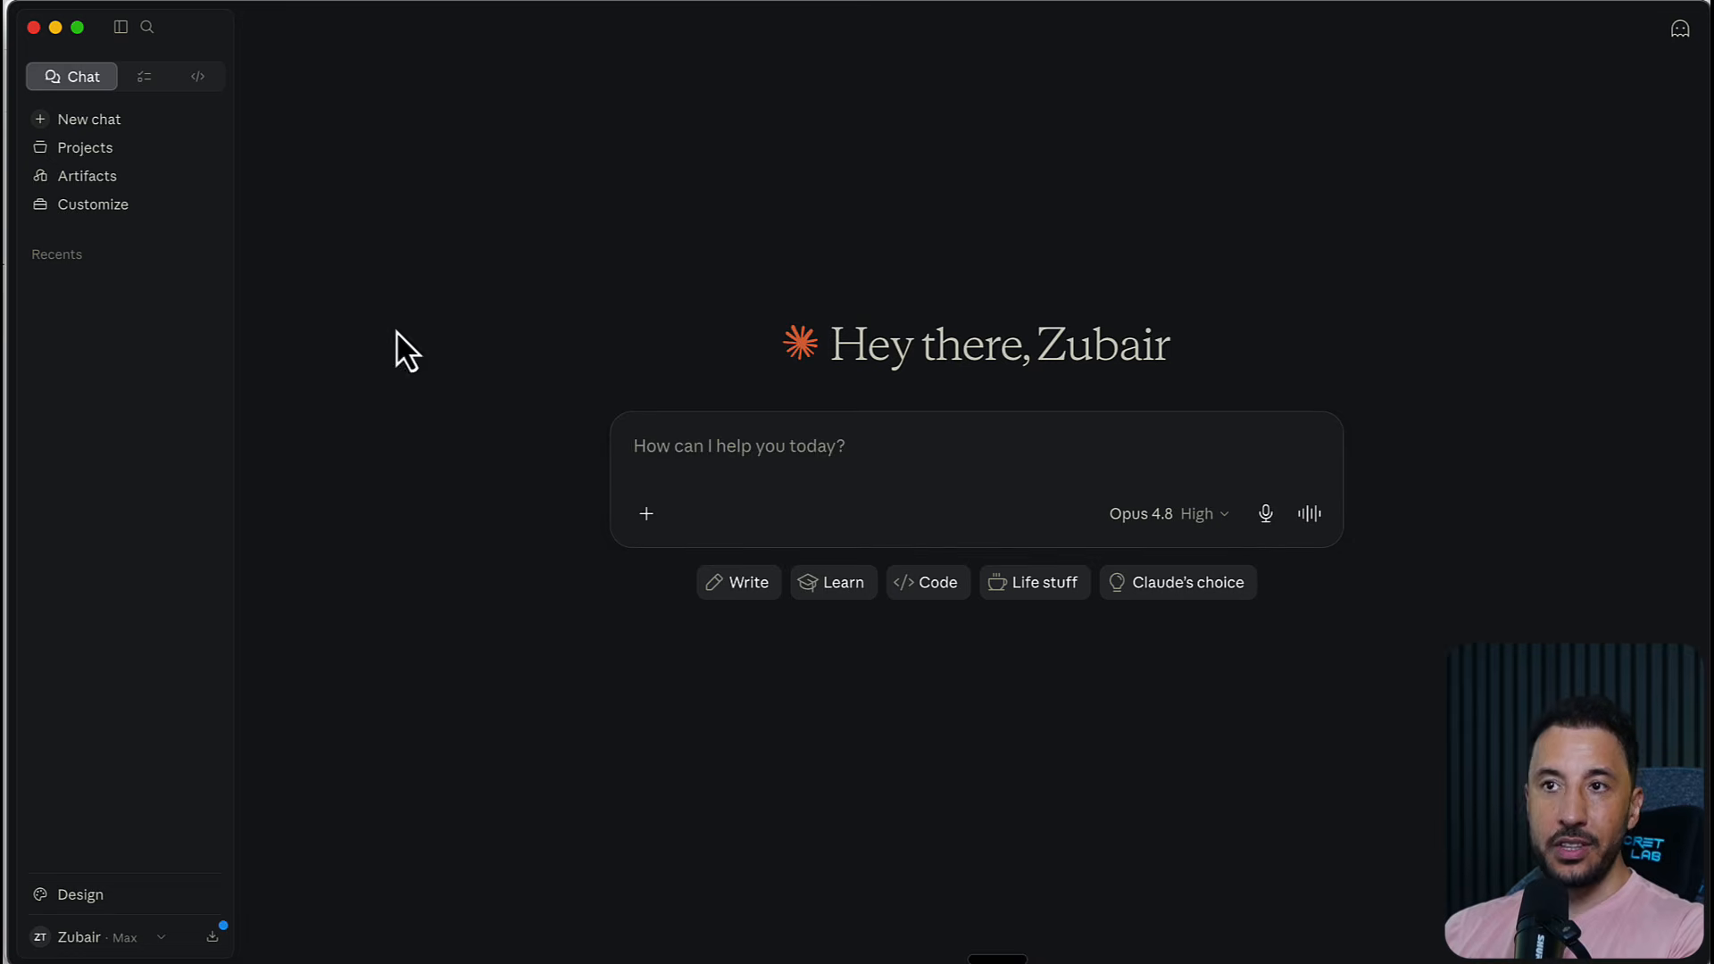
Open Claude Design and look through the available design systems and project templates
{"action": "left_click", "coordinate": [73, 903]}
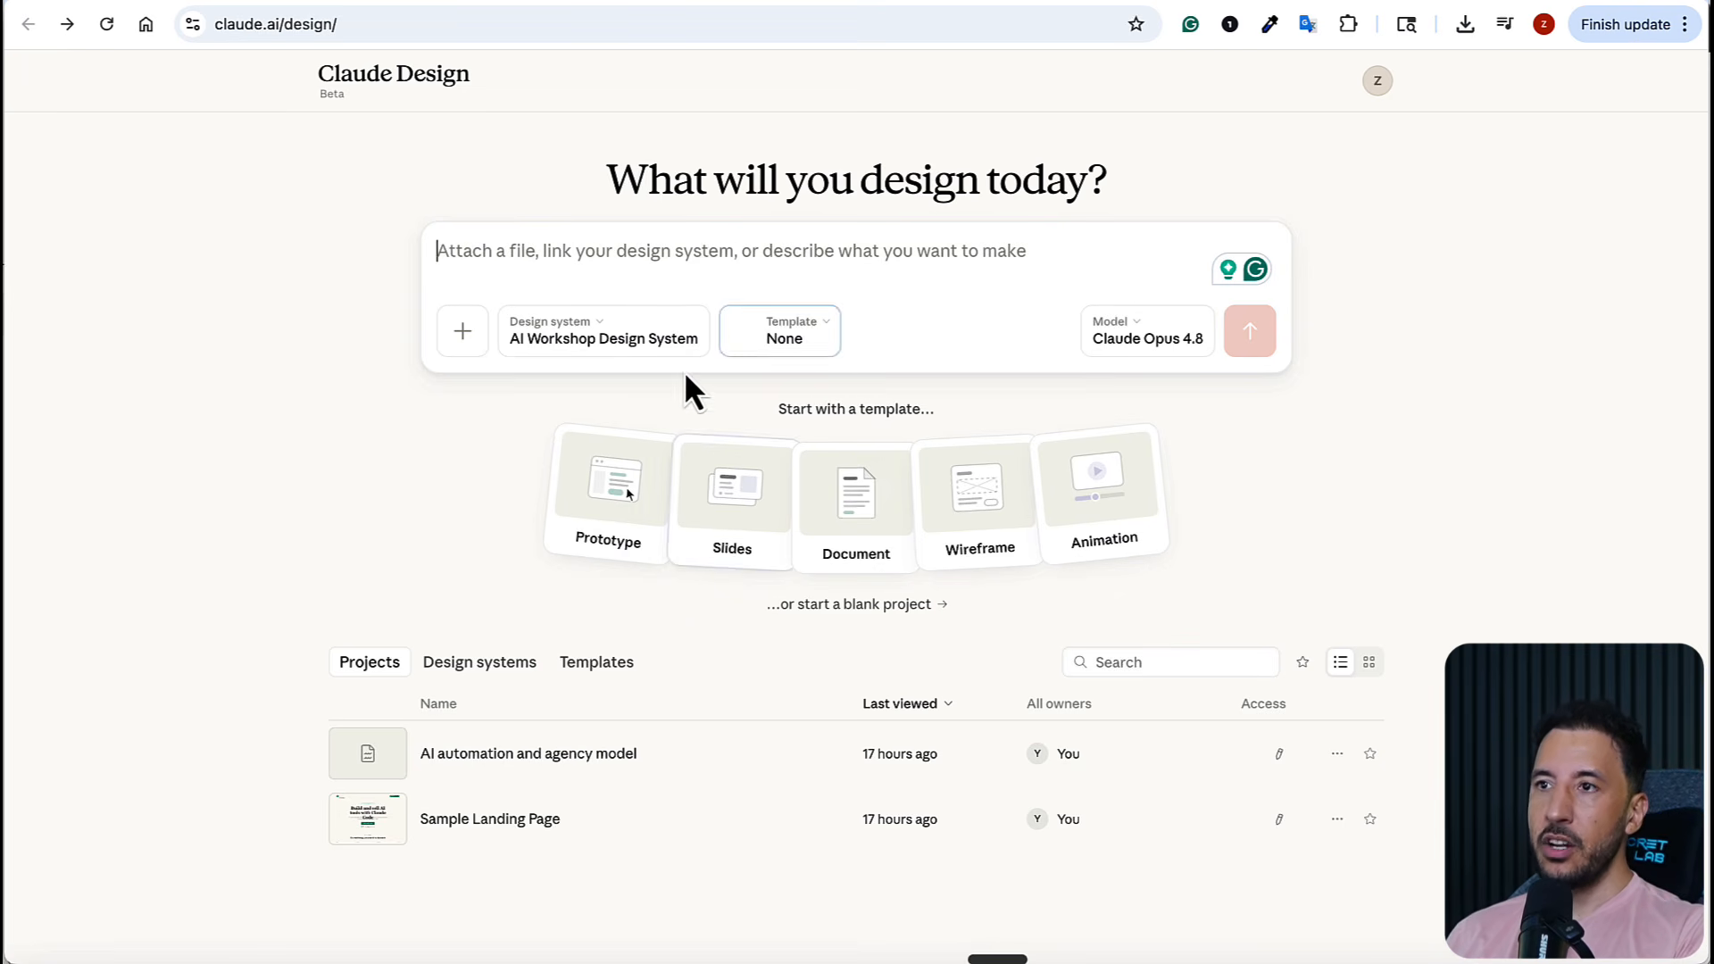
{"action": "left_click", "coordinate": [617, 348]}
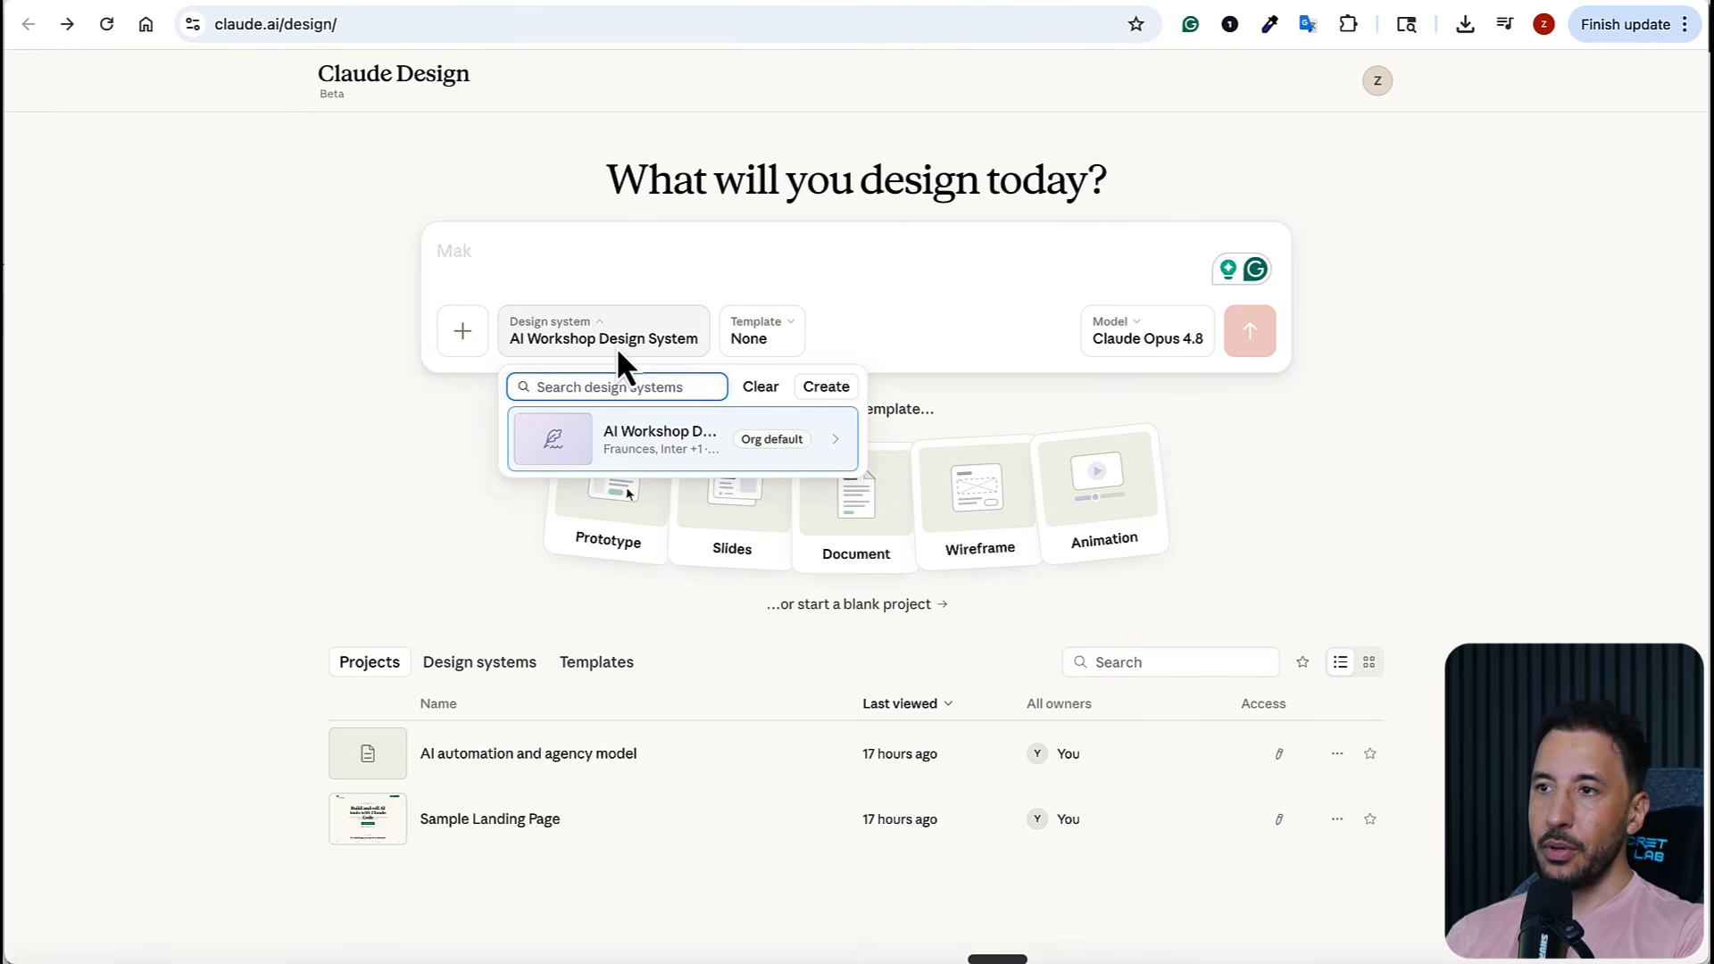
{"action": "left_click", "coordinate": [512, 482]}
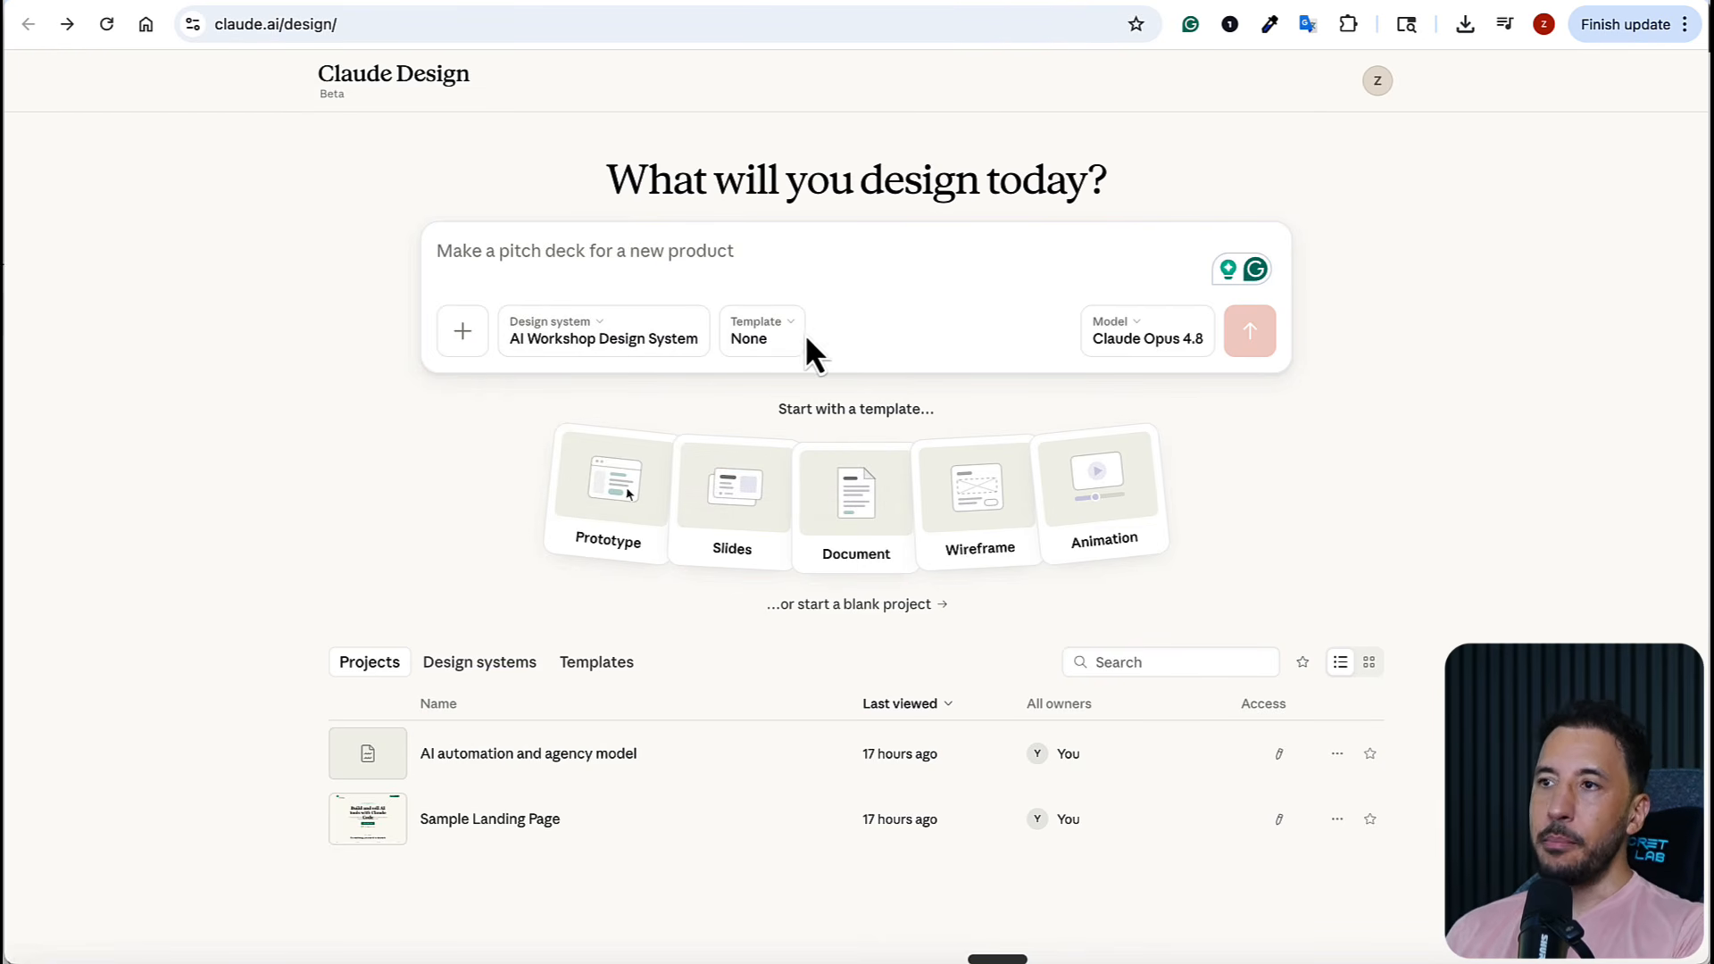
{"action": "left_click", "coordinate": [775, 346]}
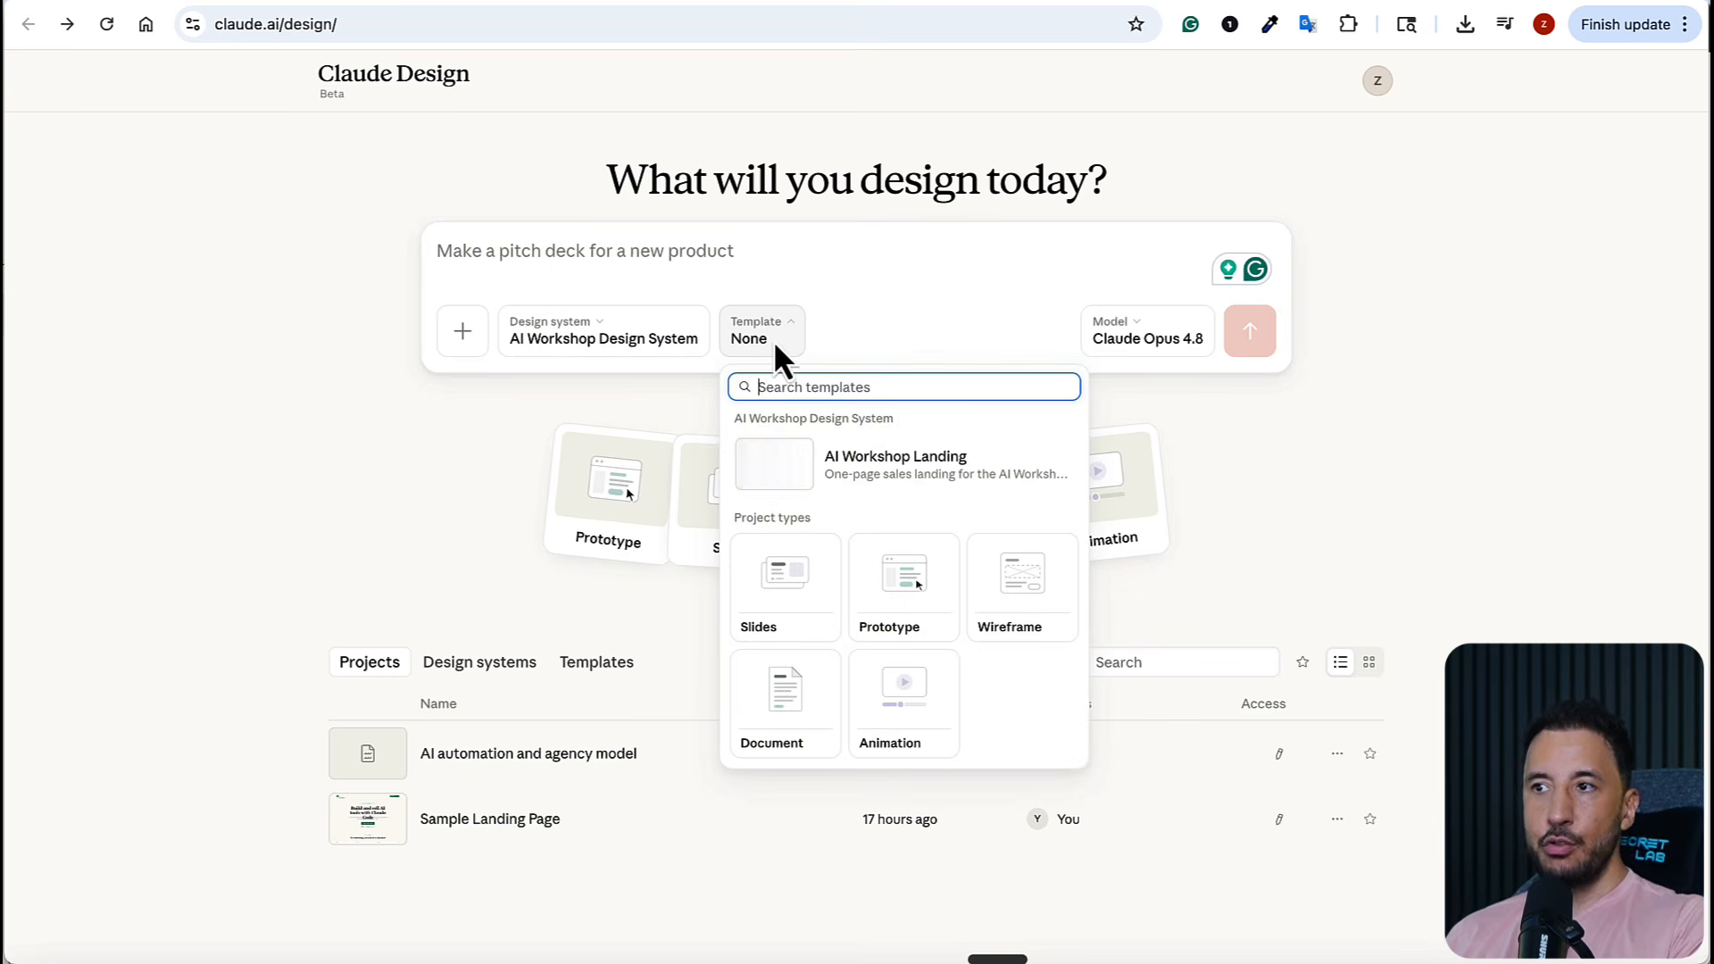
{"action": "left_click", "coordinate": [229, 497]}
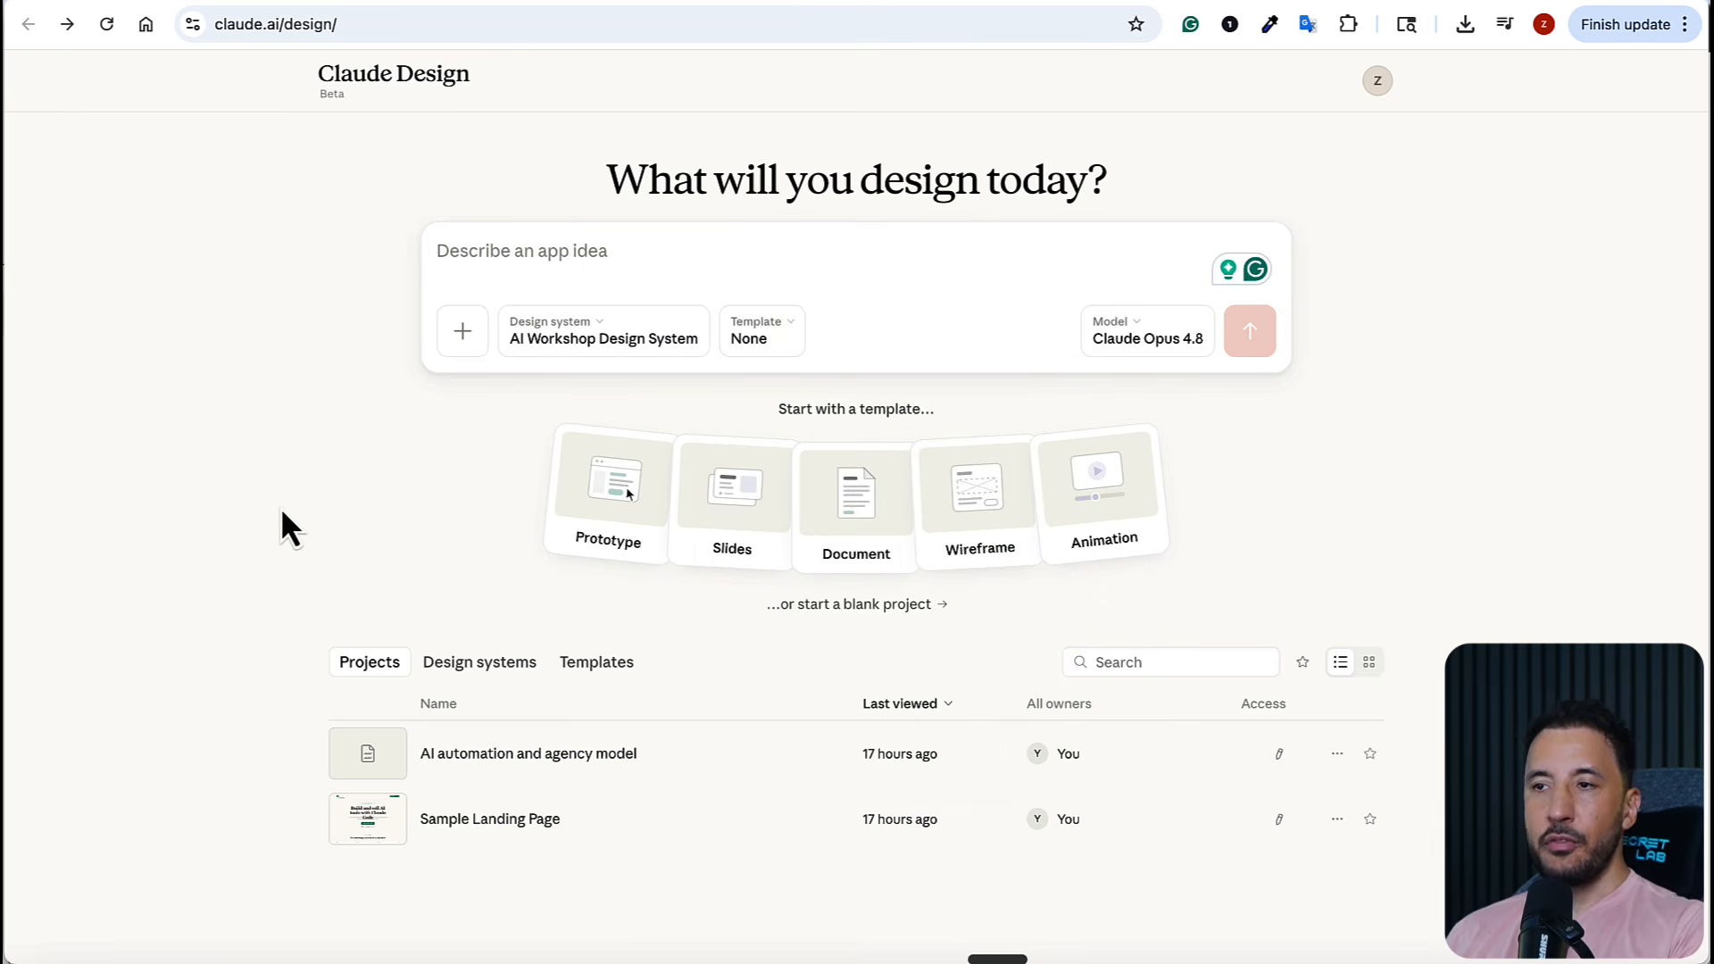
Try the Prototype, Slides, Document, Wireframe and Animation starter templates in turn
{"action": "left_click", "coordinate": [598, 518]}
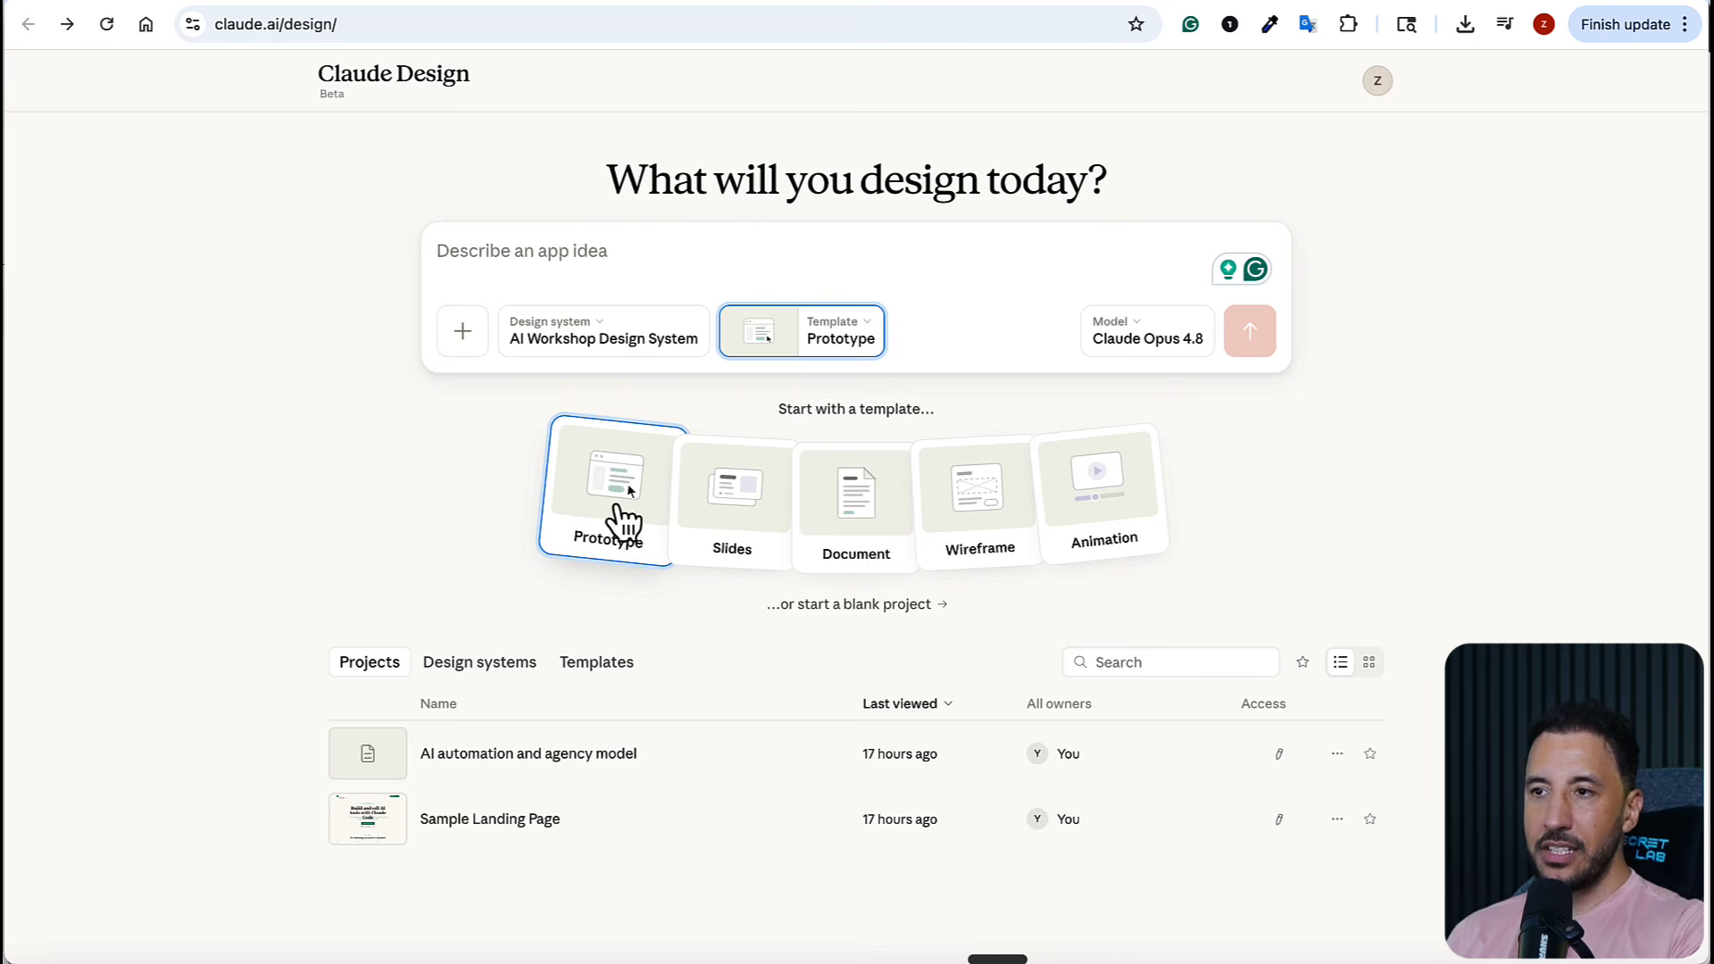
{"action": "left_click", "coordinate": [728, 489]}
{"action": "left_click", "coordinate": [888, 501]}
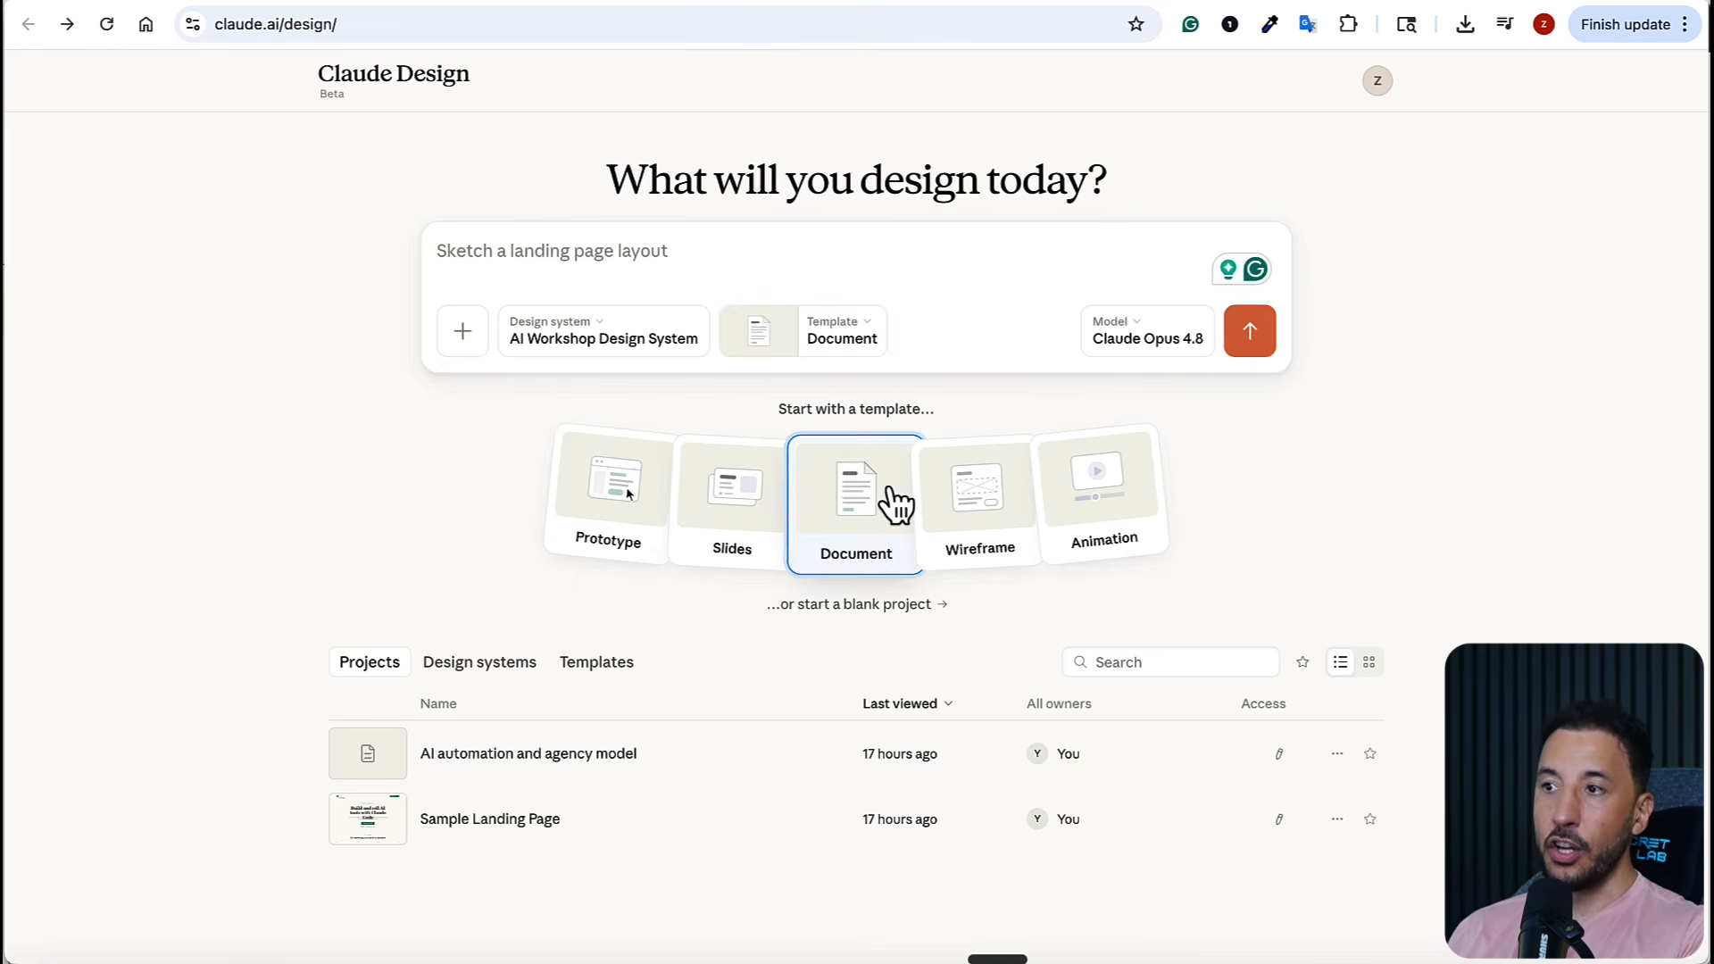
{"action": "left_click", "coordinate": [925, 497]}
{"action": "left_click", "coordinate": [1095, 487]}
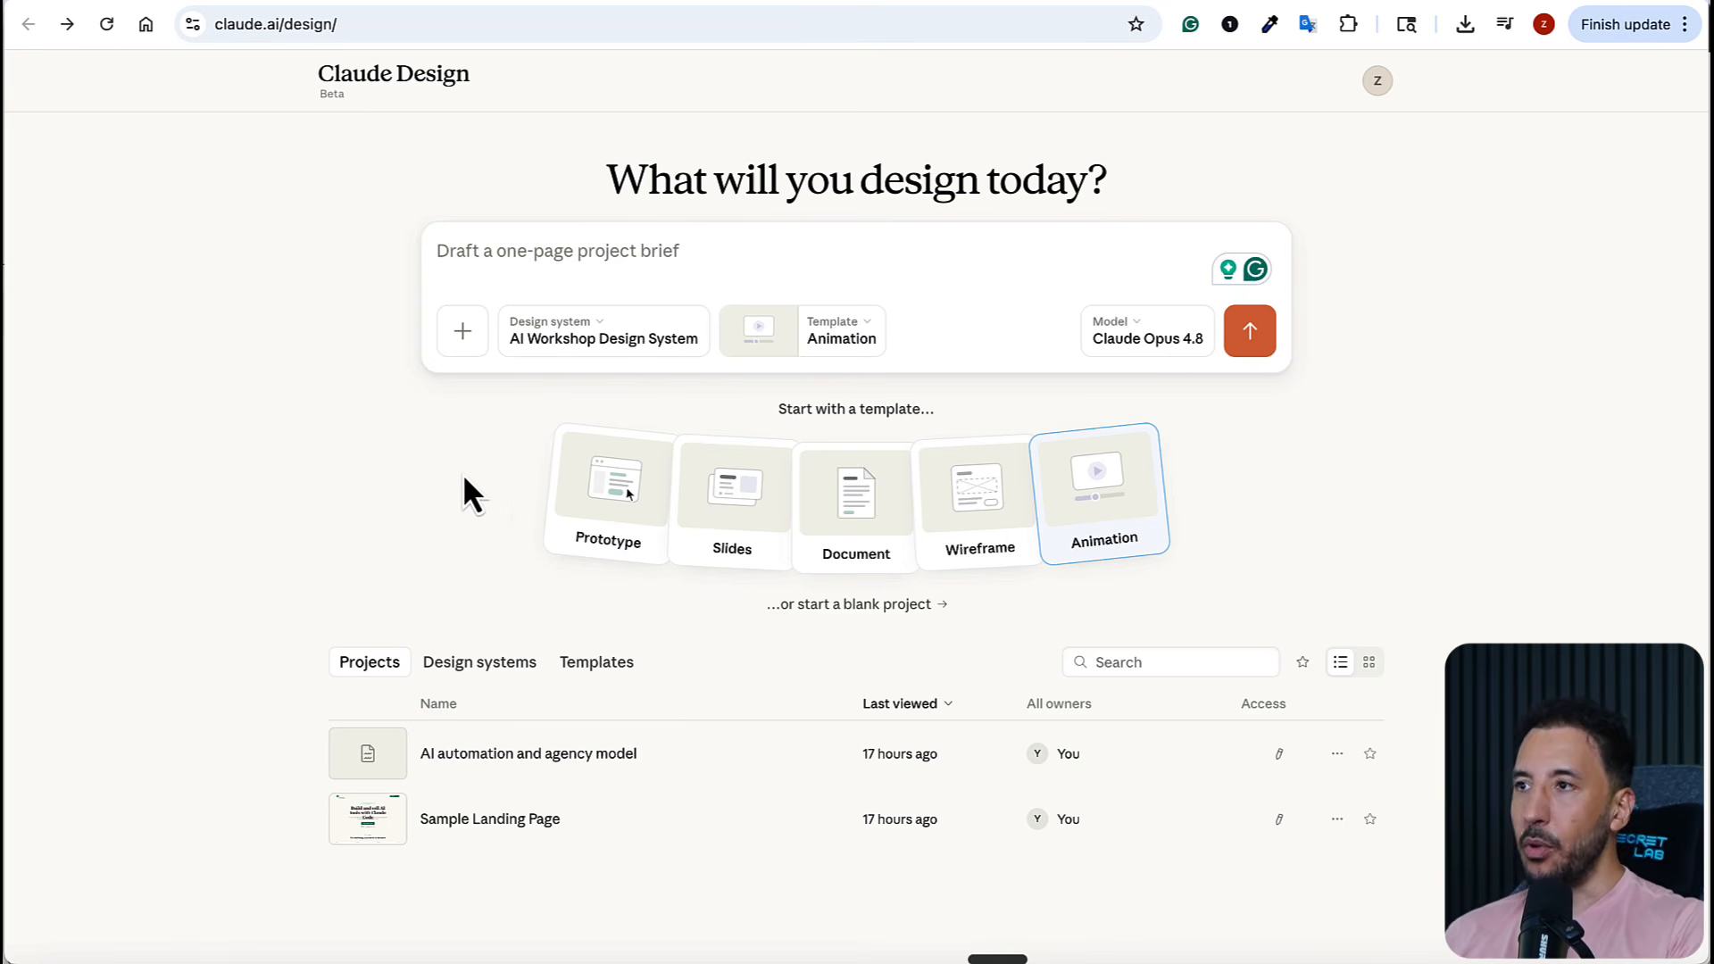
View the available models and the options for attaching files, code and designs to a prompt
{"action": "left_click", "coordinate": [1089, 333]}
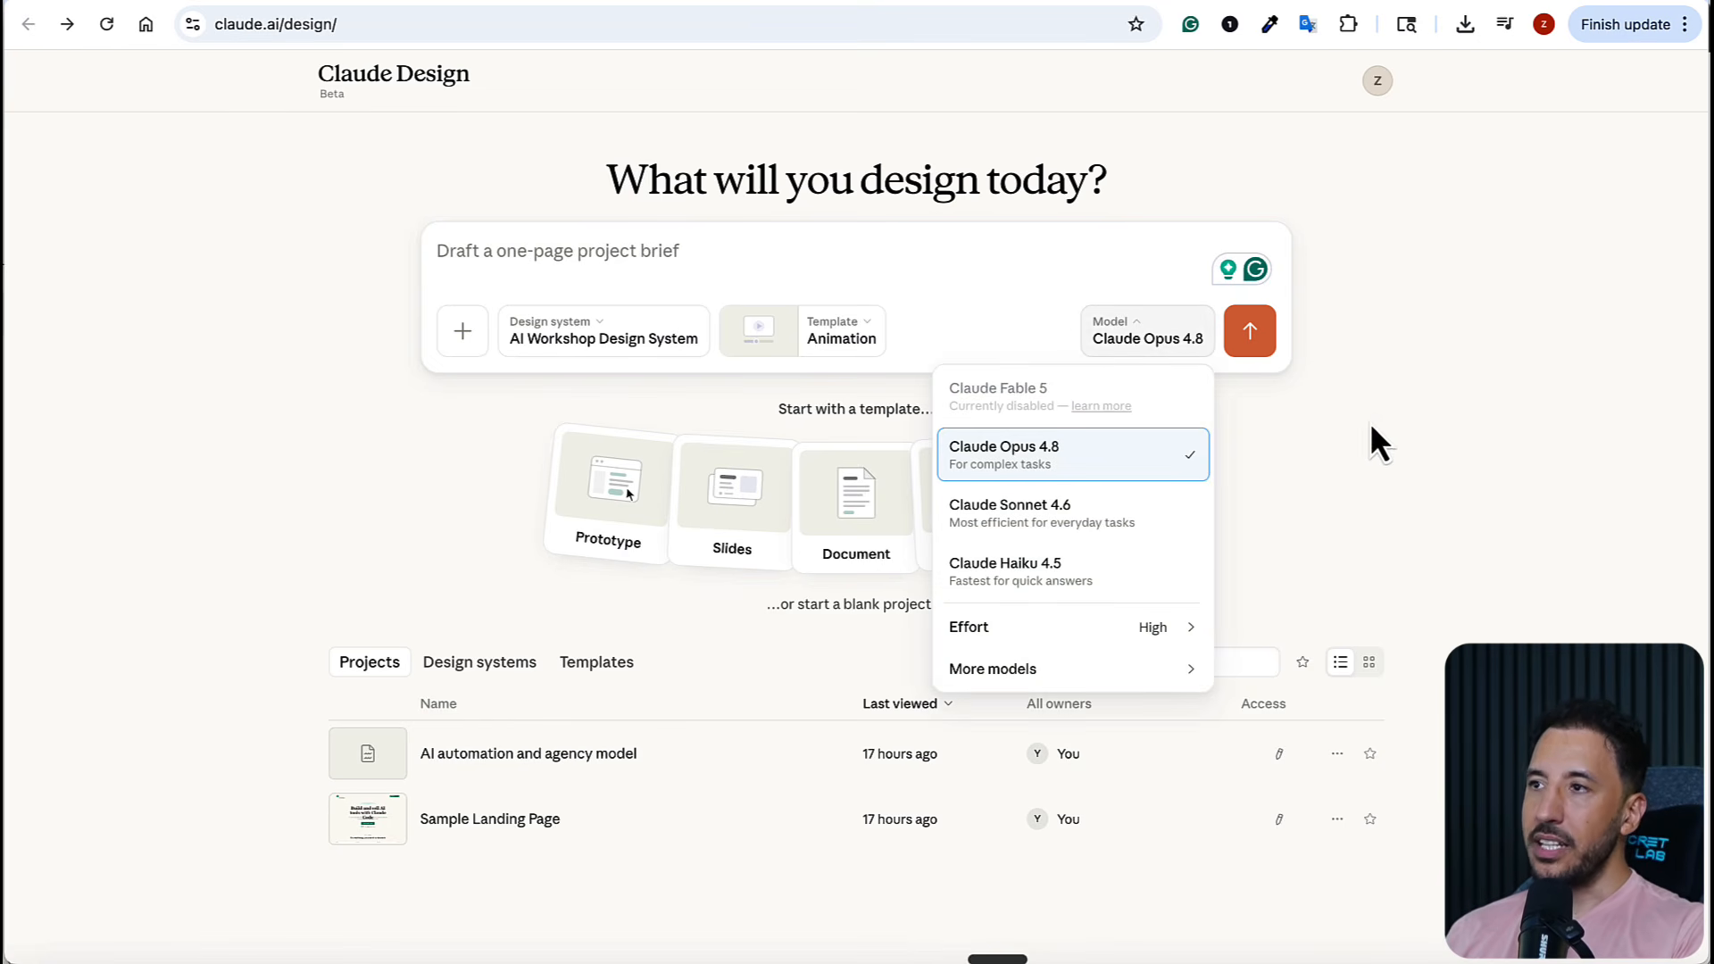
{"action": "left_click", "coordinate": [1291, 393]}
{"action": "left_click", "coordinate": [463, 350]}
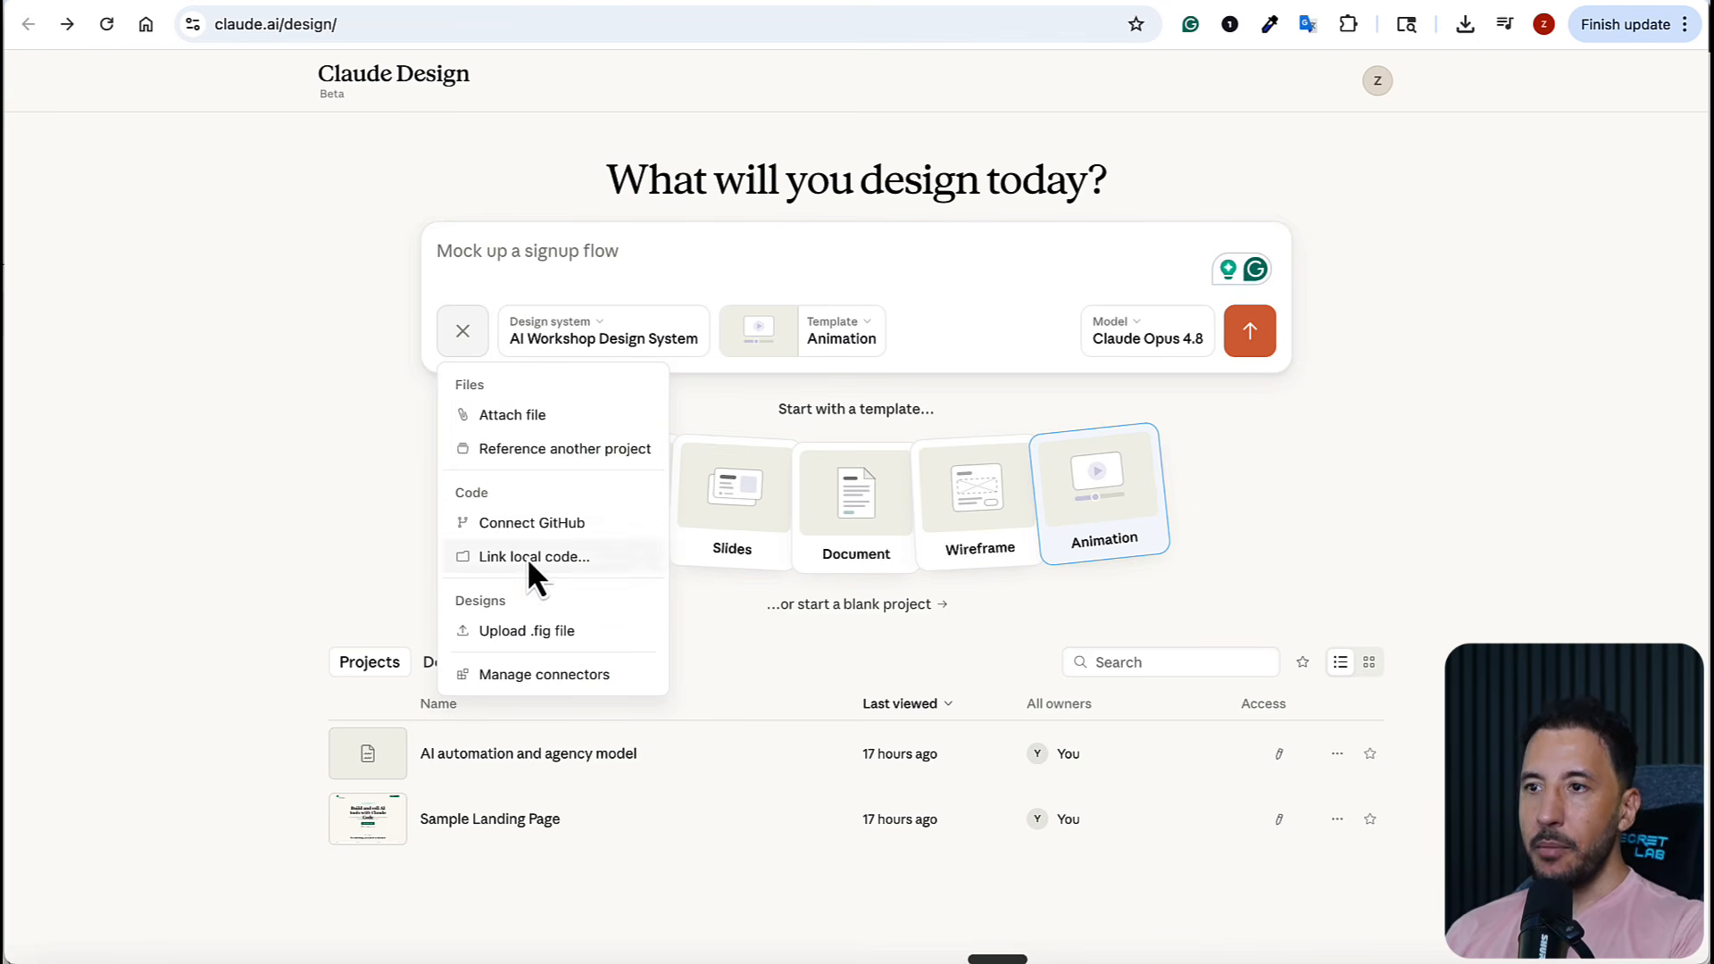
{"action": "left_click", "coordinate": [264, 547]}
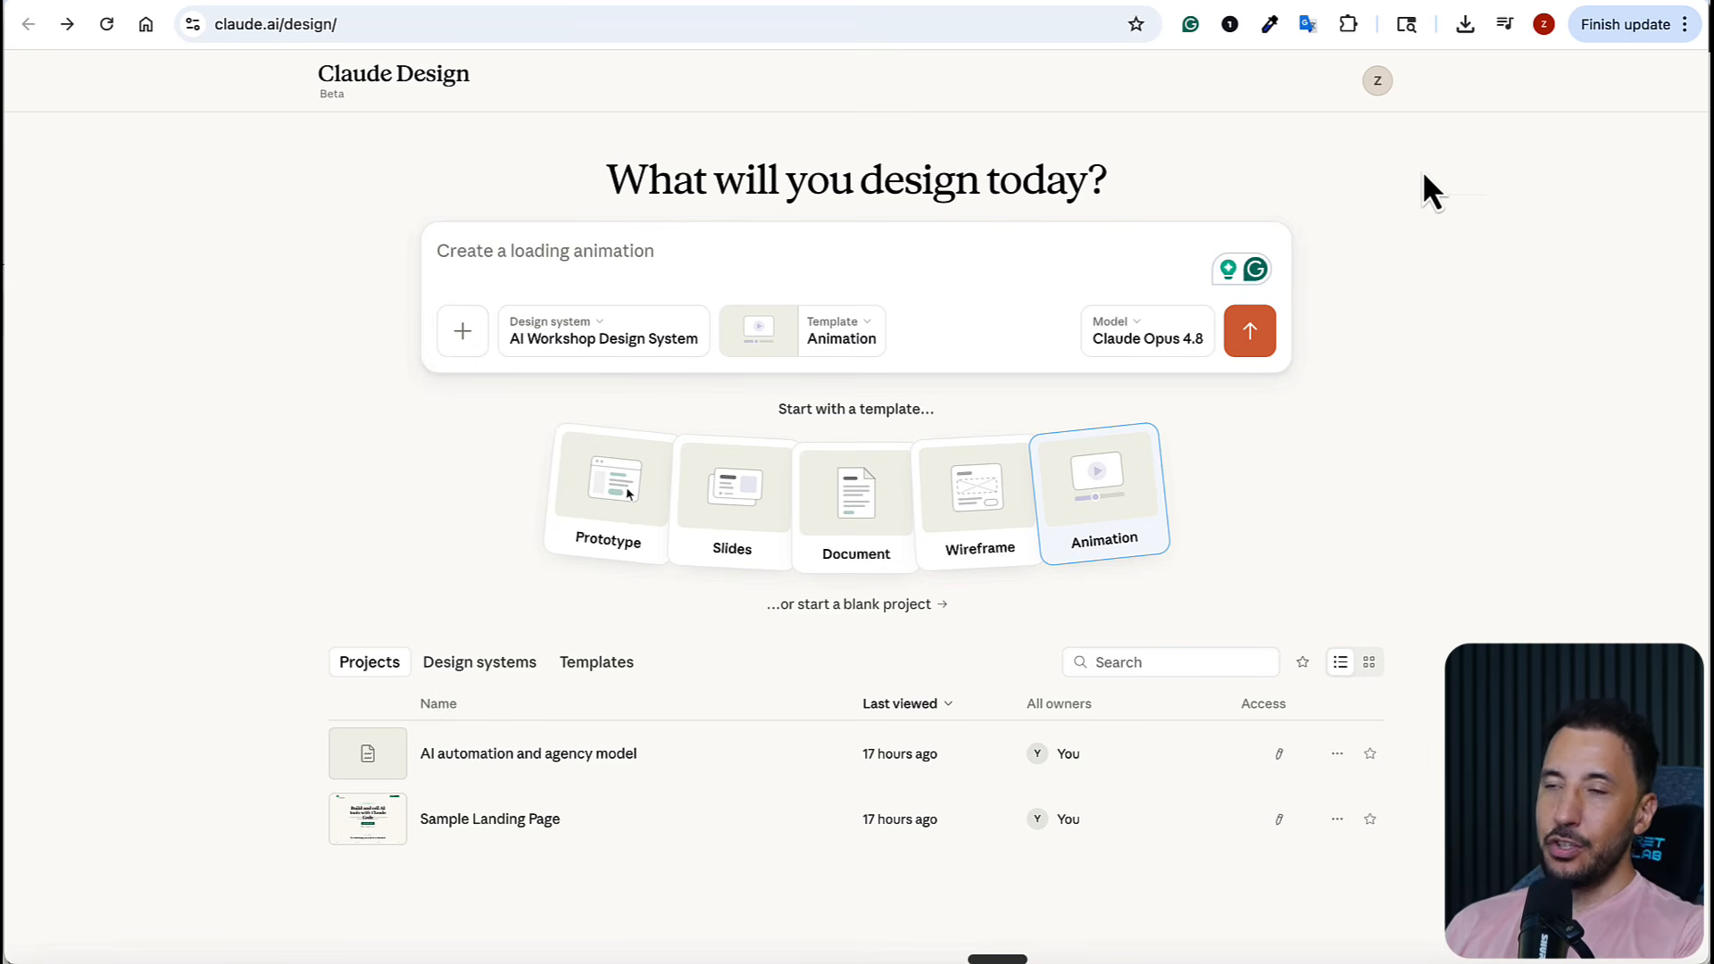
Check the account's plan usage limits and usage credits, and close the overview
{"action": "left_click", "coordinate": [1379, 82]}
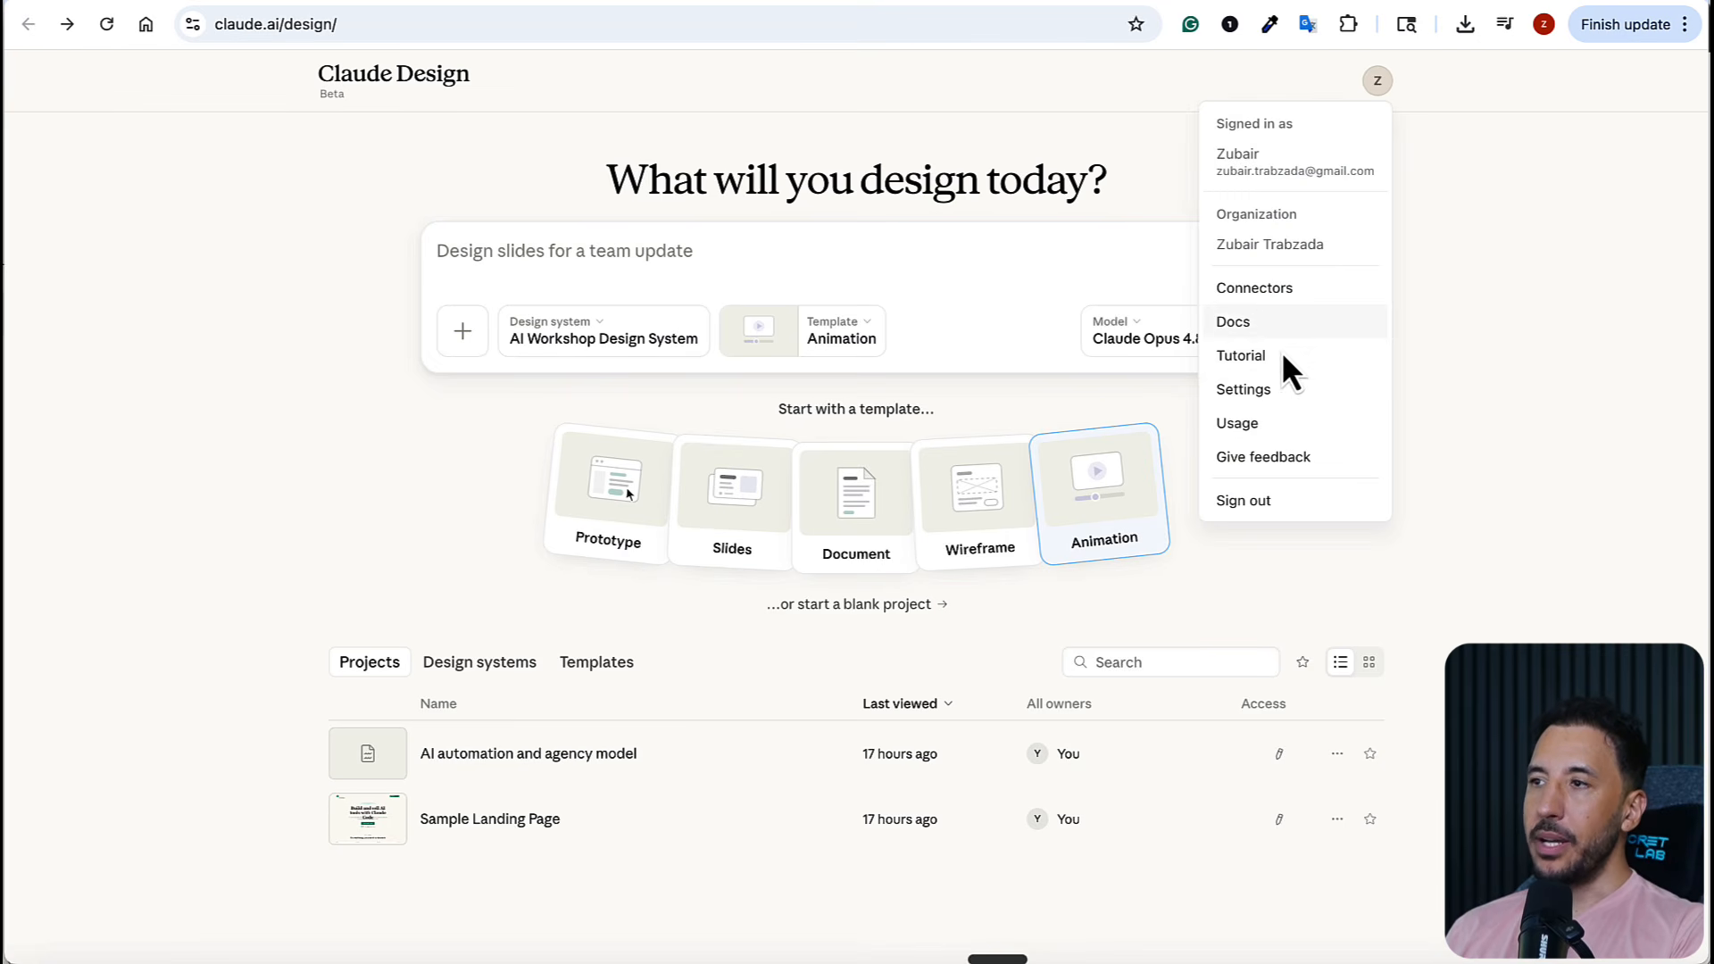
{"action": "left_click", "coordinate": [1250, 422]}
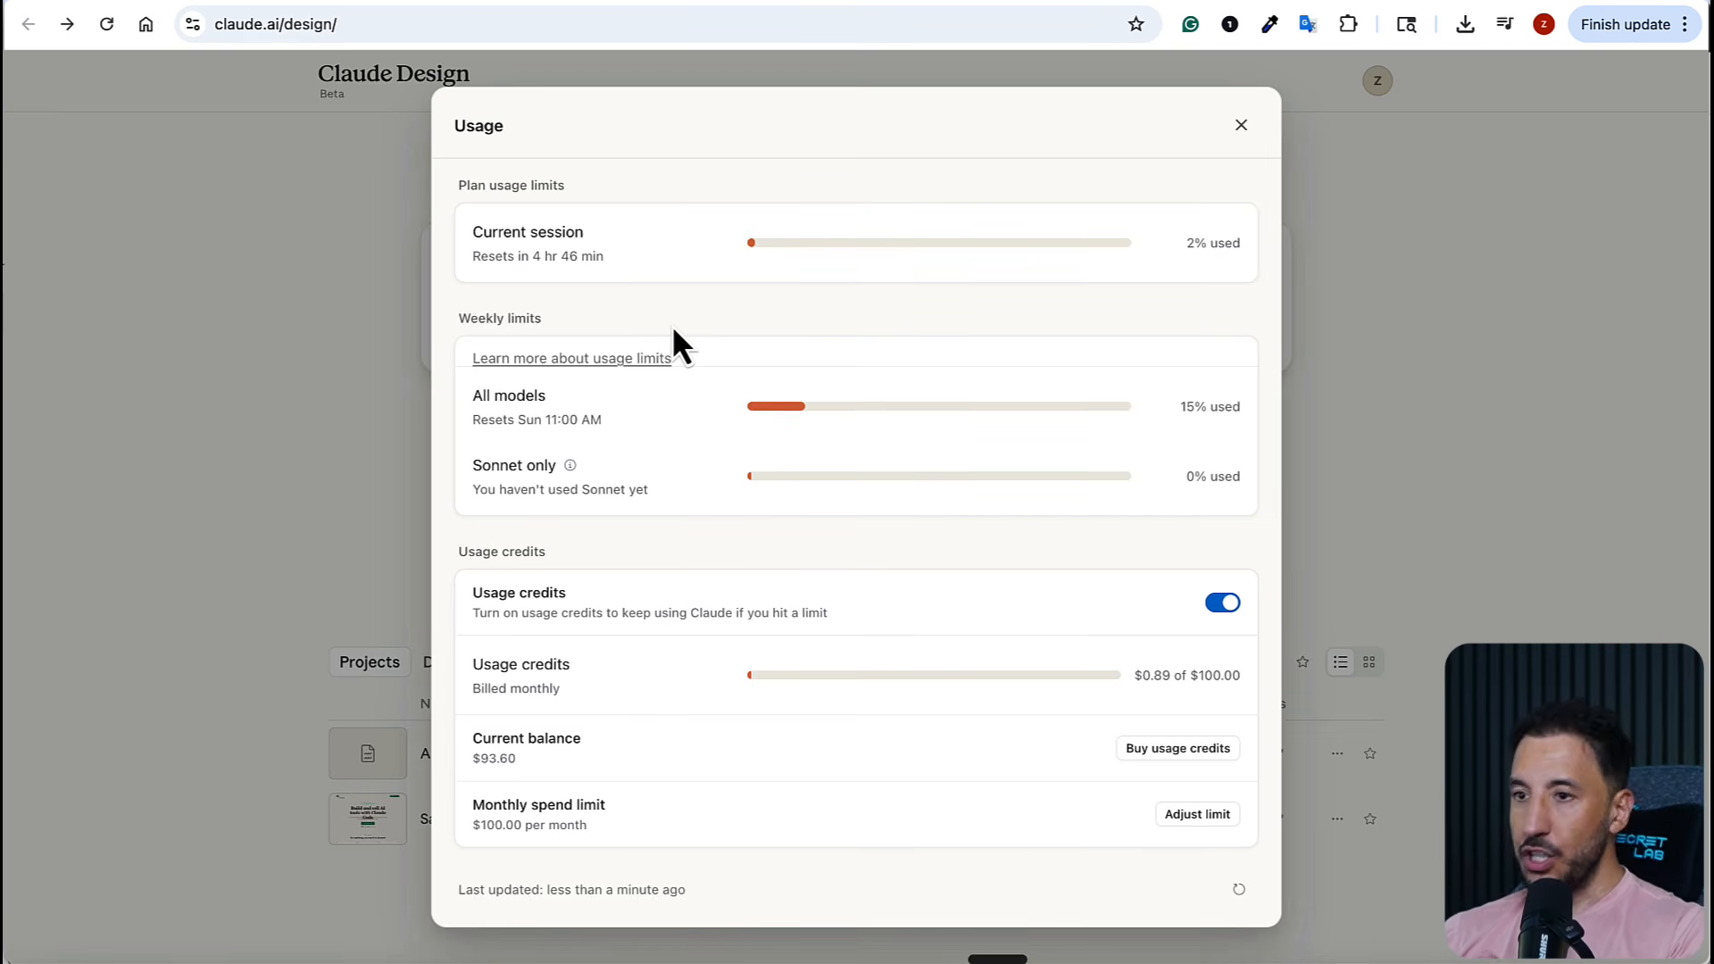
{"action": "left_click", "coordinate": [258, 381]}
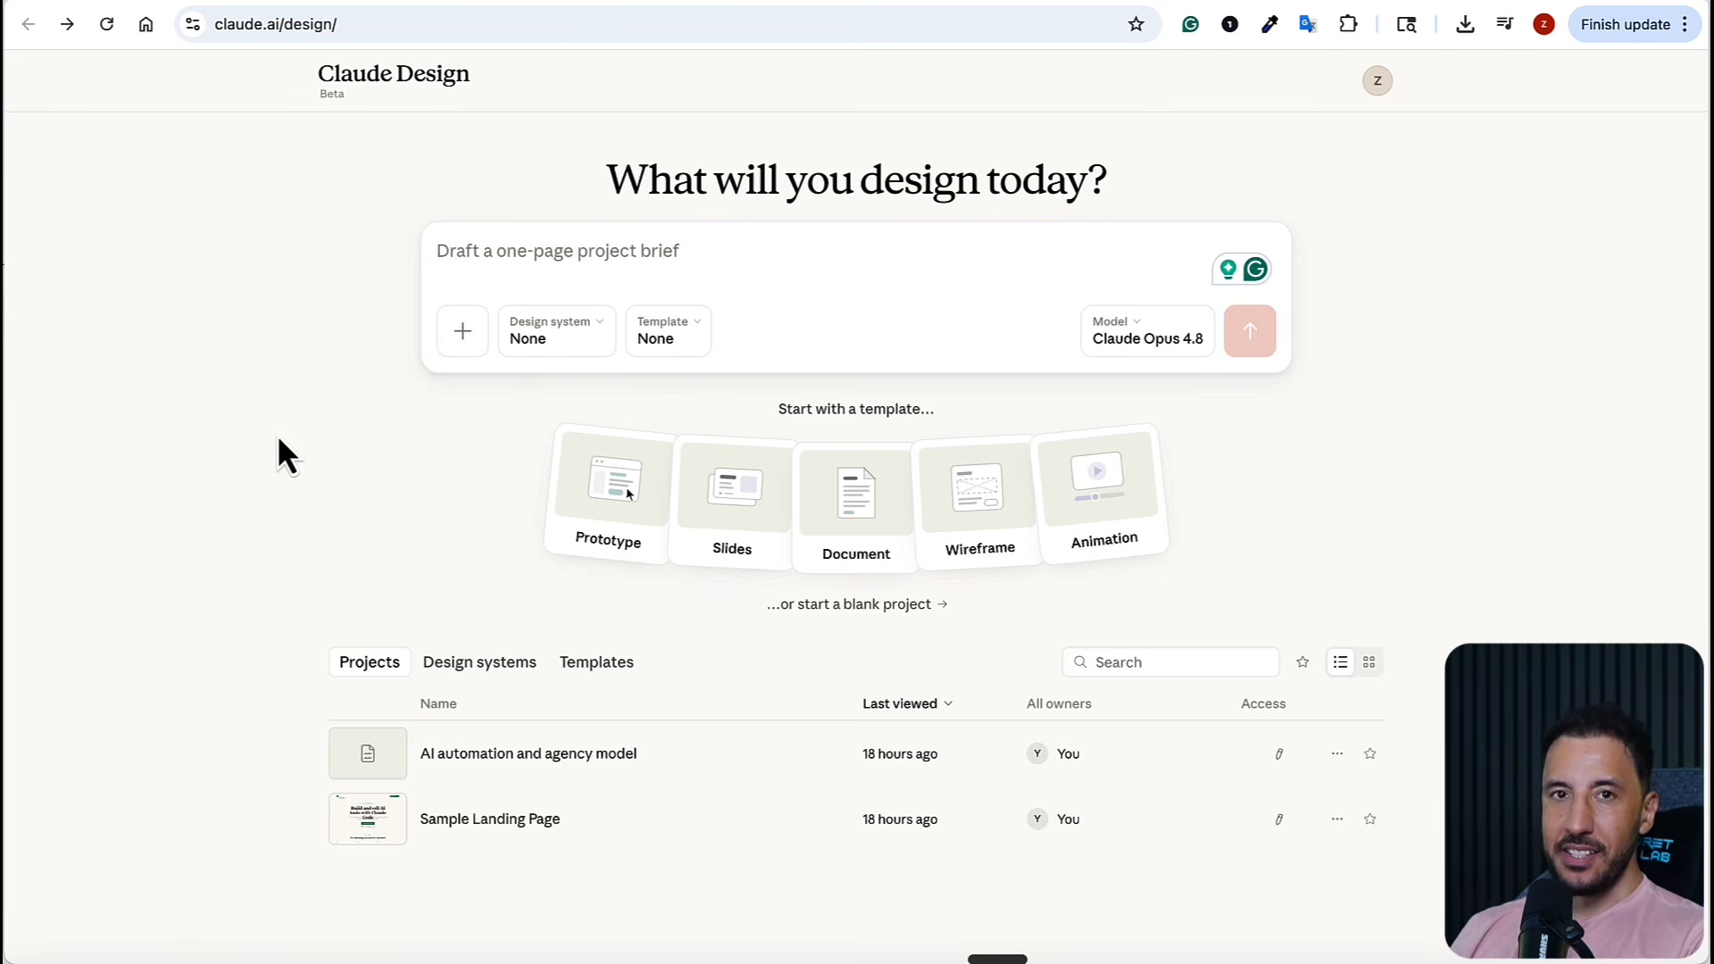
Start adding a new design system and choose to create it using Claude Code
{"action": "left_click", "coordinate": [582, 323]}
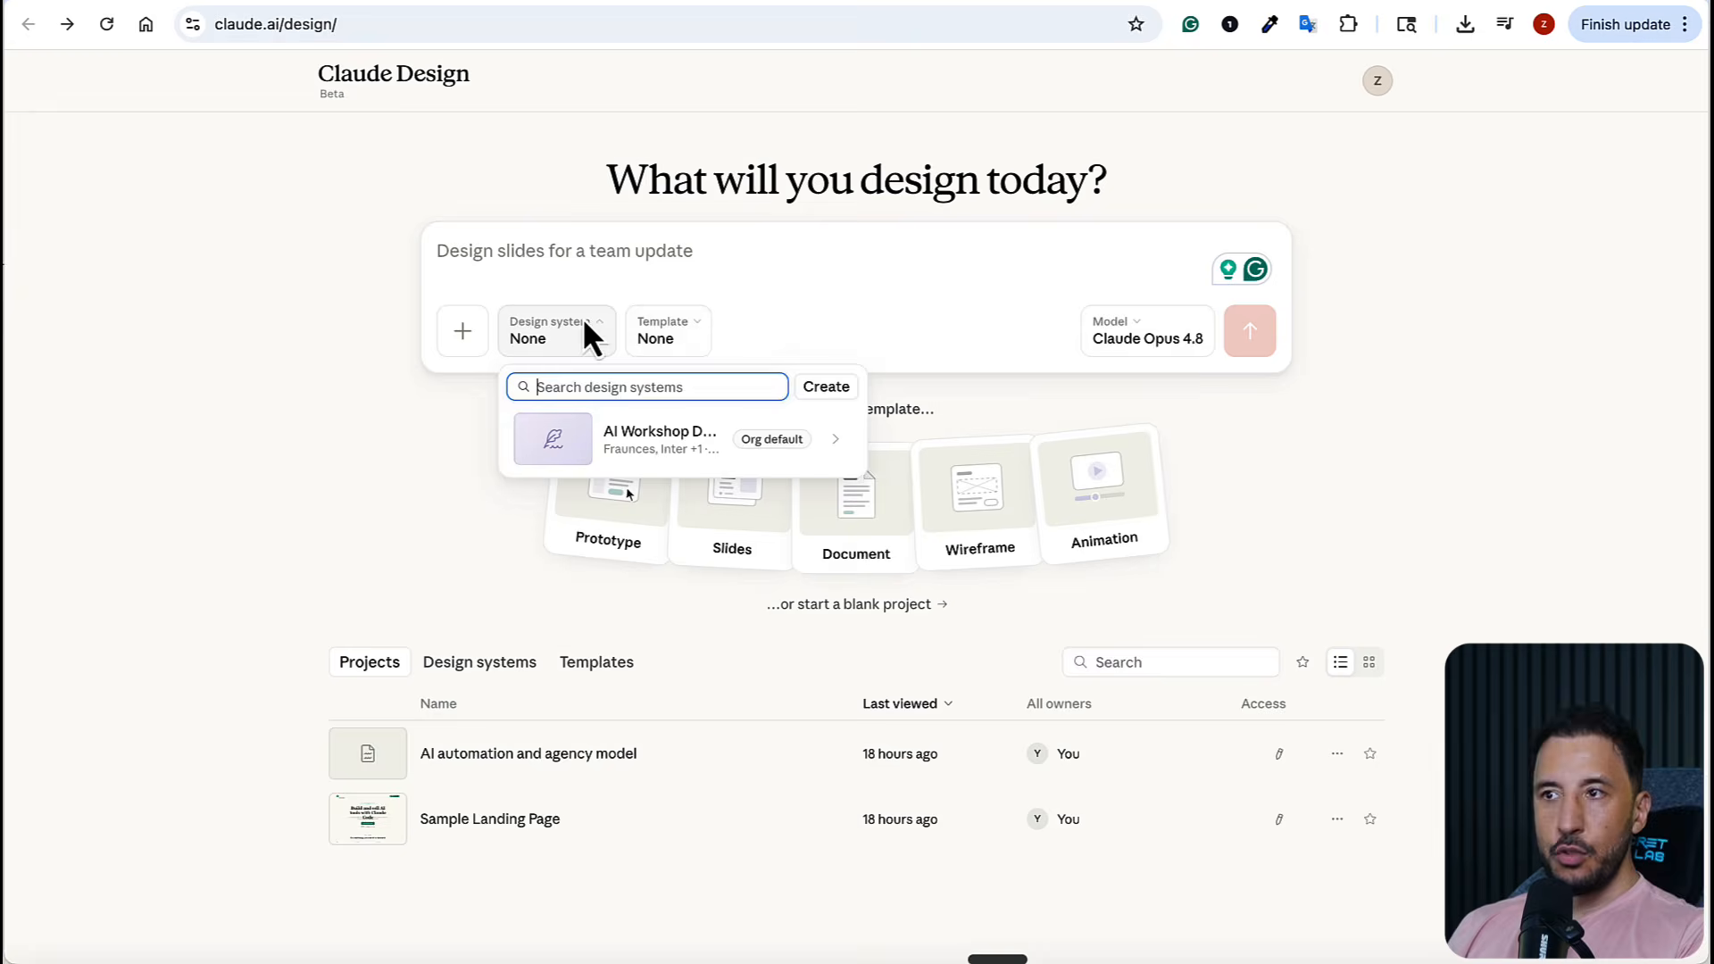
{"action": "left_click", "coordinate": [826, 388]}
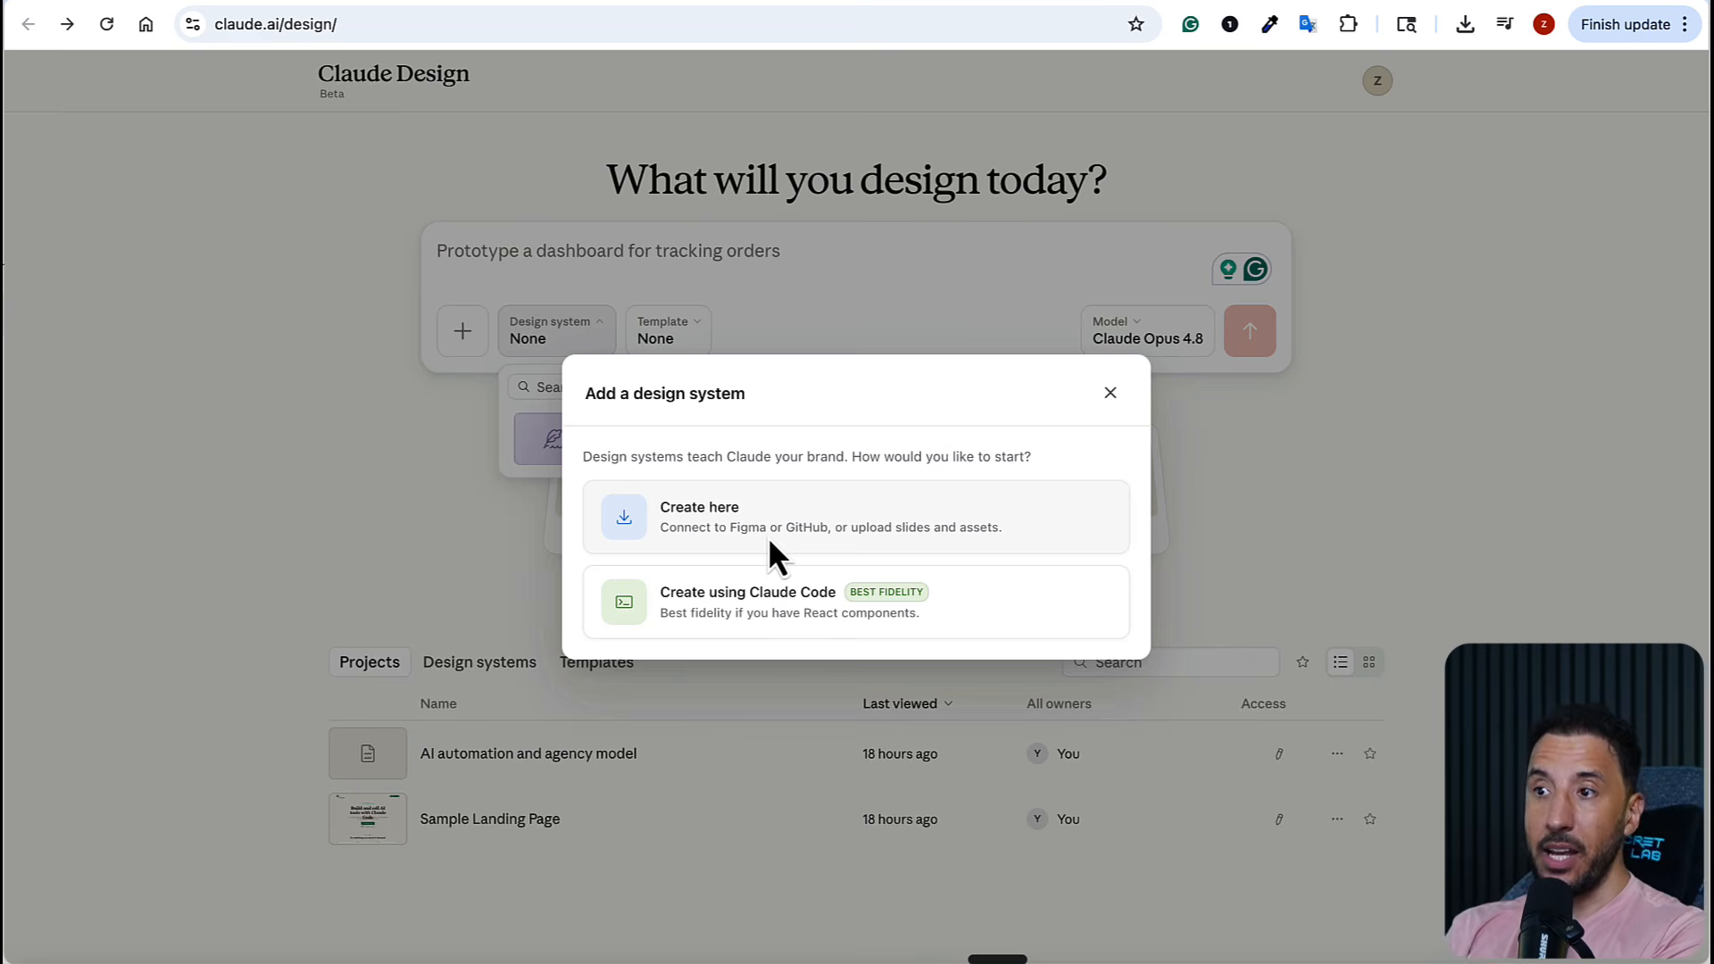
{"action": "left_click", "coordinate": [732, 618]}
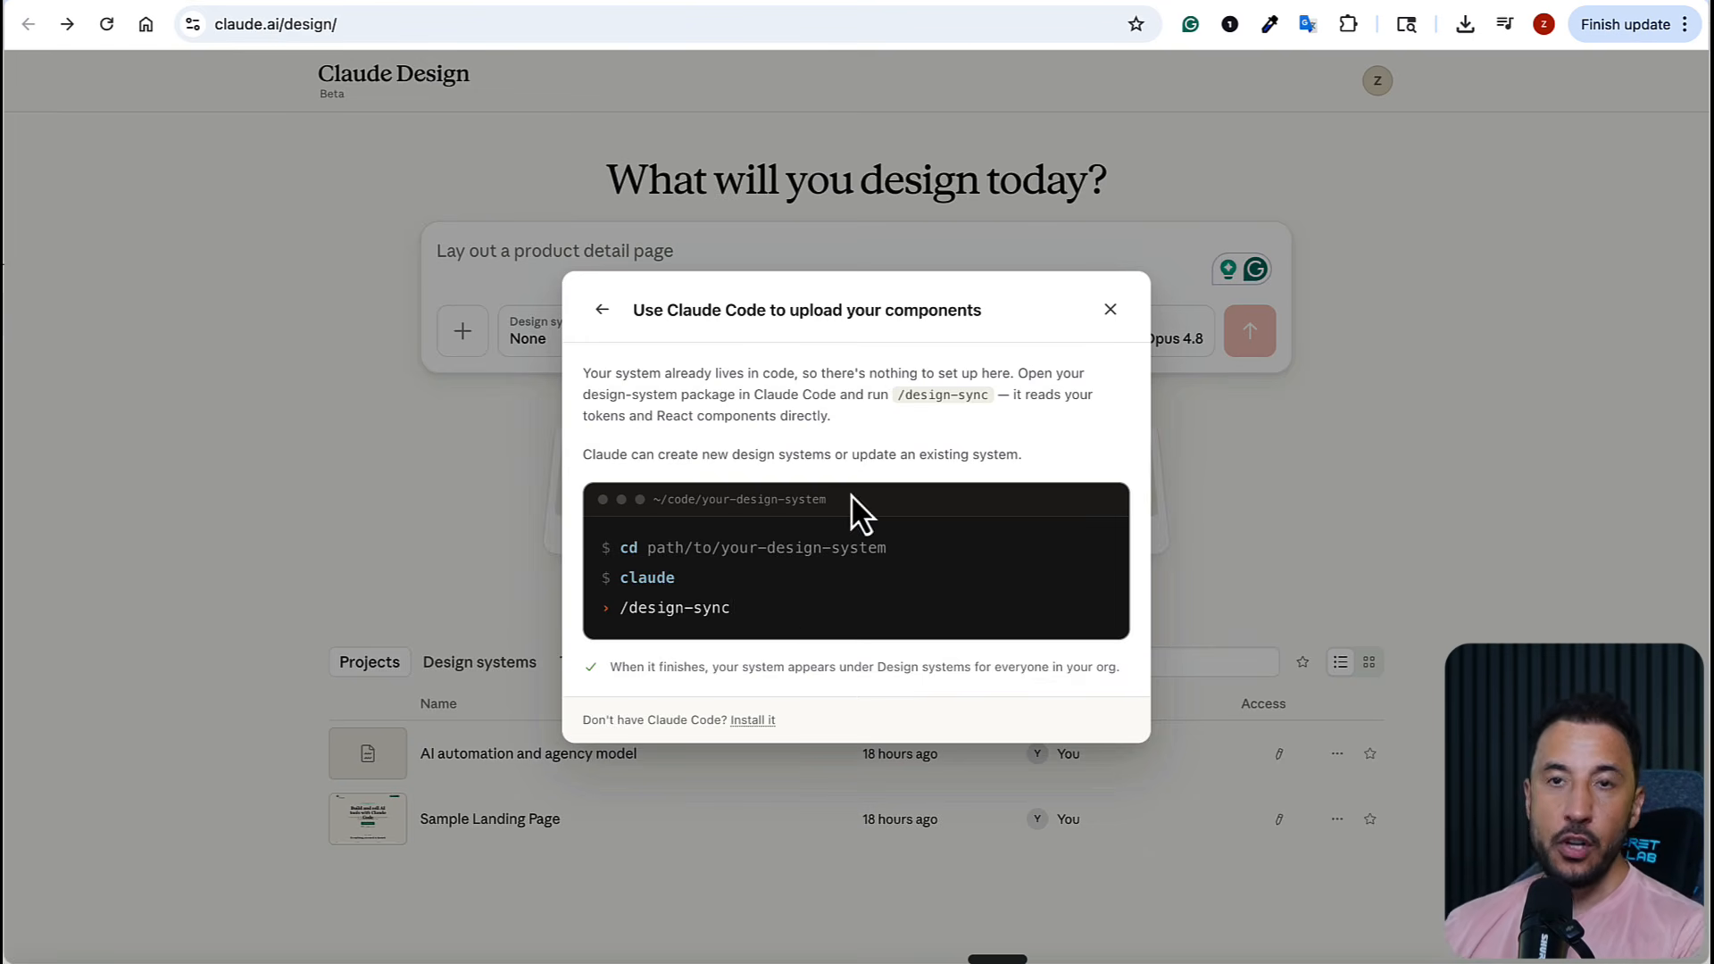
Review the Editorial AI design system page at localhost:4627, covering its colors, typography, spacing and components, and return to Claude Design
{"action": "left_click", "coordinate": [1139, 4]}
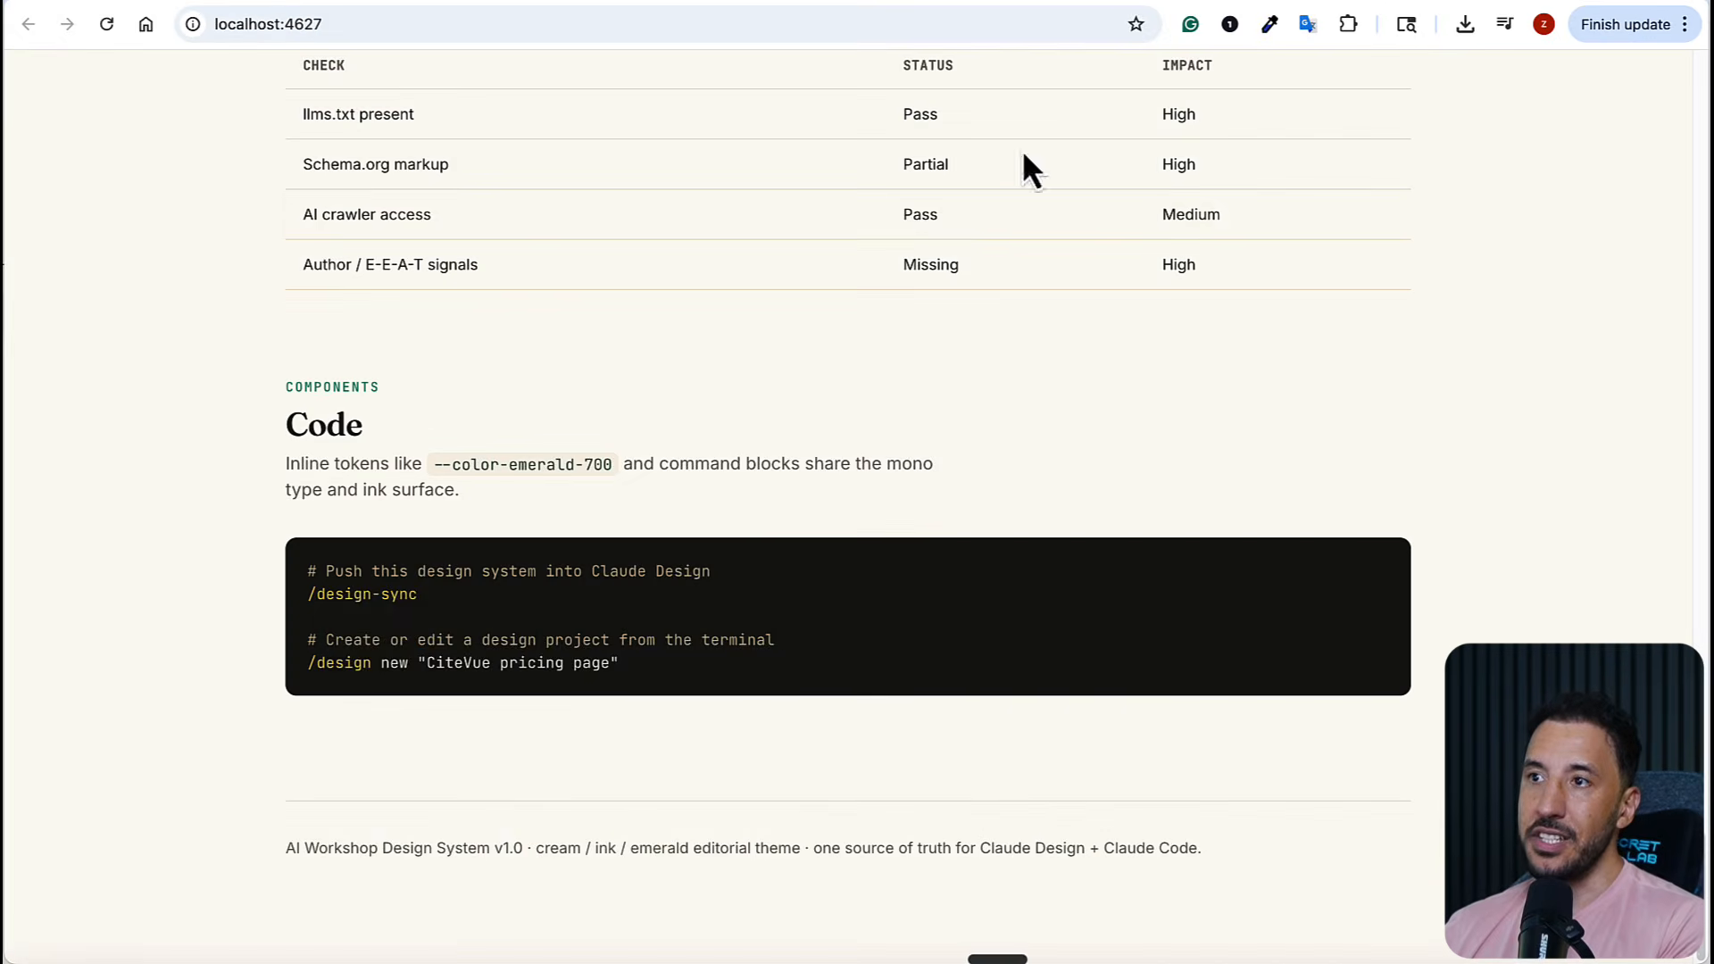
{"action": "scroll", "coordinate": [822, 501], "scroll_direction": "up", "scroll_amount": 20}
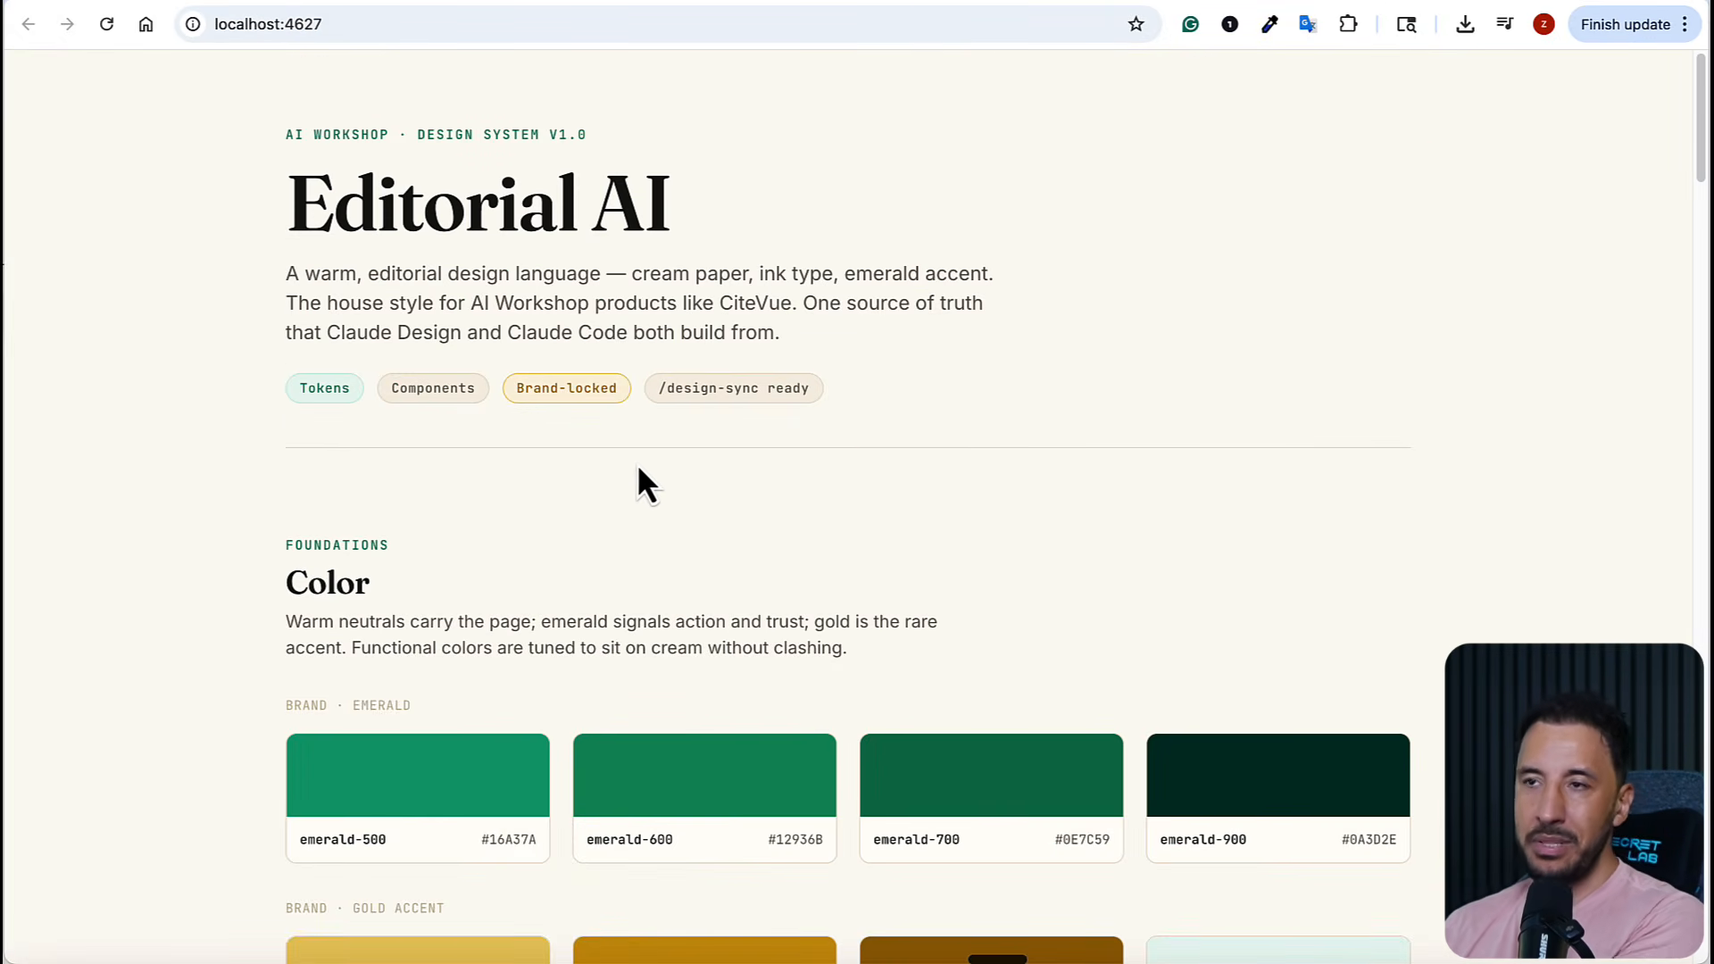
{"action": "scroll", "coordinate": [527, 451], "scroll_direction": "down", "scroll_amount": 4}
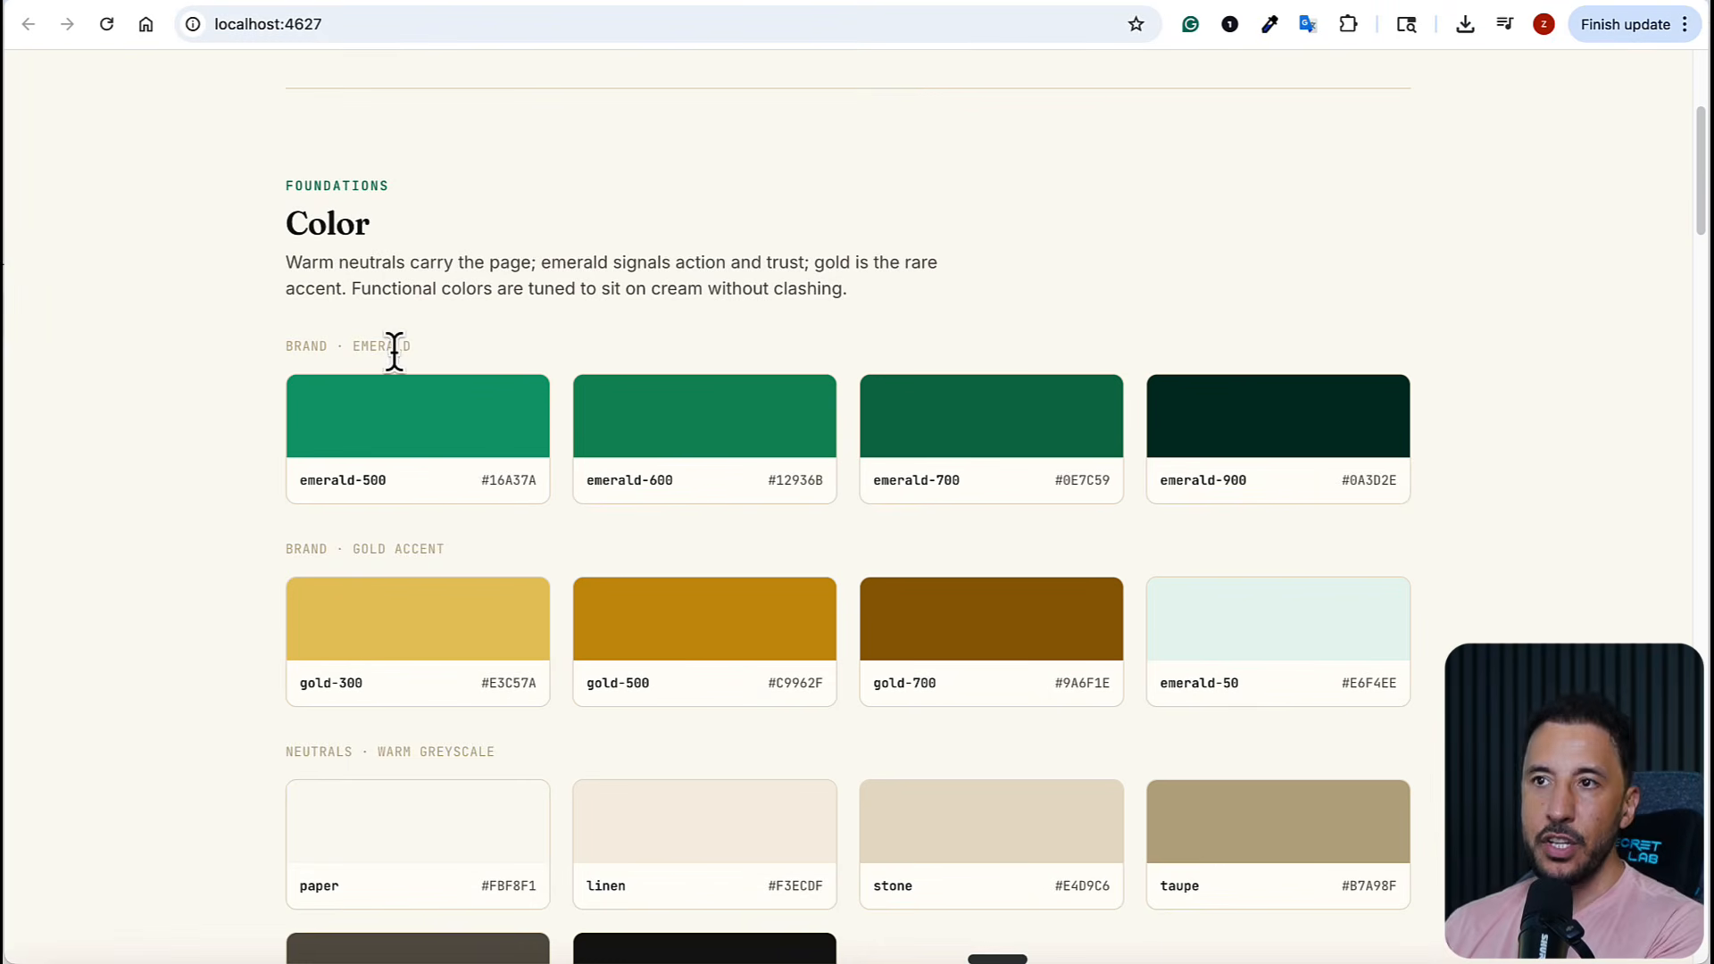
{"action": "scroll", "coordinate": [474, 477], "scroll_direction": "down", "scroll_amount": 15}
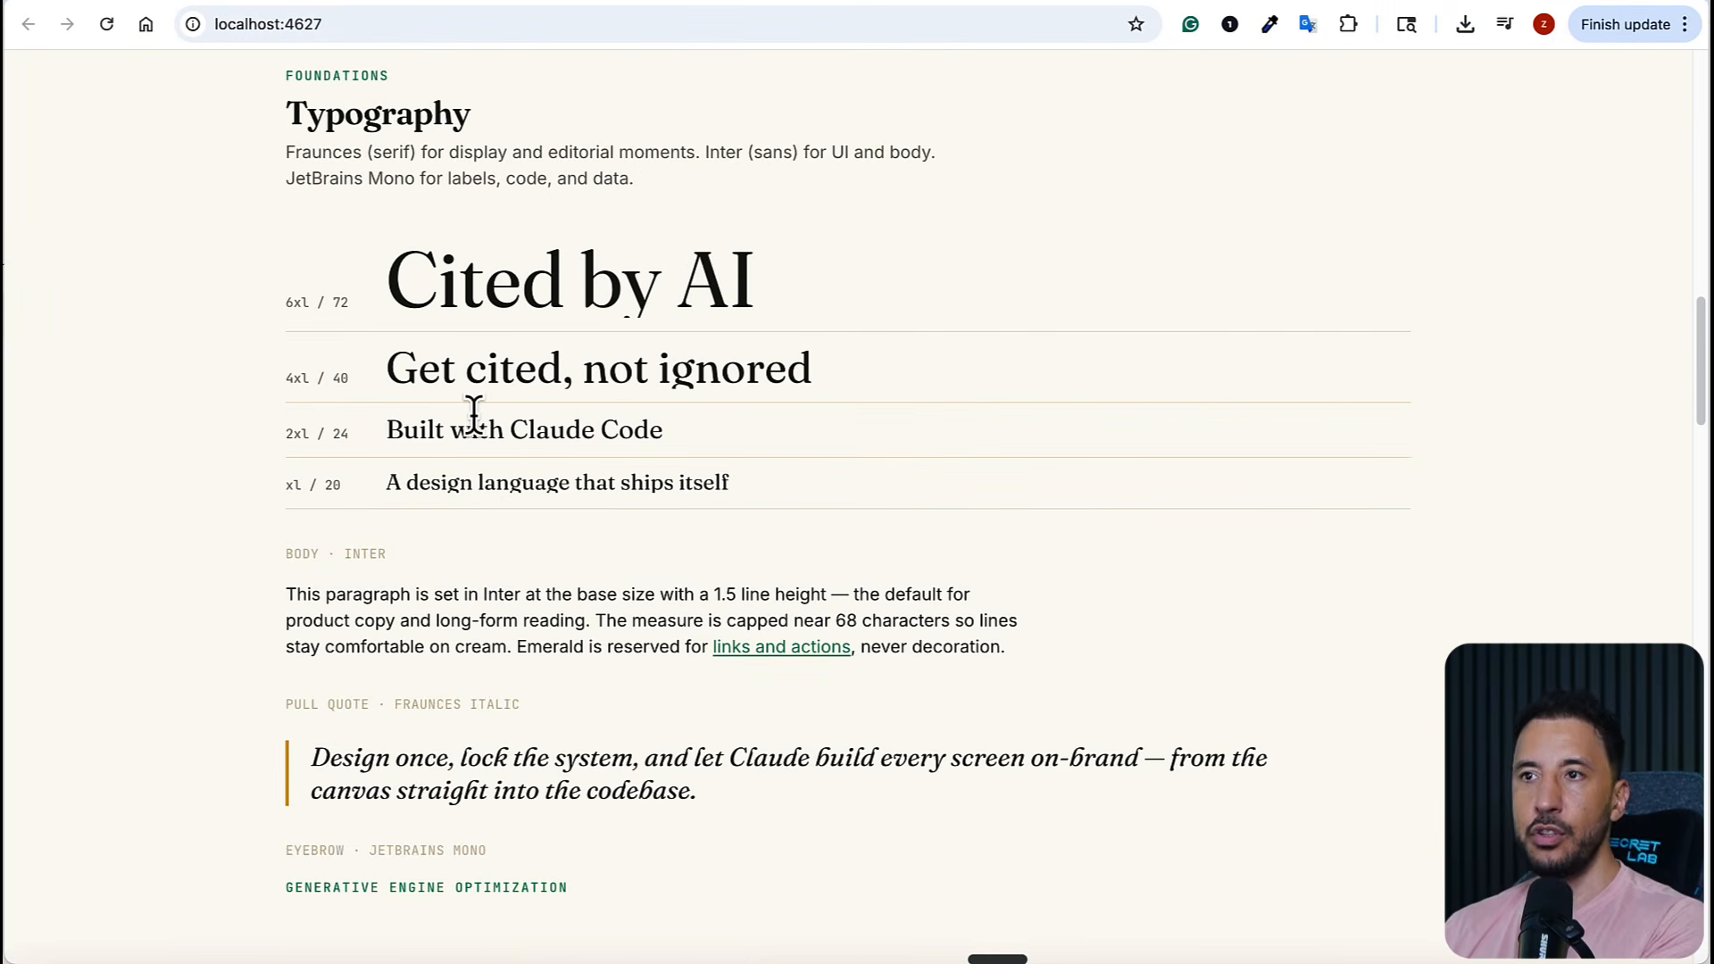
{"action": "scroll", "coordinate": [487, 406], "scroll_direction": "down", "scroll_amount": 18}
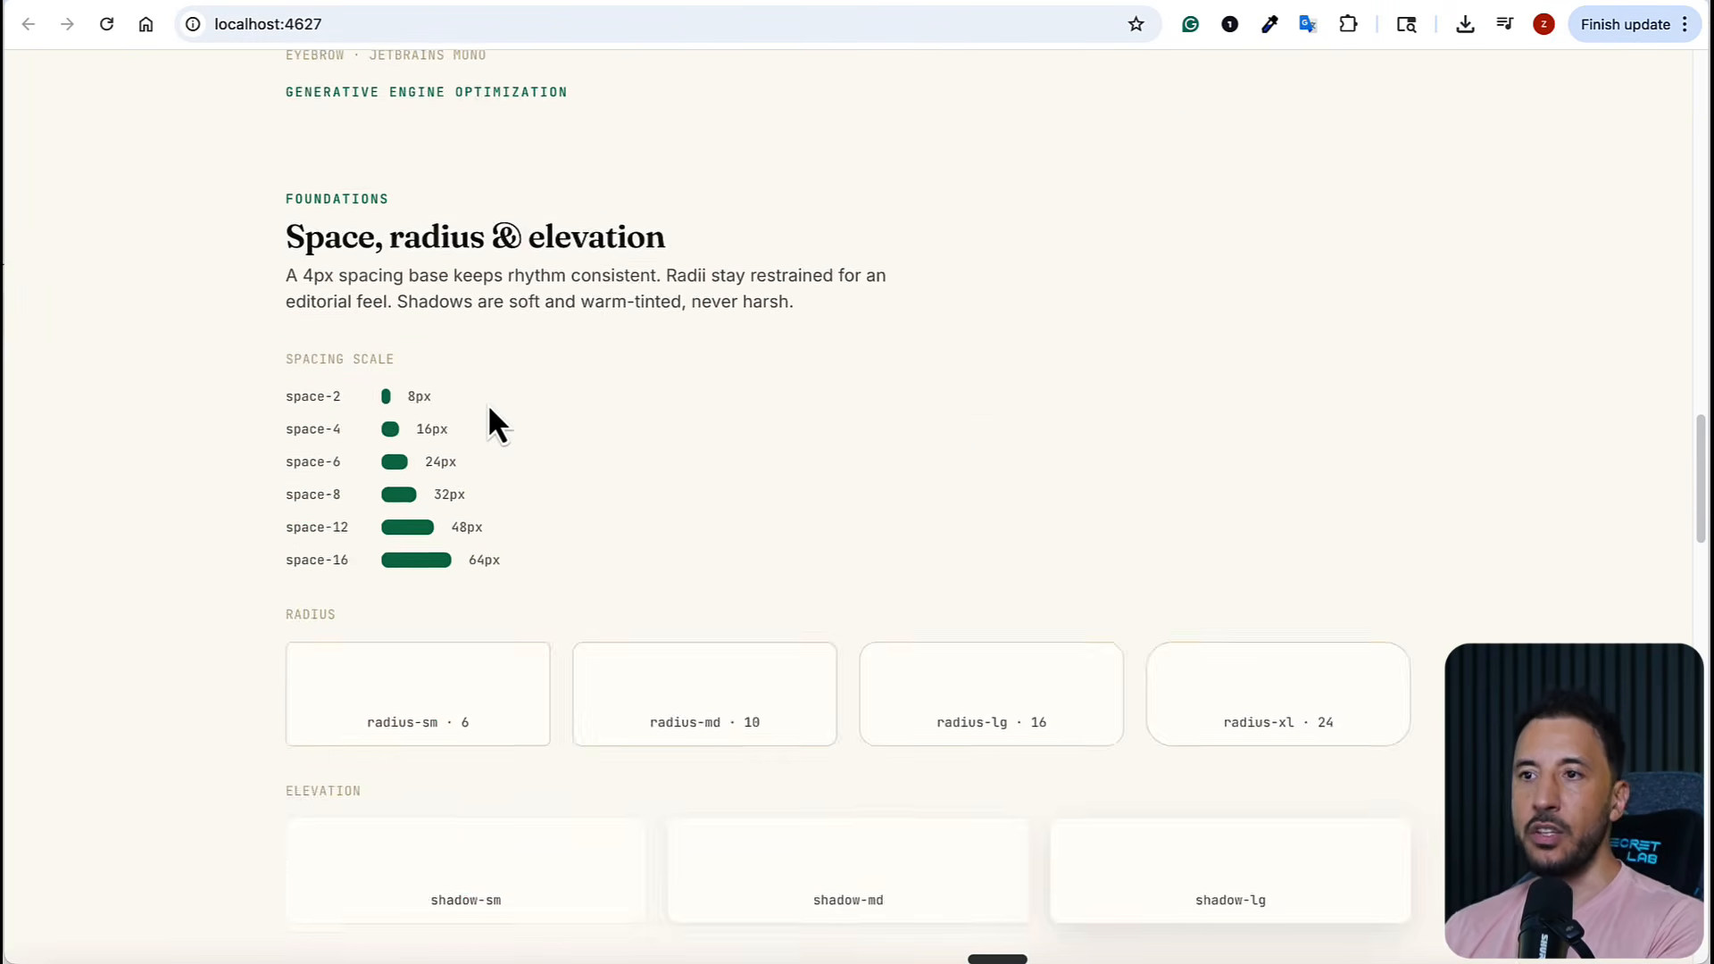
{"action": "scroll", "coordinate": [487, 403], "scroll_direction": "down", "scroll_amount": 20}
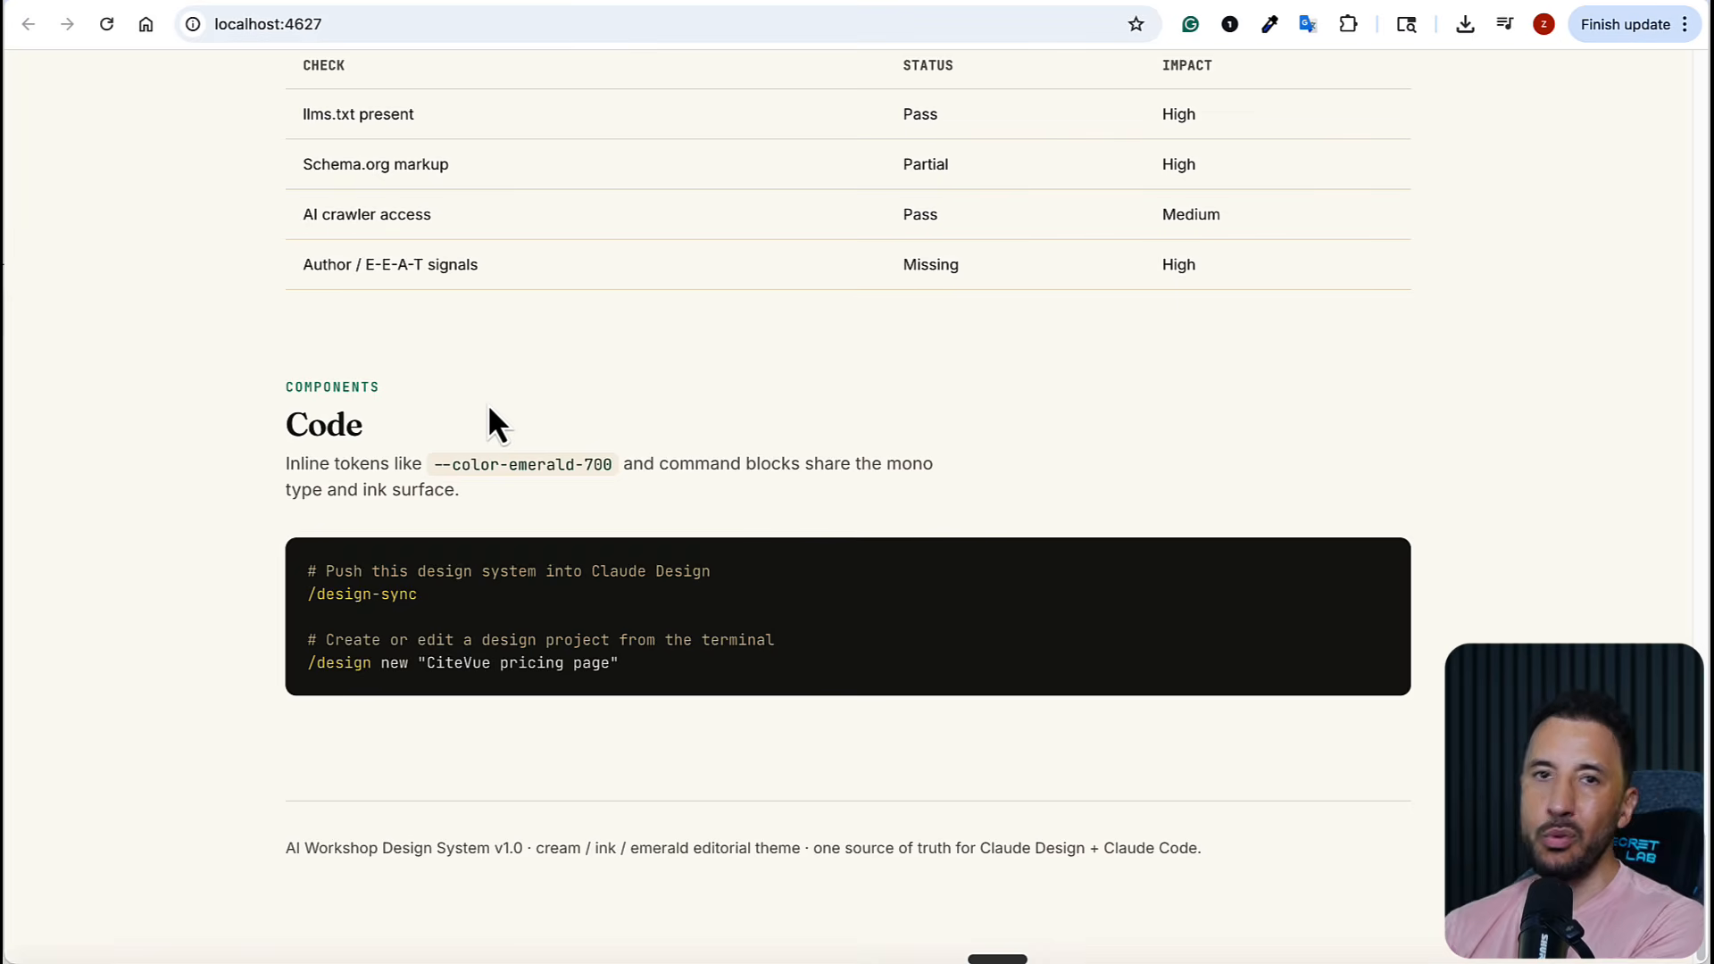
{"action": "scroll", "coordinate": [489, 419], "scroll_direction": "up", "scroll_amount": 17}
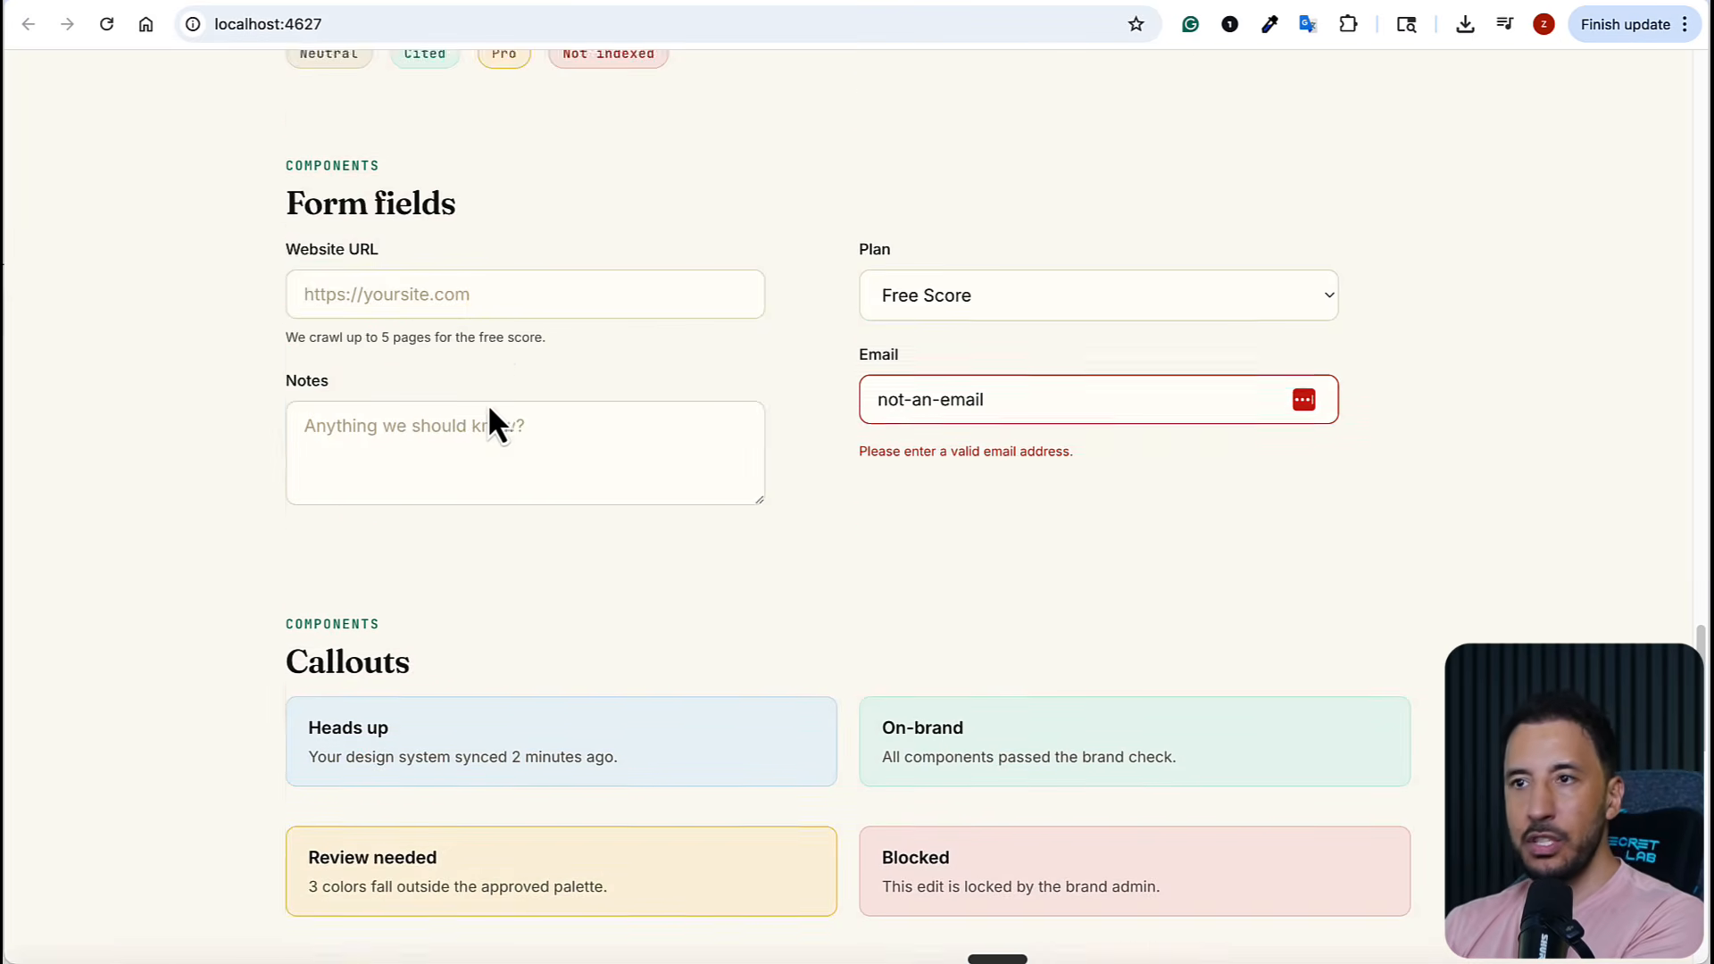
{"action": "scroll", "coordinate": [490, 415], "scroll_direction": "up", "scroll_amount": 20}
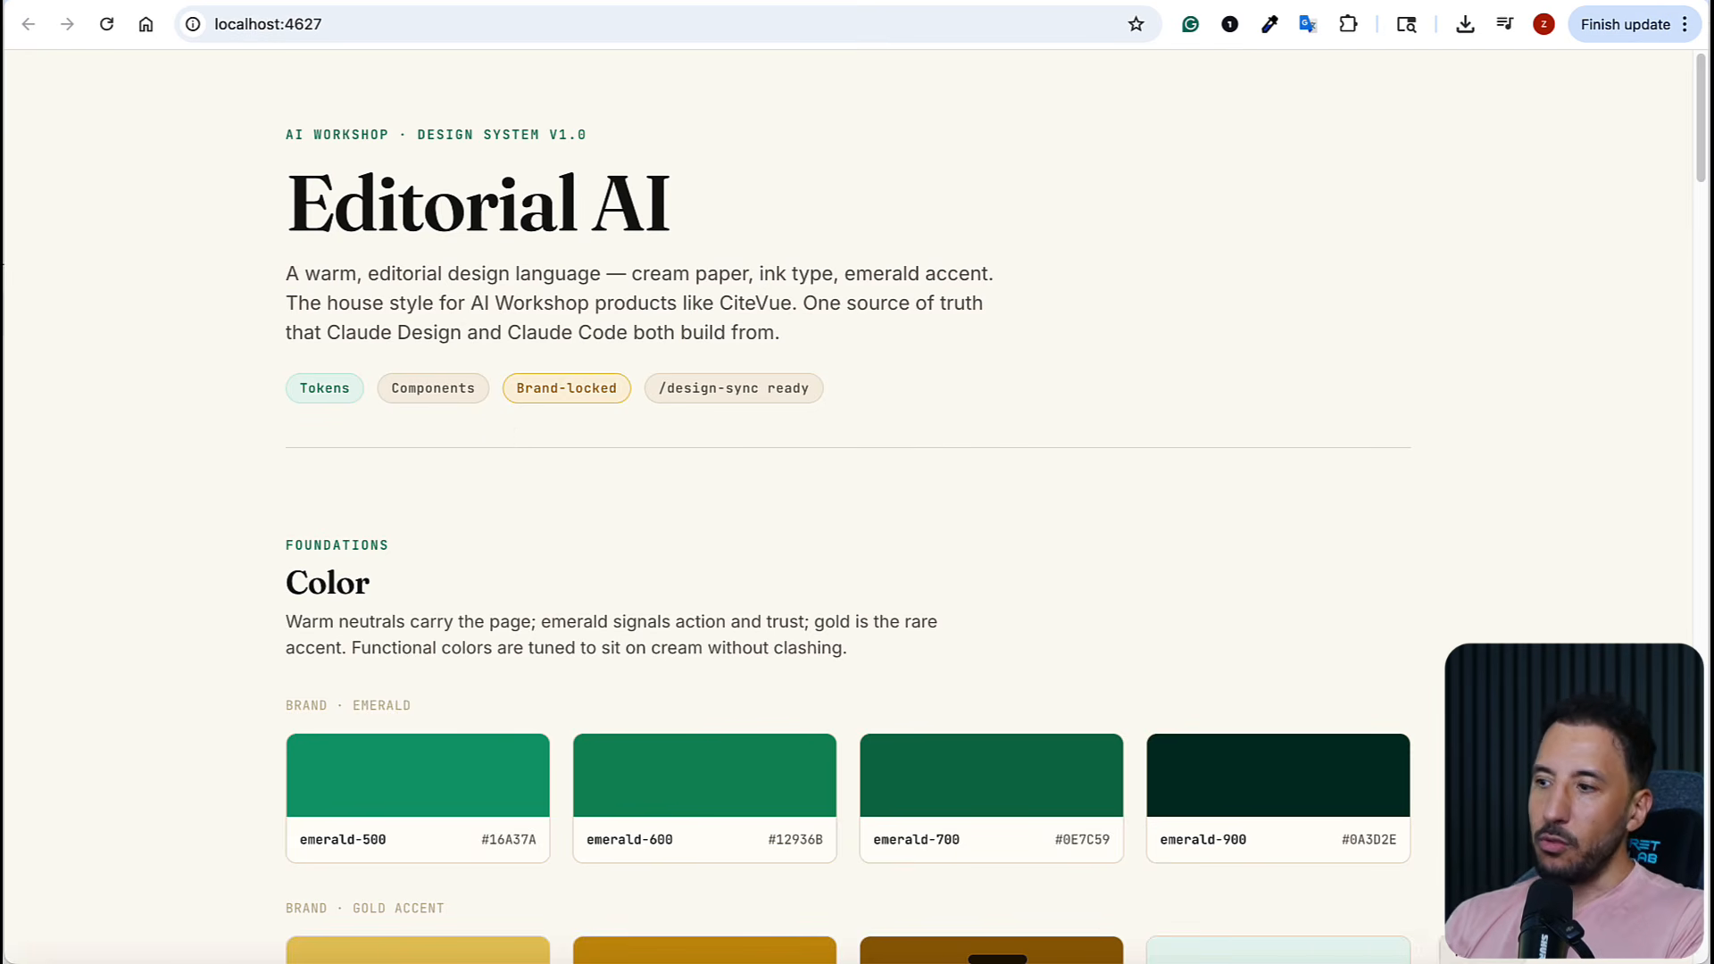
{"action": "left_click", "coordinate": [1096, 2]}
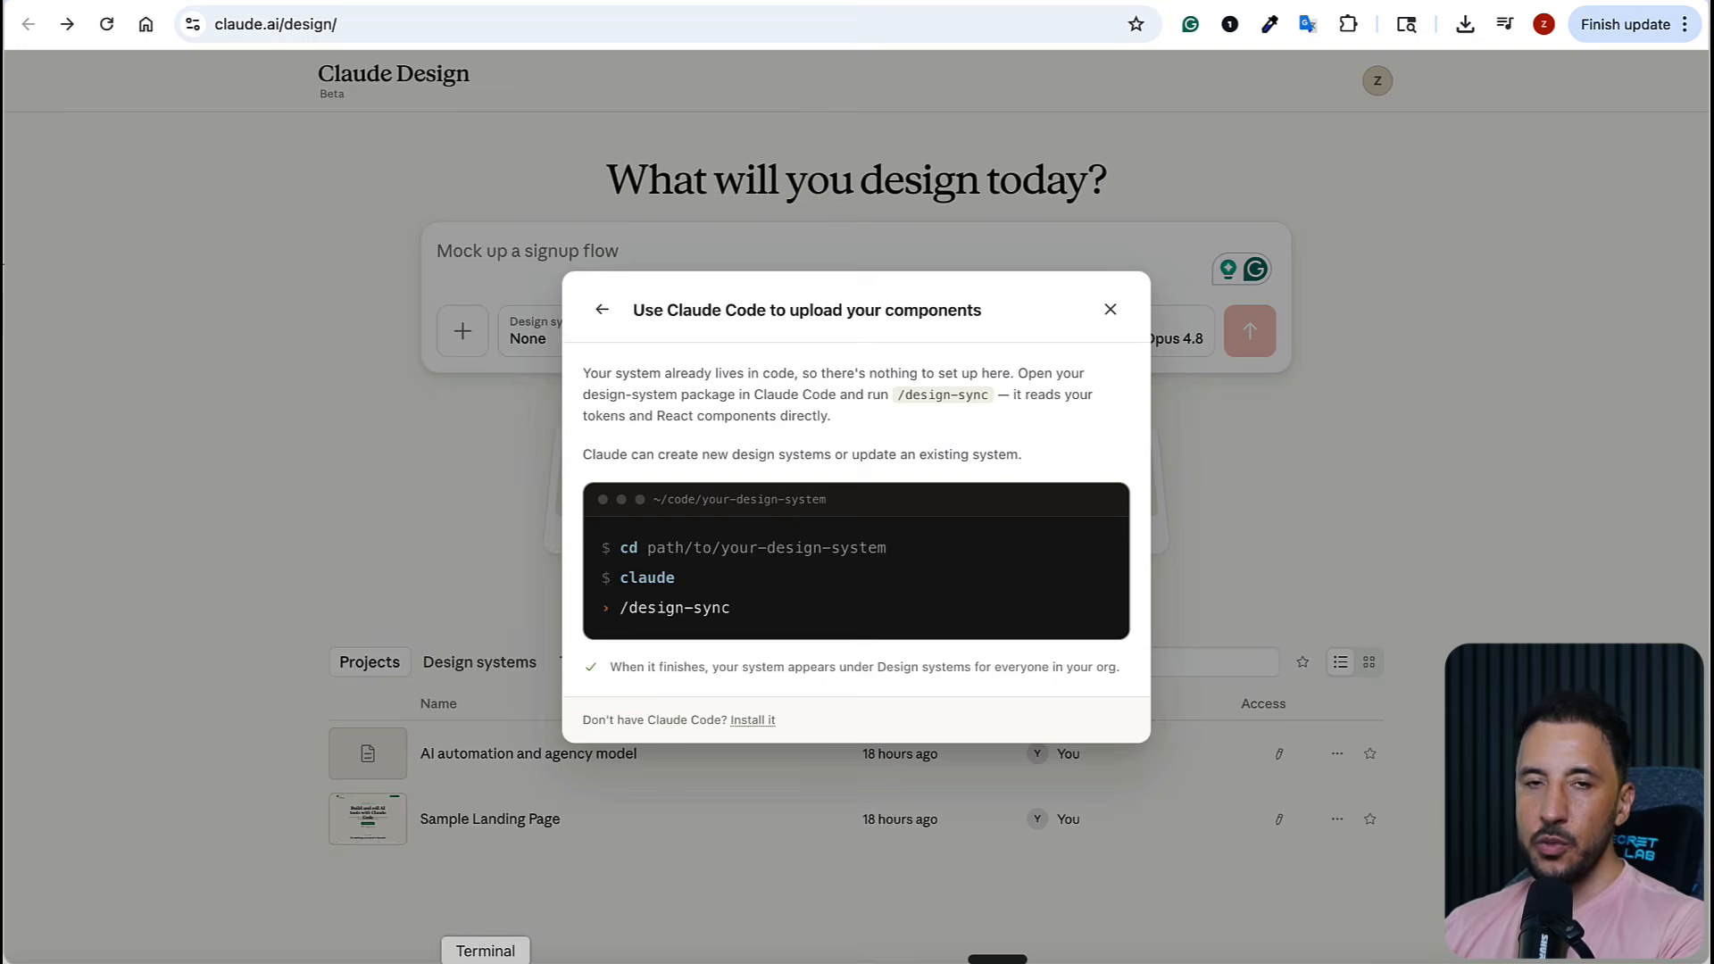
Switch to Terminal and launch Claude Code in the aiworkshop-design-system folder, allowing it to use the browser
{"action": "left_click", "coordinate": [486, 960]}
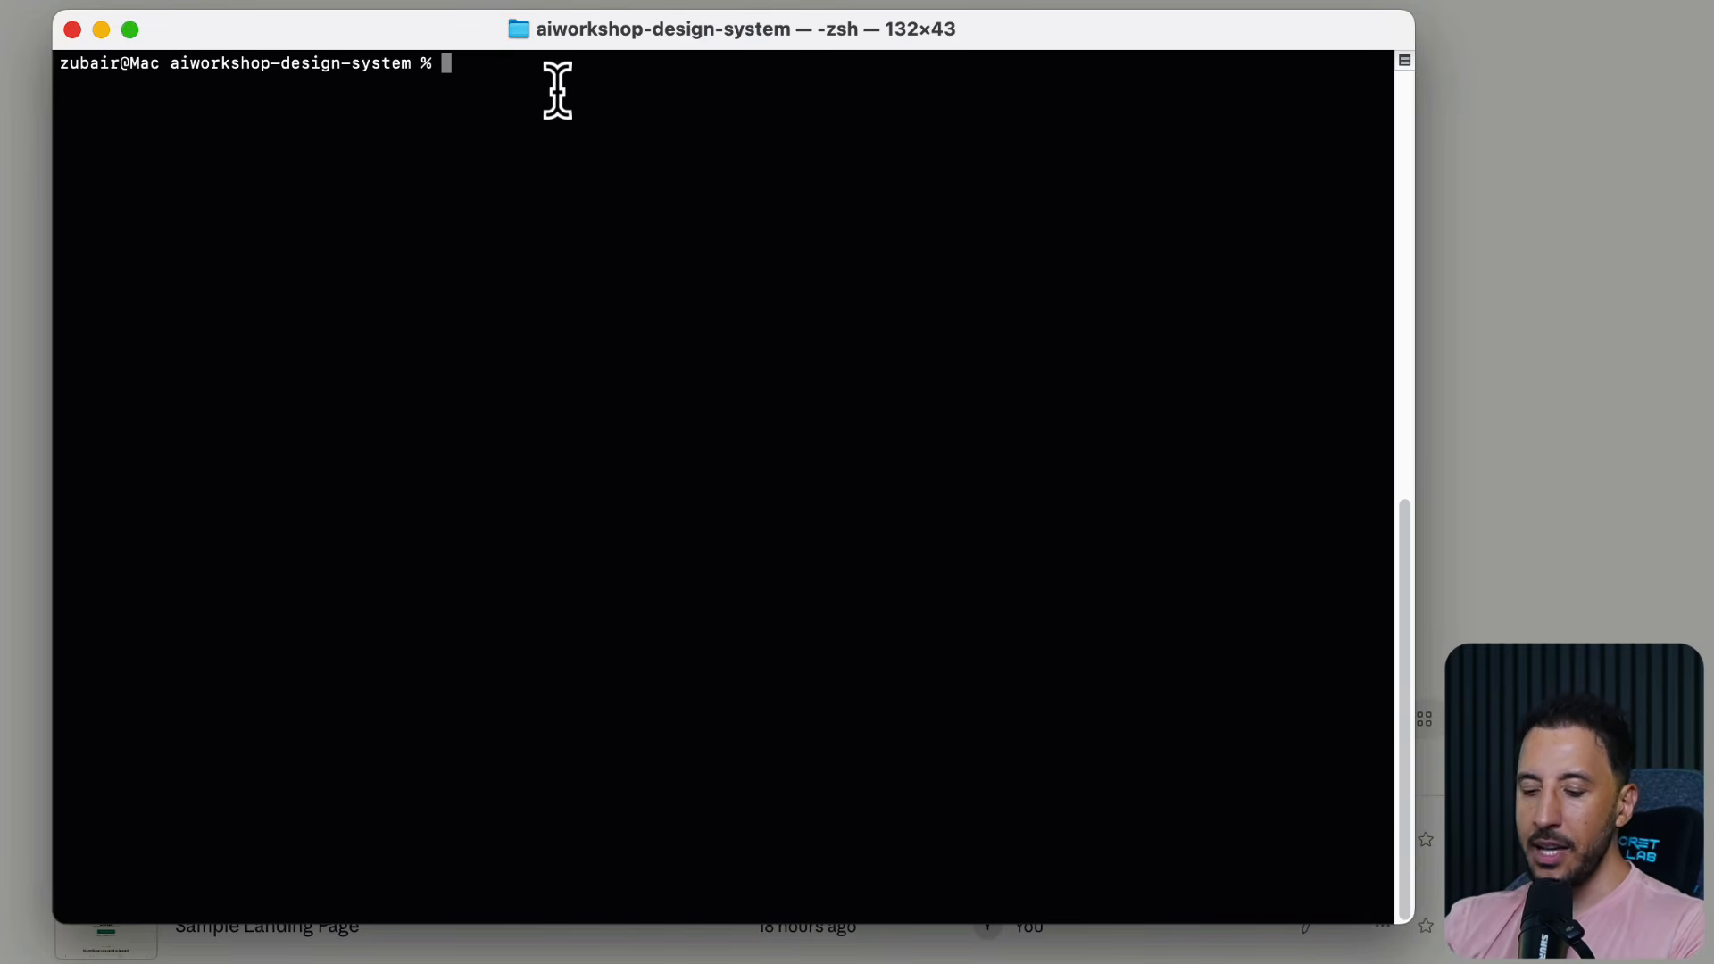
{"action": "type", "text": "cd d"}
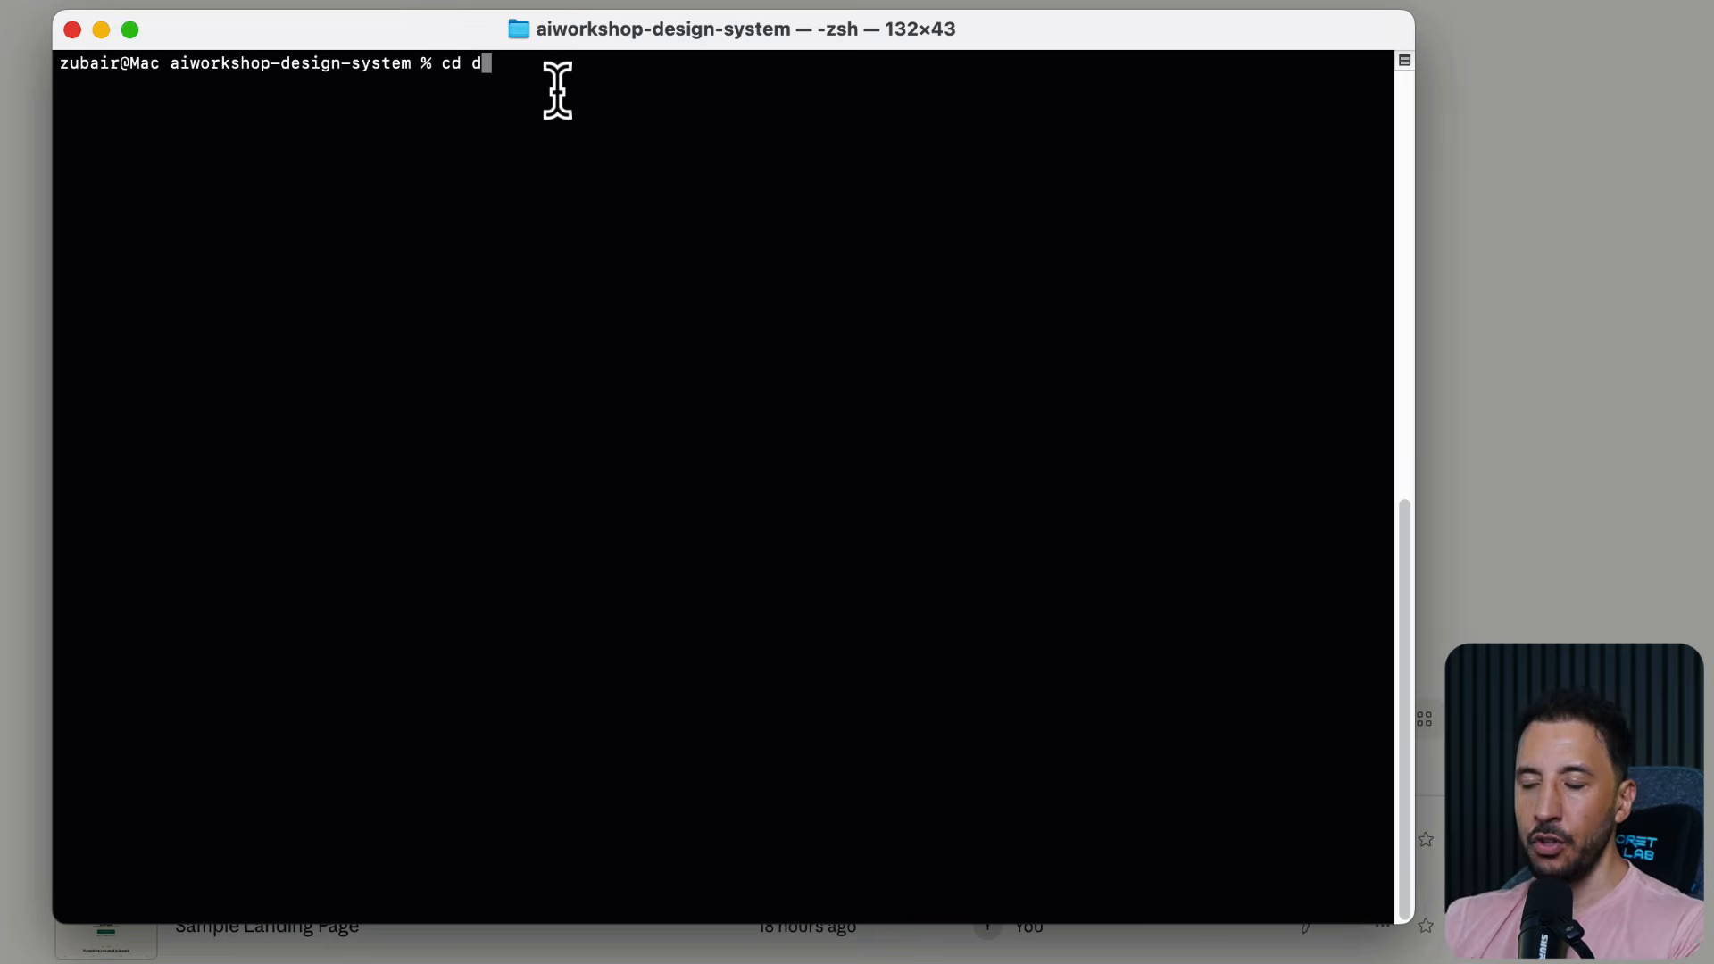
{"action": "key", "text": "BackSpace"}
{"action": "key", "text": "BackSpace"}
{"action": "key", "text": "BackSpace"}
{"action": "key", "text": "BackSpace"}
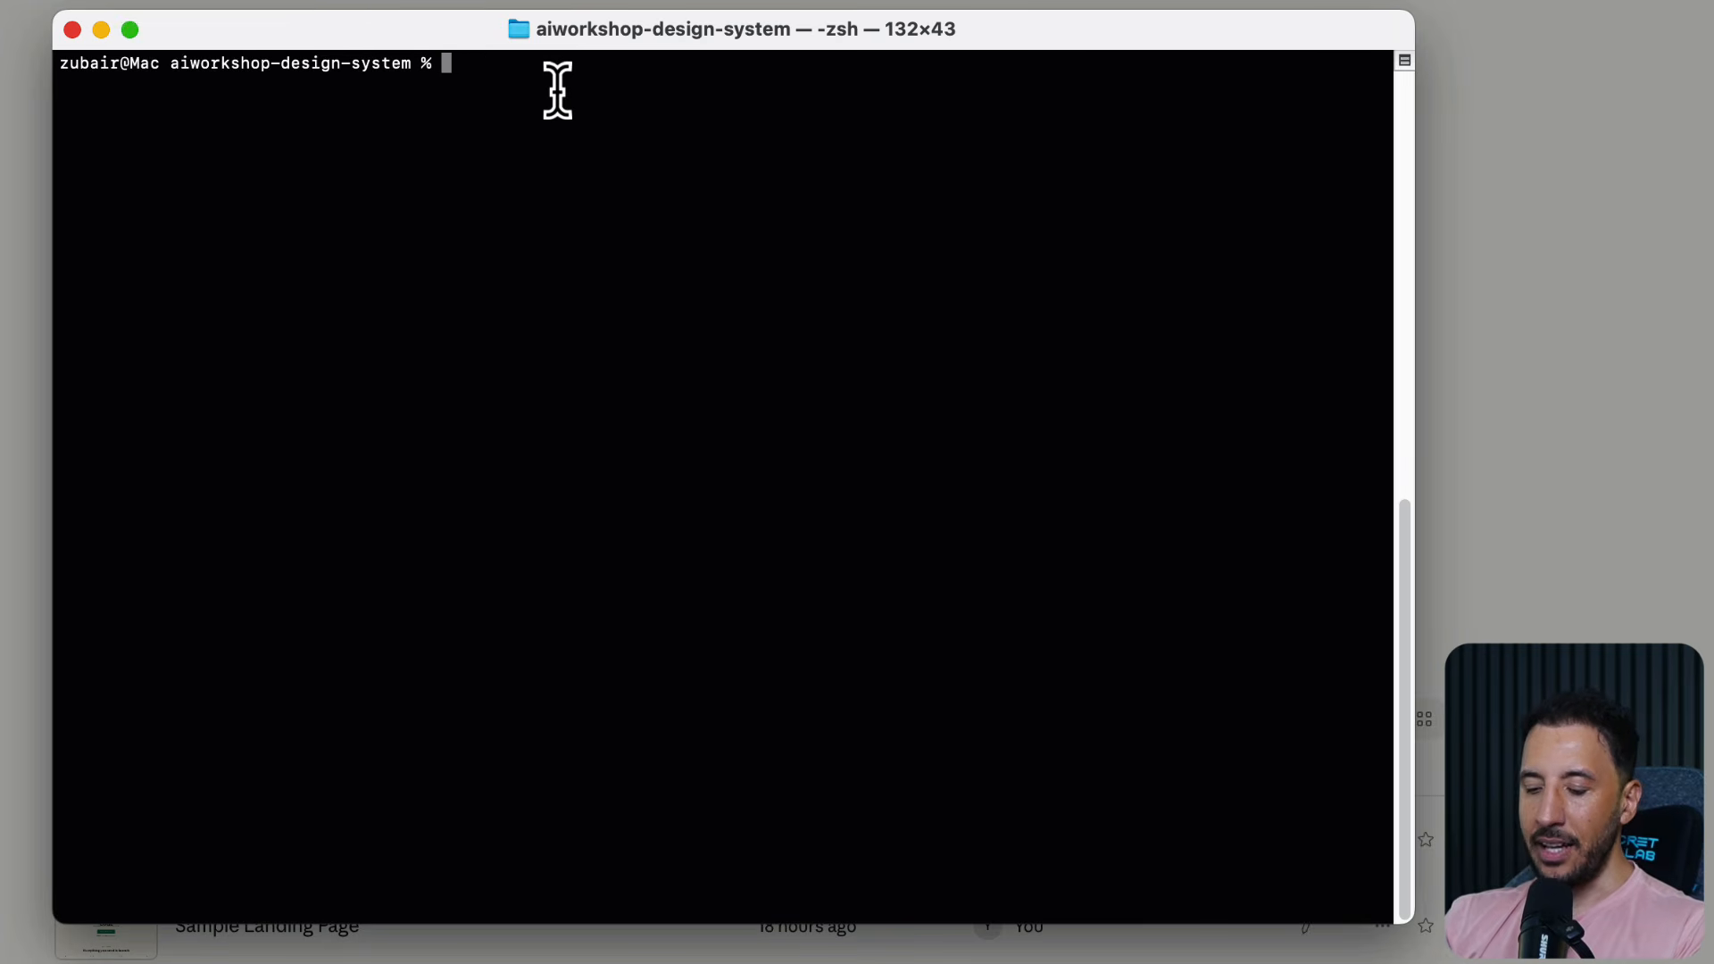
{"action": "type", "text": "cla"}
{"action": "key", "text": "BackSpace"}
{"action": "key", "text": "BackSpace"}
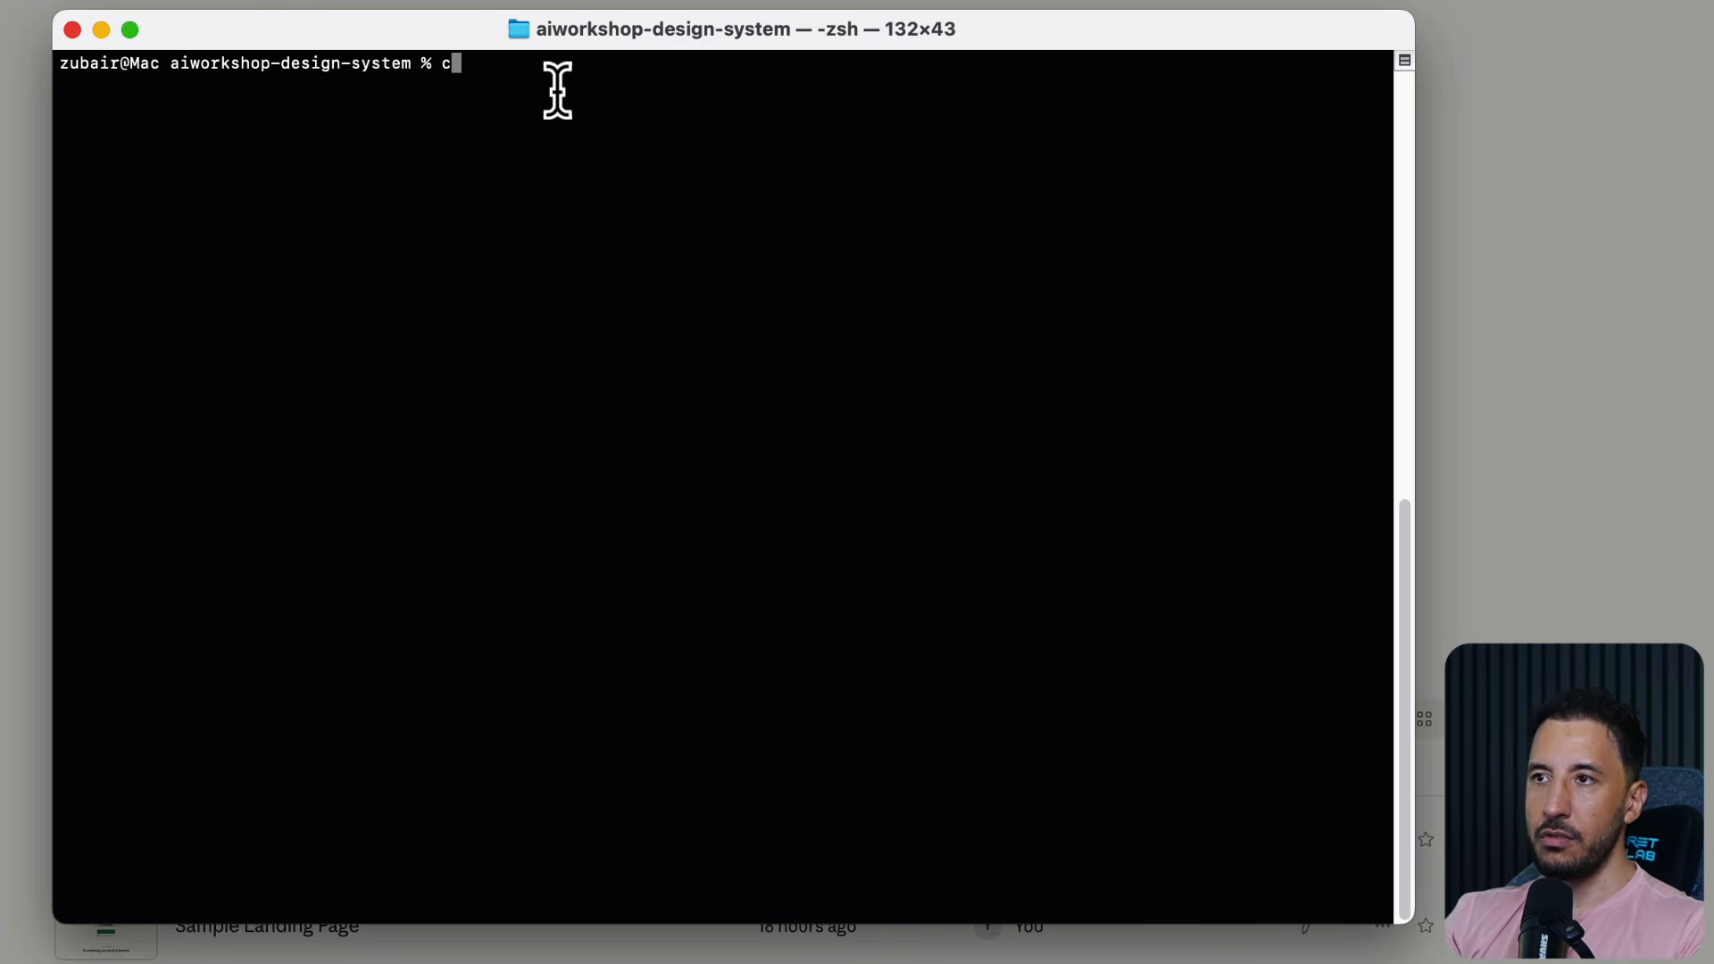
{"action": "type", "text": "laude"}
{"action": "key", "text": "Return"}
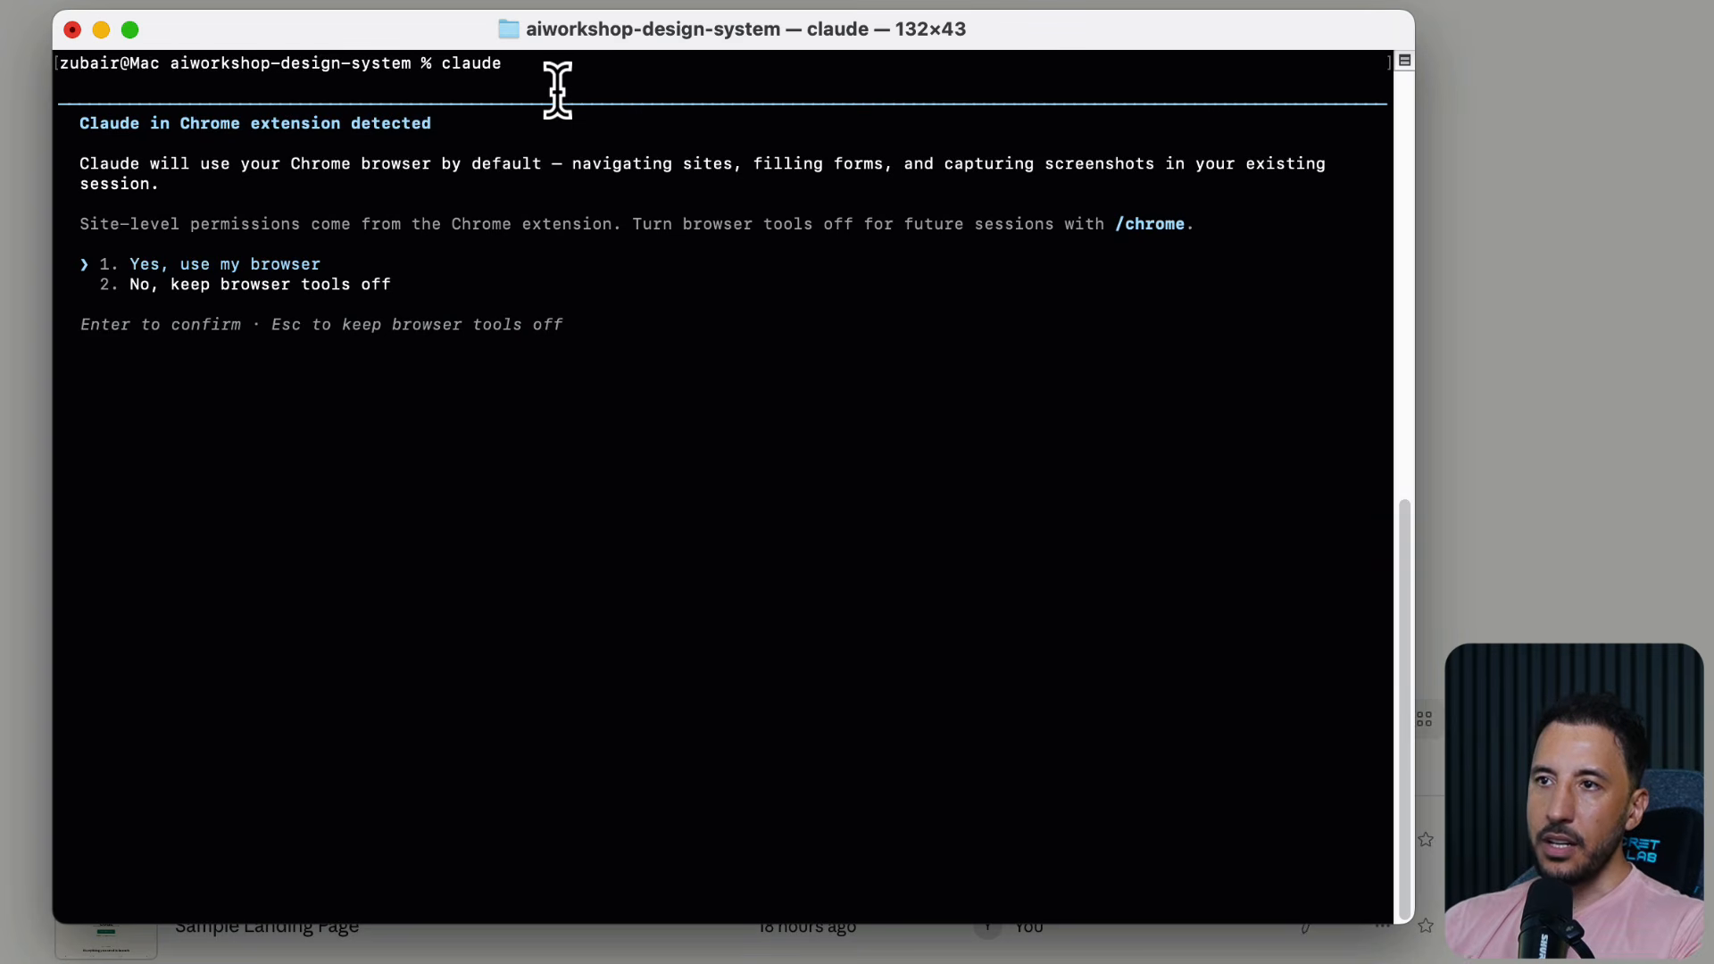
{"action": "key", "text": "Return"}
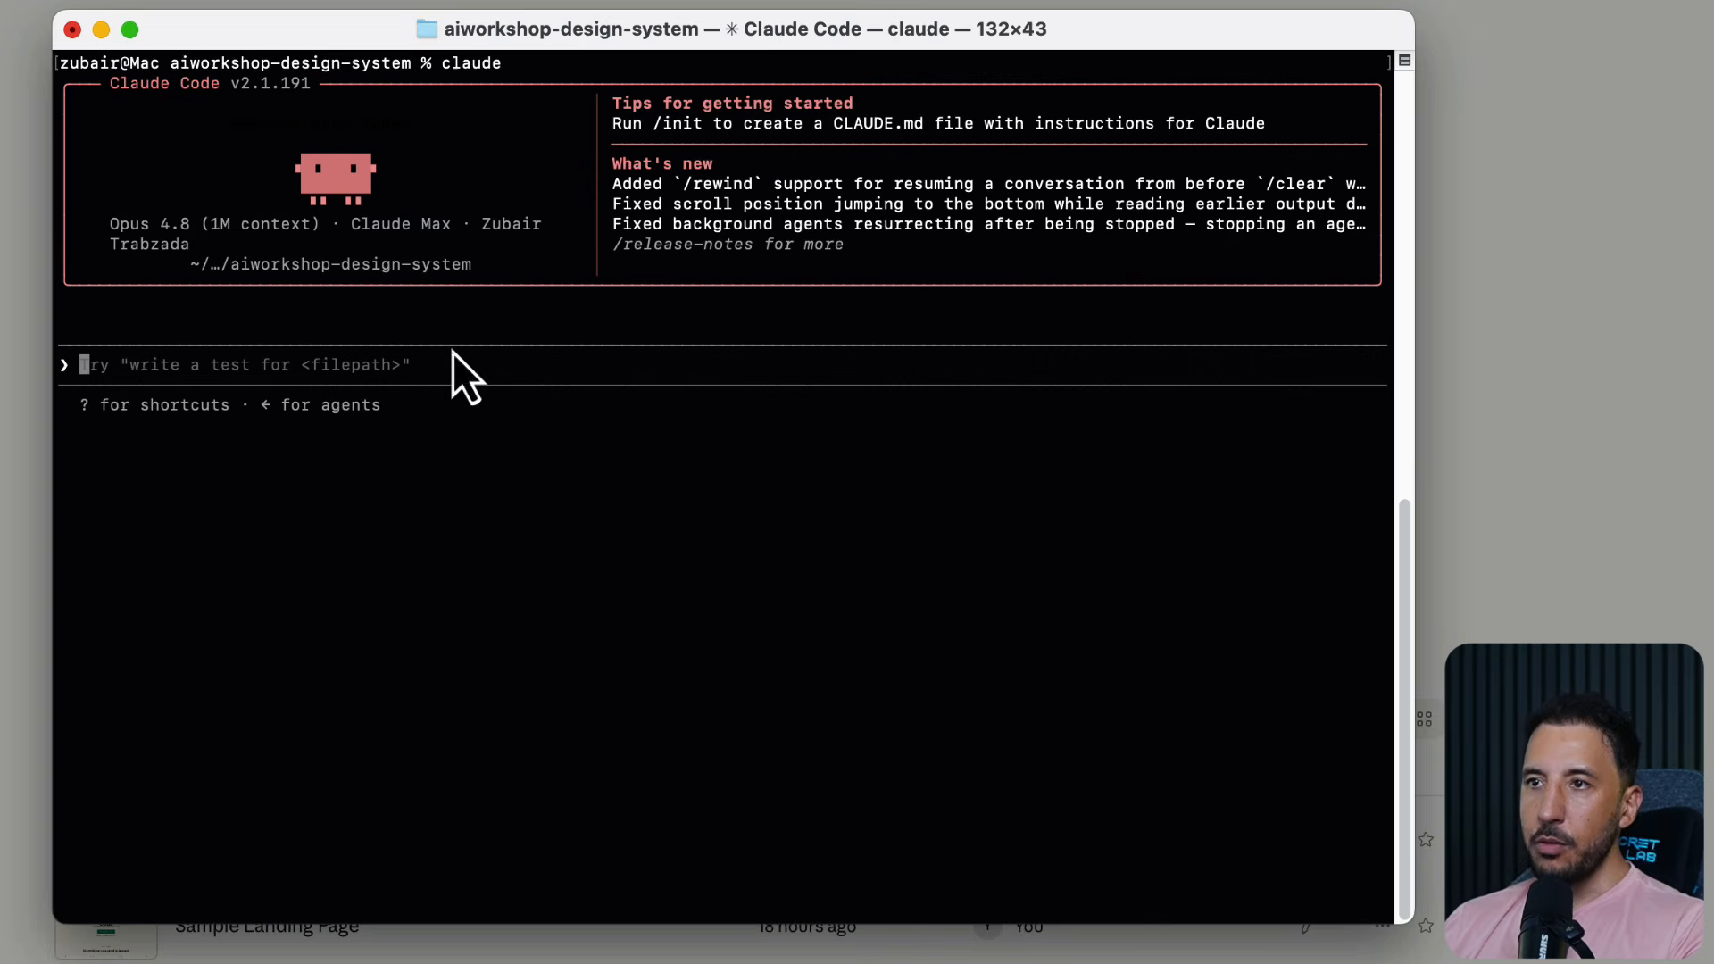
Look over the earlier Claude Code session output and return to the design-sync instructions in Claude Design
{"action": "scroll", "coordinate": [493, 489], "scroll_direction": "up", "scroll_amount": 10}
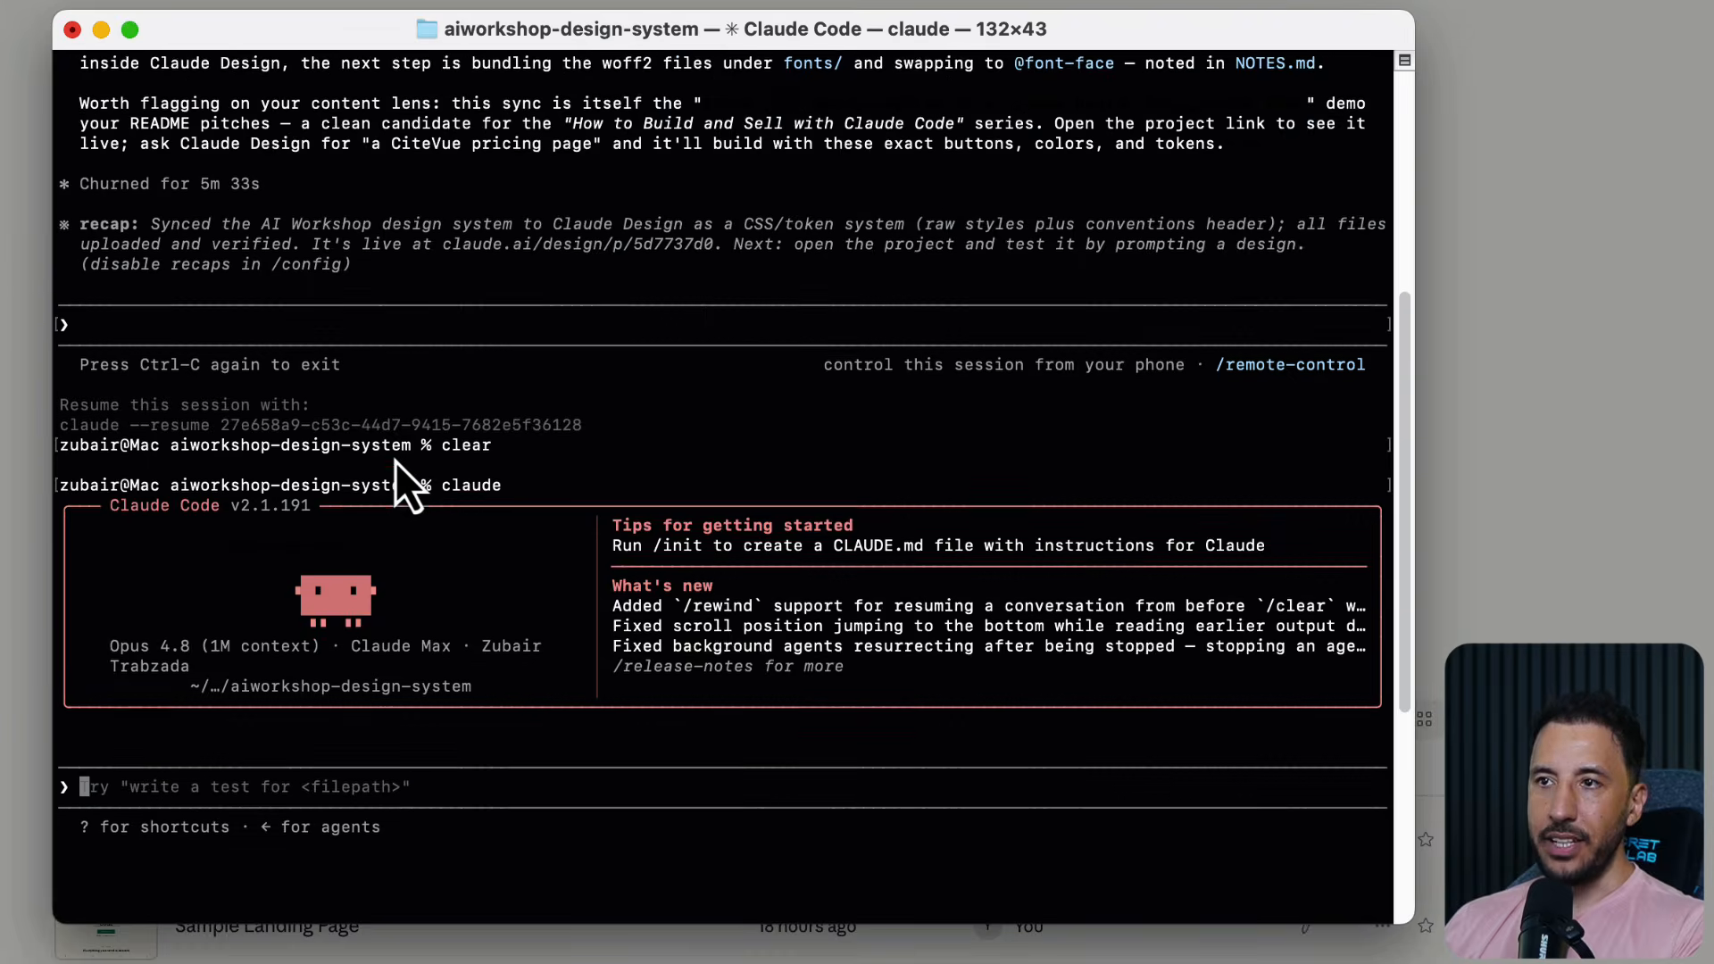
{"action": "scroll", "coordinate": [394, 461], "scroll_direction": "down", "scroll_amount": 6}
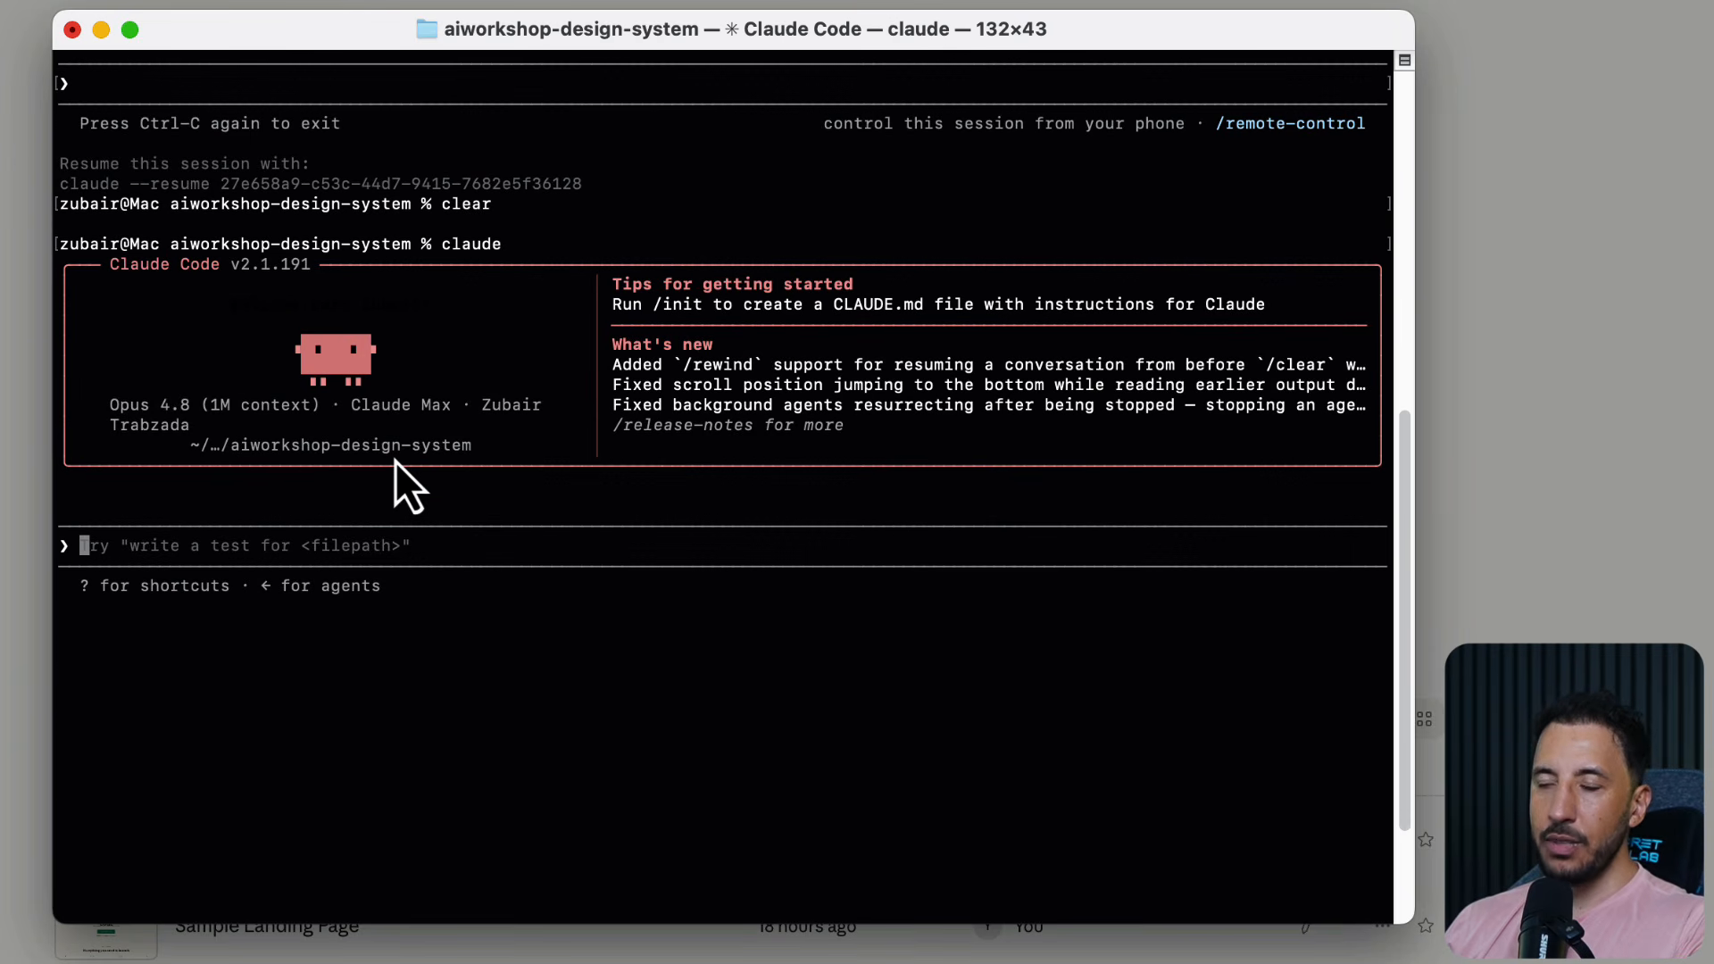
{"action": "left_click", "coordinate": [5, 578]}
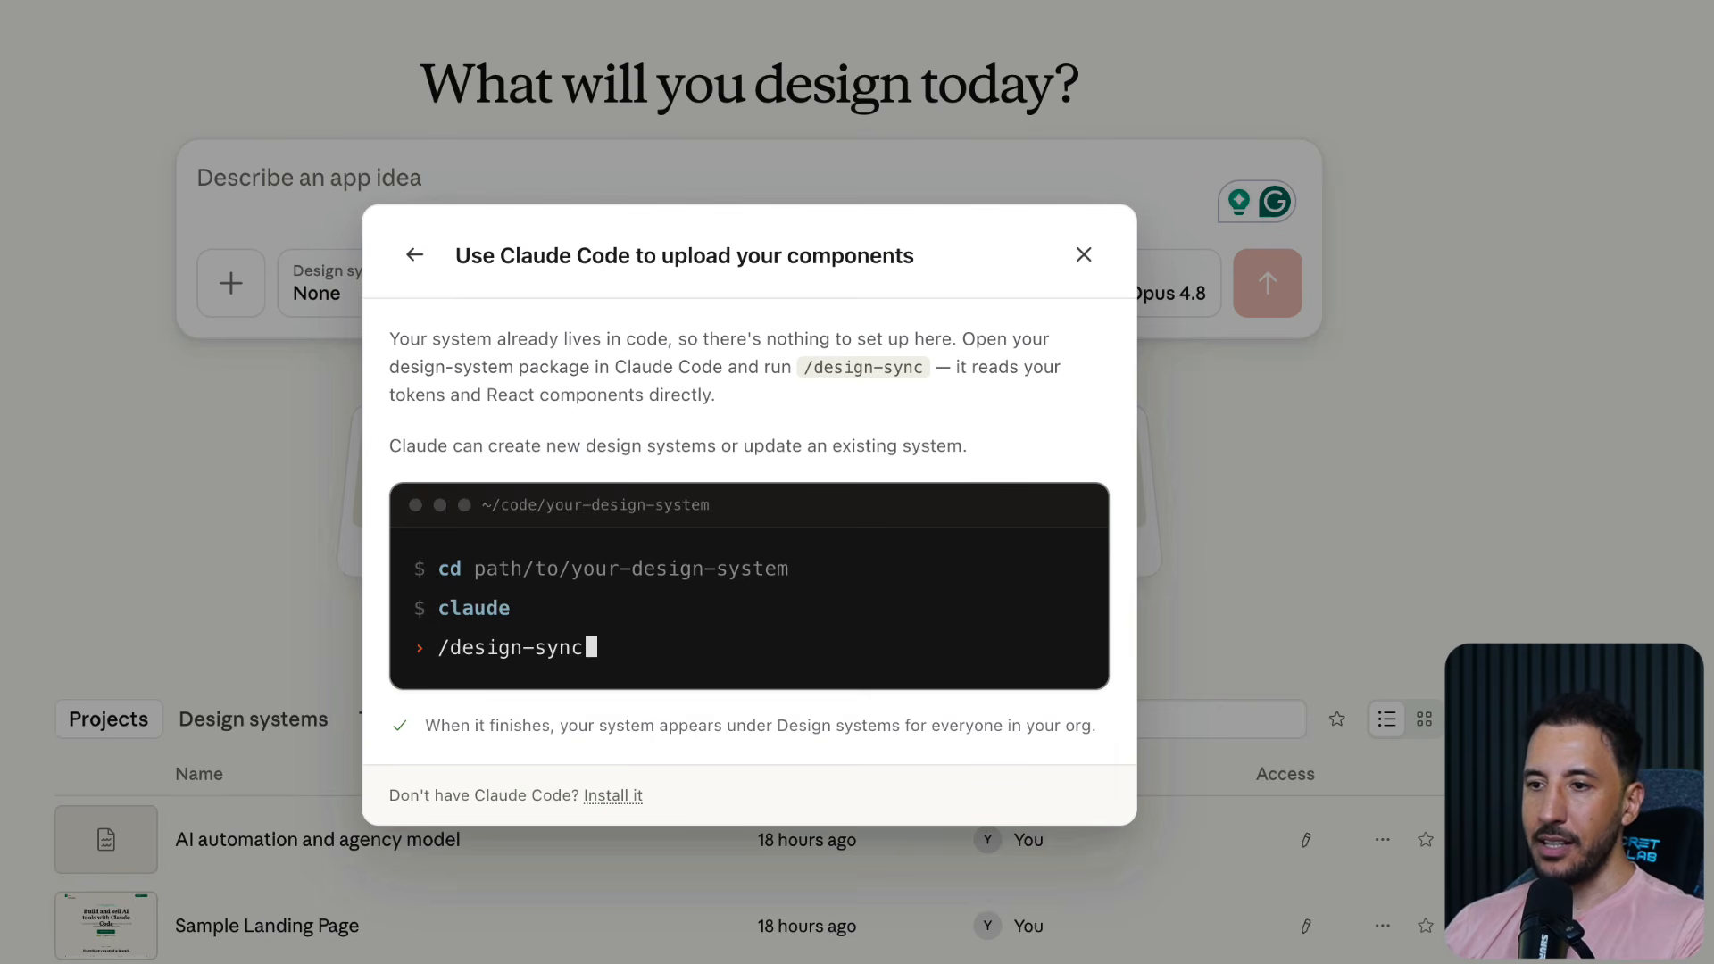
Switch to Terminal and run the /design-sync command in Claude Code for the aiworkshop-design-system folder
{"action": "key", "text": "super+Tab"}
{"action": "type", "text": "/des"}
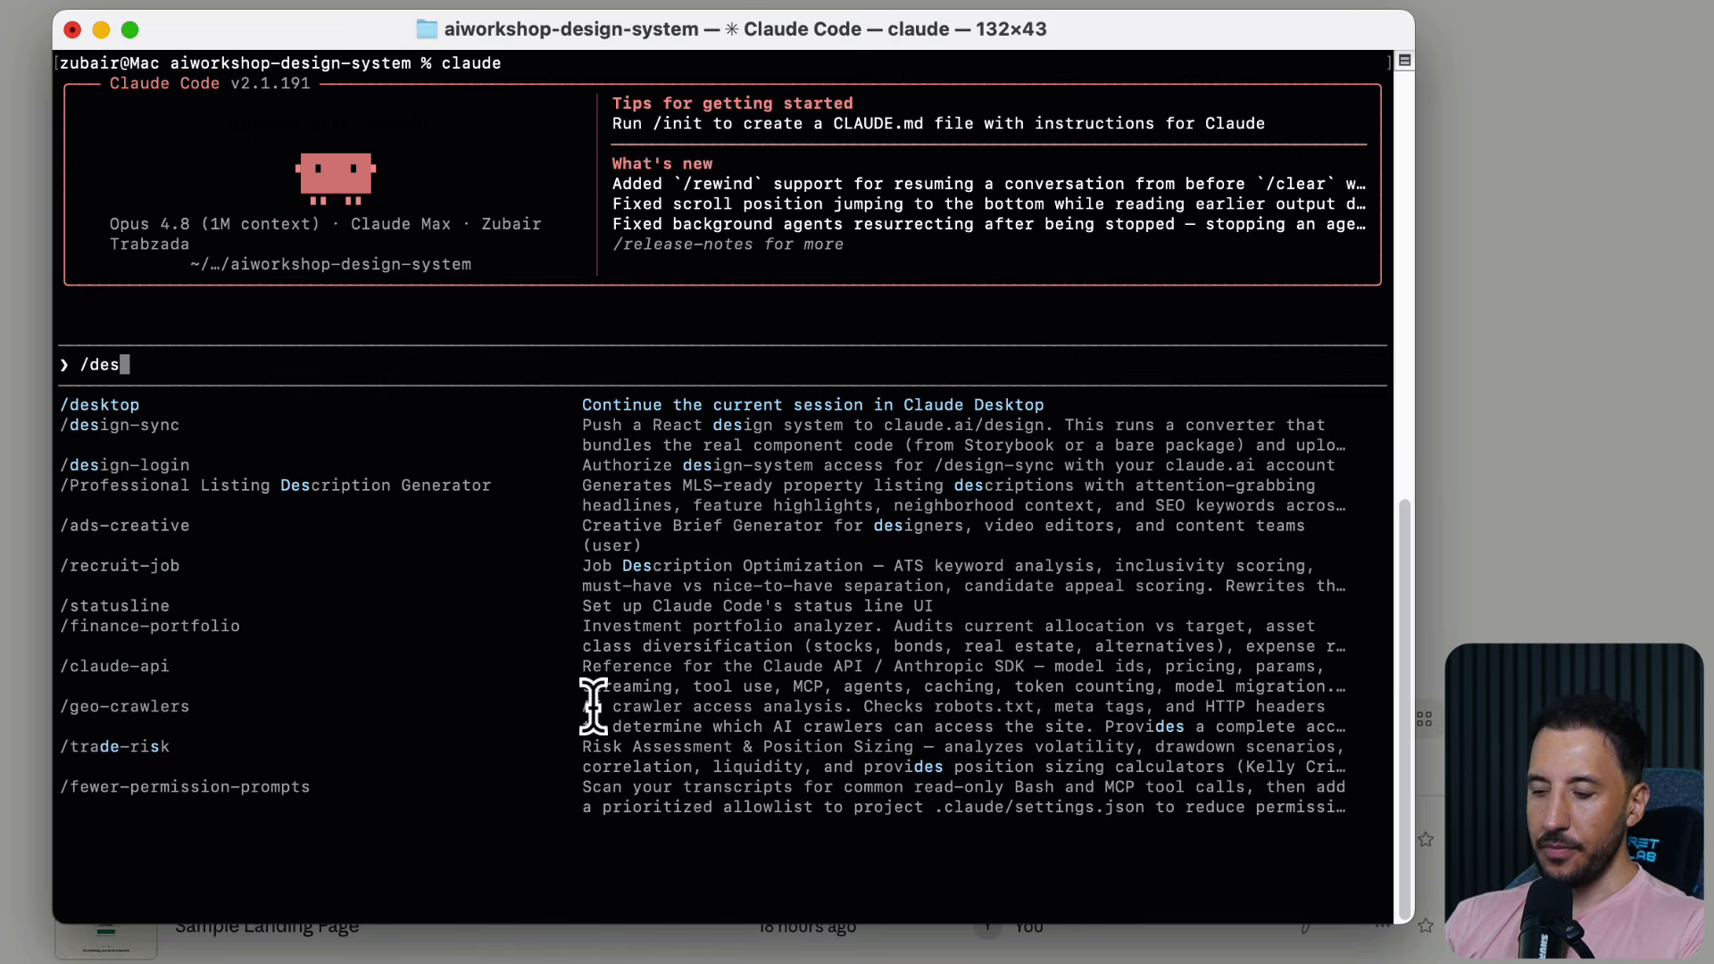
{"action": "key", "text": "Down"}
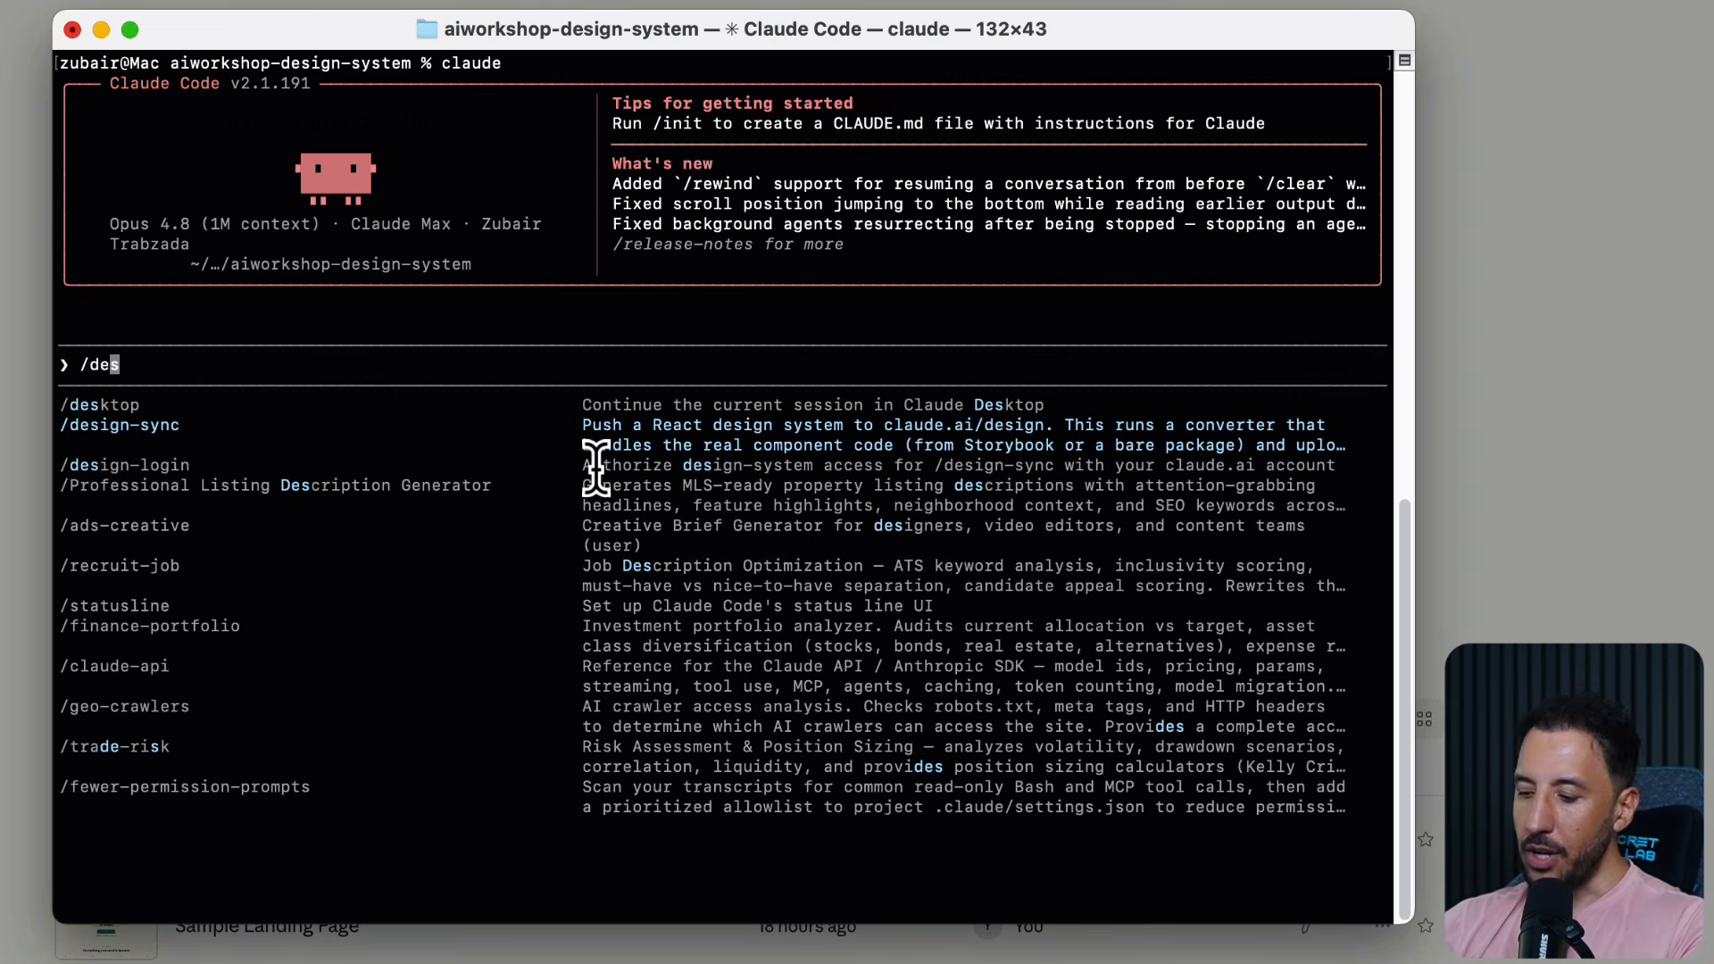
{"action": "key", "text": "Tab"}
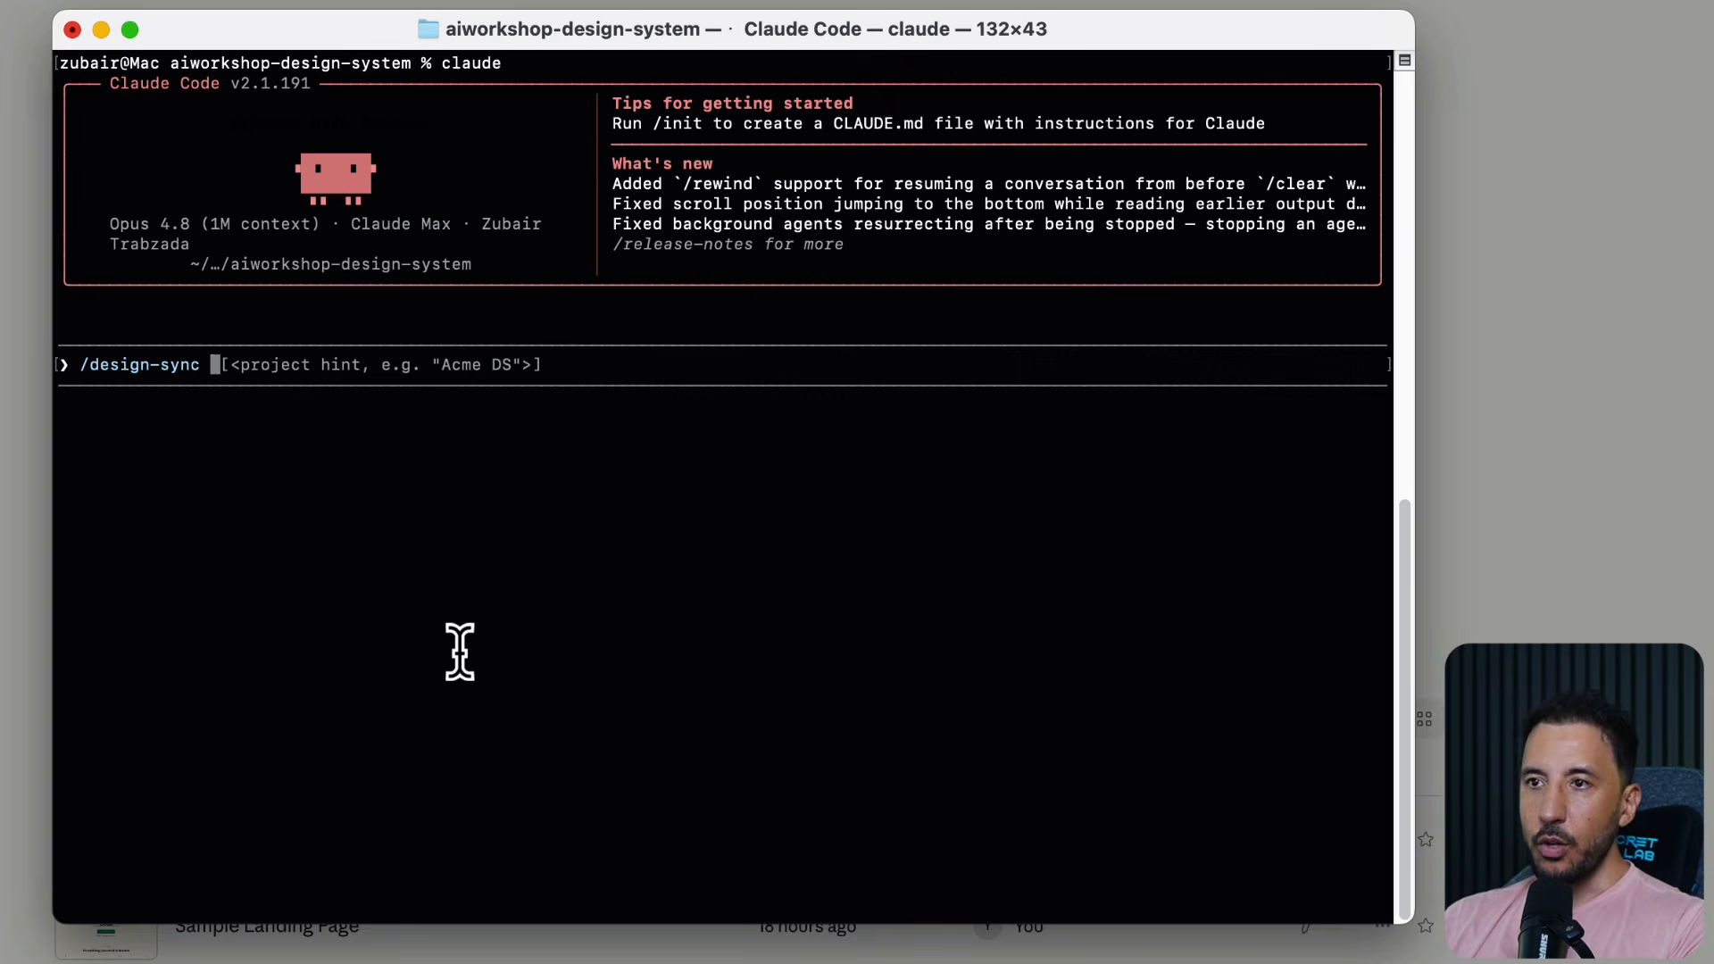
{"action": "key", "text": "Return"}
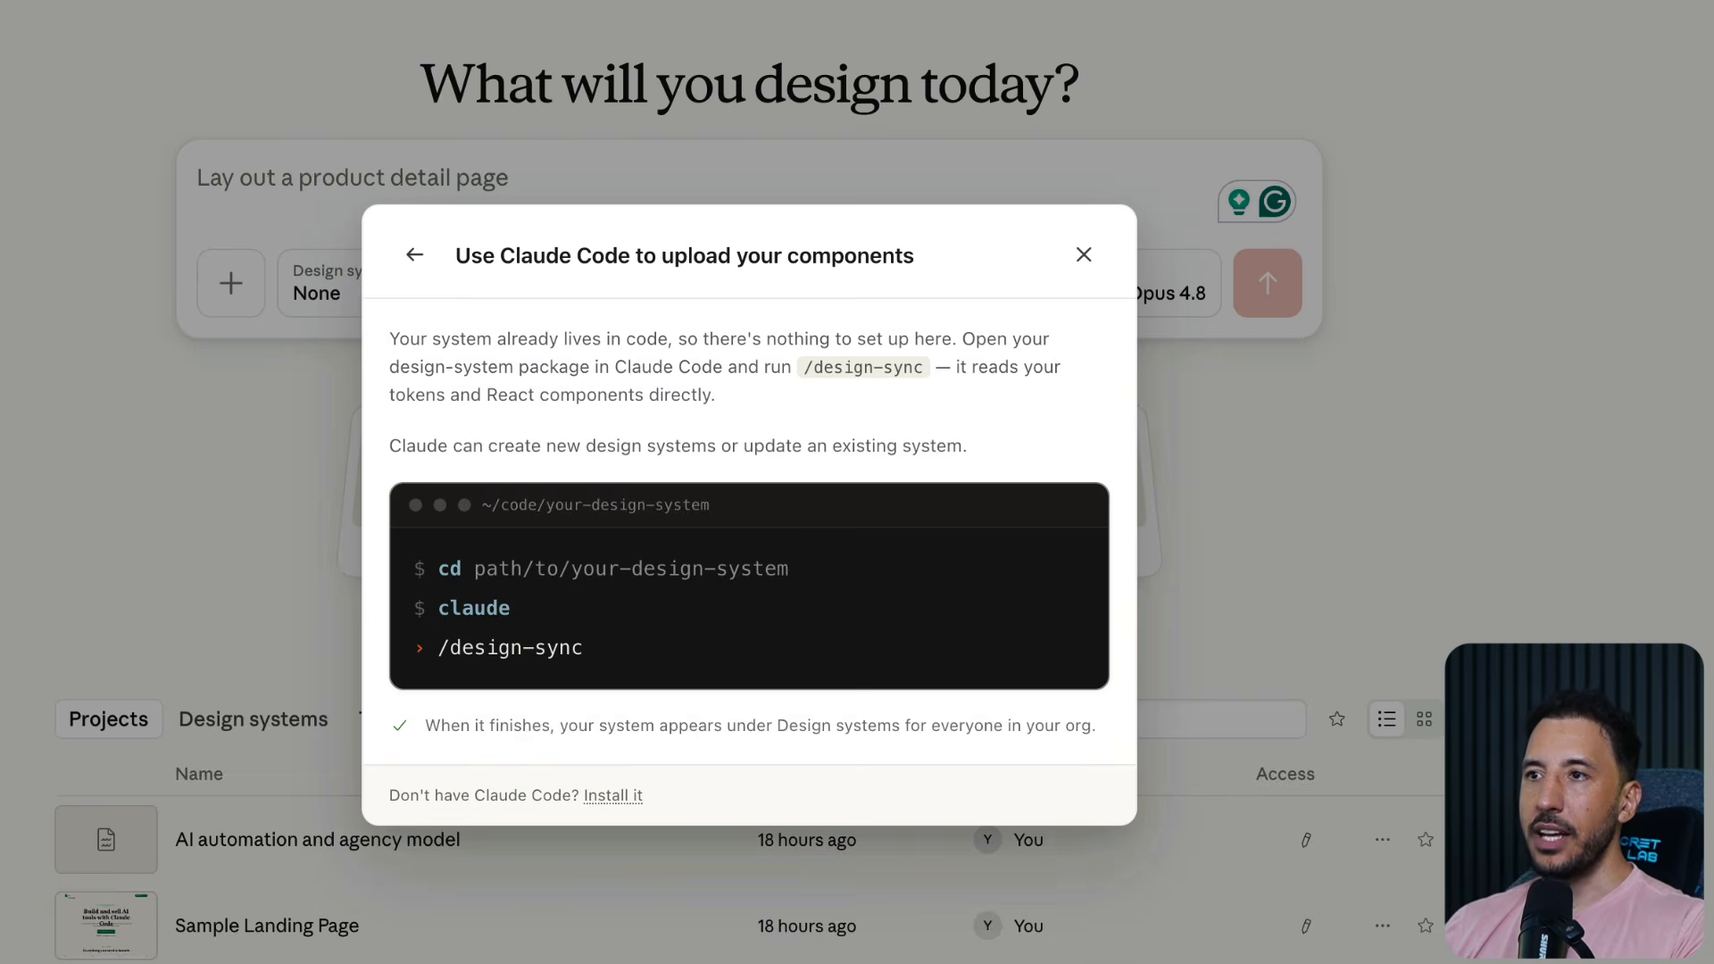
Close the Claude Code upload instructions and select AI Workshop Design System as the new project's design system
{"action": "left_click", "coordinate": [141, 424]}
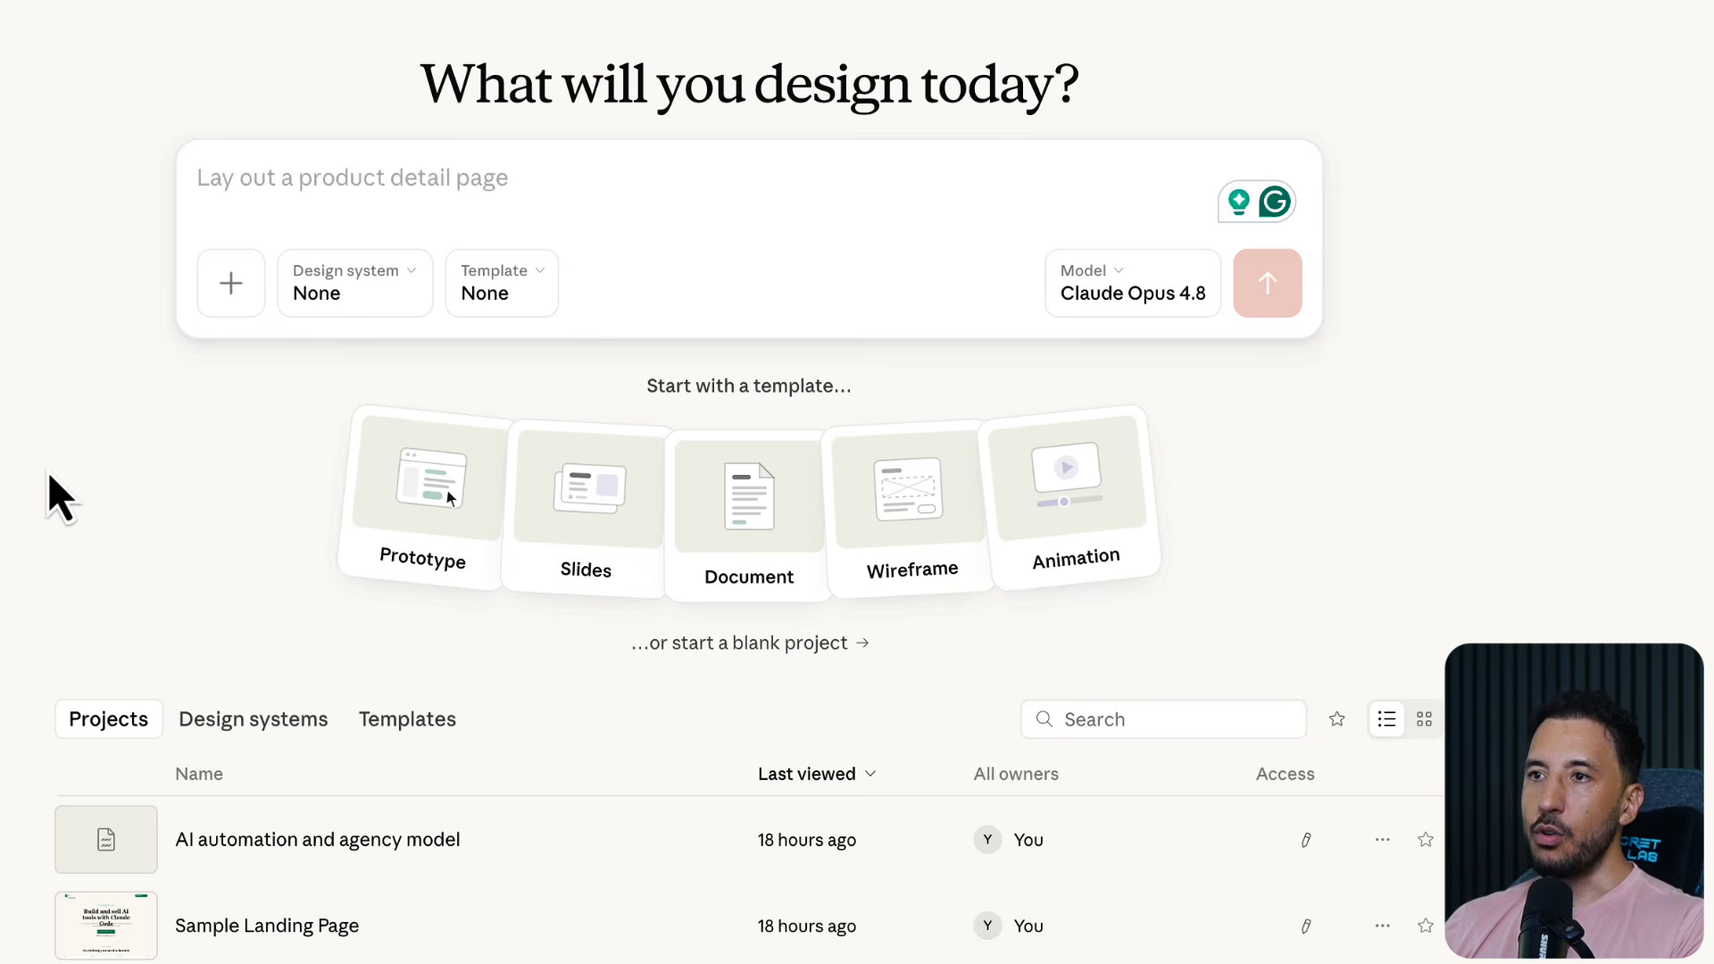
{"action": "left_click", "coordinate": [364, 297]}
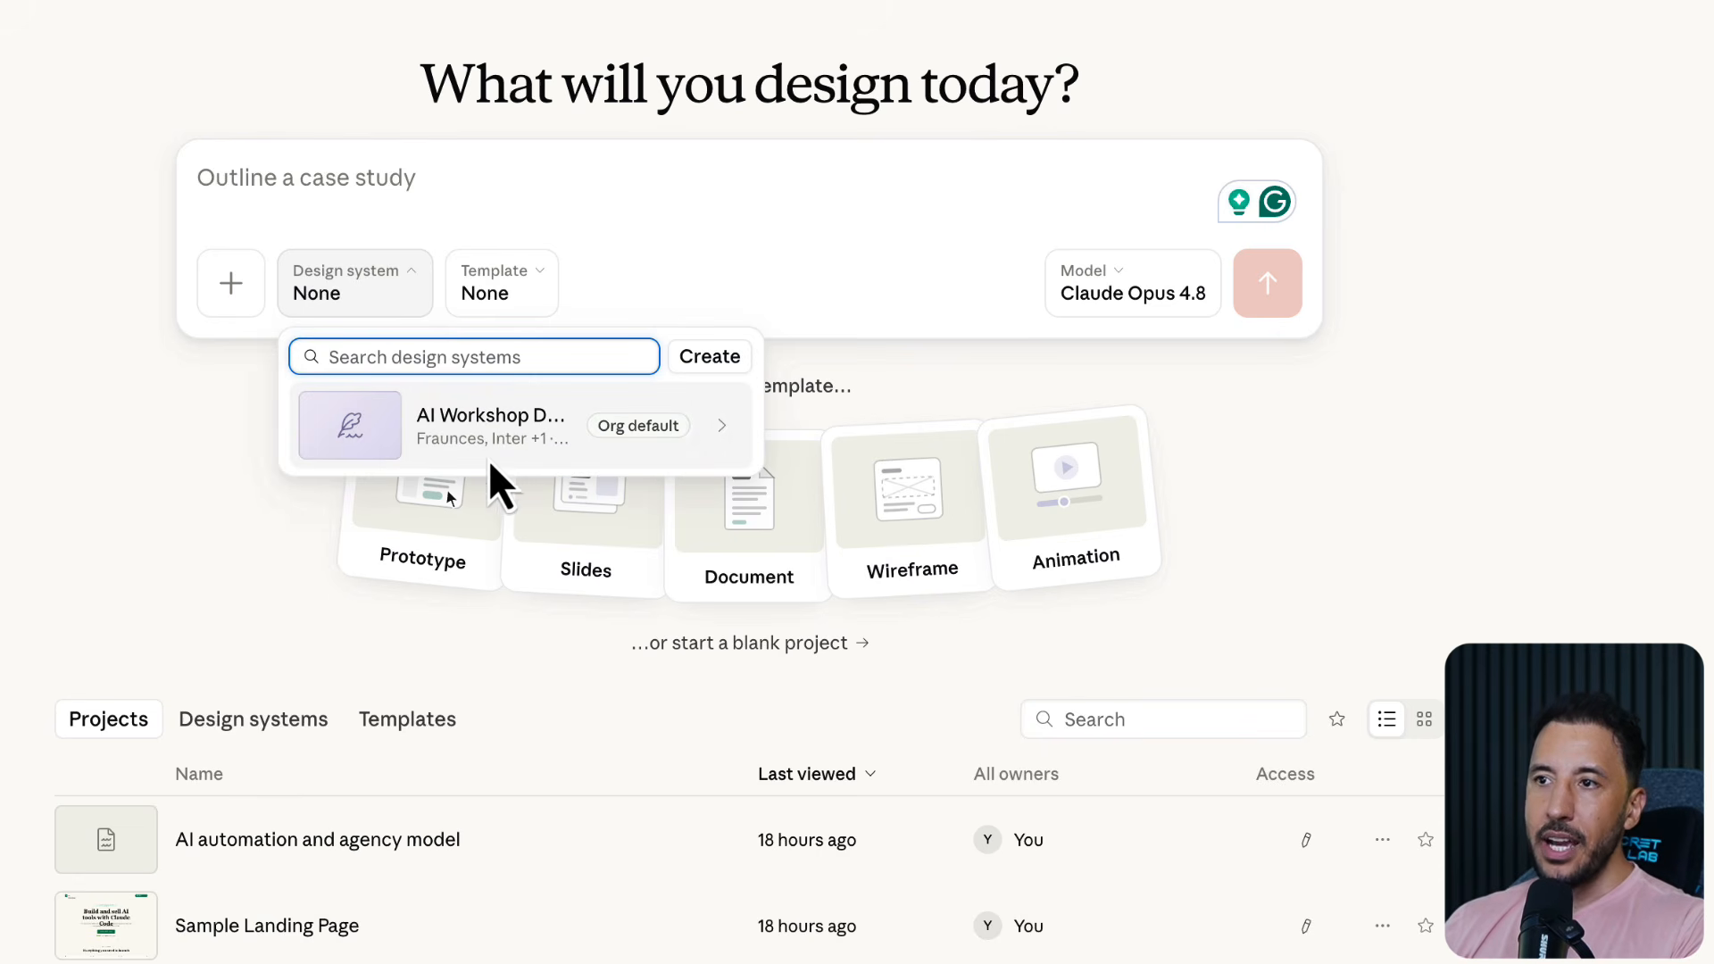
{"action": "left_click", "coordinate": [445, 439]}
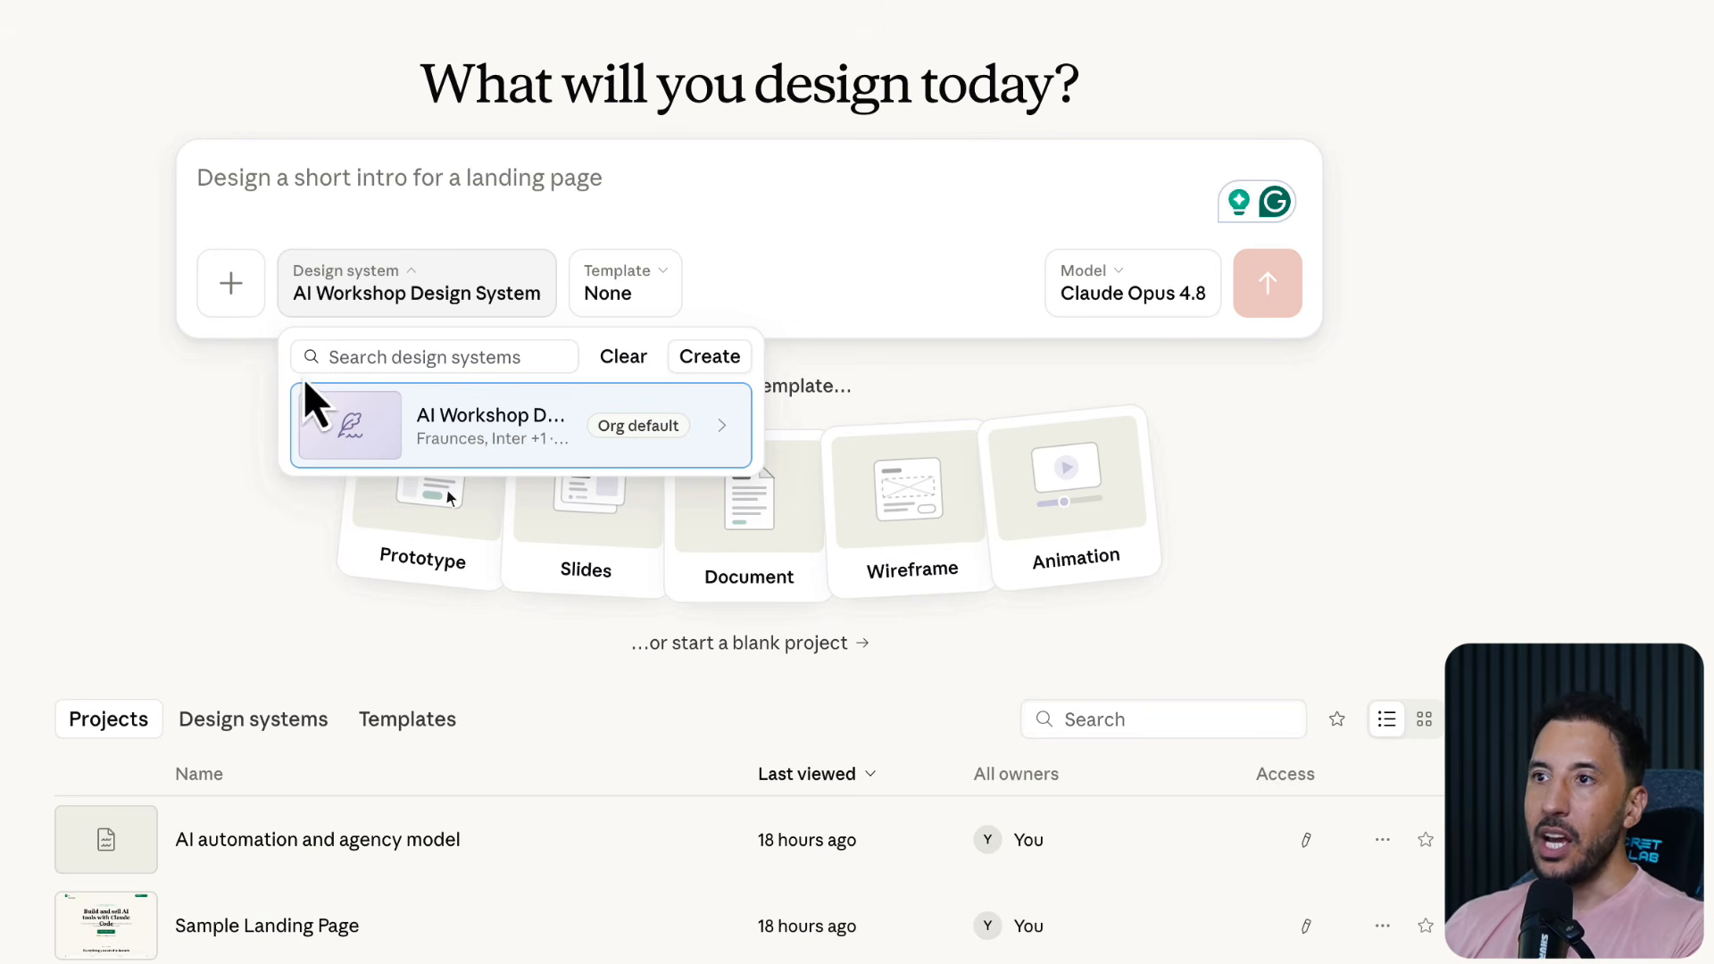
{"action": "left_click", "coordinate": [391, 271]}
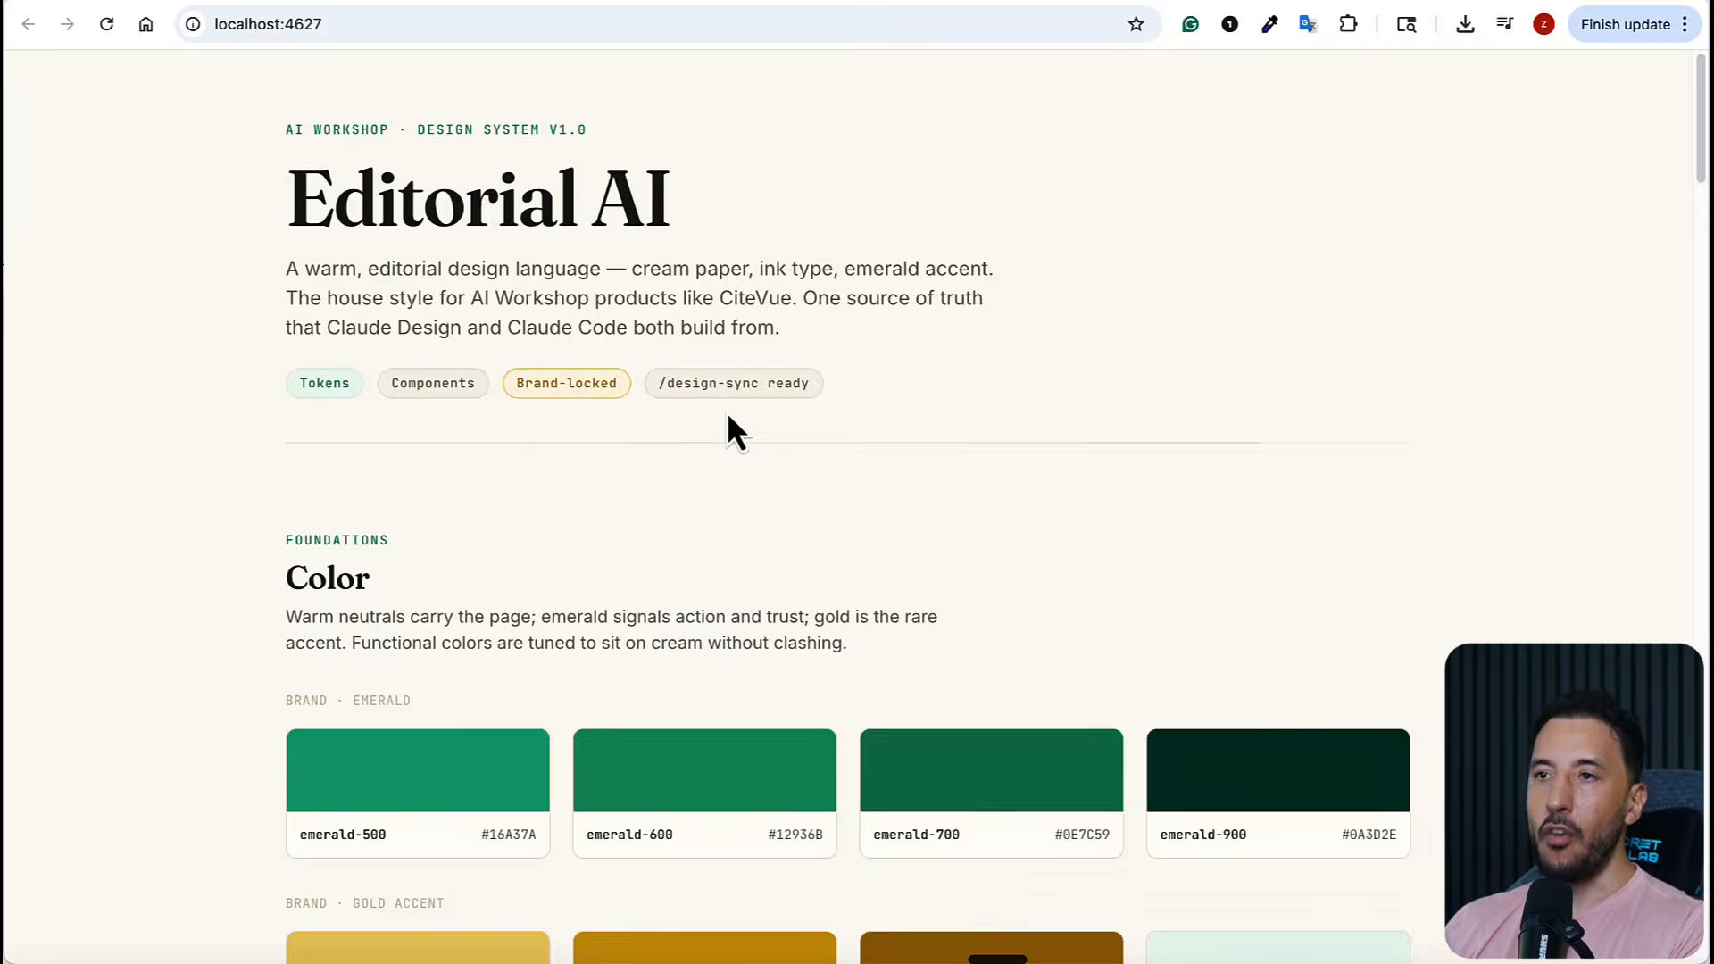
Review the colors, radius, elevation, buttons, cards and table on the localhost:4627 design system page, and return to Claude Design
{"action": "scroll", "coordinate": [726, 428], "scroll_direction": "down", "scroll_amount": 3}
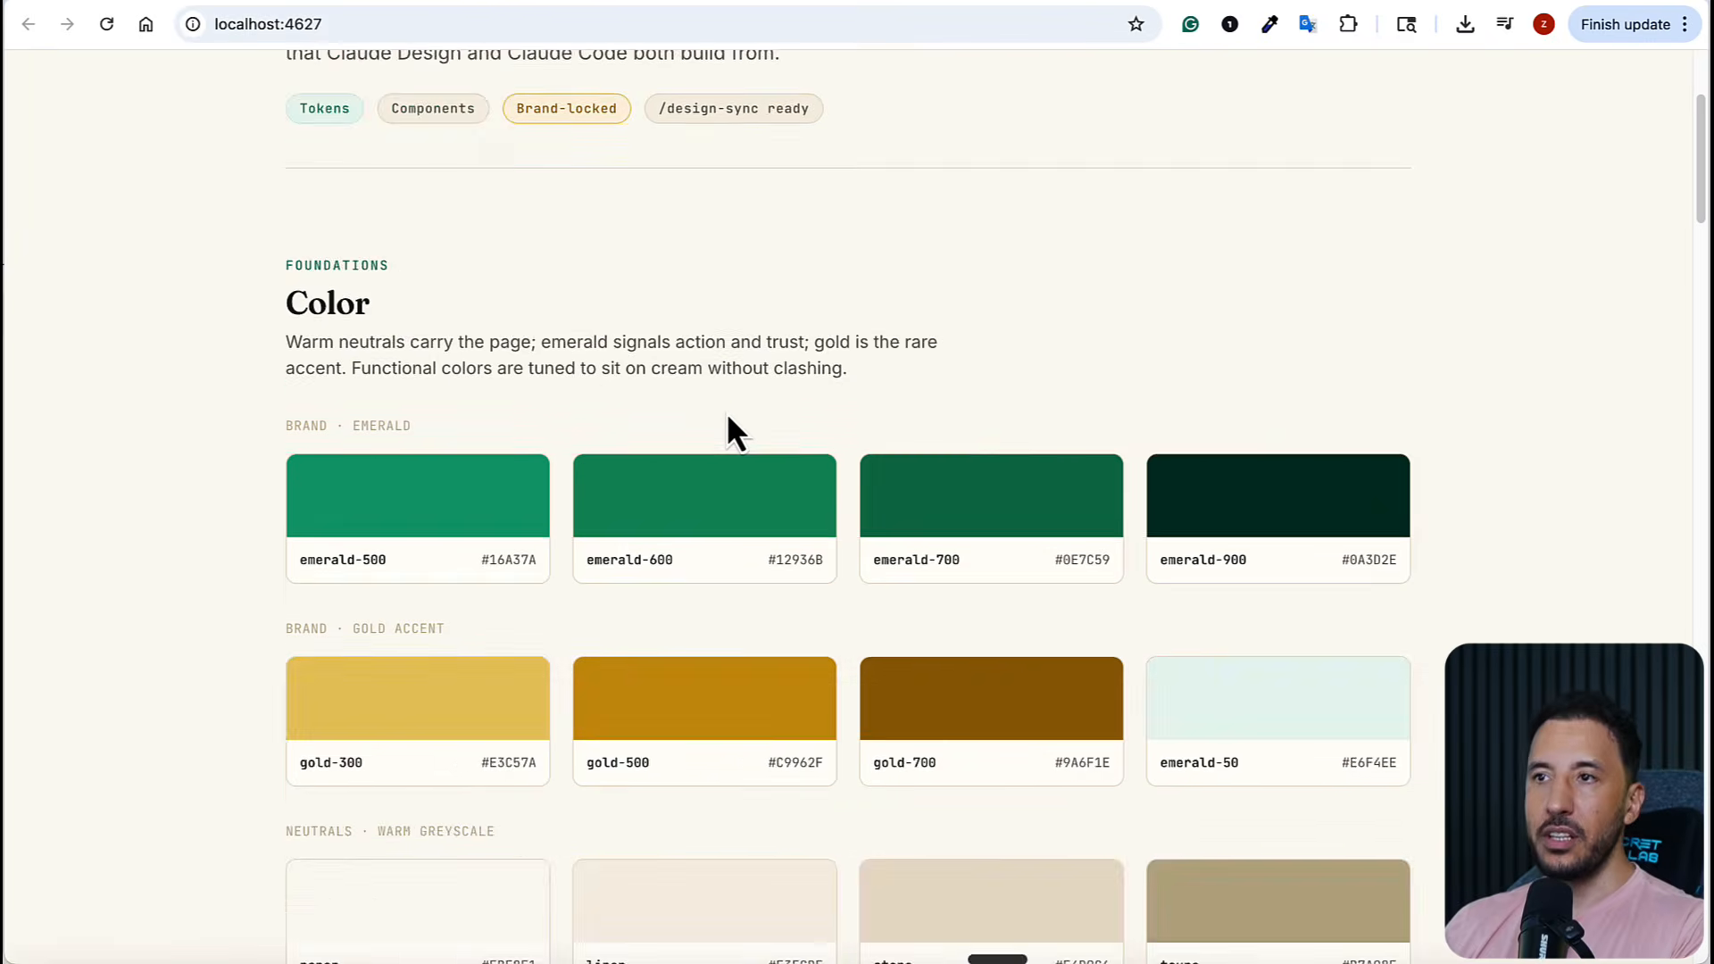
{"action": "scroll", "coordinate": [725, 432], "scroll_direction": "up", "scroll_amount": 3}
{"action": "scroll", "coordinate": [726, 432], "scroll_direction": "down", "scroll_amount": 20}
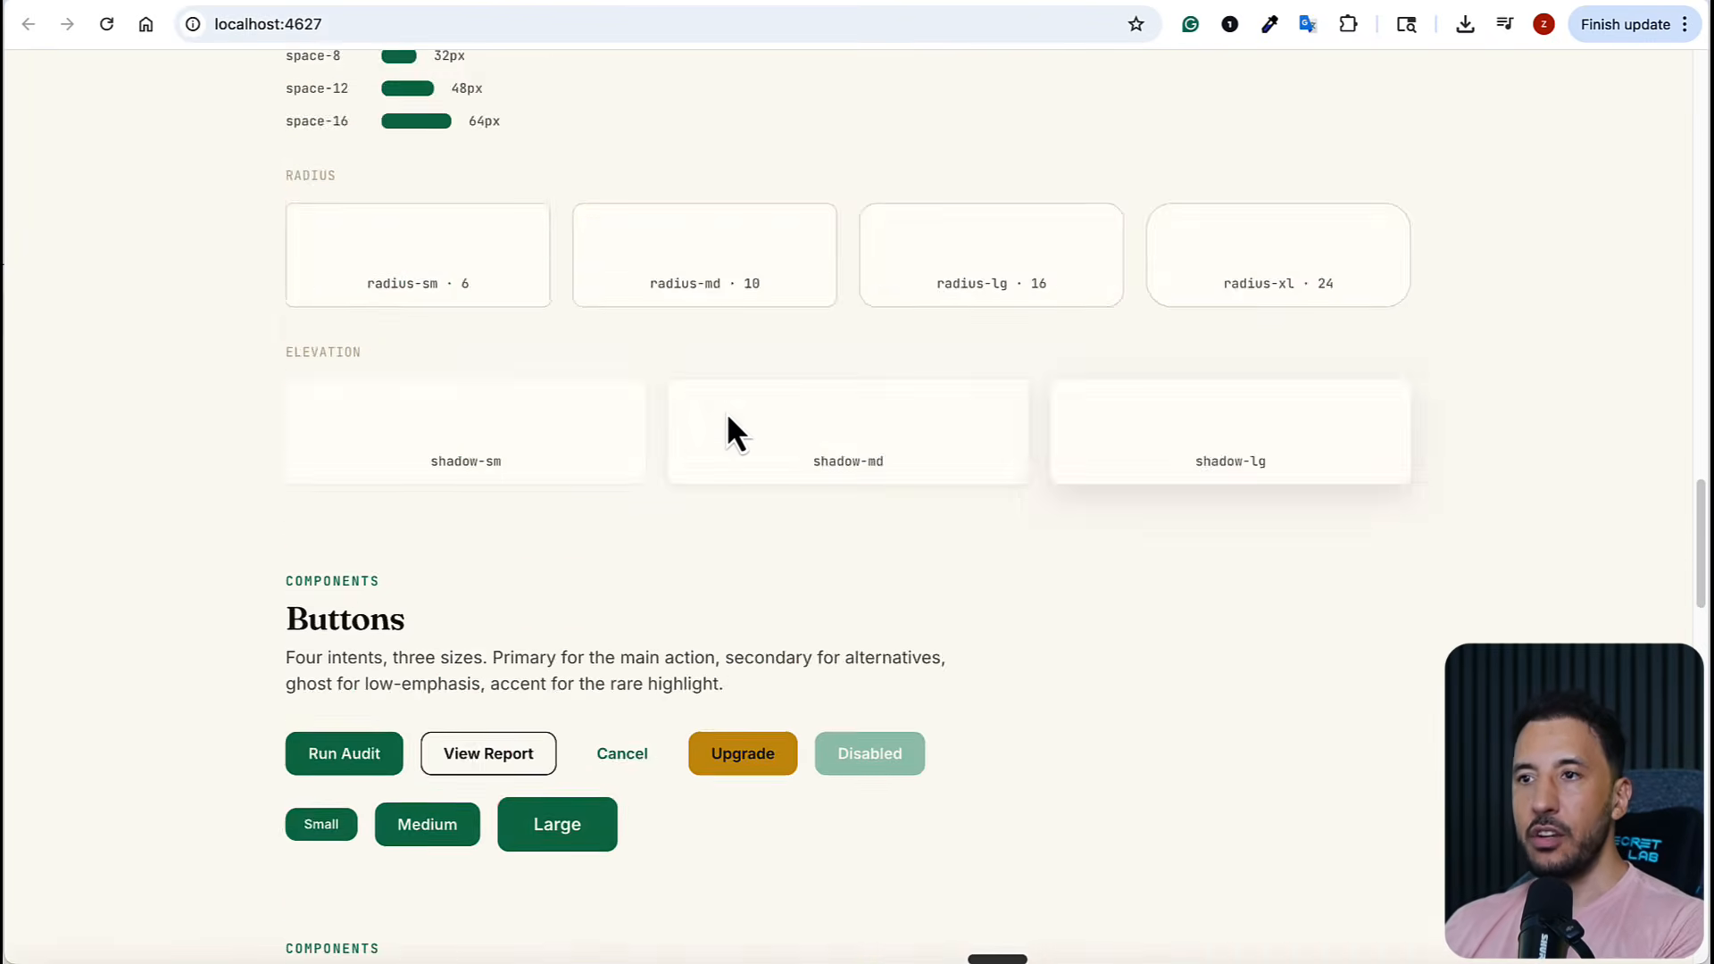
{"action": "scroll", "coordinate": [728, 417], "scroll_direction": "down", "scroll_amount": 15}
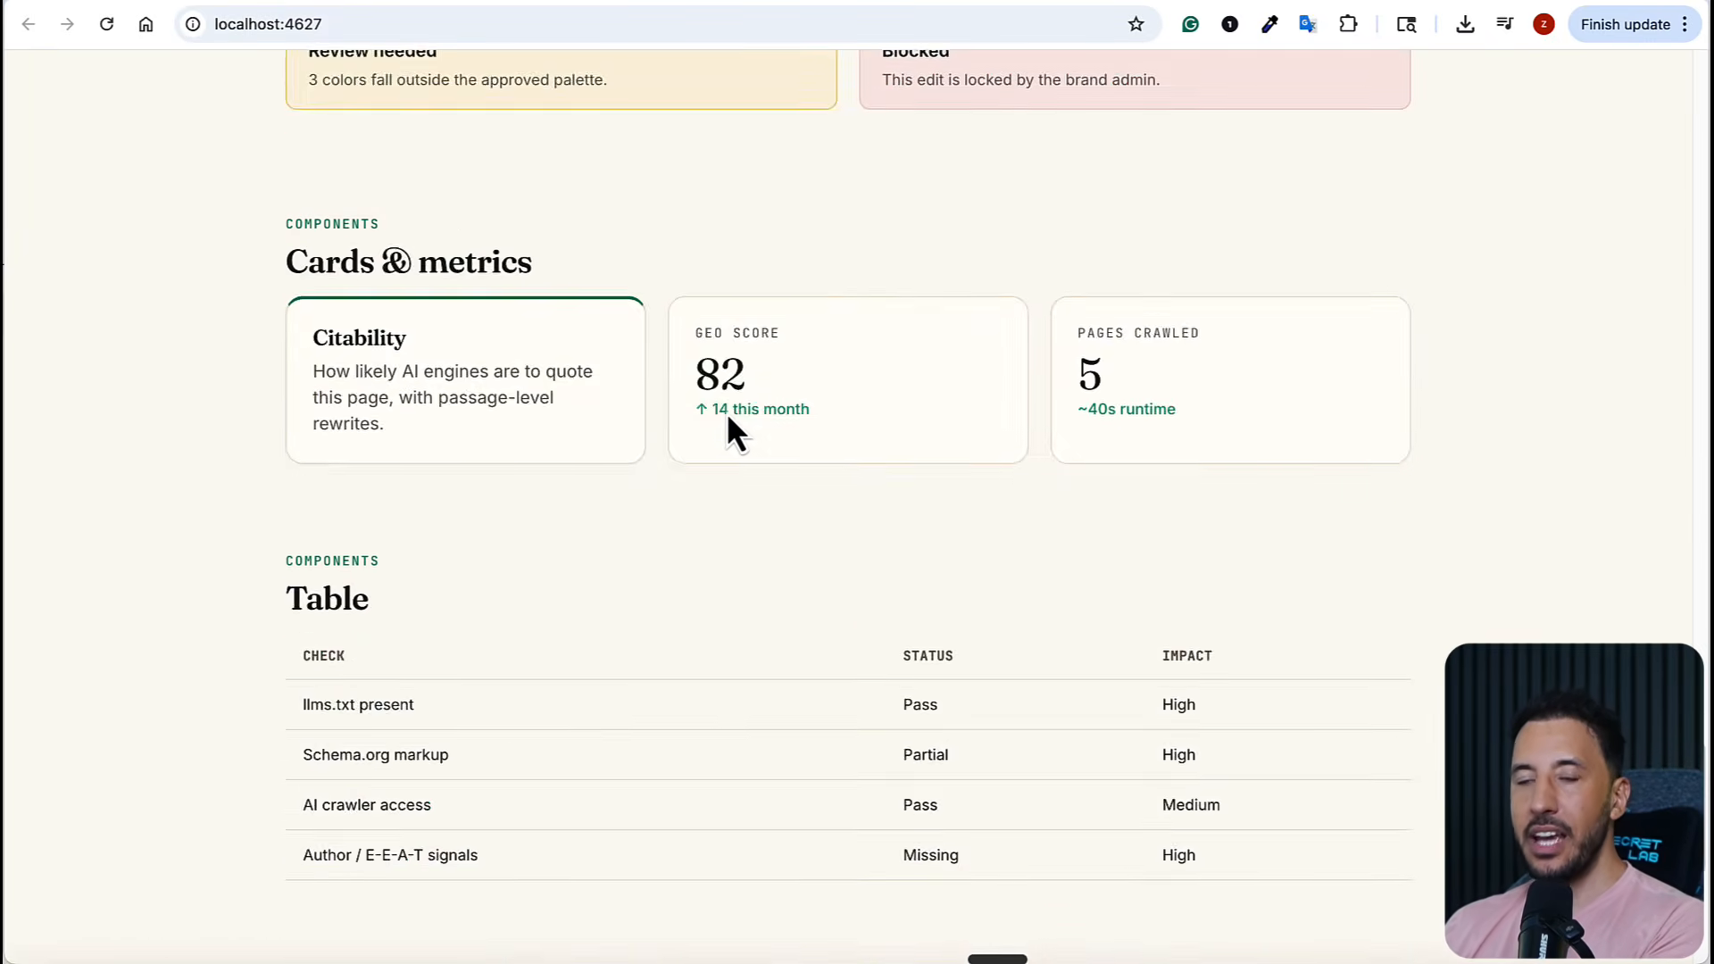
{"action": "scroll", "coordinate": [727, 428], "scroll_direction": "down", "scroll_amount": 5}
{"action": "scroll", "coordinate": [726, 428], "scroll_direction": "up", "scroll_amount": 20}
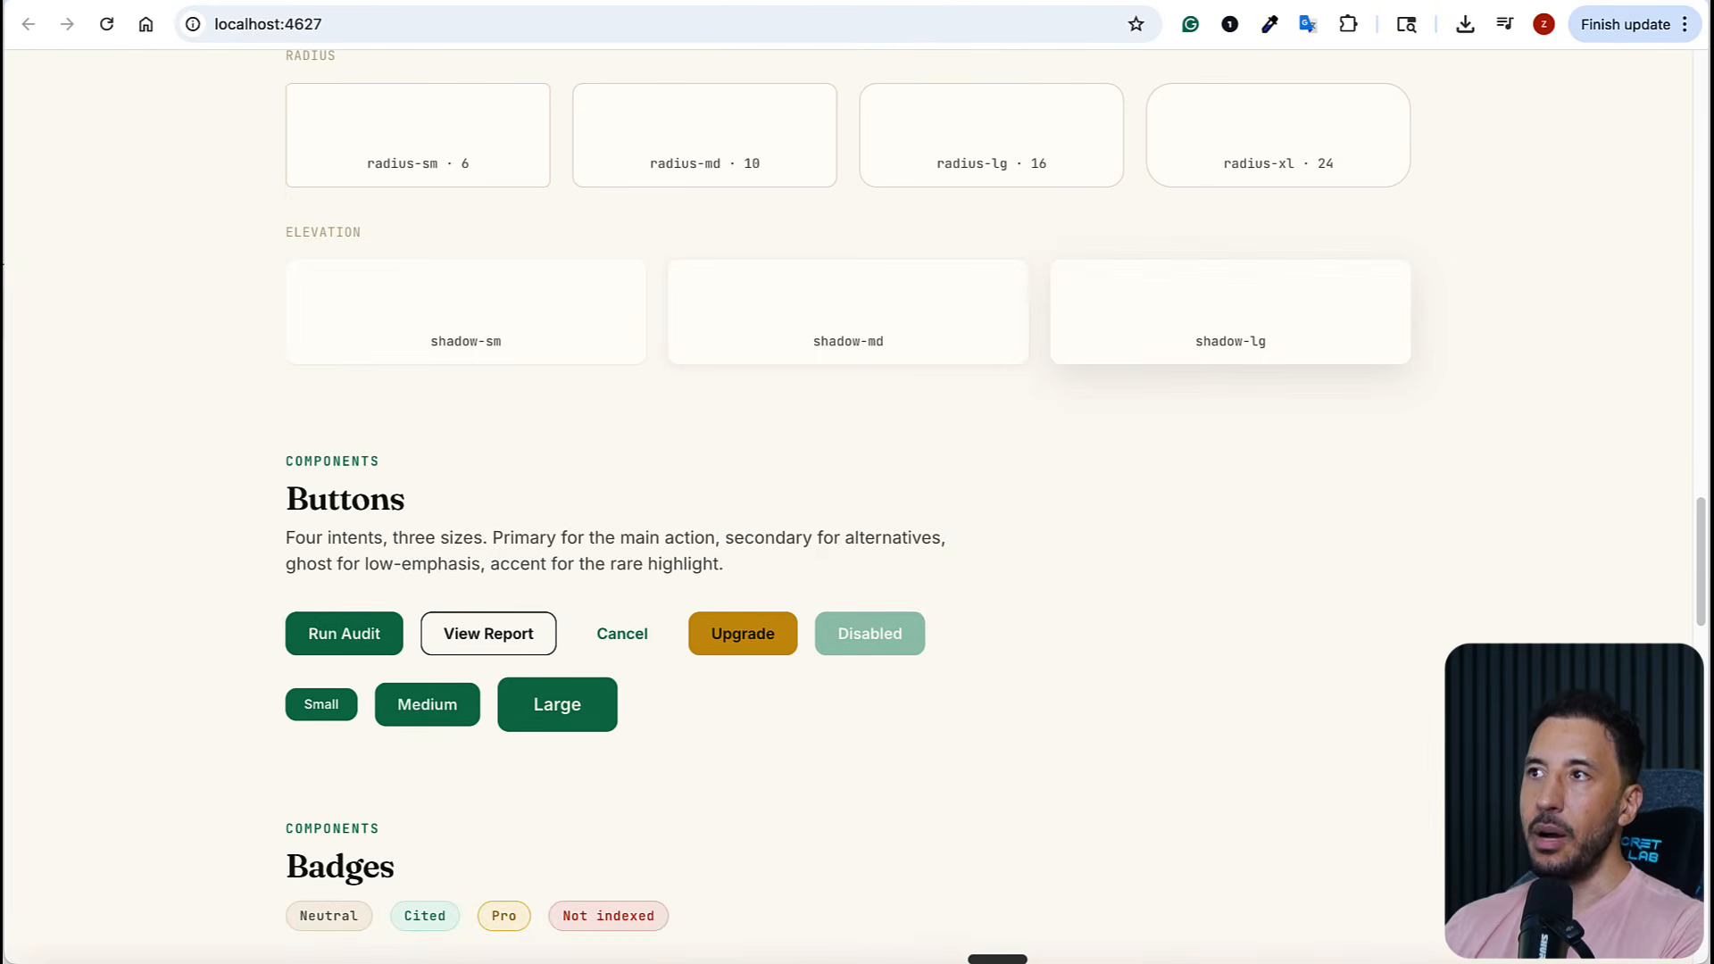
{"action": "left_click", "coordinate": [1105, 1]}
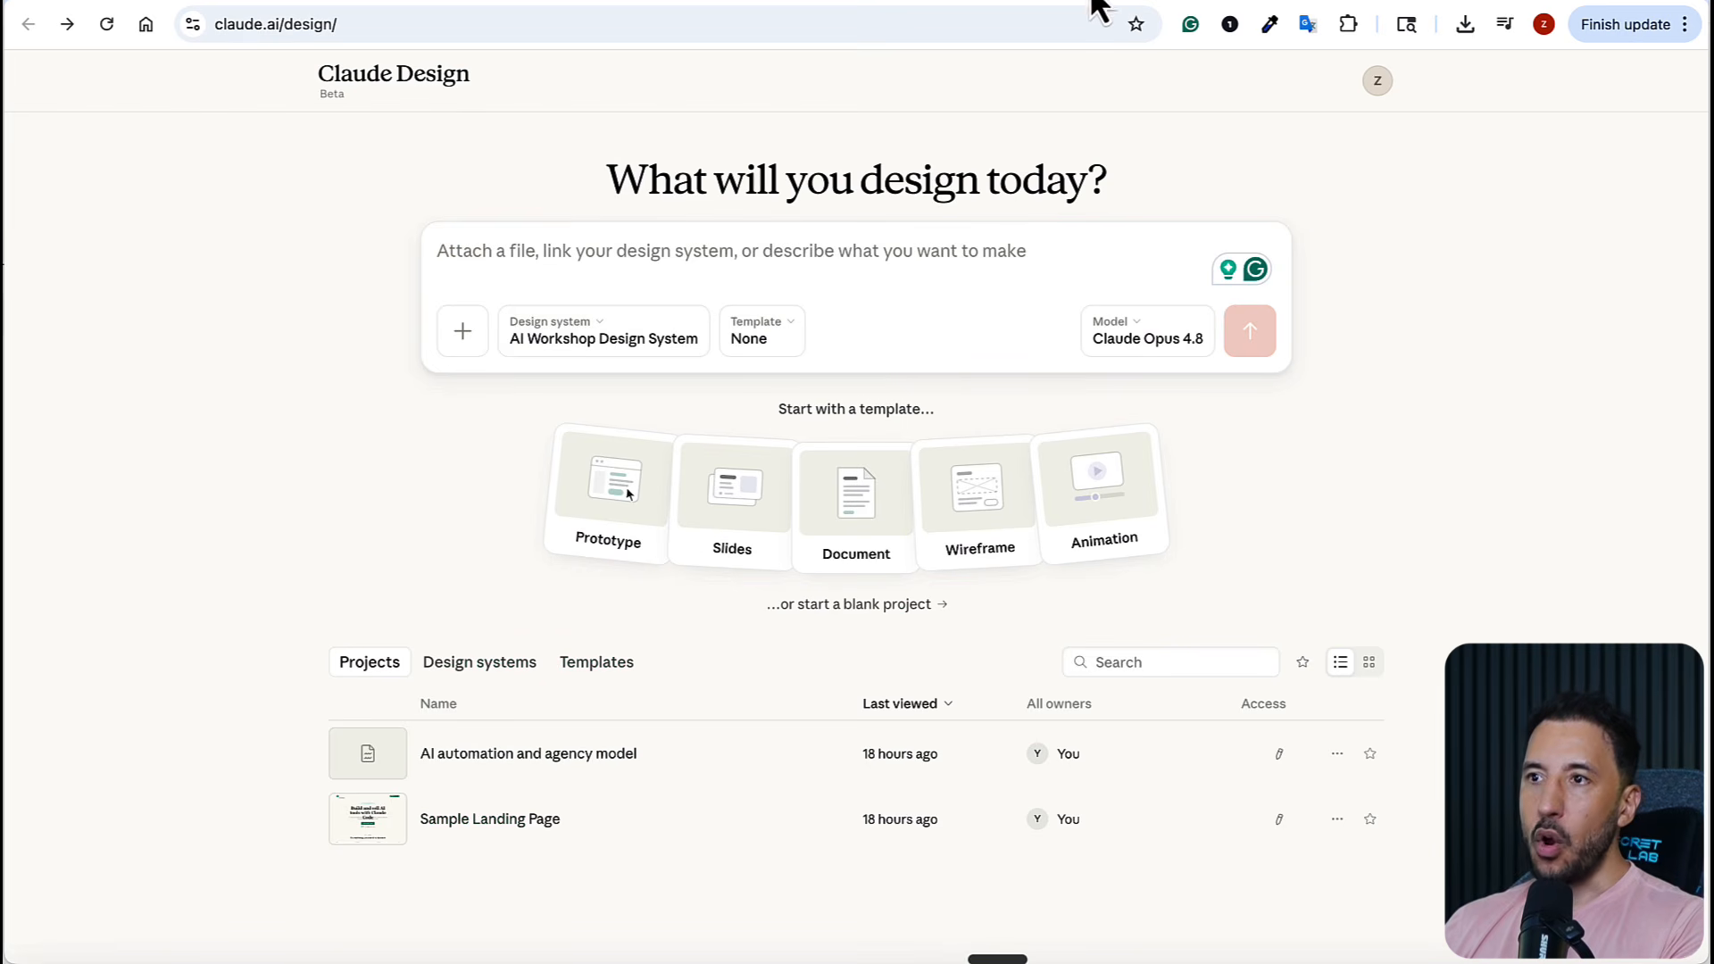
Deselect the AI Workshop Design System for the new project and choose it again
{"action": "left_click", "coordinate": [579, 338]}
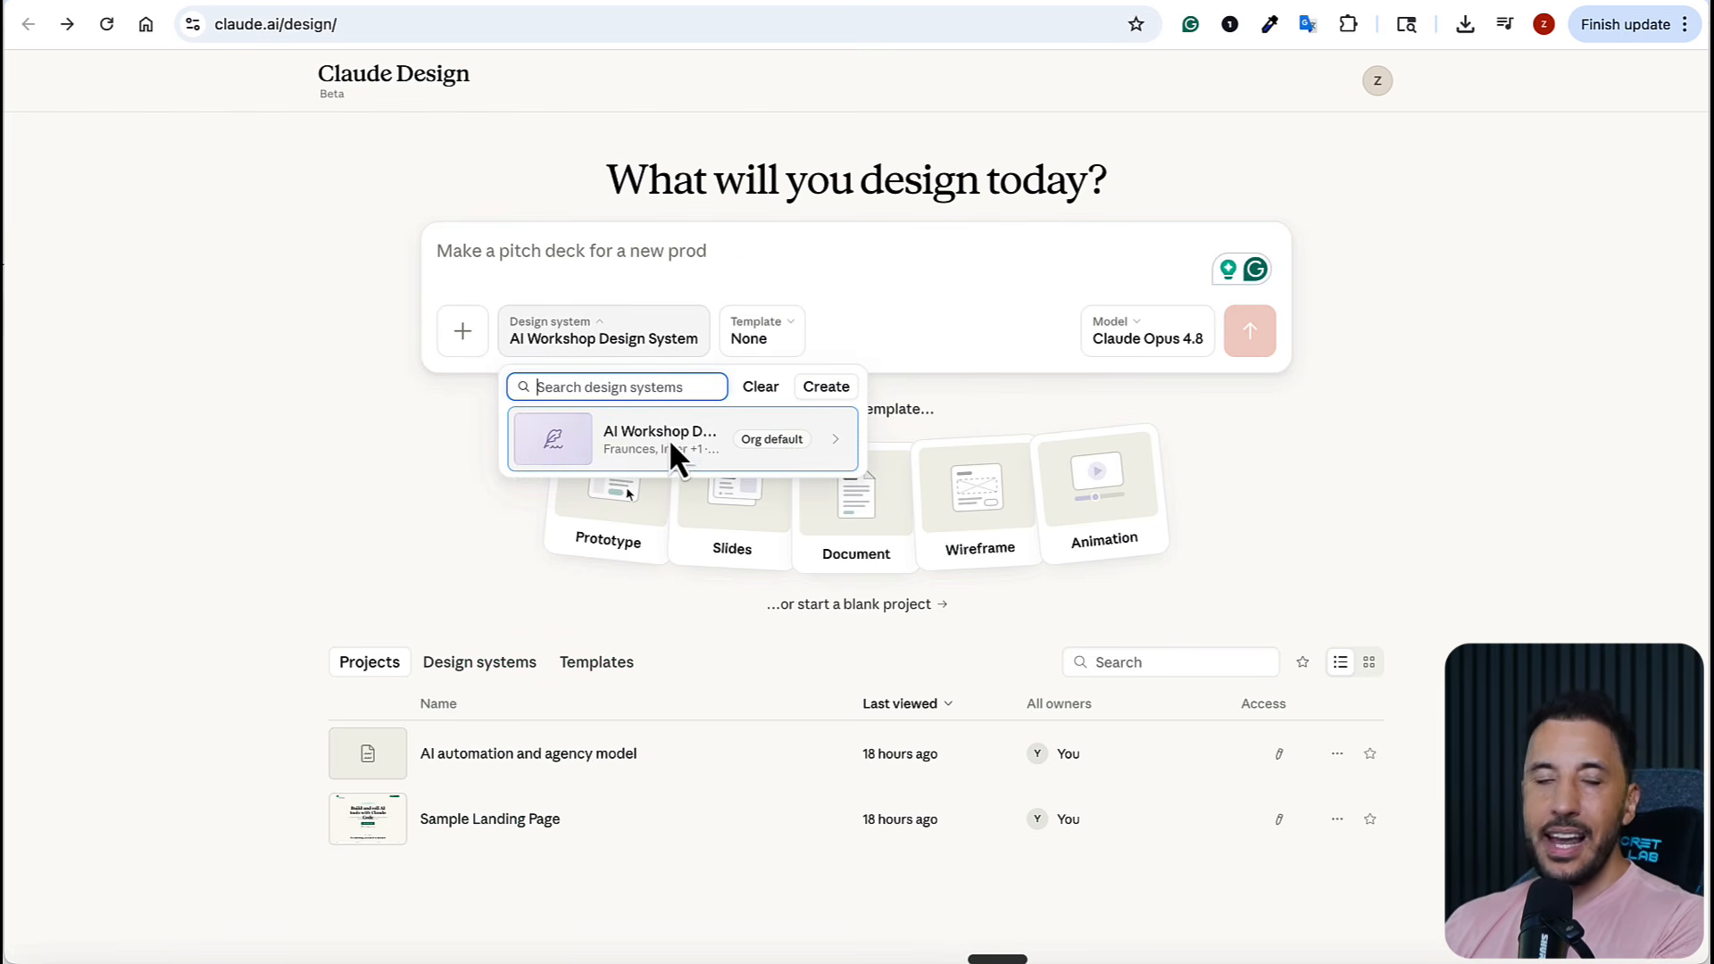
{"action": "left_click", "coordinate": [536, 250]}
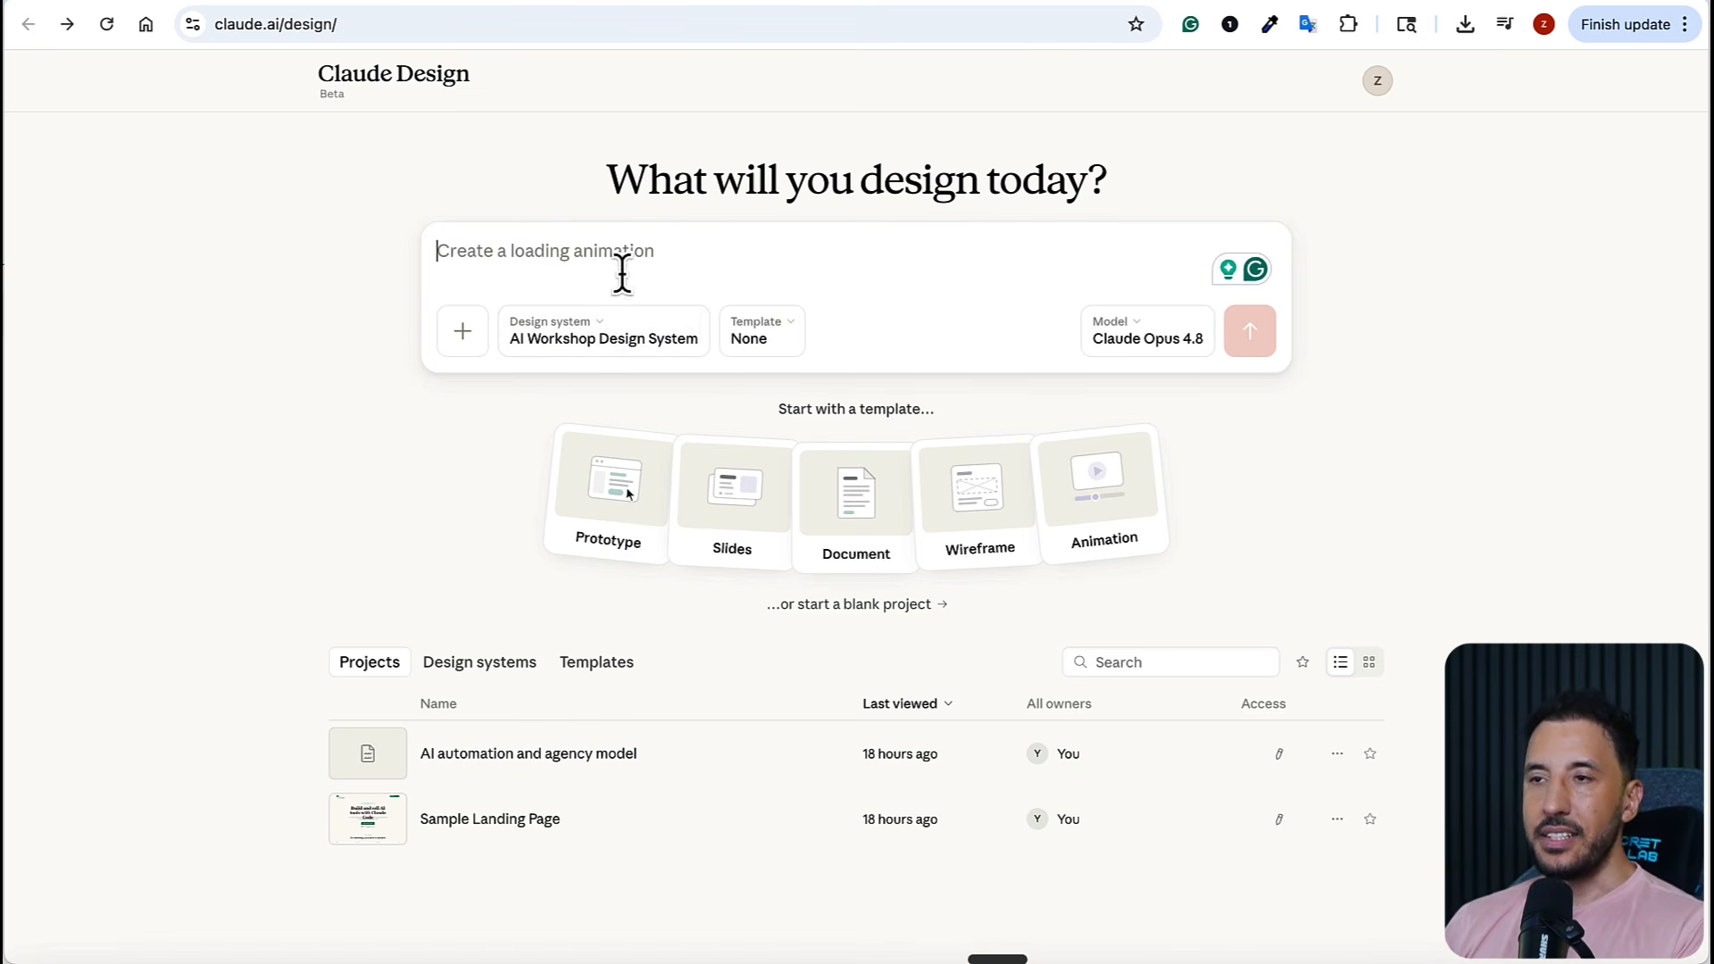
{"action": "left_click", "coordinate": [630, 339]}
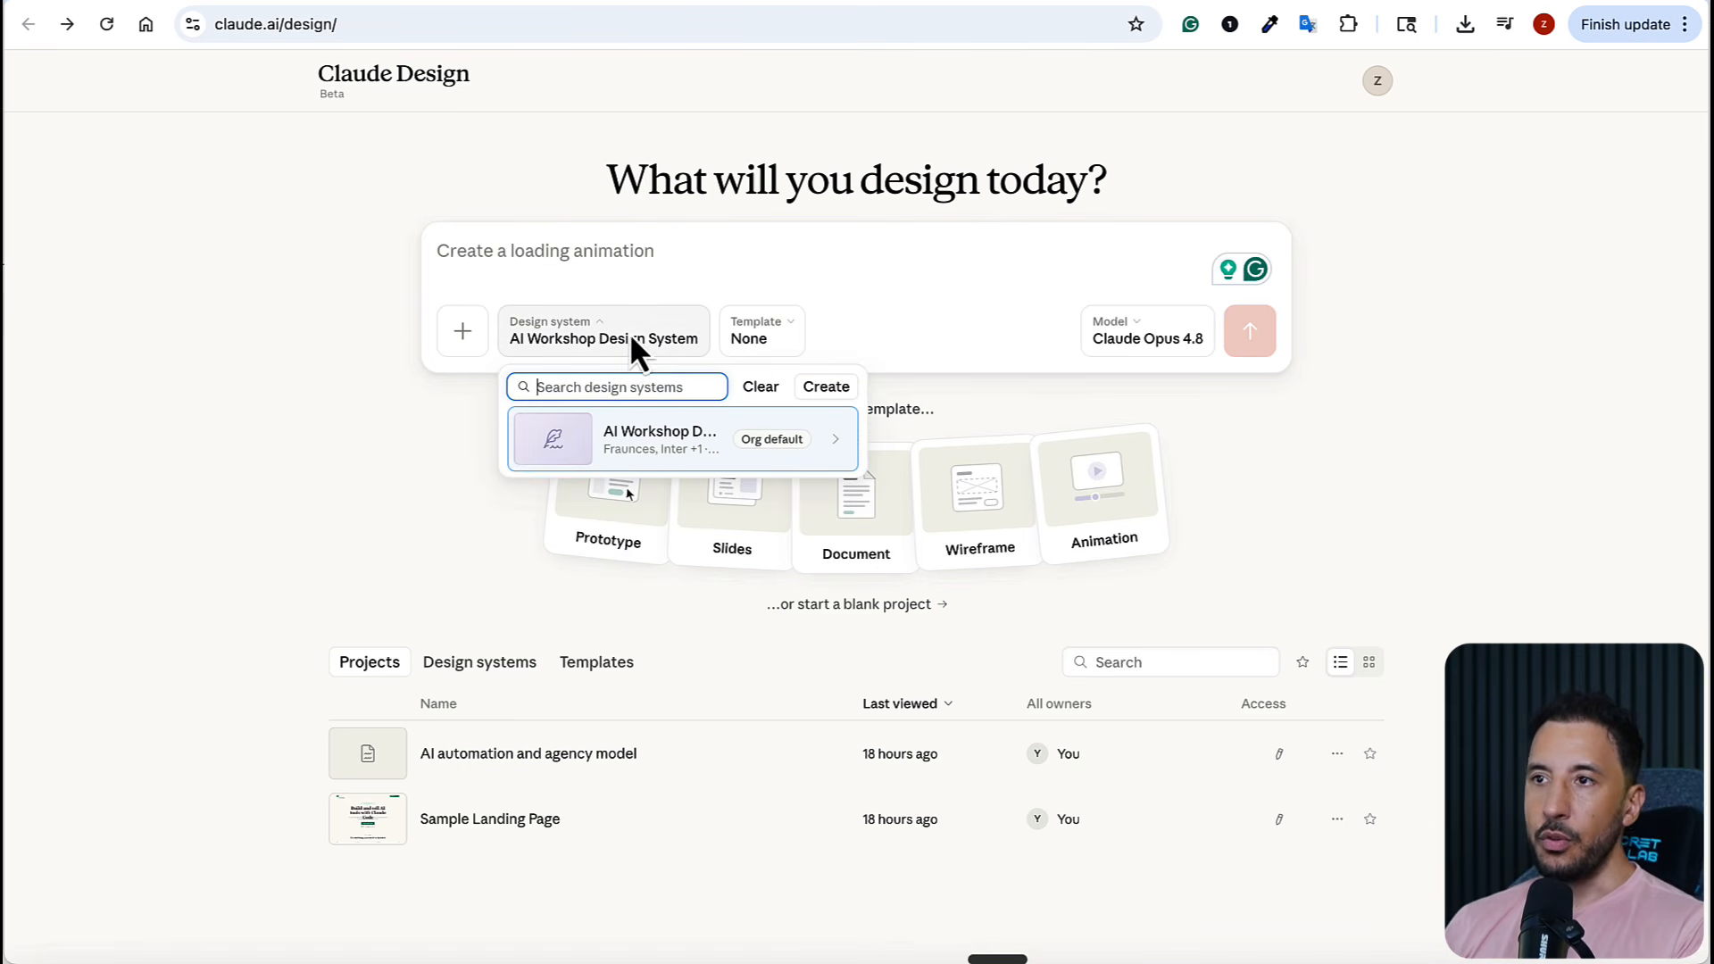
{"action": "left_click", "coordinate": [638, 423]}
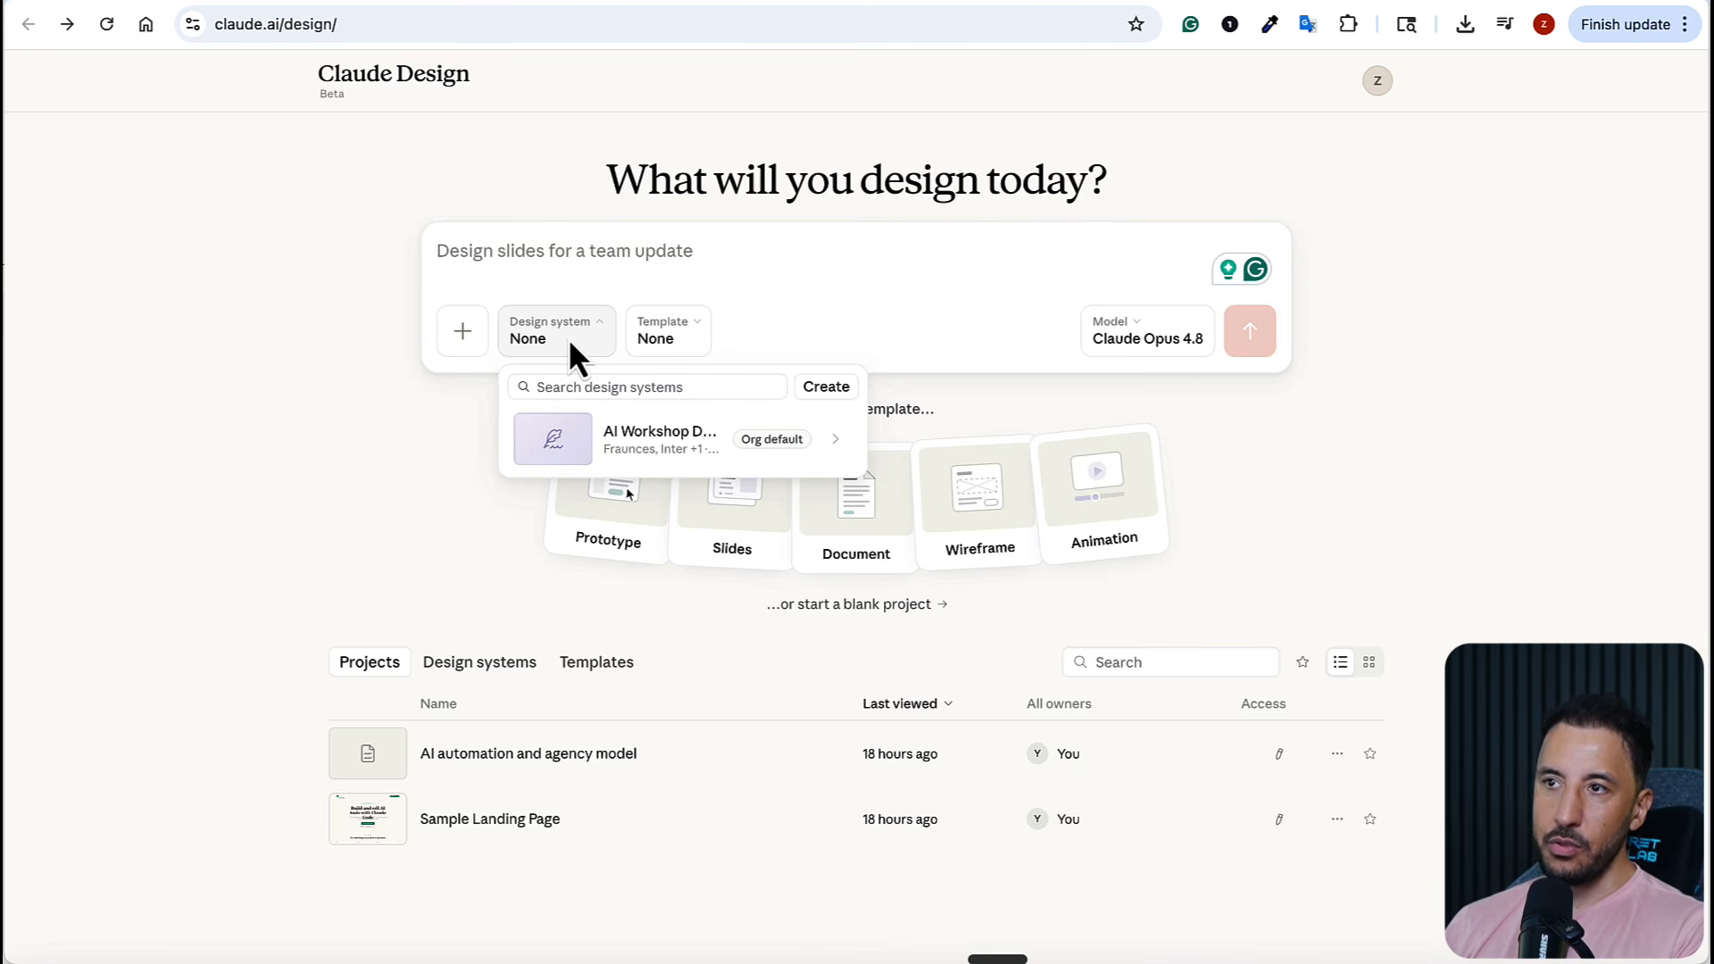
{"action": "left_click", "coordinate": [632, 437]}
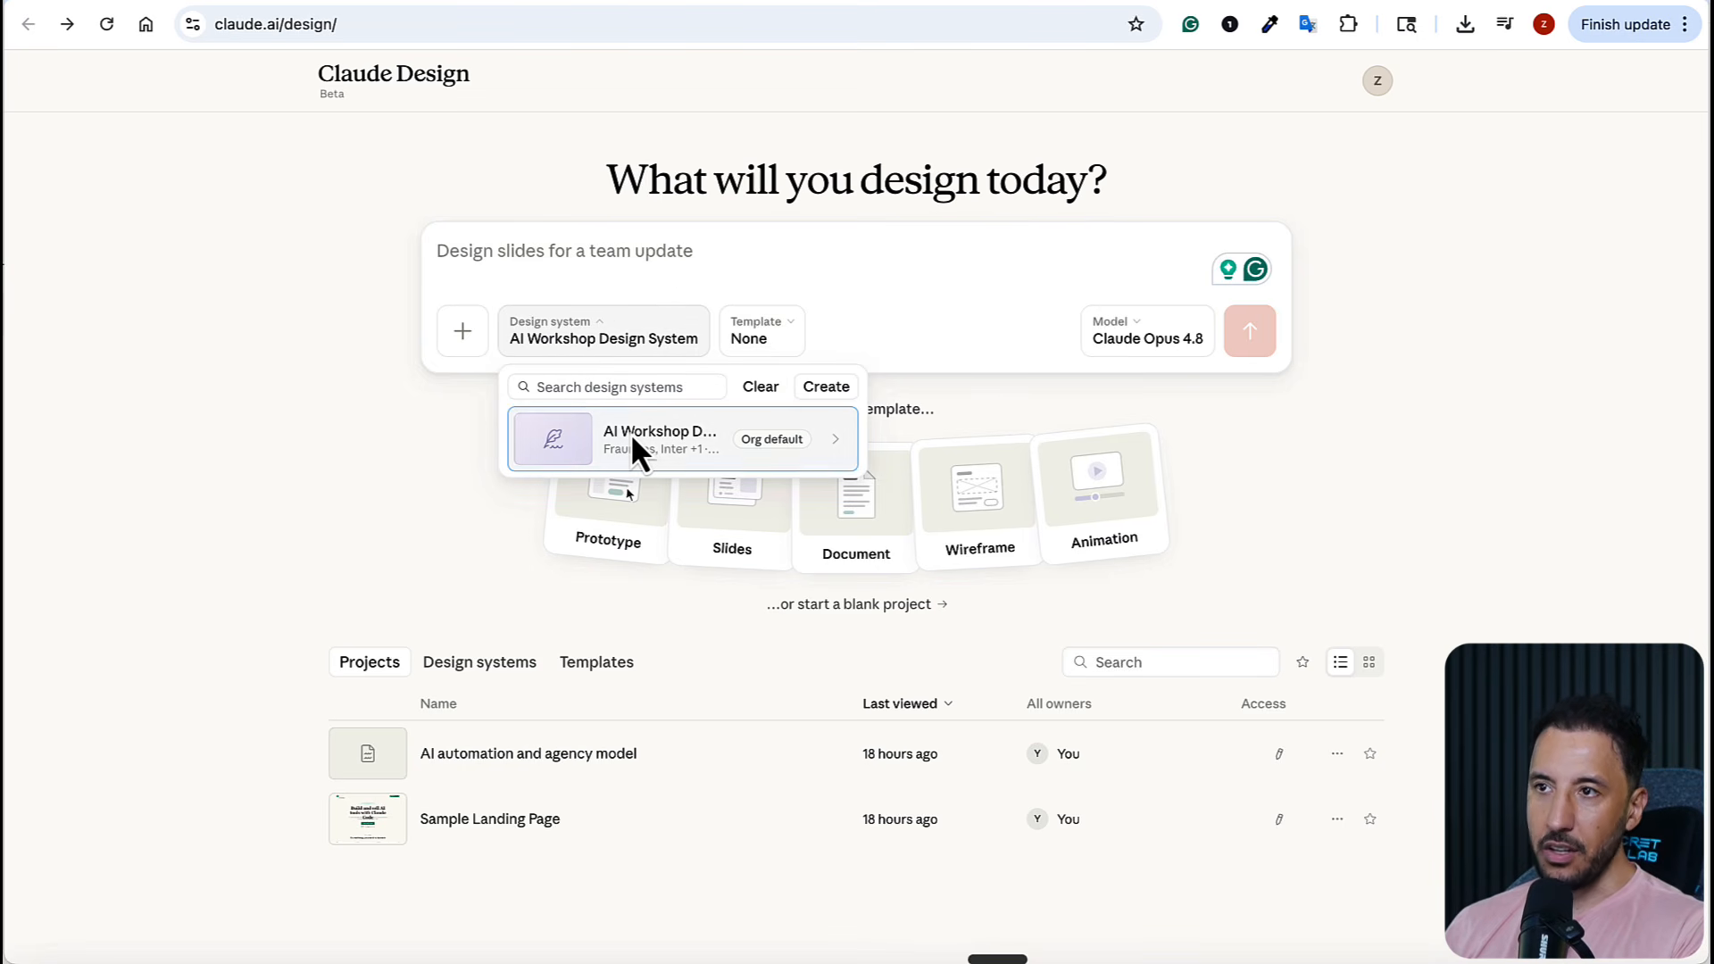
{"action": "left_click", "coordinate": [335, 432]}
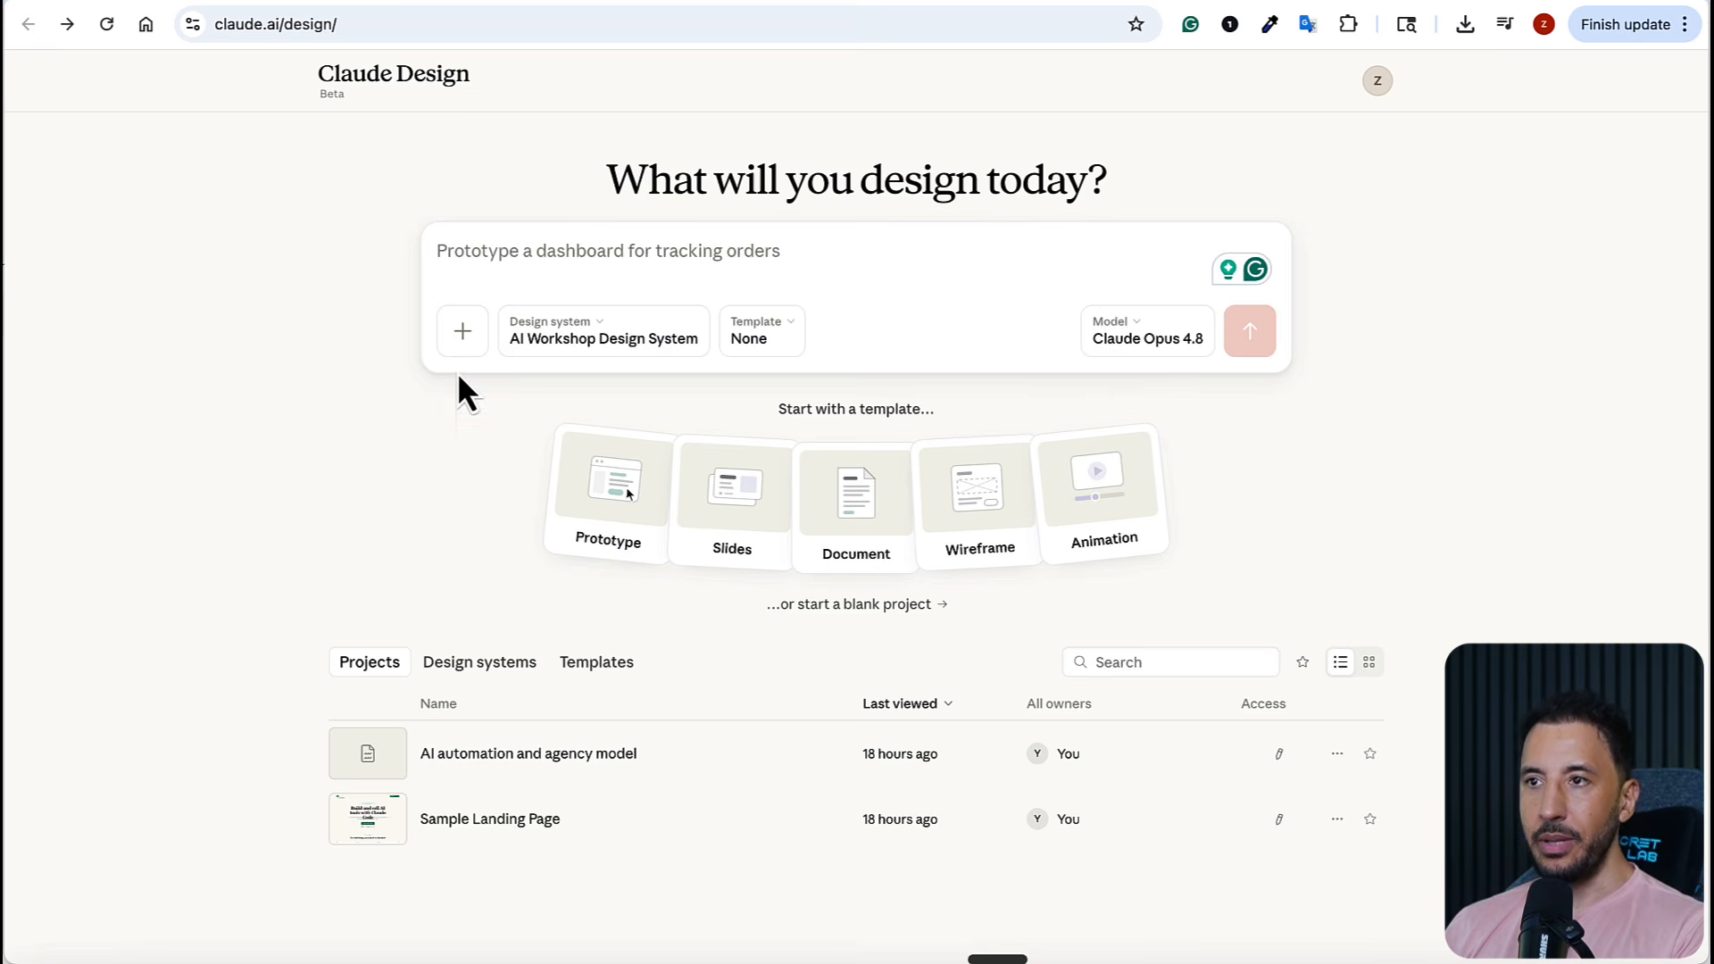
{"action": "left_click", "coordinate": [573, 261]}
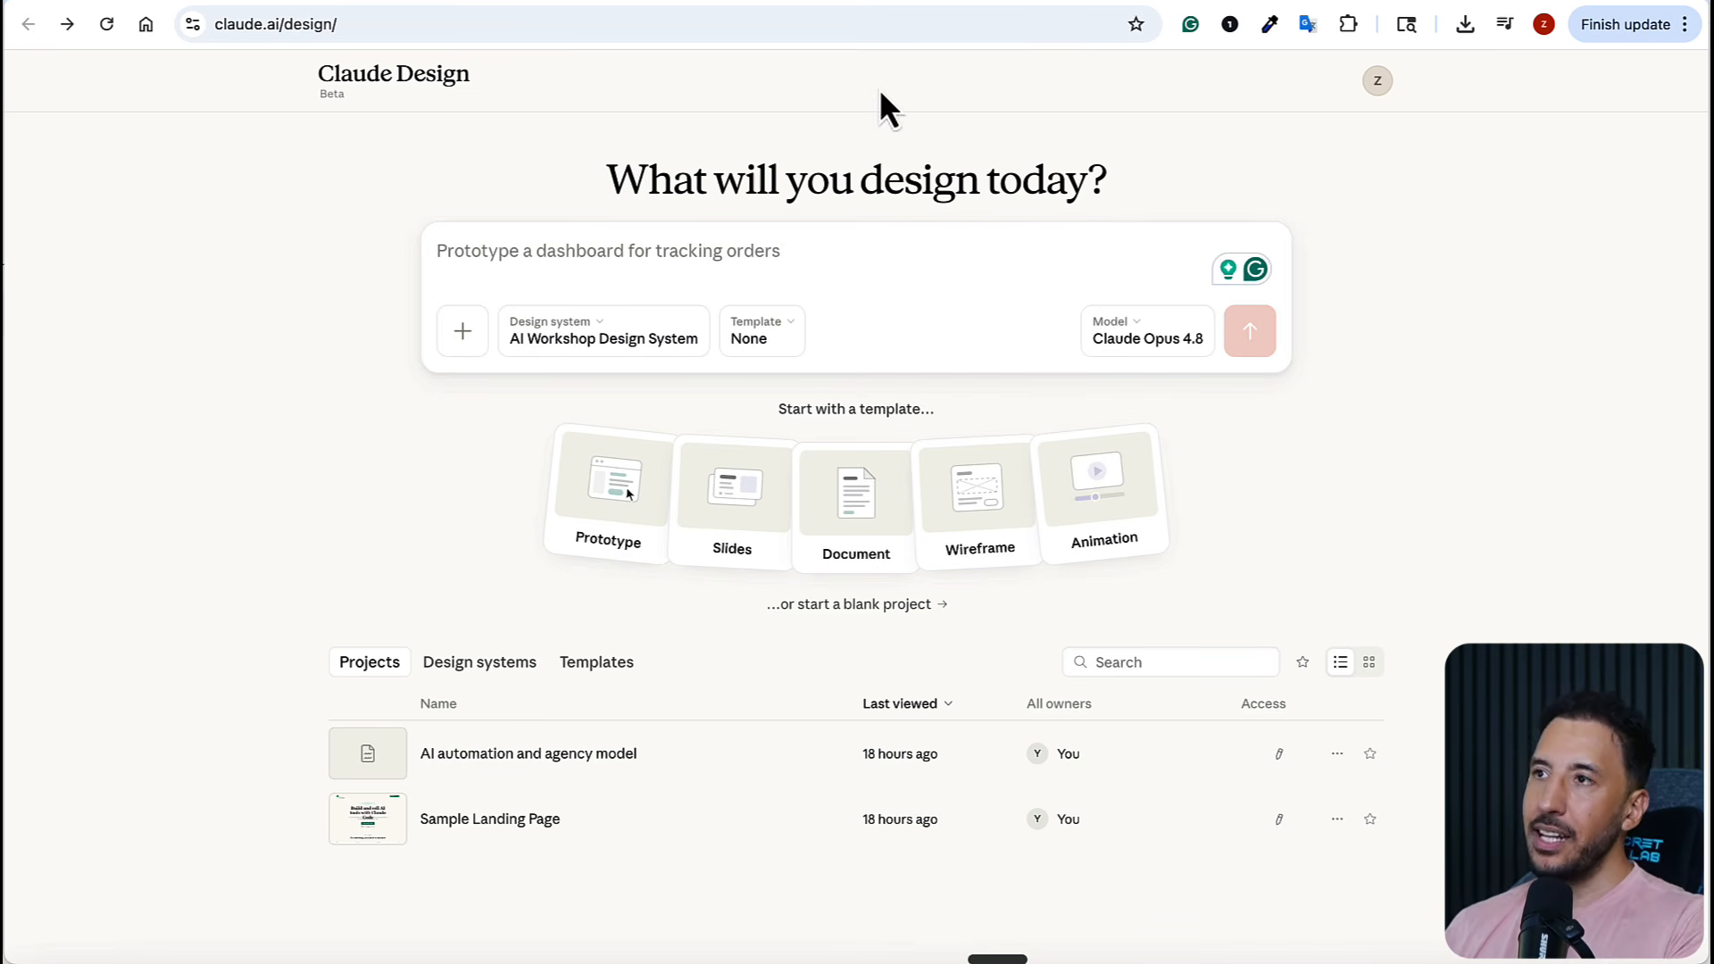
View the AI Workshop community's Classroom courses on Skool and return to Claude Design
{"action": "left_click", "coordinate": [1153, 2]}
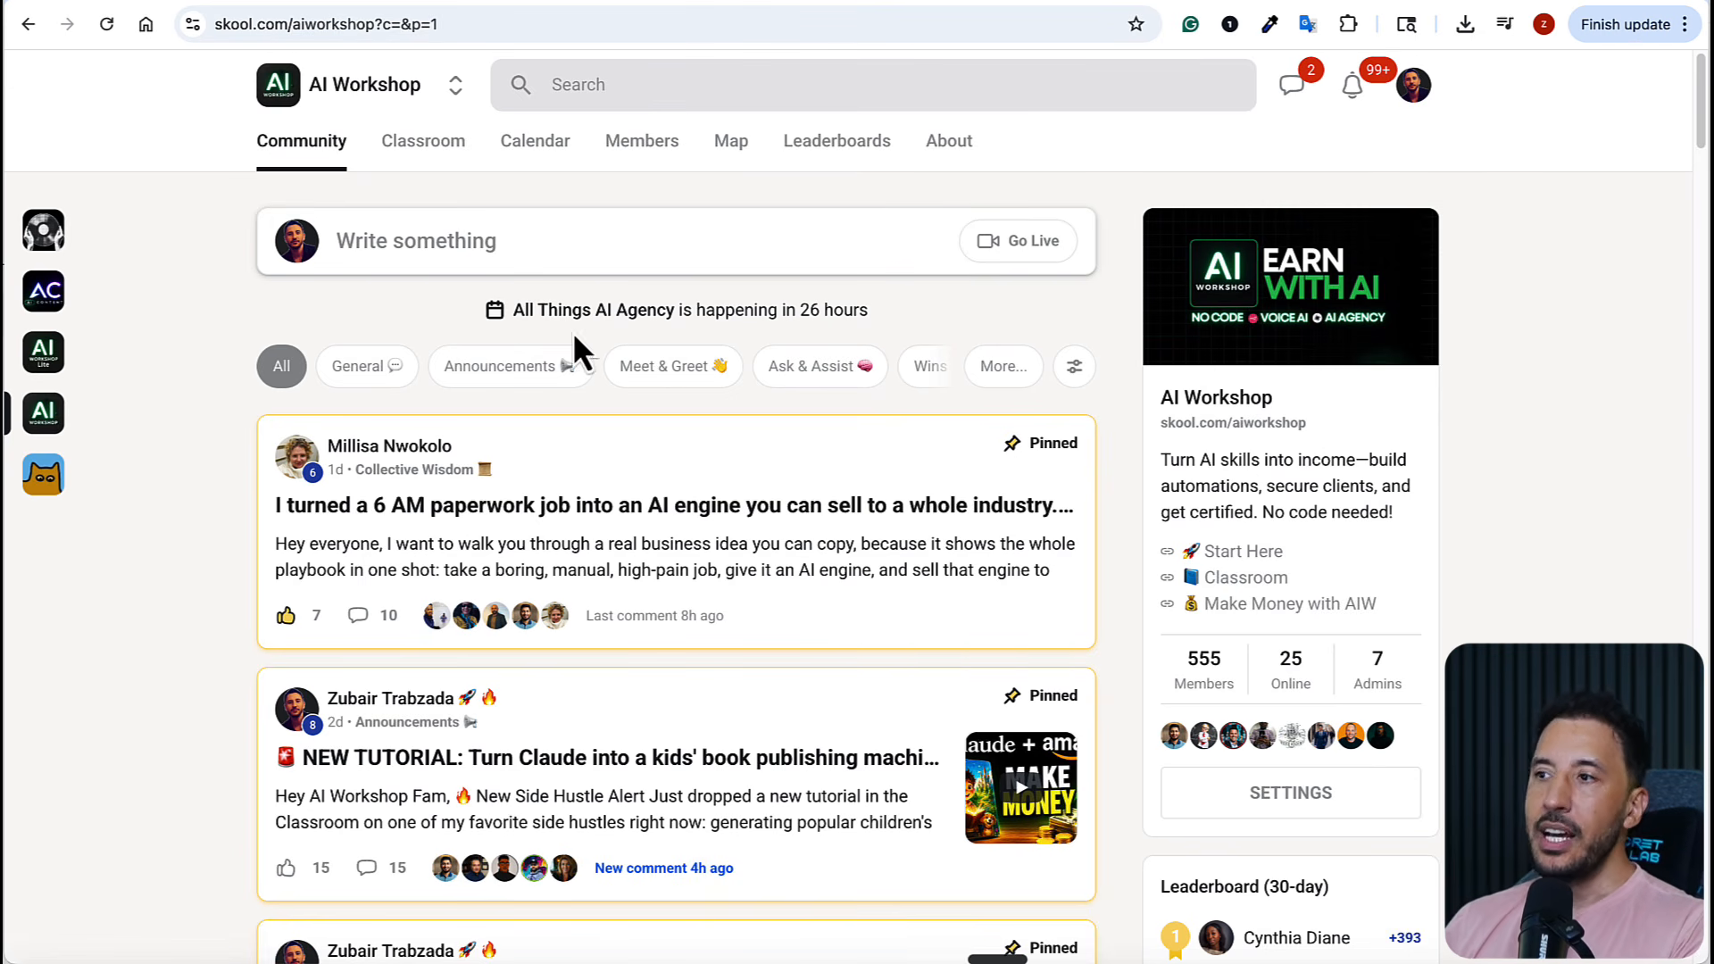
{"action": "left_click", "coordinate": [431, 147]}
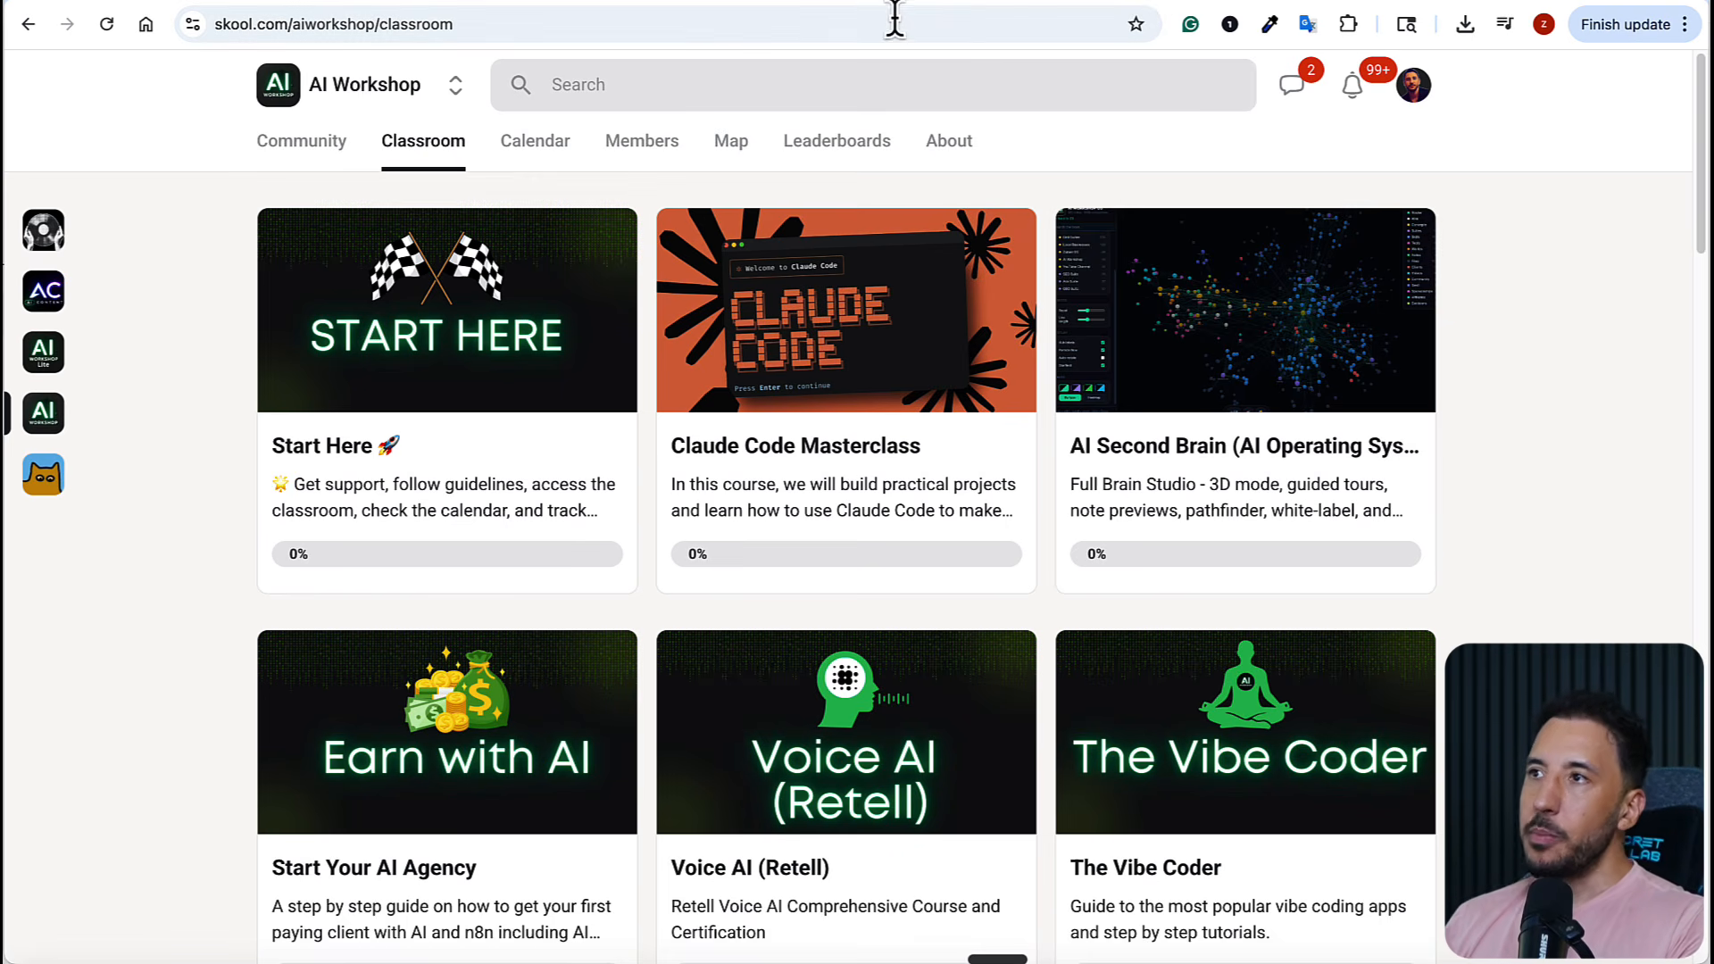
{"action": "left_click", "coordinate": [1030, 2]}
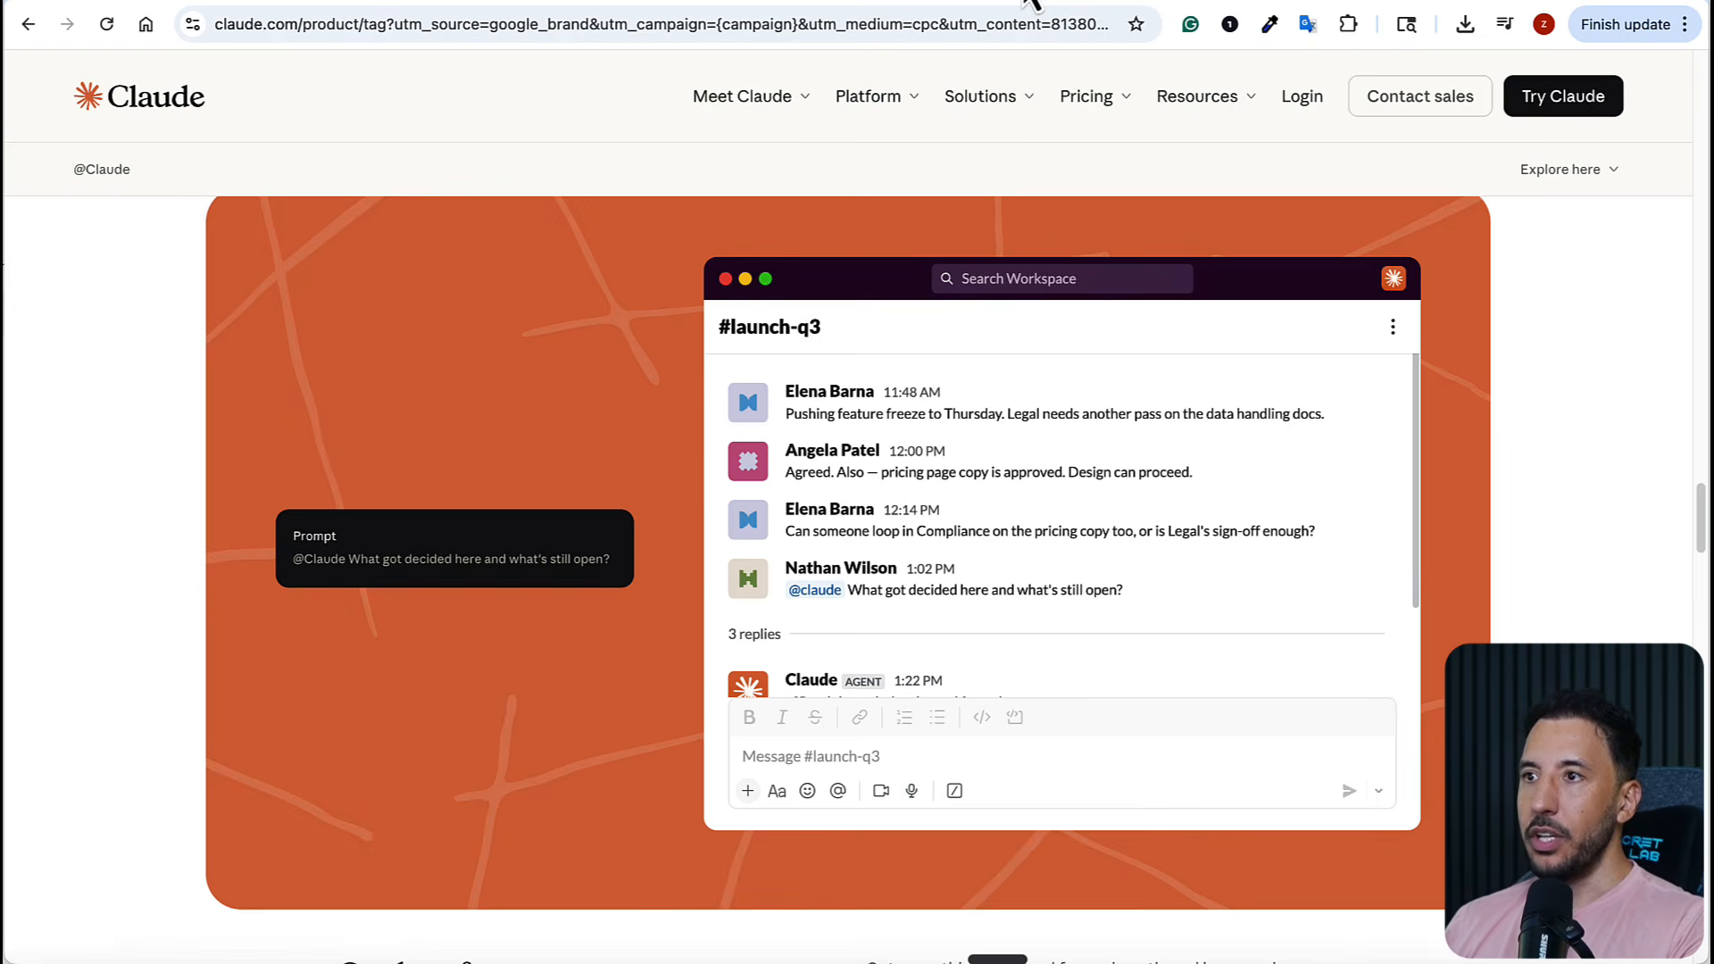
{"action": "left_click", "coordinate": [1093, 4]}
Paste and submit the prompt to build a one-page landing page selling the "AI Workshop" Skool community with the synced design system
{"action": "left_click", "coordinate": [559, 251]}
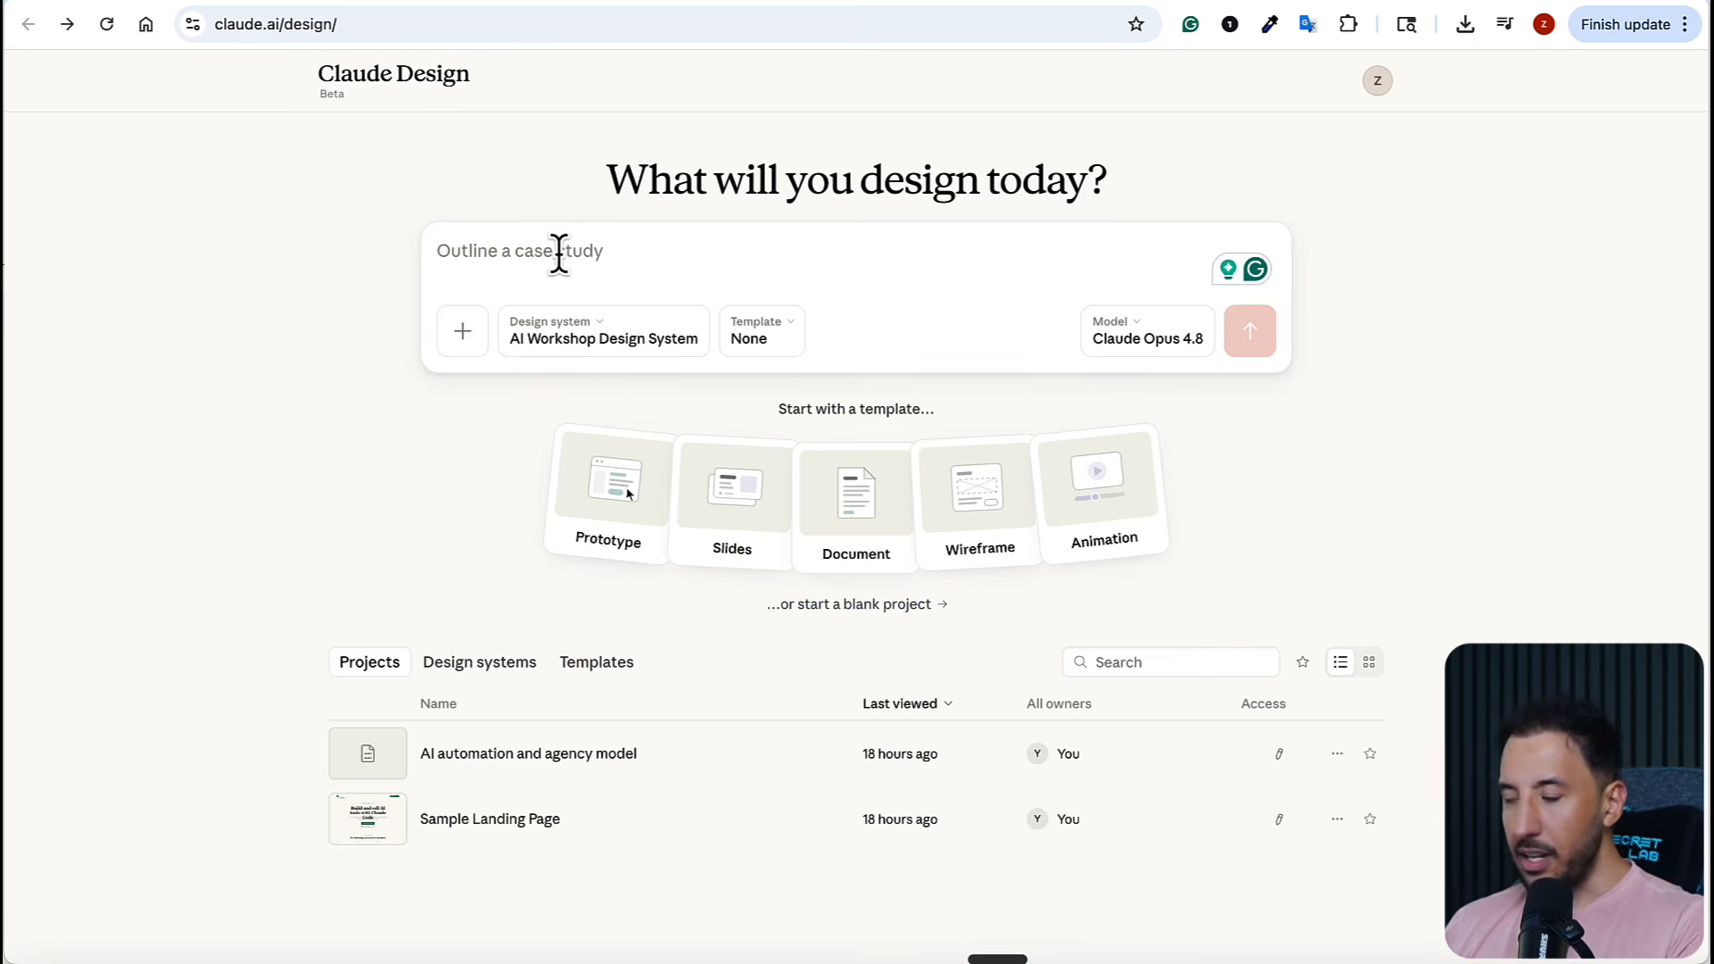
{"action": "key", "text": "ctrl+v"}
{"action": "scroll", "coordinate": [587, 334], "scroll_direction": "up", "scroll_amount": 8}
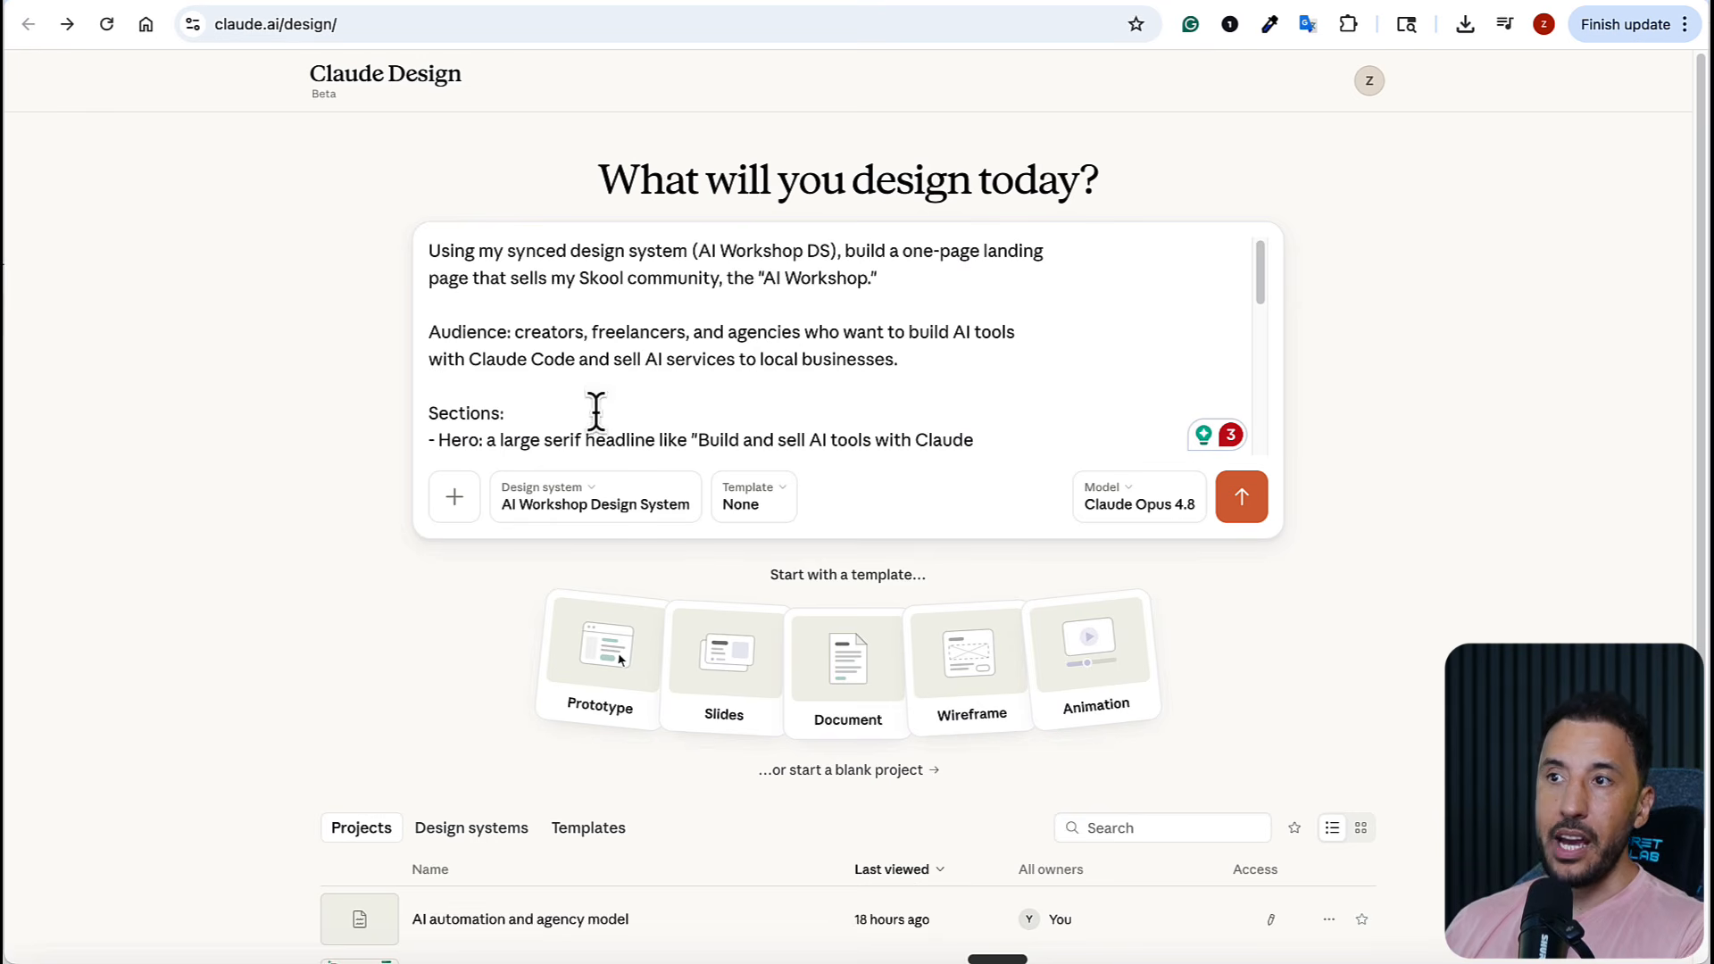
{"action": "scroll", "coordinate": [671, 359], "scroll_direction": "down", "scroll_amount": 1}
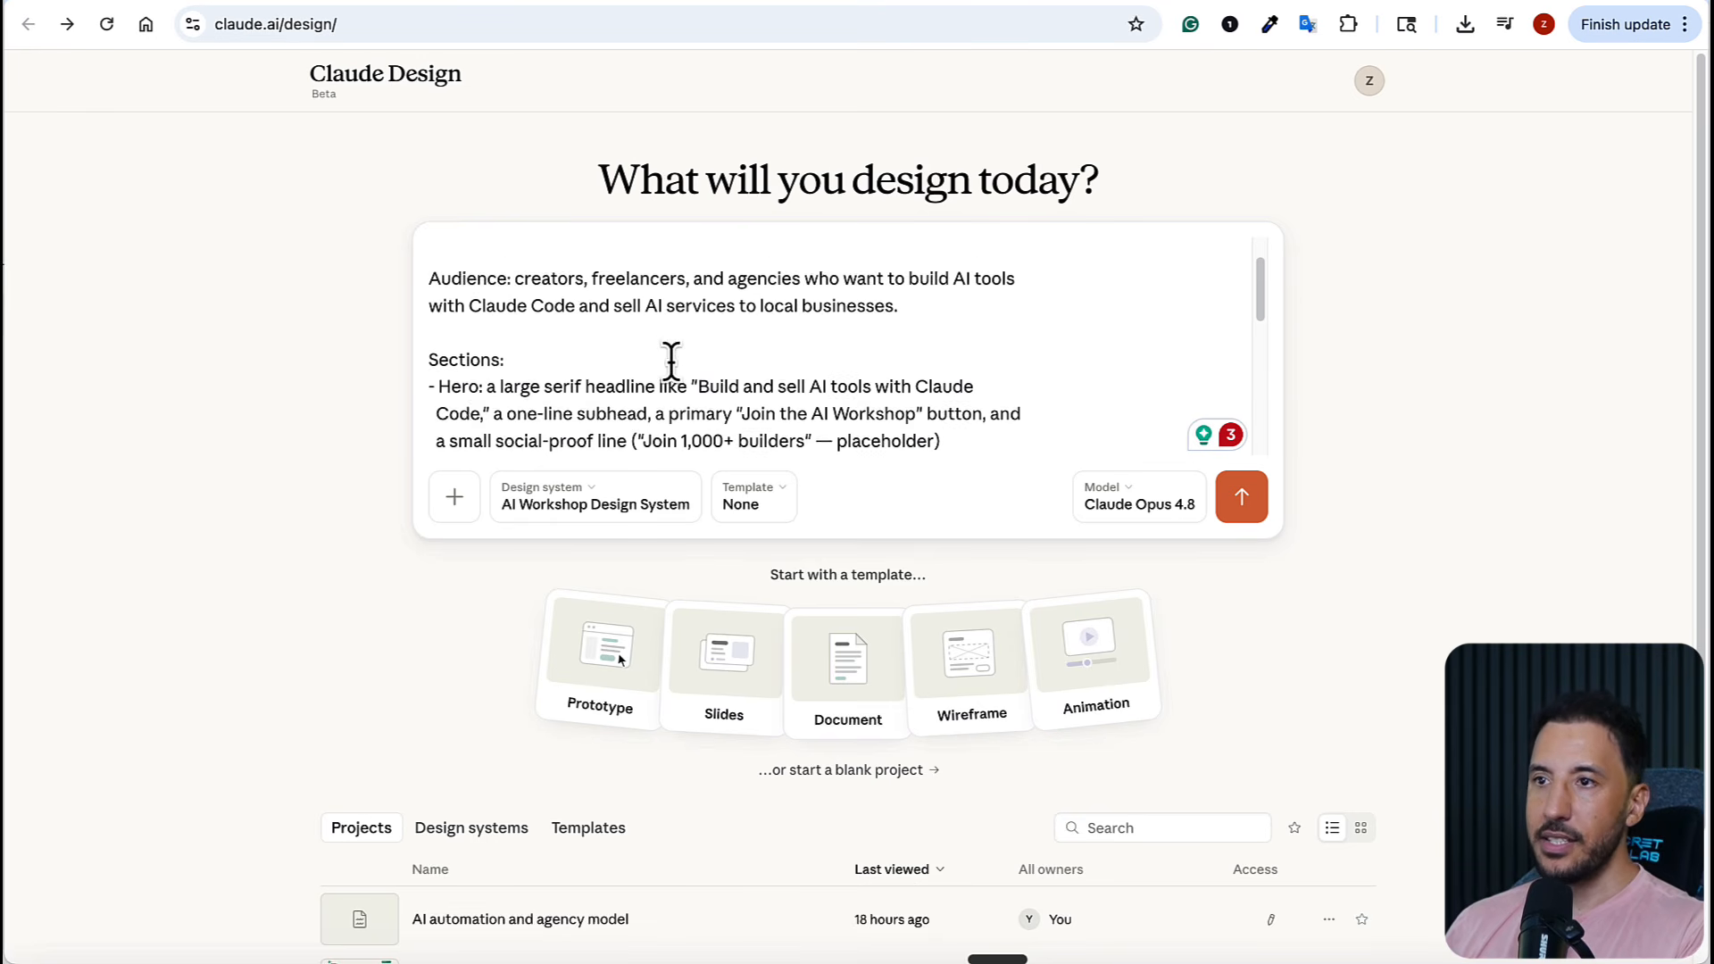
{"action": "scroll", "coordinate": [474, 371], "scroll_direction": "down", "scroll_amount": 4}
{"action": "scroll", "coordinate": [474, 382], "scroll_direction": "up", "scroll_amount": 4}
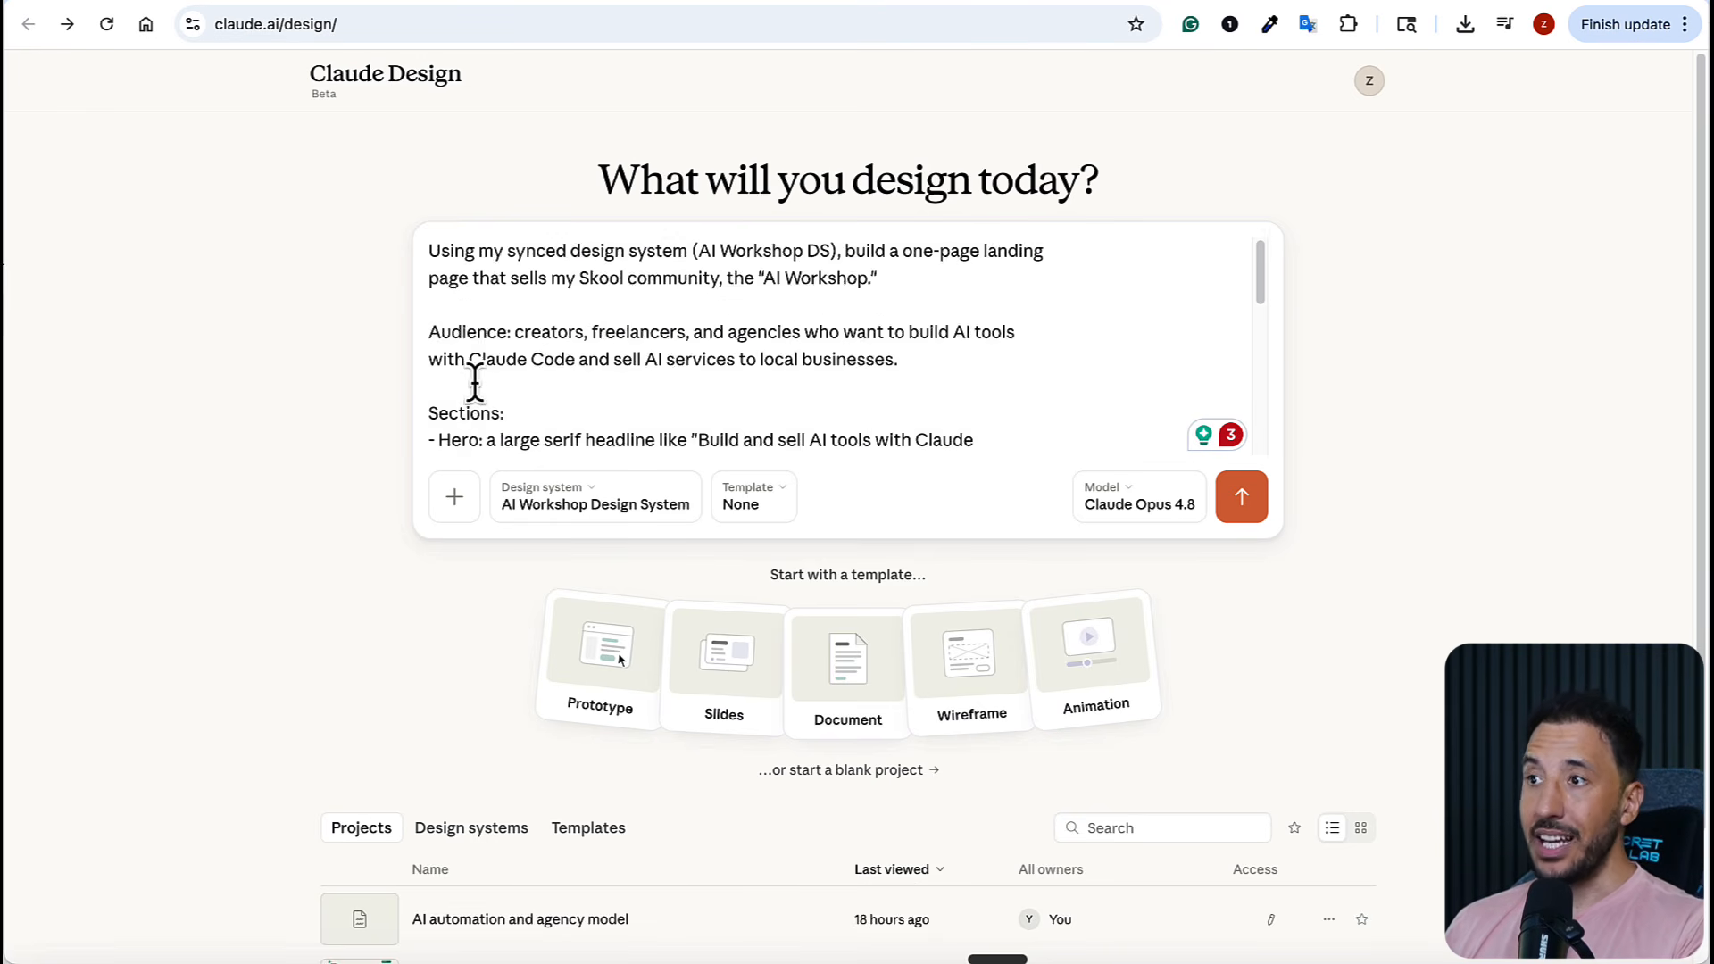
{"action": "scroll", "coordinate": [474, 382], "scroll_direction": "down", "scroll_amount": 8}
{"action": "scroll", "coordinate": [474, 382], "scroll_direction": "up", "scroll_amount": 10}
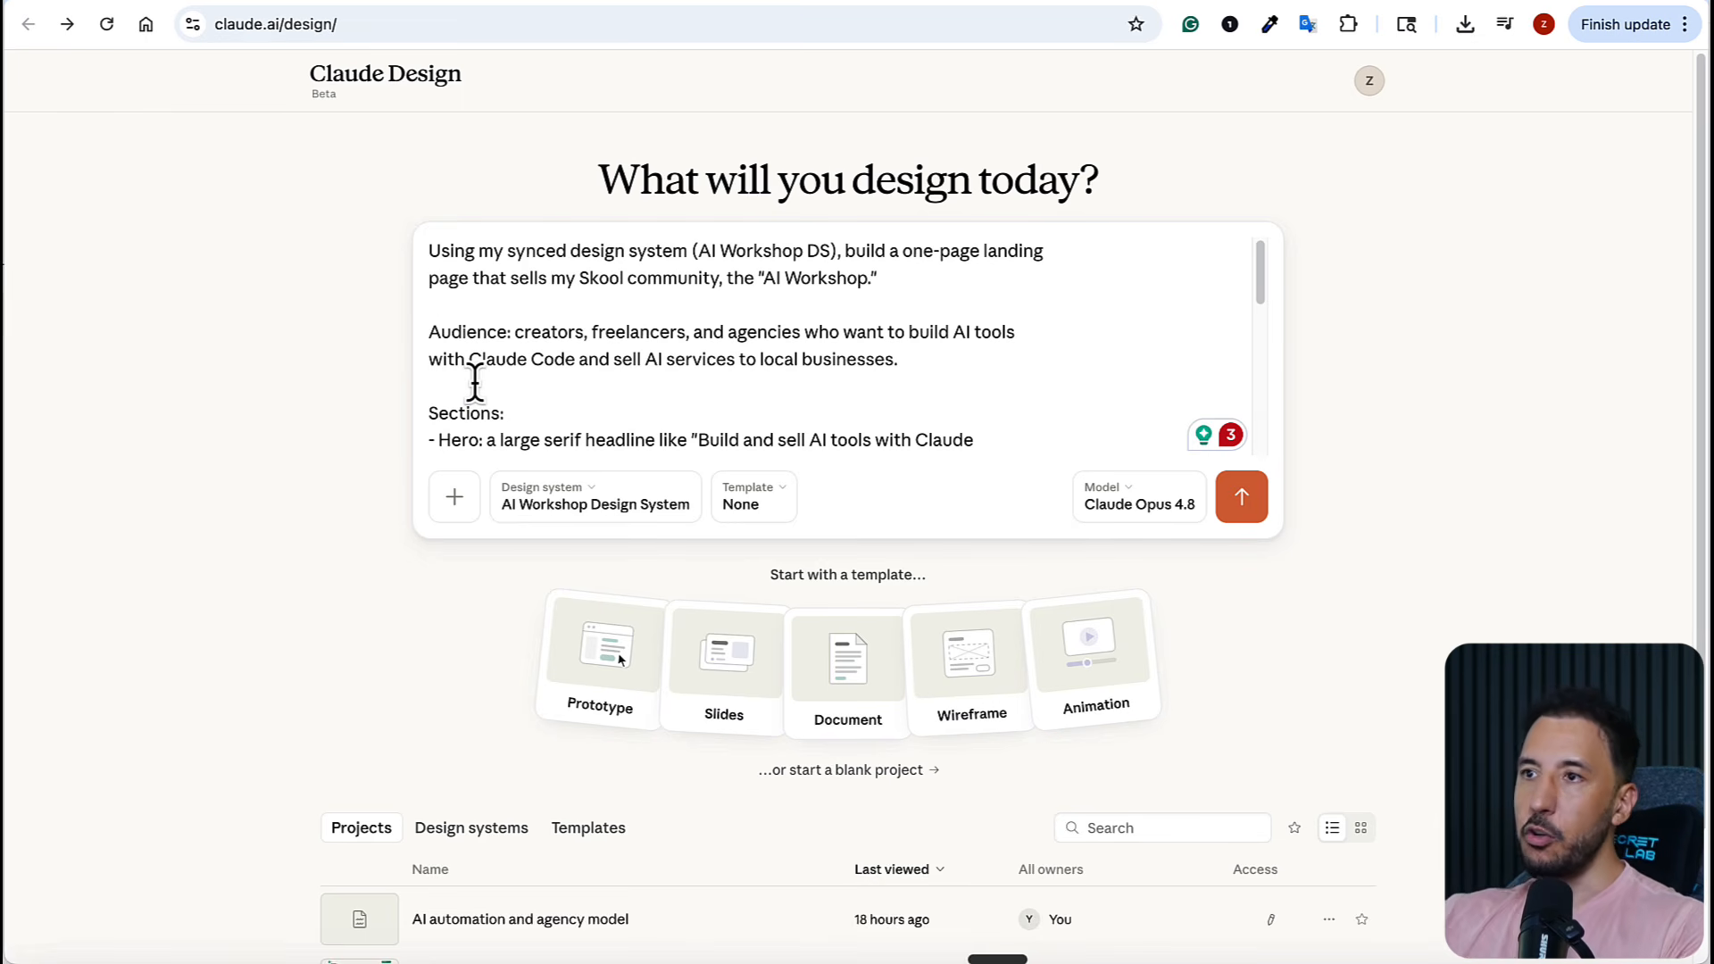
{"action": "left_click", "coordinate": [1228, 498]}
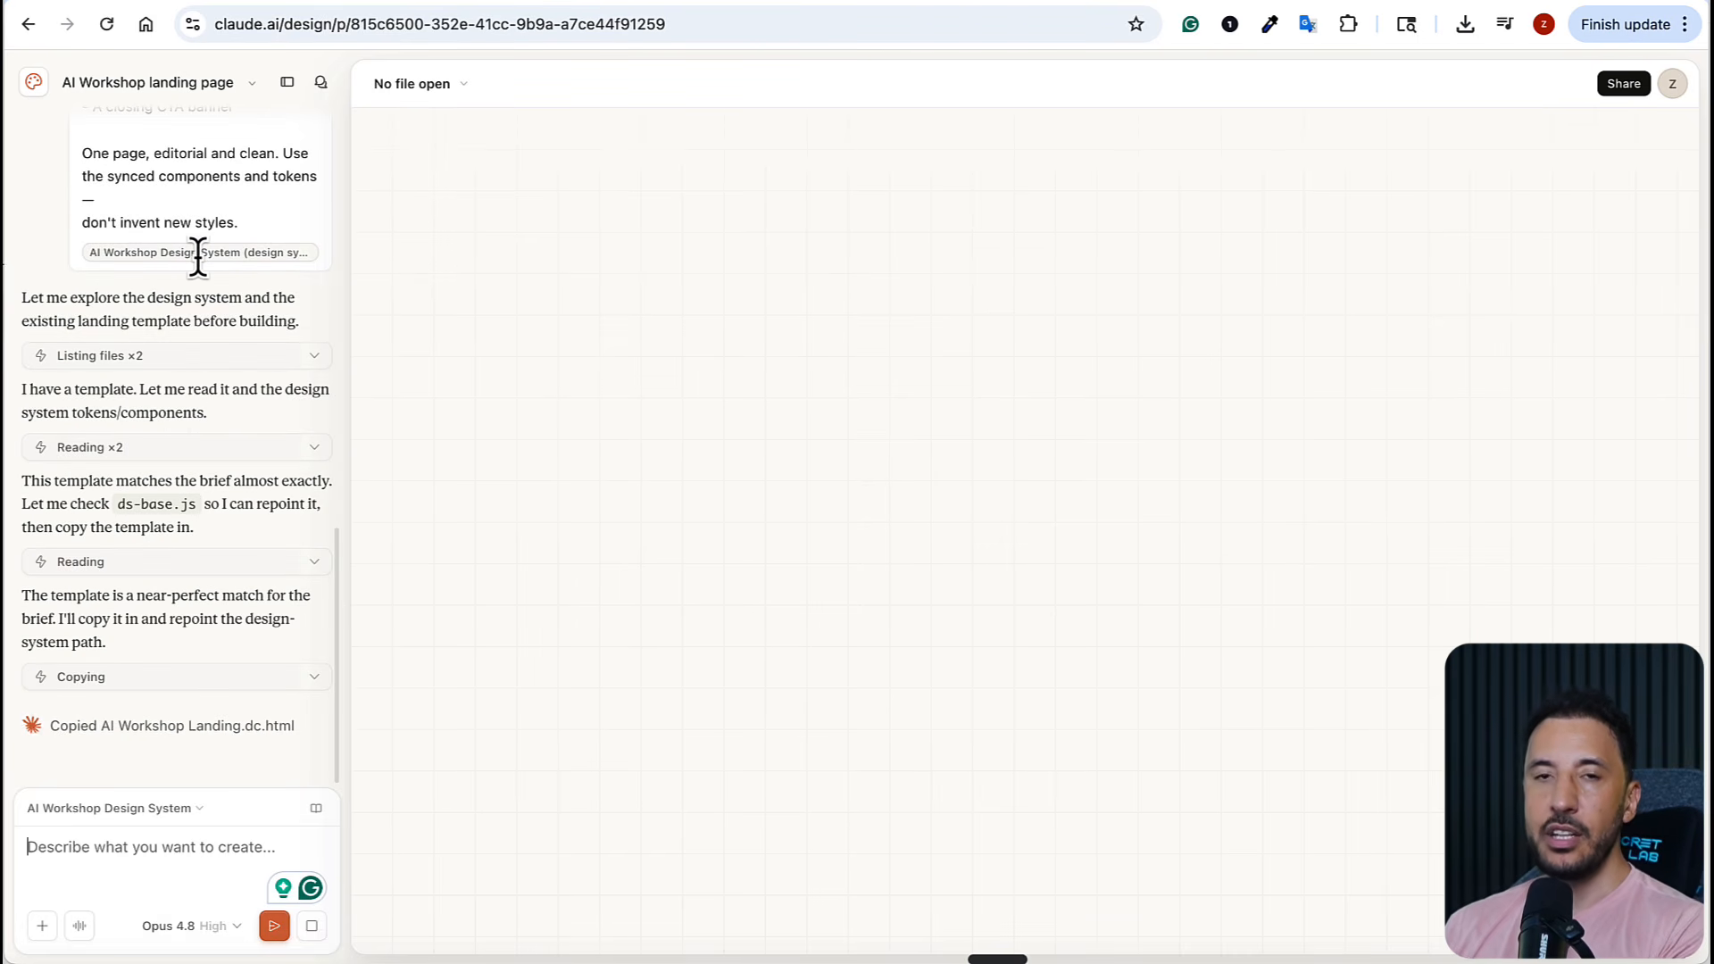
Review the generated AI Workshop landing page from the hero through the member testimonials
{"action": "mouse_move", "coordinate": [197, 254]}
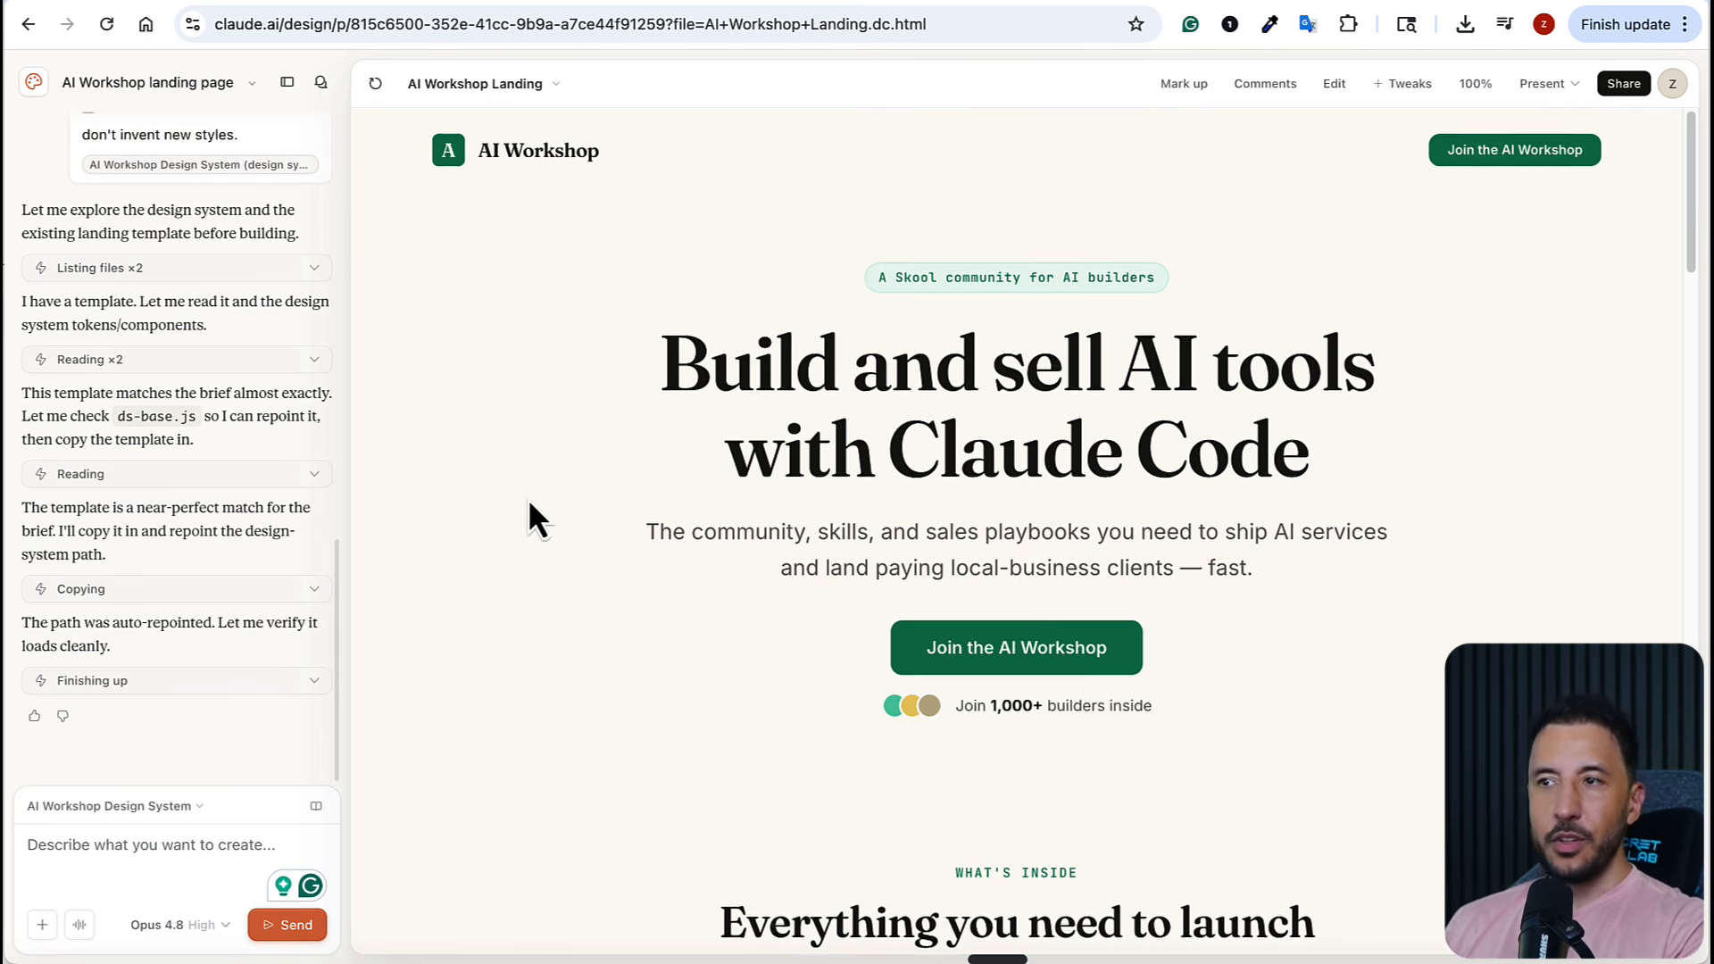
{"action": "scroll", "coordinate": [528, 509], "scroll_direction": "down", "scroll_amount": 20}
{"action": "scroll", "coordinate": [525, 493], "scroll_direction": "down", "scroll_amount": 5}
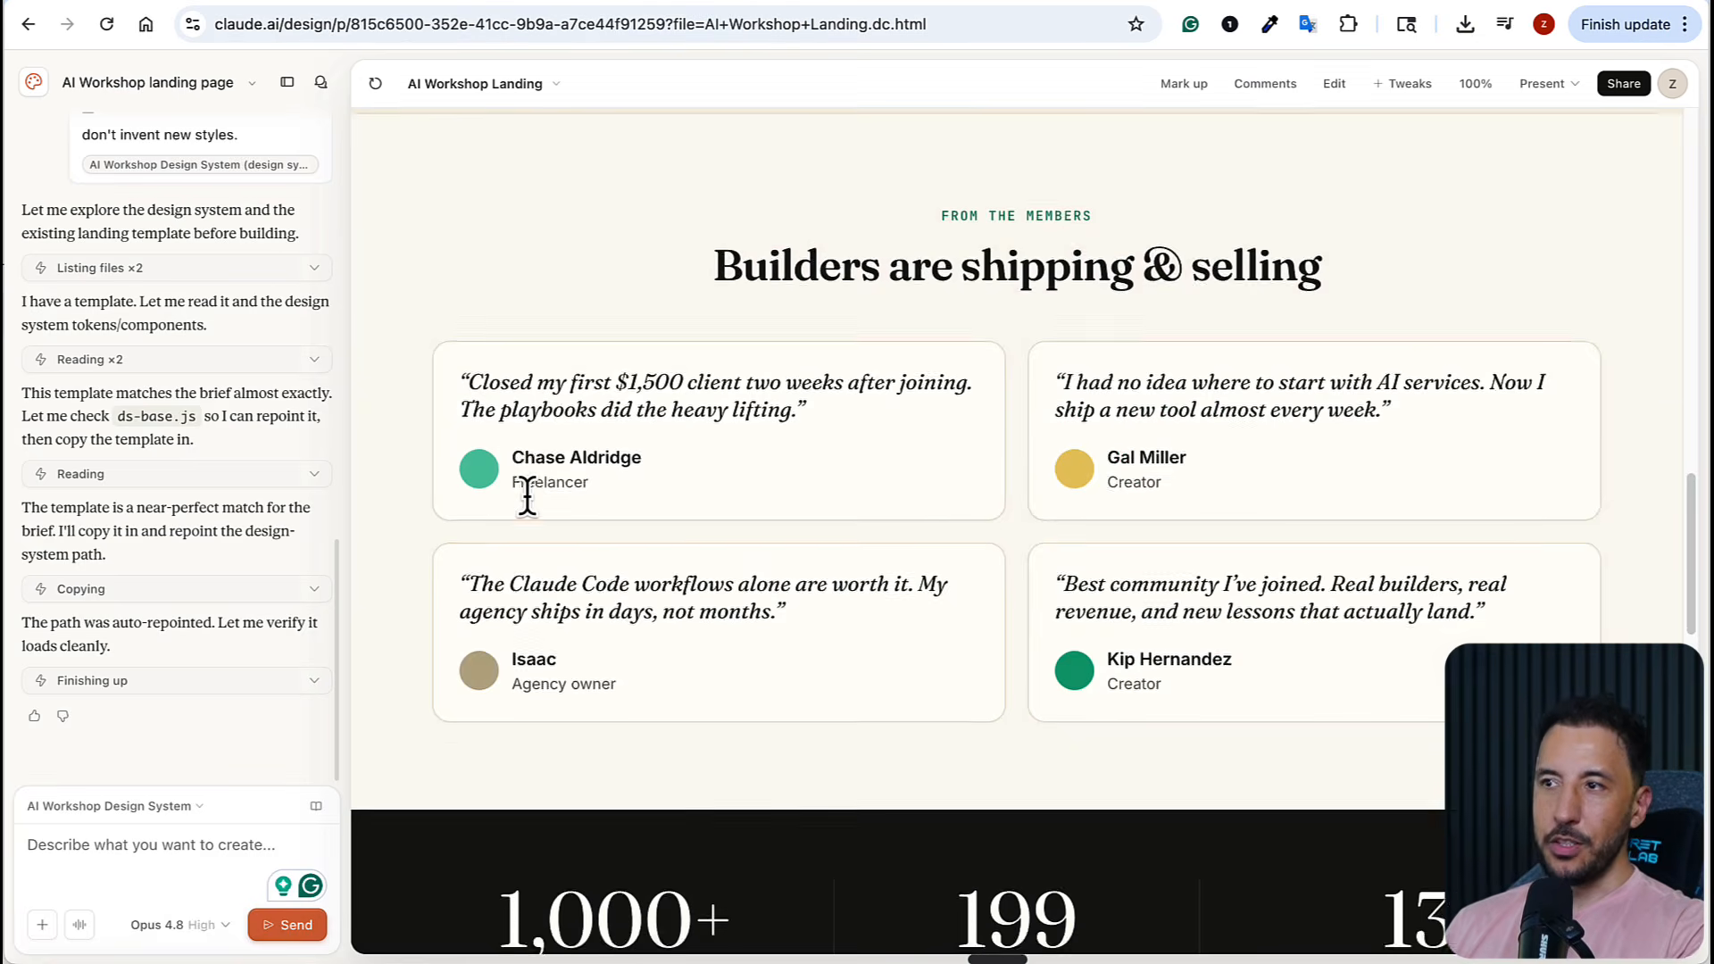
{"action": "scroll", "coordinate": [501, 524], "scroll_direction": "up", "scroll_amount": 20}
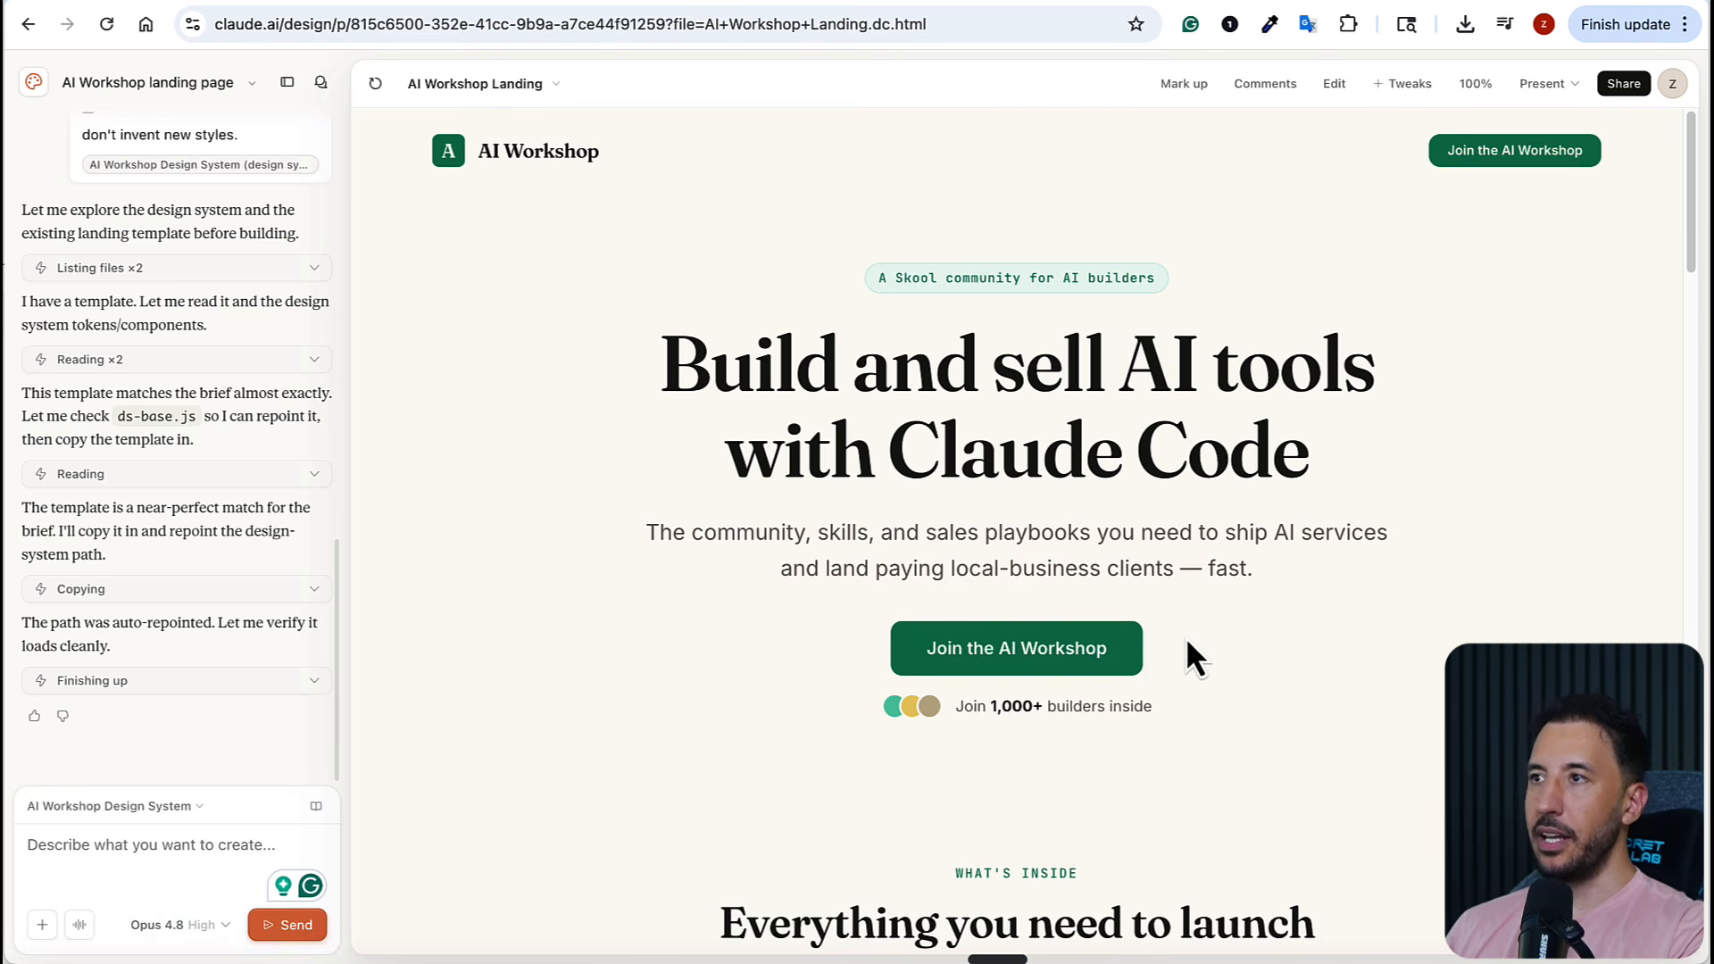
Compare the landing page with the buttons and components on the localhost:4627 design system page, and return to the landing page project
{"action": "left_click", "coordinate": [1198, 3]}
{"action": "scroll", "coordinate": [975, 371], "scroll_direction": "up", "scroll_amount": 1}
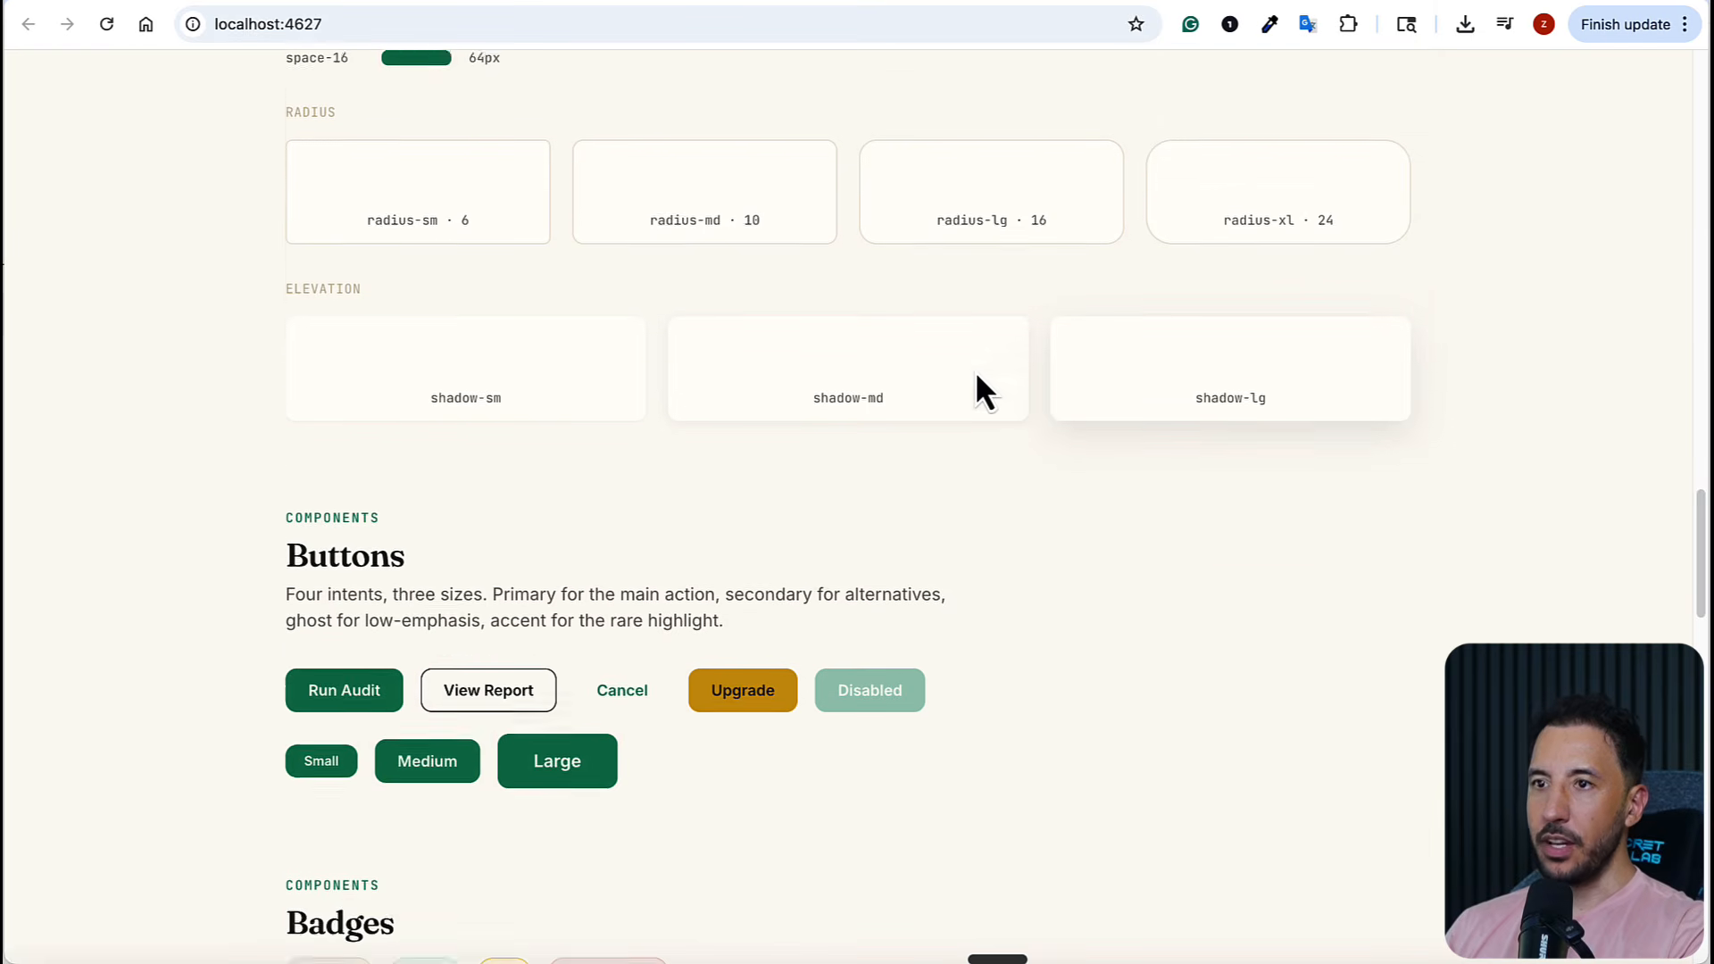
{"action": "scroll", "coordinate": [974, 372], "scroll_direction": "up", "scroll_amount": 8}
{"action": "scroll", "coordinate": [946, 393], "scroll_direction": "down", "scroll_amount": 12}
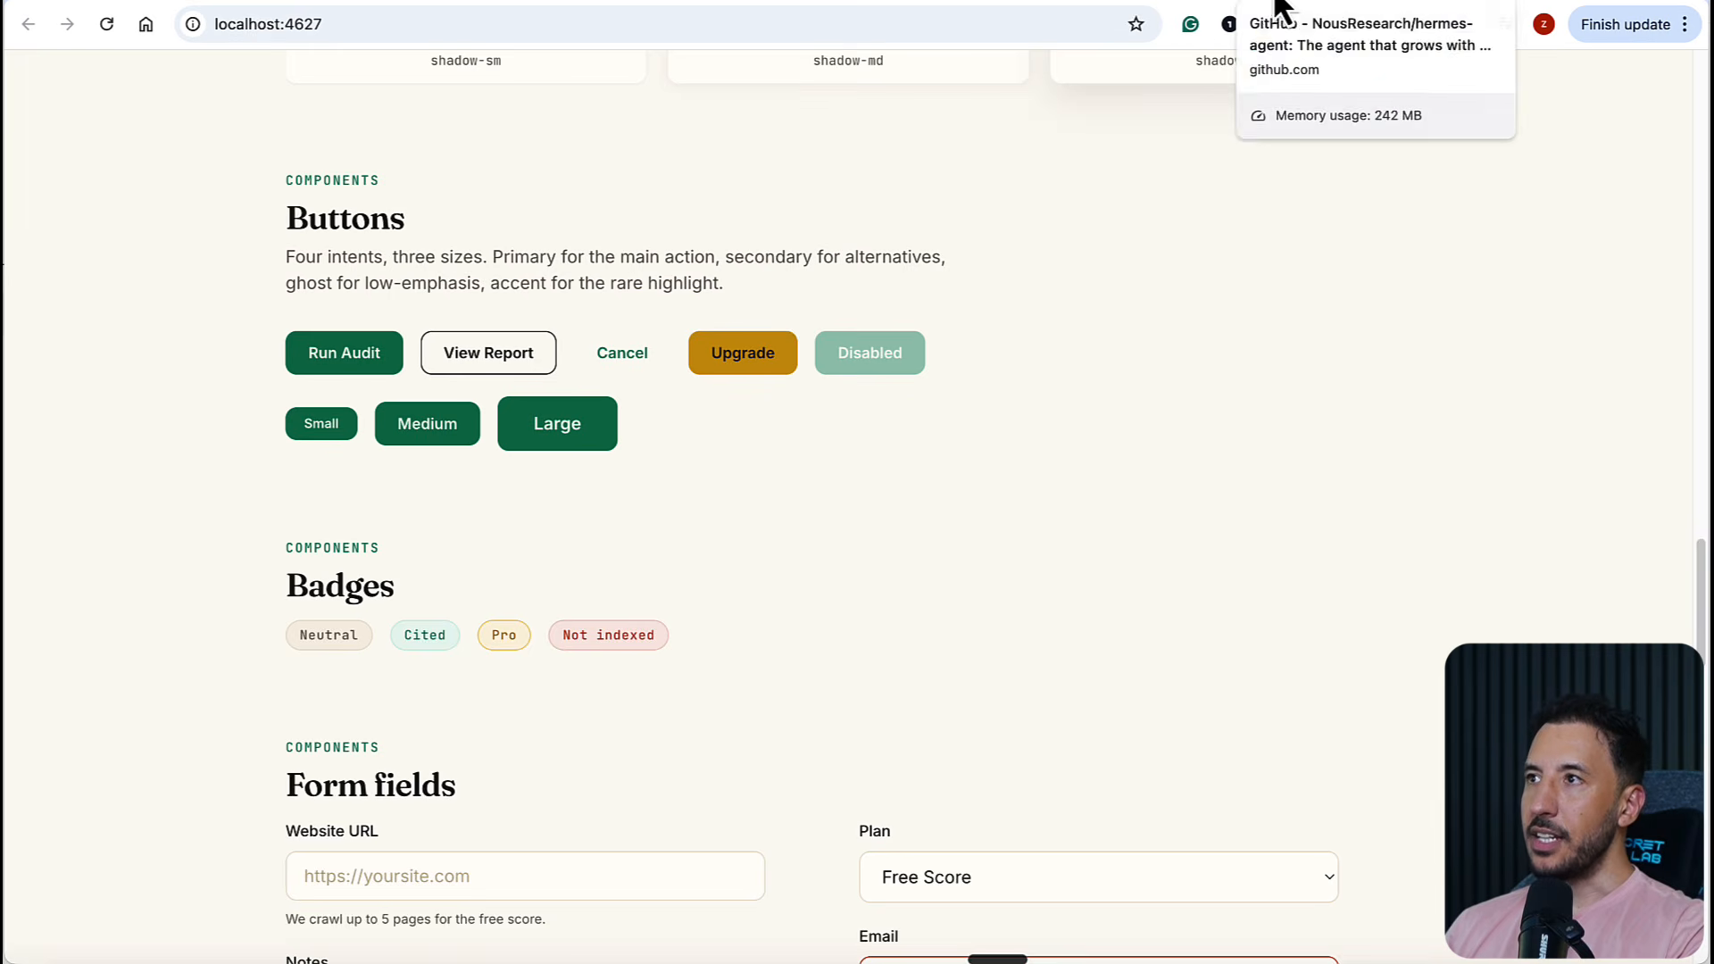
{"action": "left_click", "coordinate": [1128, 8]}
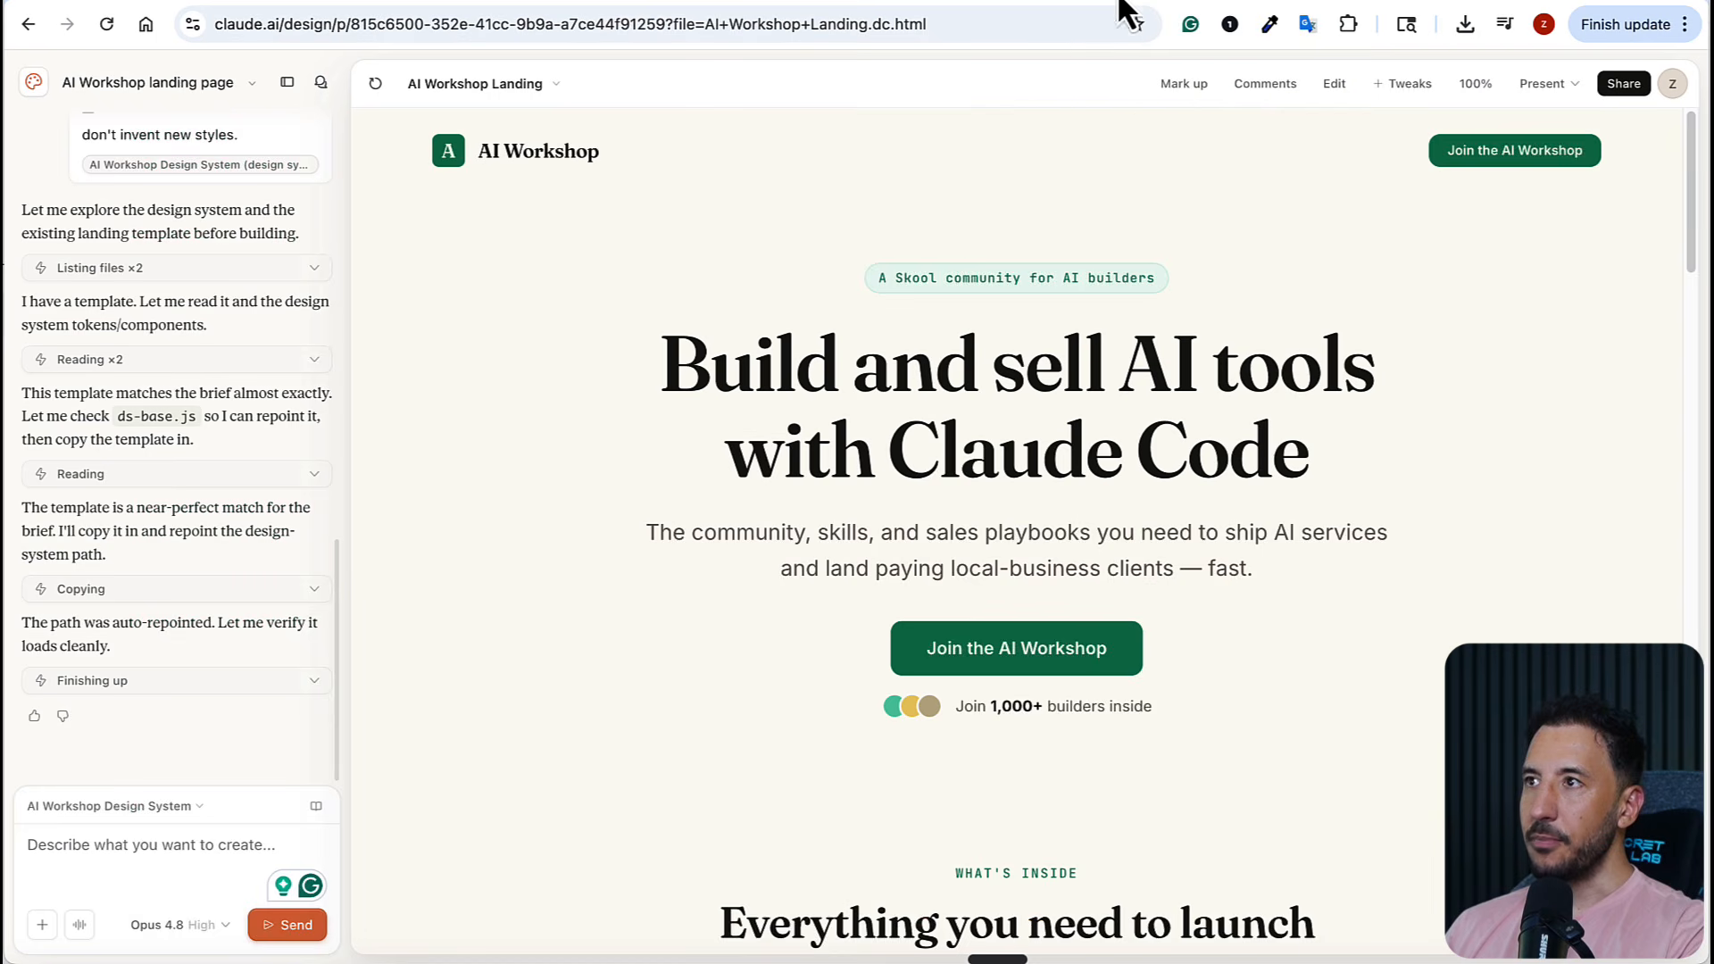
Review the landing page down to the closing call to action, and highlight the placeholder price on the membership card
{"action": "scroll", "coordinate": [1017, 604], "scroll_direction": "down", "scroll_amount": 6}
{"action": "scroll", "coordinate": [865, 770], "scroll_direction": "down", "scroll_amount": 2}
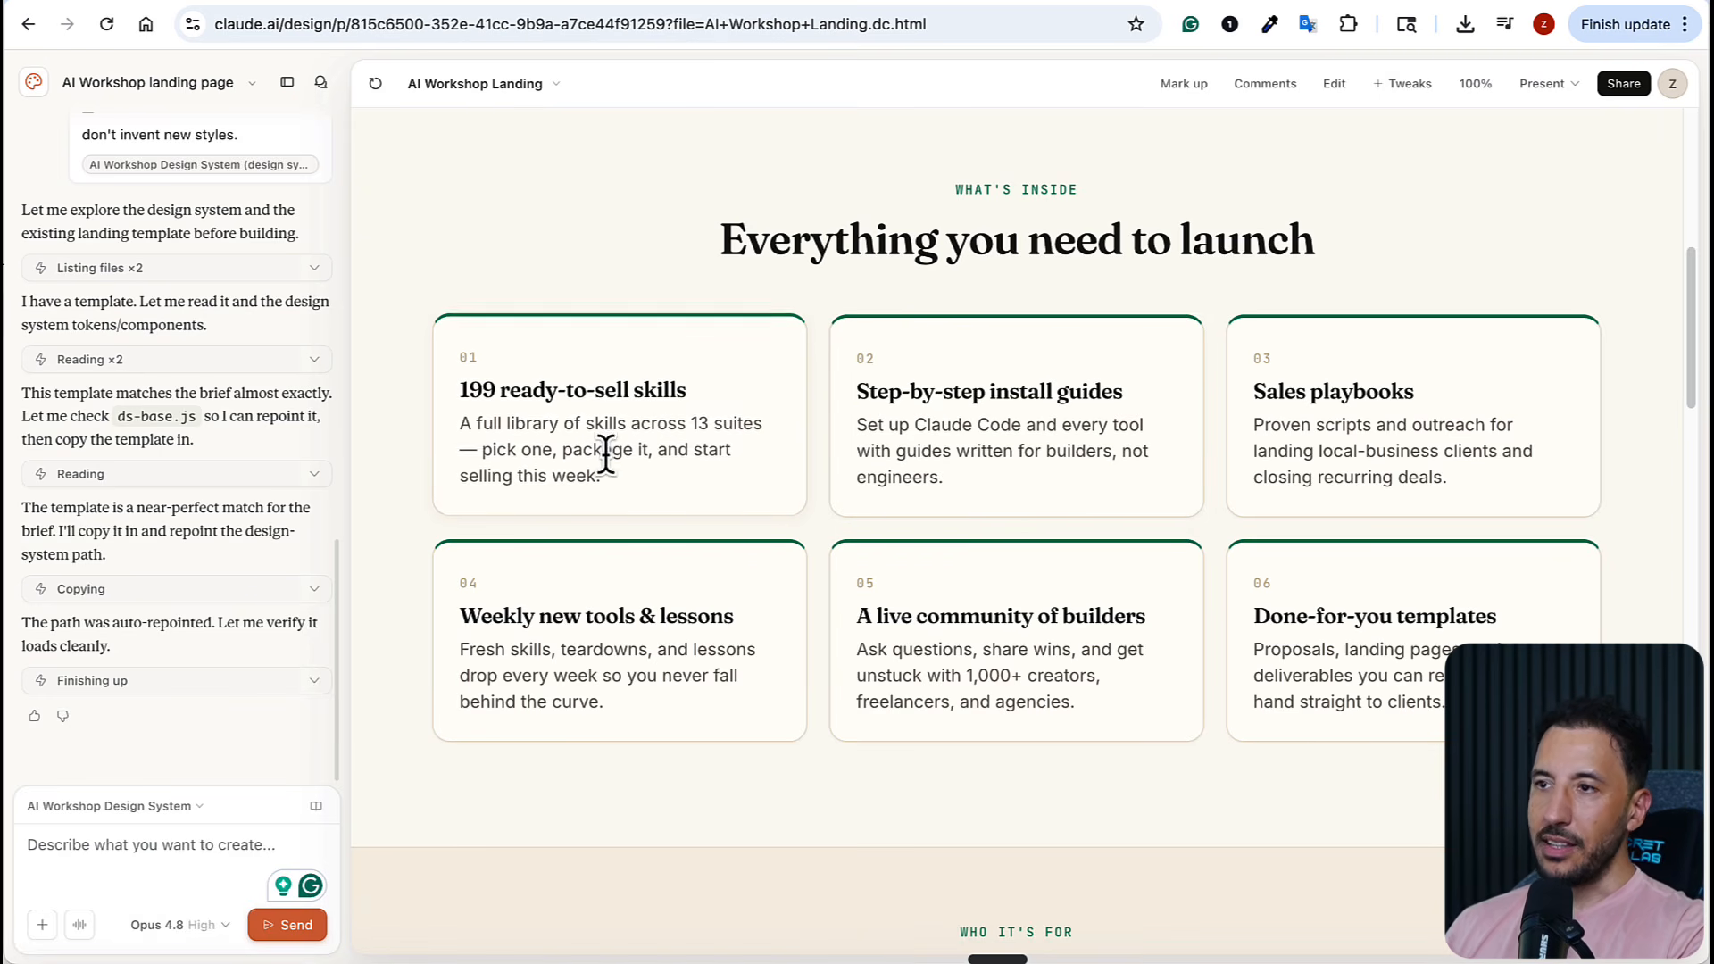
{"action": "scroll", "coordinate": [705, 507], "scroll_direction": "down", "scroll_amount": 10}
{"action": "scroll", "coordinate": [705, 507], "scroll_direction": "down", "scroll_amount": 10}
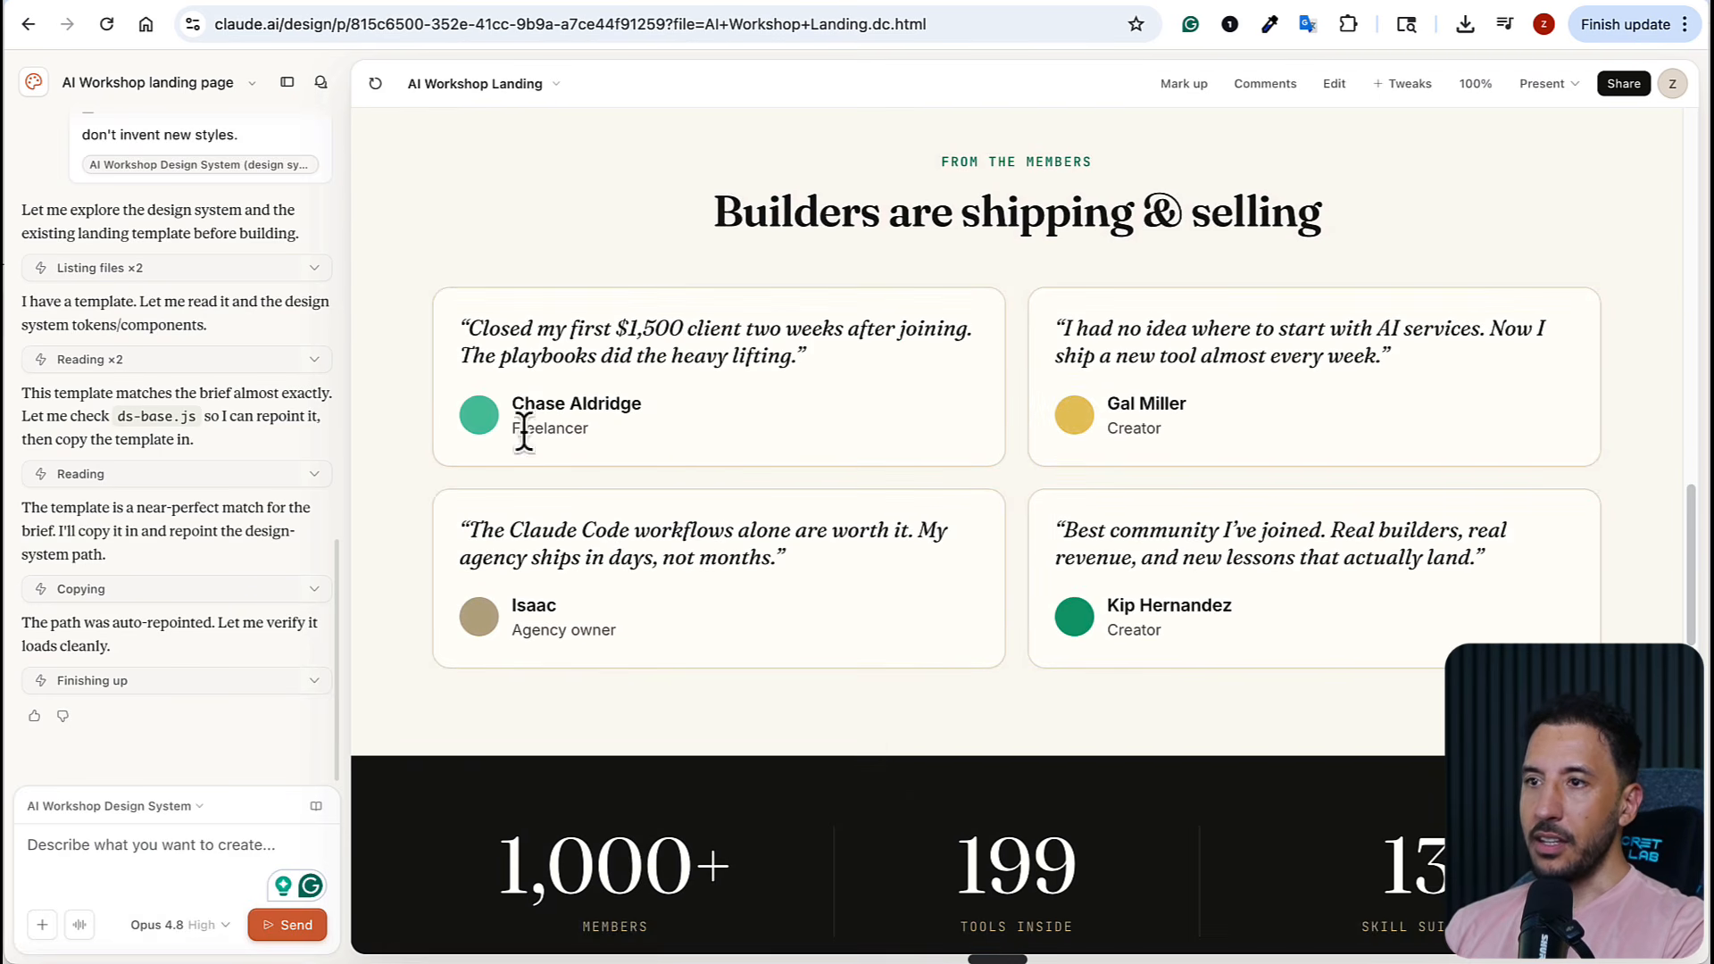
{"action": "scroll", "coordinate": [714, 438], "scroll_direction": "down", "scroll_amount": 6}
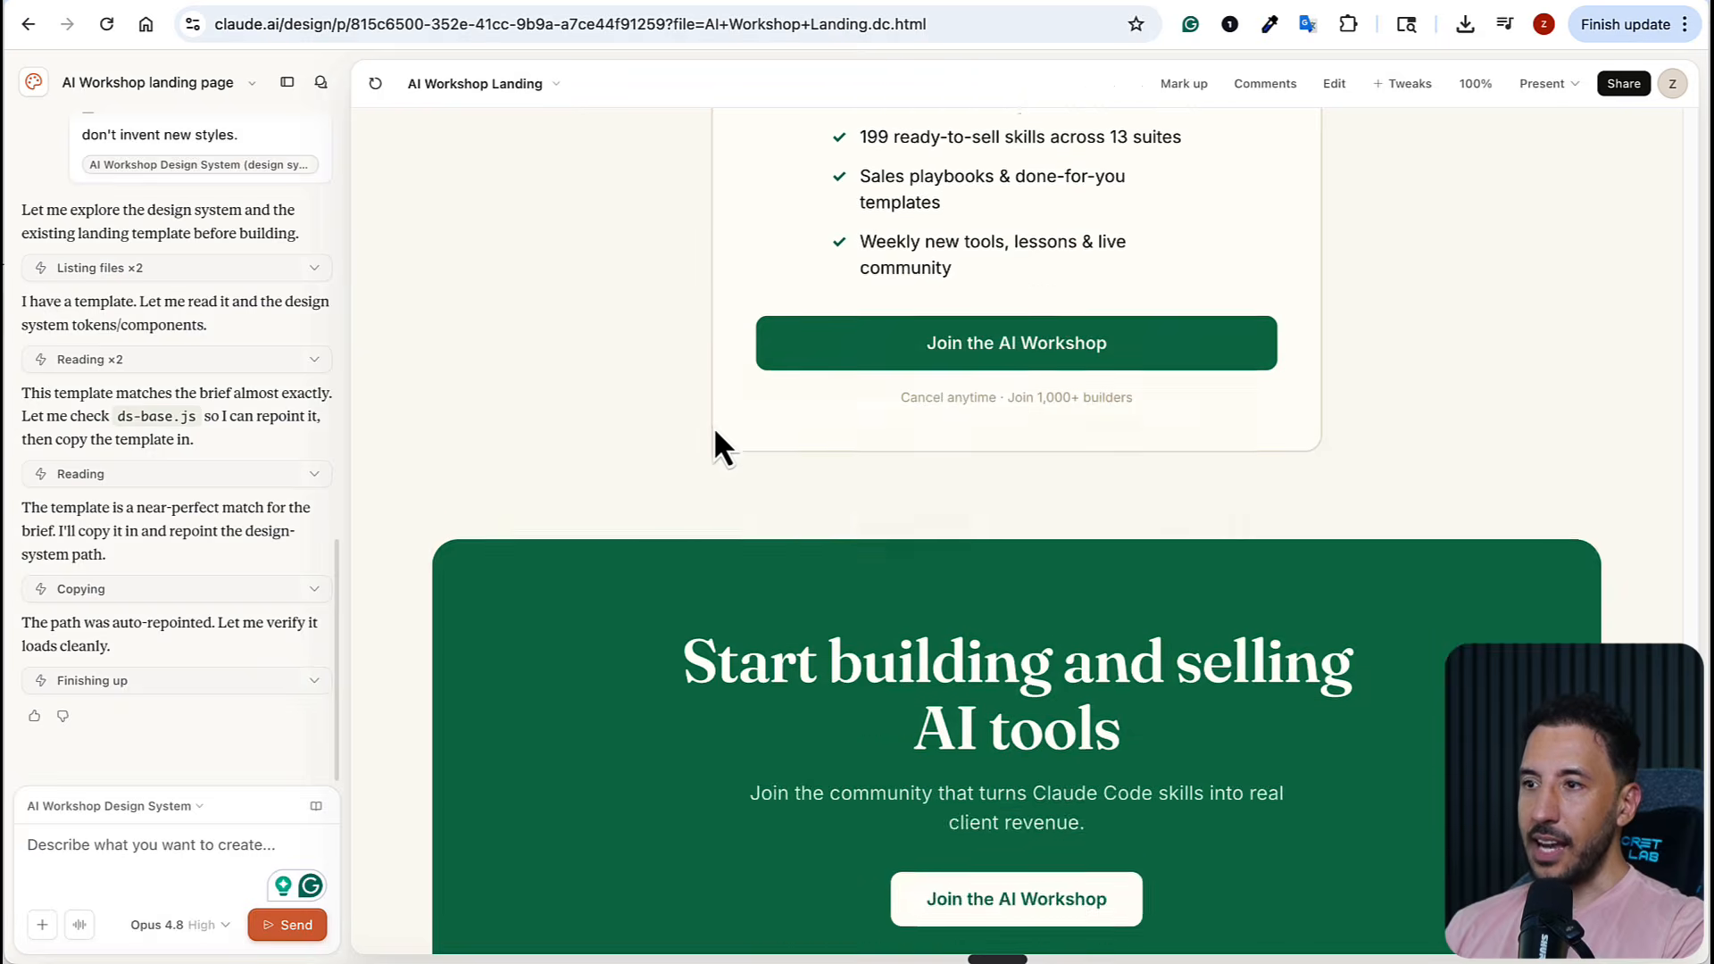
{"action": "scroll", "coordinate": [625, 444], "scroll_direction": "up", "scroll_amount": 5}
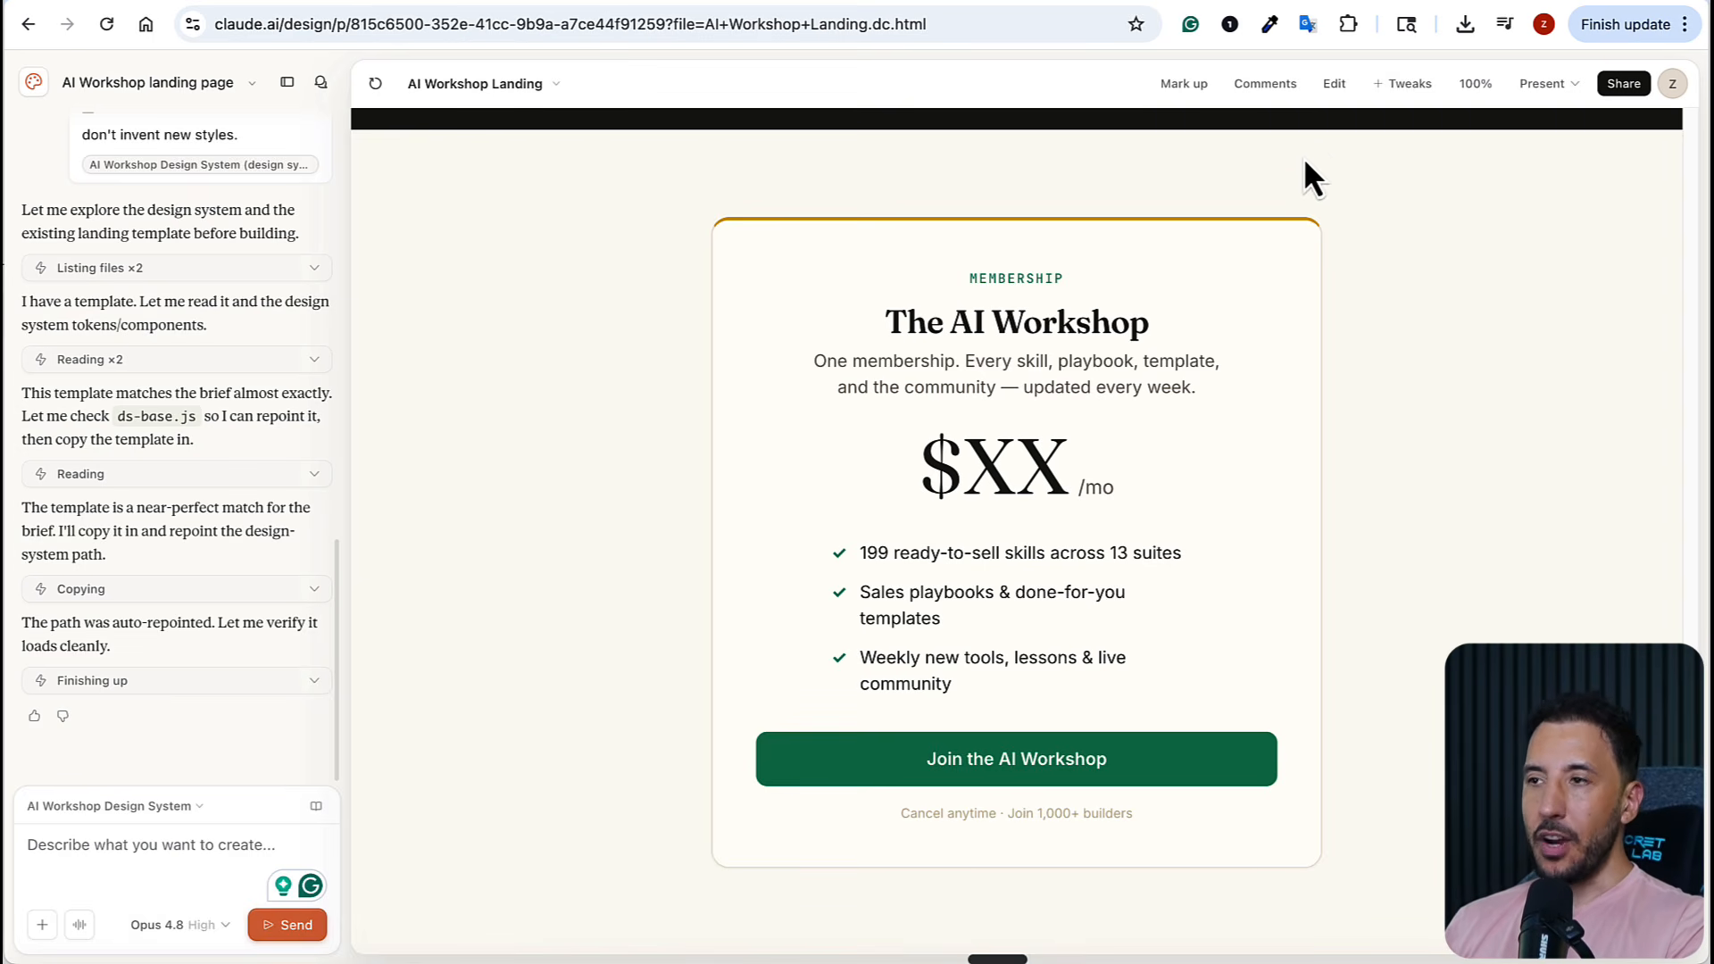
{"action": "left_click_drag", "start_coordinate": [882, 493], "coordinate": [1168, 502]}
{"action": "left_click", "coordinate": [1168, 501]}
{"action": "double_click", "coordinate": [1040, 469]}
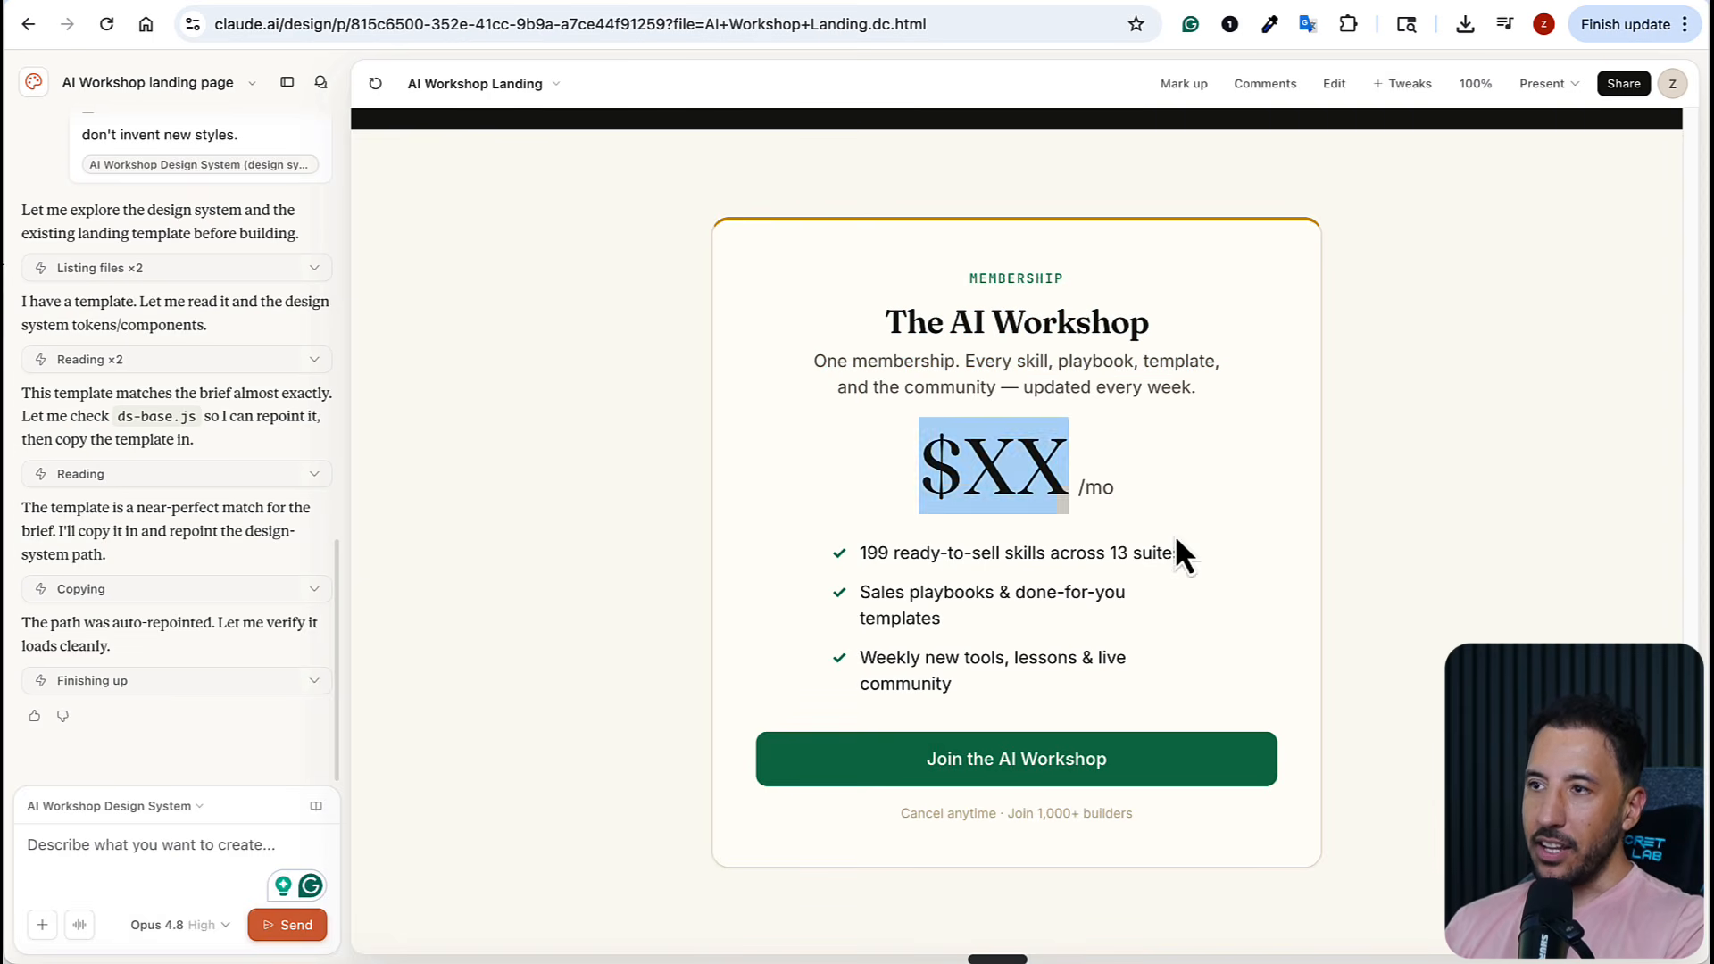
{"action": "left_click", "coordinate": [1174, 533]}
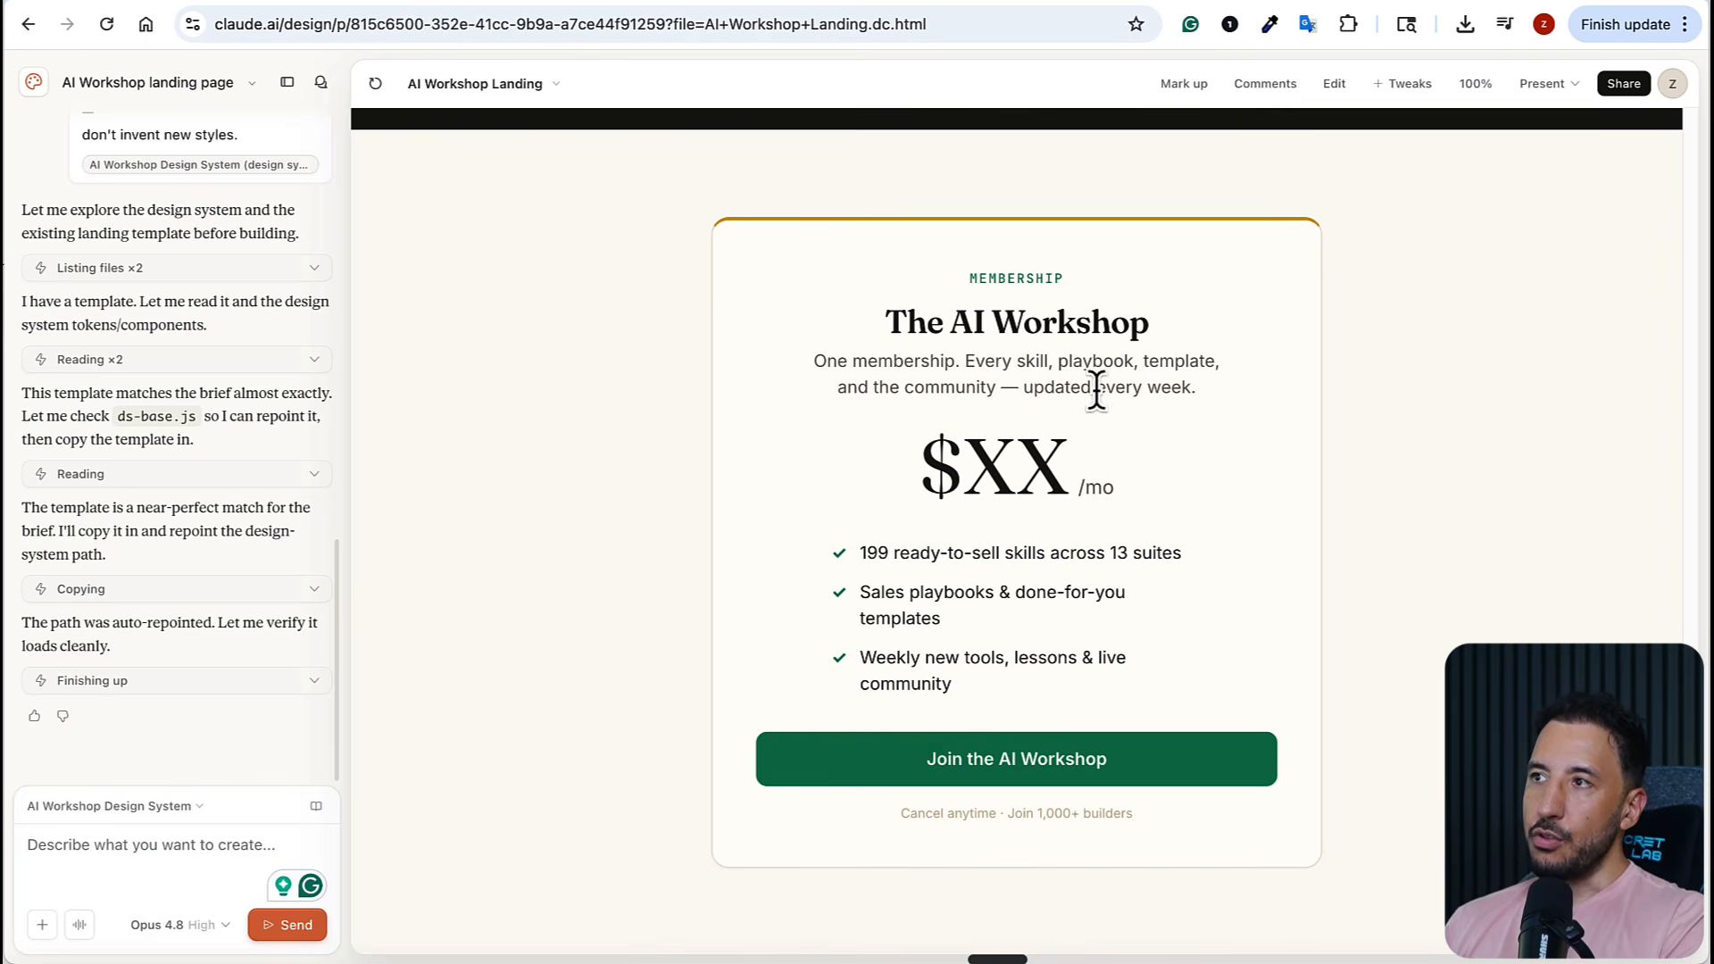
Edit the membership card's placeholder price directly on the page to $59, and leave edit mode
{"action": "left_click", "coordinate": [1332, 86]}
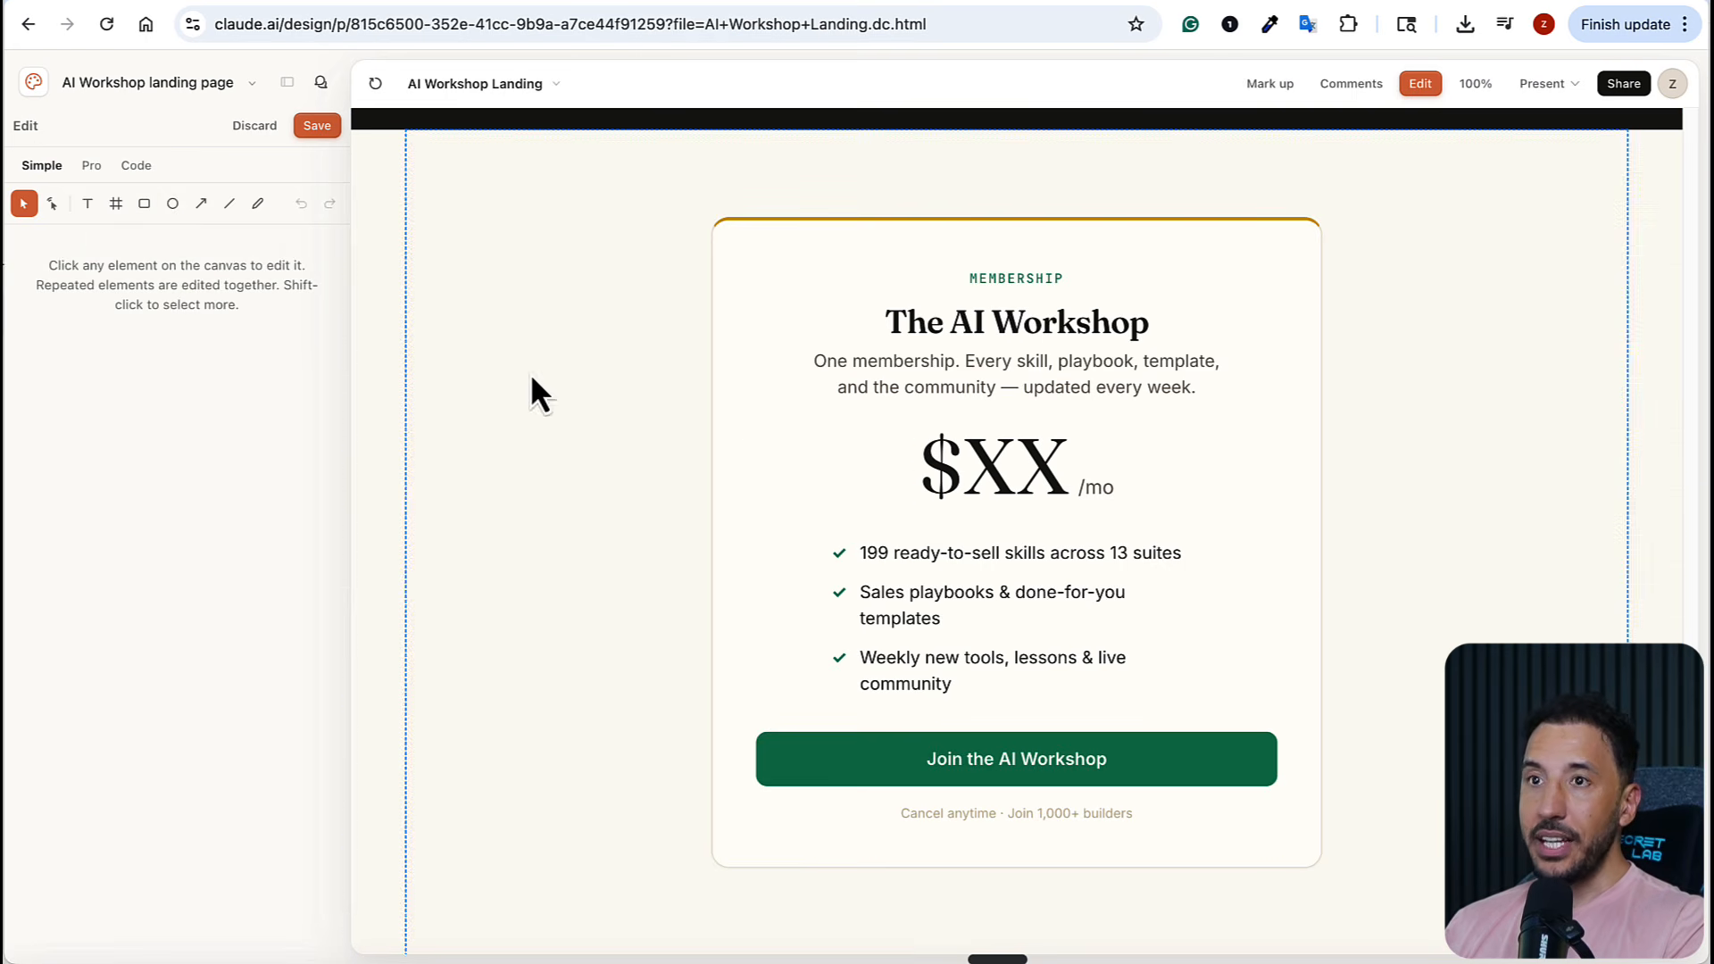
{"action": "left_click", "coordinate": [1004, 466]}
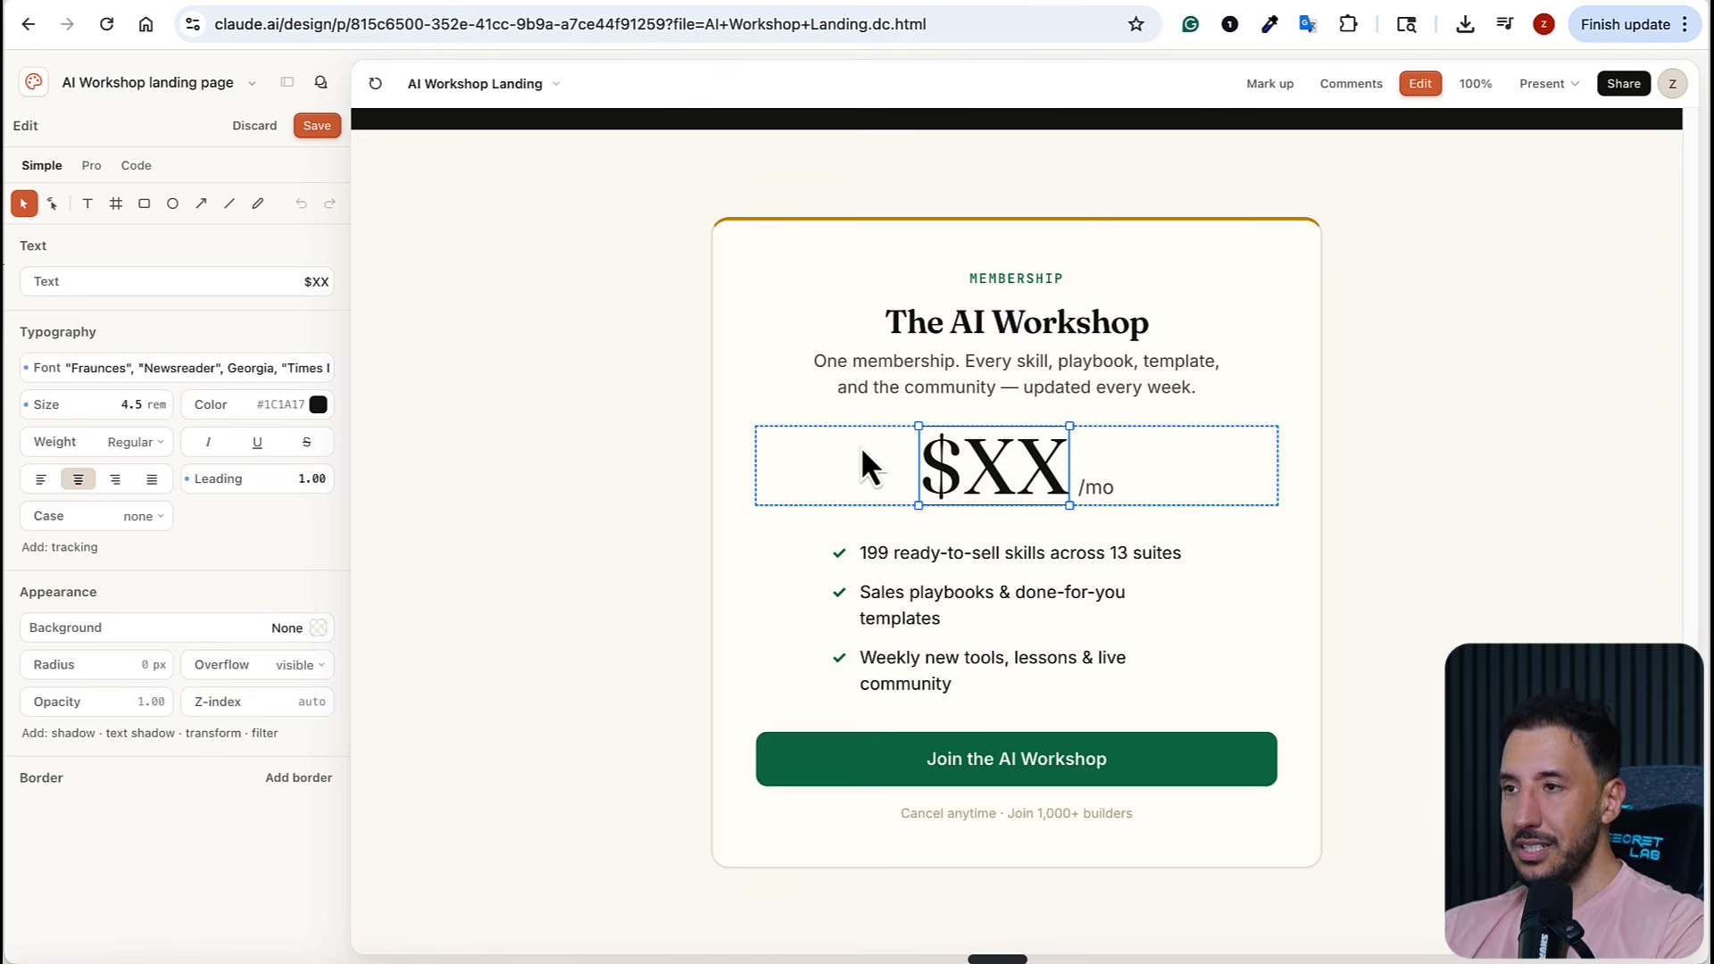
{"action": "double_click", "coordinate": [1002, 460]}
{"action": "left_click", "coordinate": [1016, 462]}
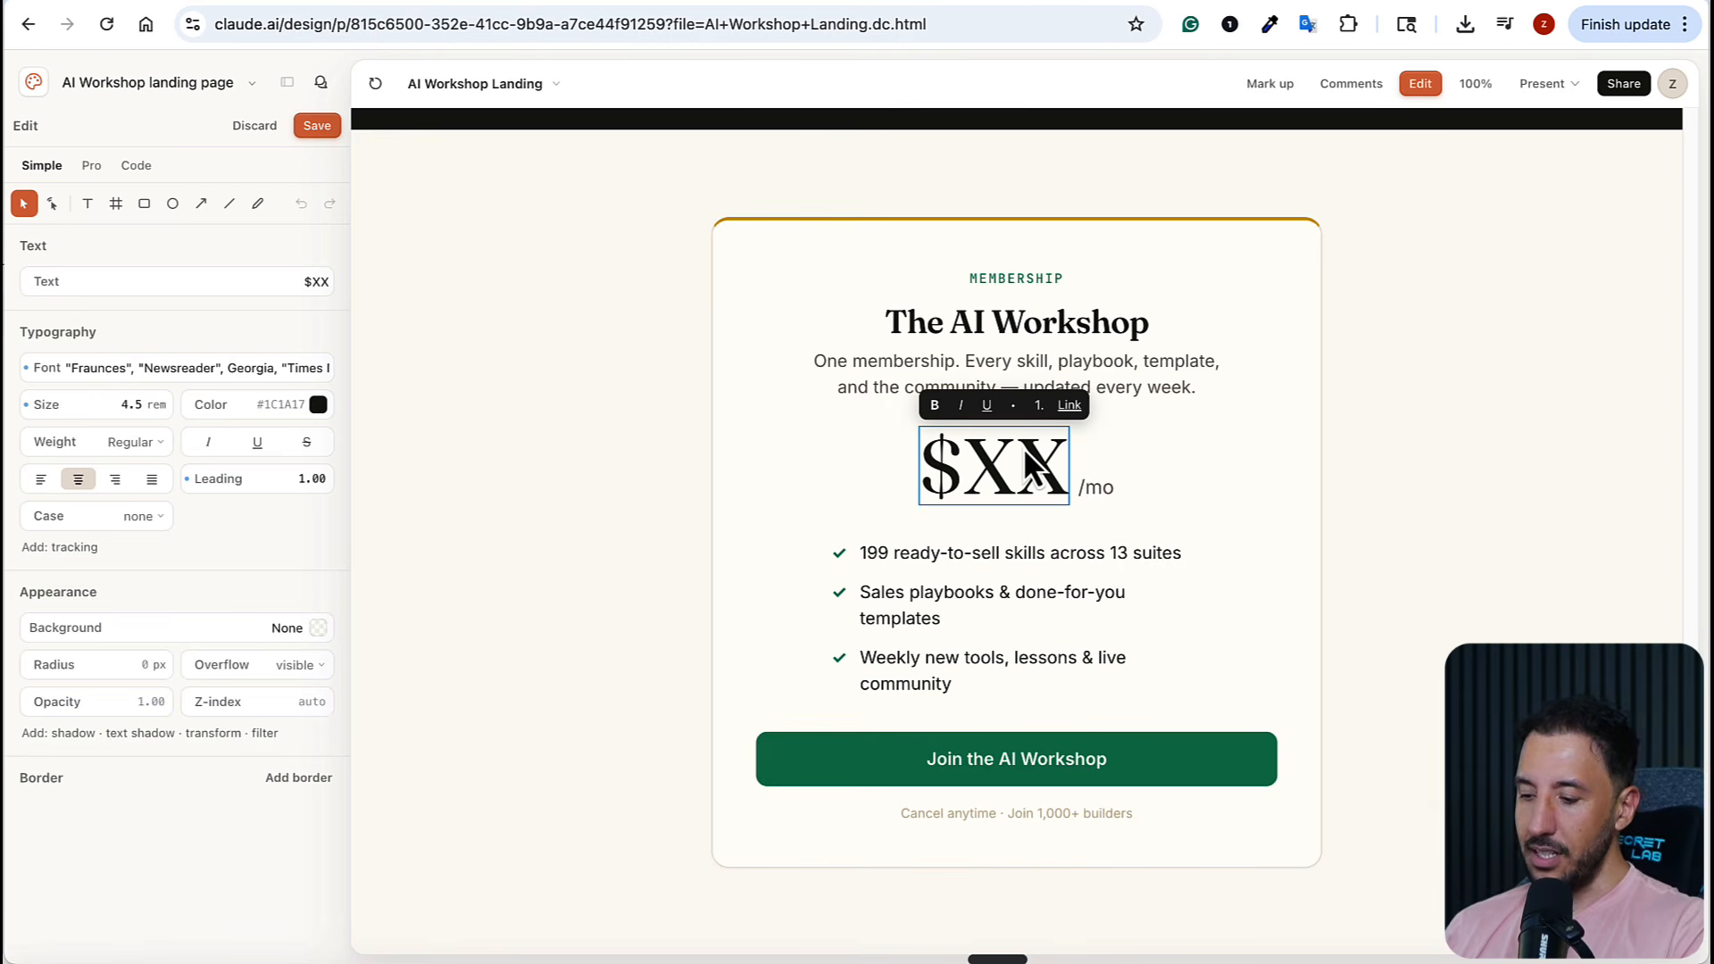
{"action": "key", "text": "BackSpace"}
{"action": "key", "text": "BackSpace"}
{"action": "type", "text": "5298"}
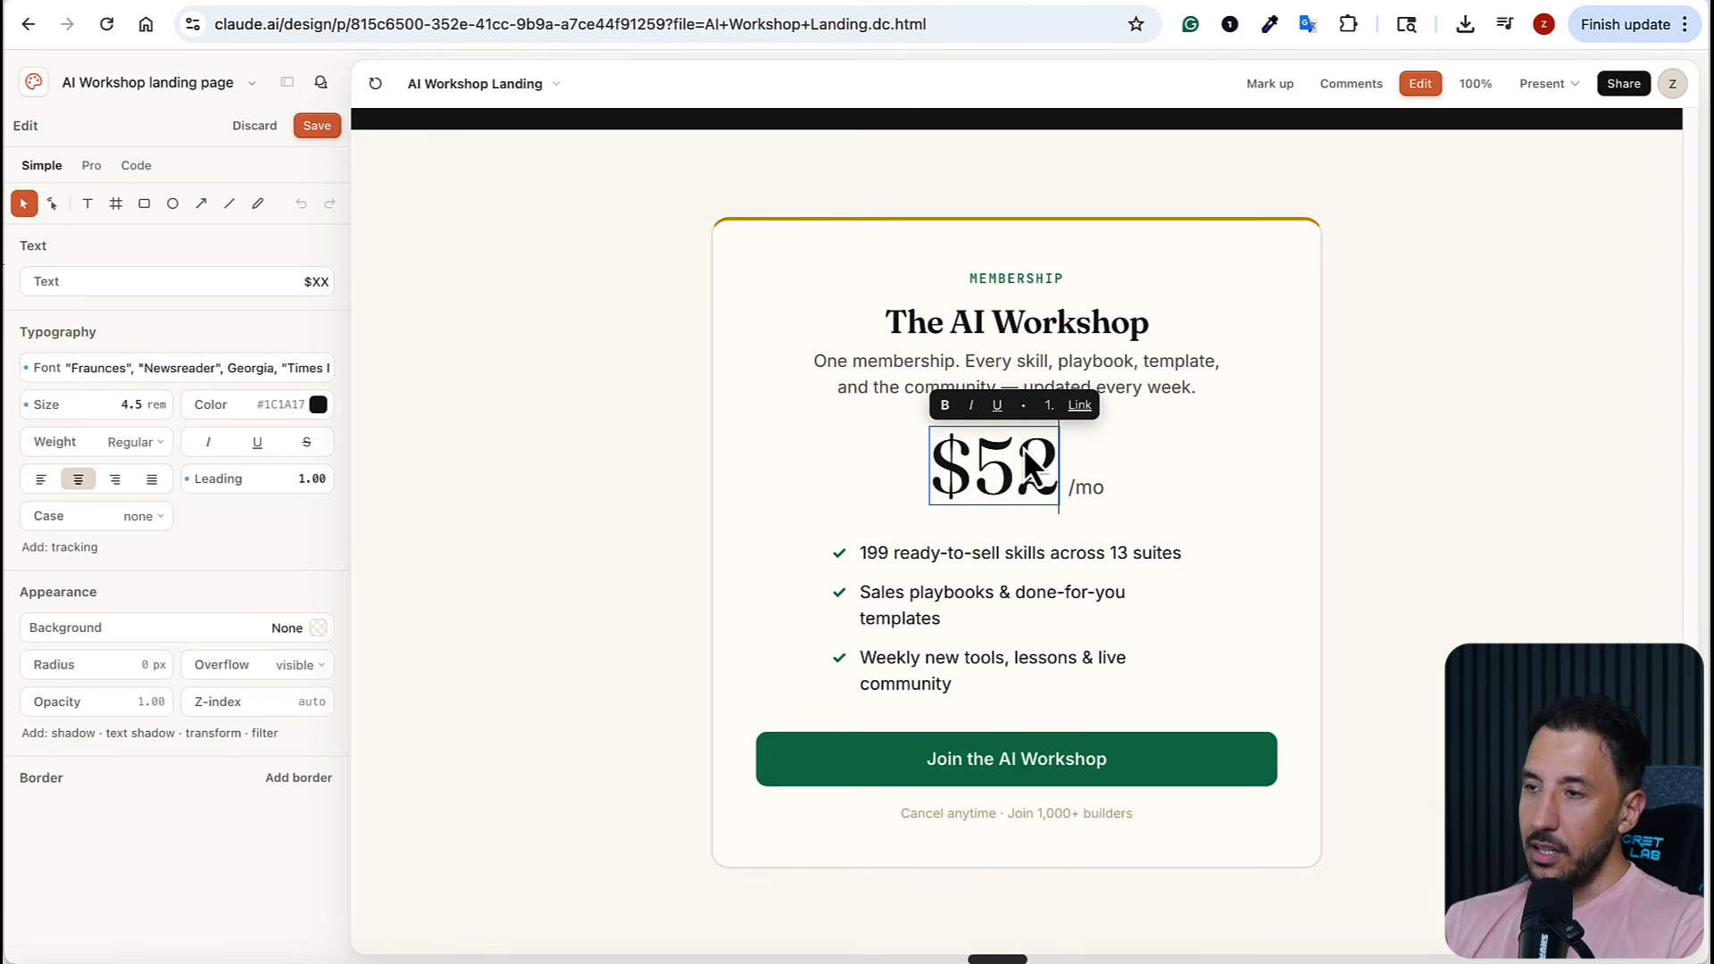
{"action": "key", "text": "BackSpace"}
{"action": "key", "text": "BackSpace"}
{"action": "key", "text": "BackSpace"}
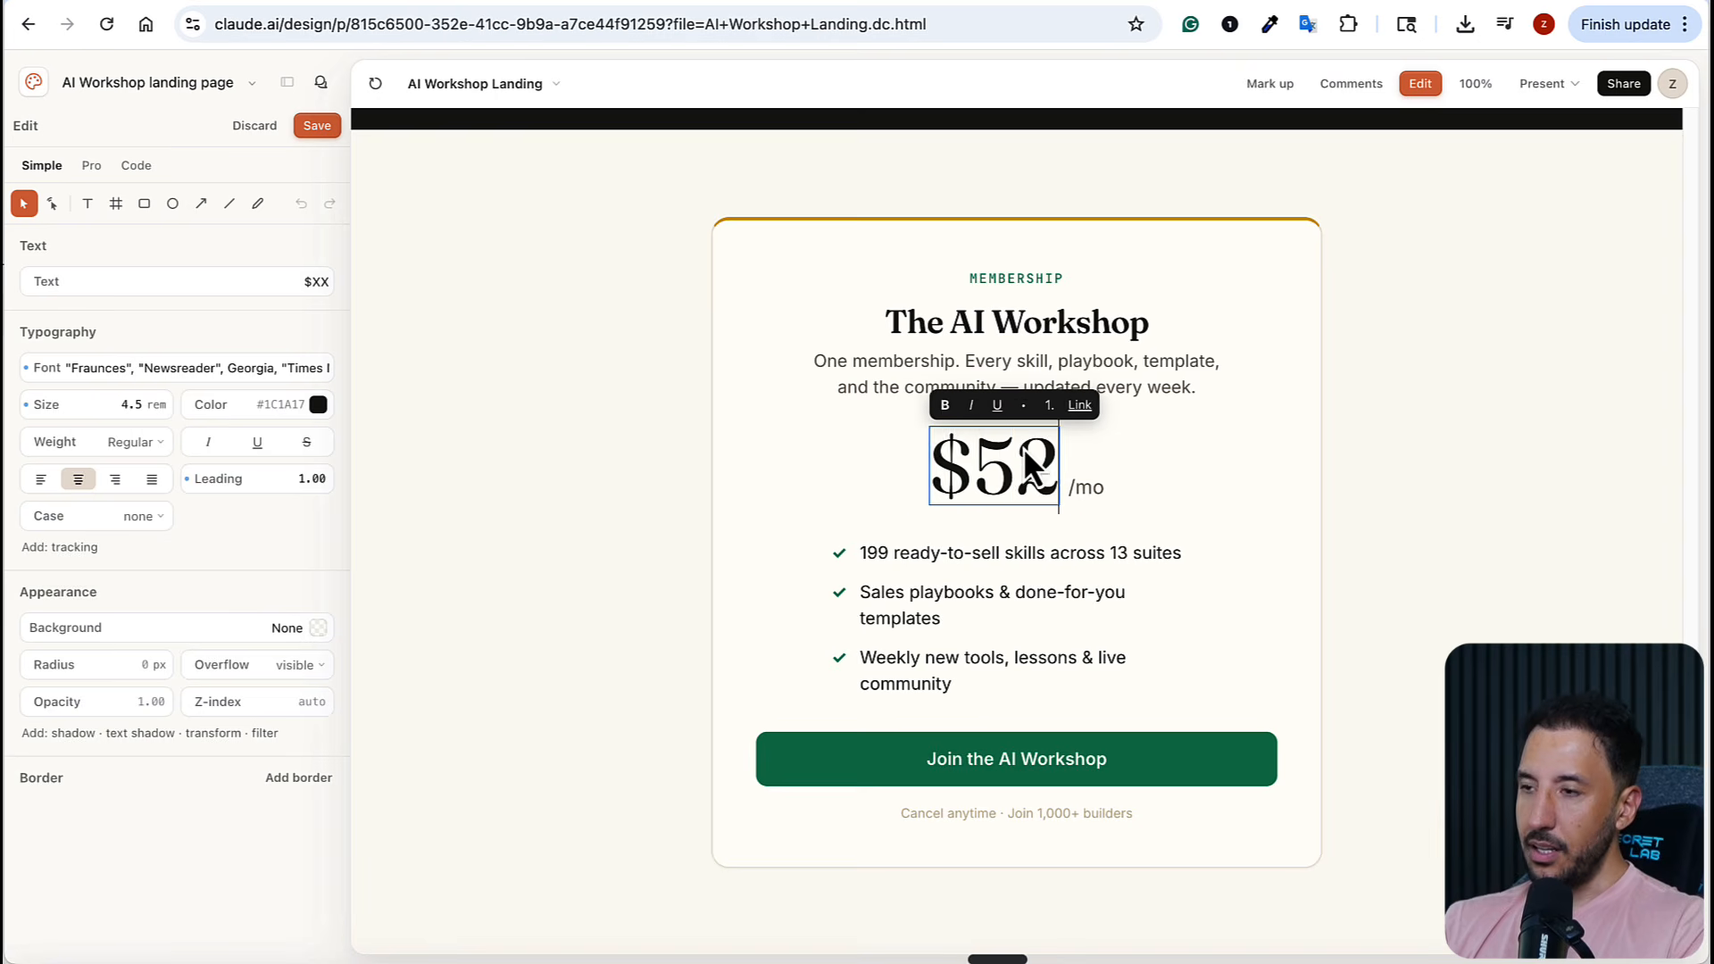
{"action": "type", "text": "9"}
{"action": "left_click", "coordinate": [1520, 475]}
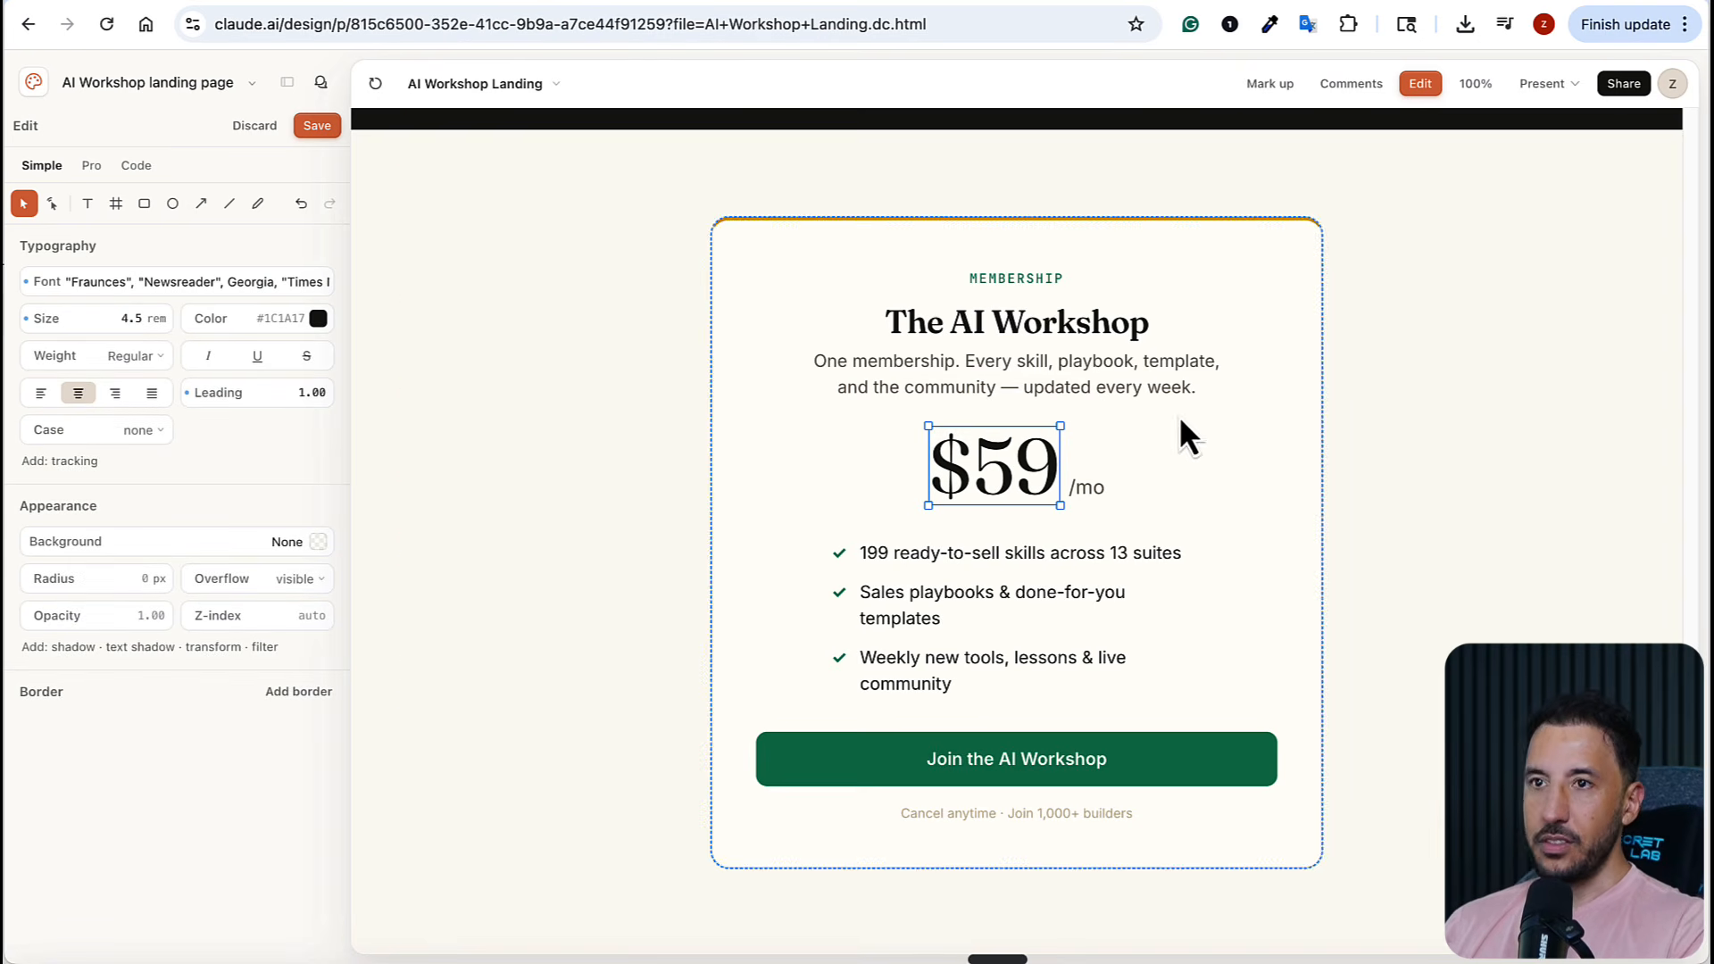
{"action": "left_click", "coordinate": [1053, 465]}
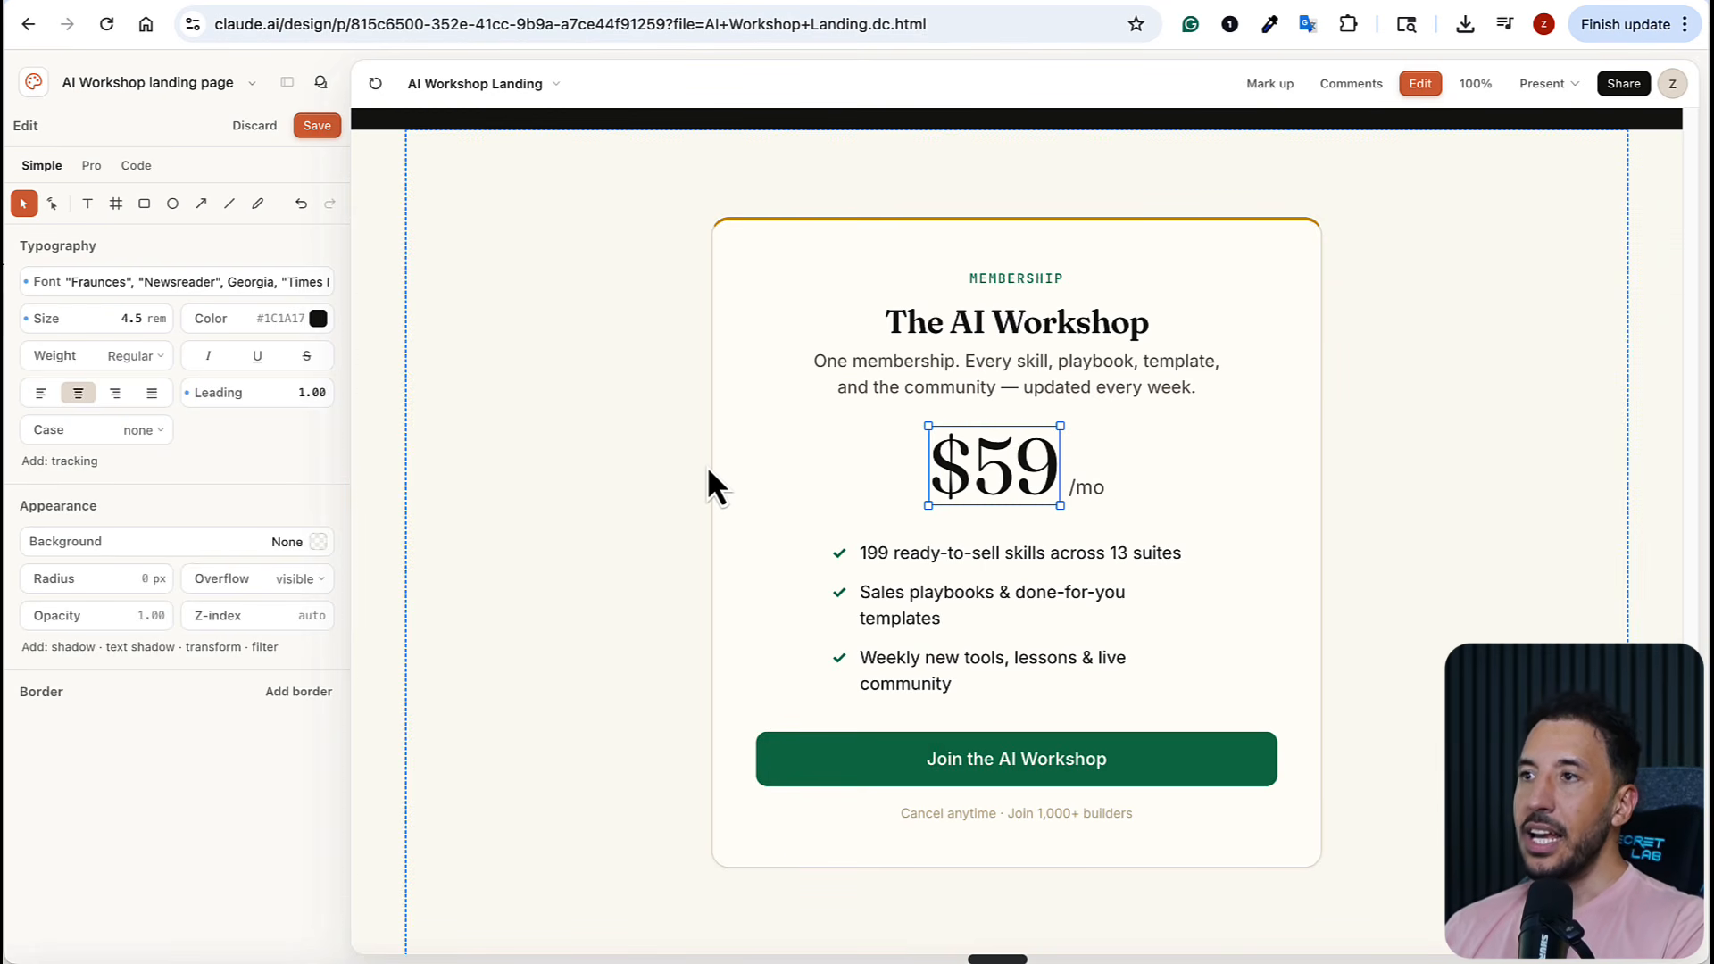
{"action": "scroll", "coordinate": [870, 405], "scroll_direction": "up", "scroll_amount": 15}
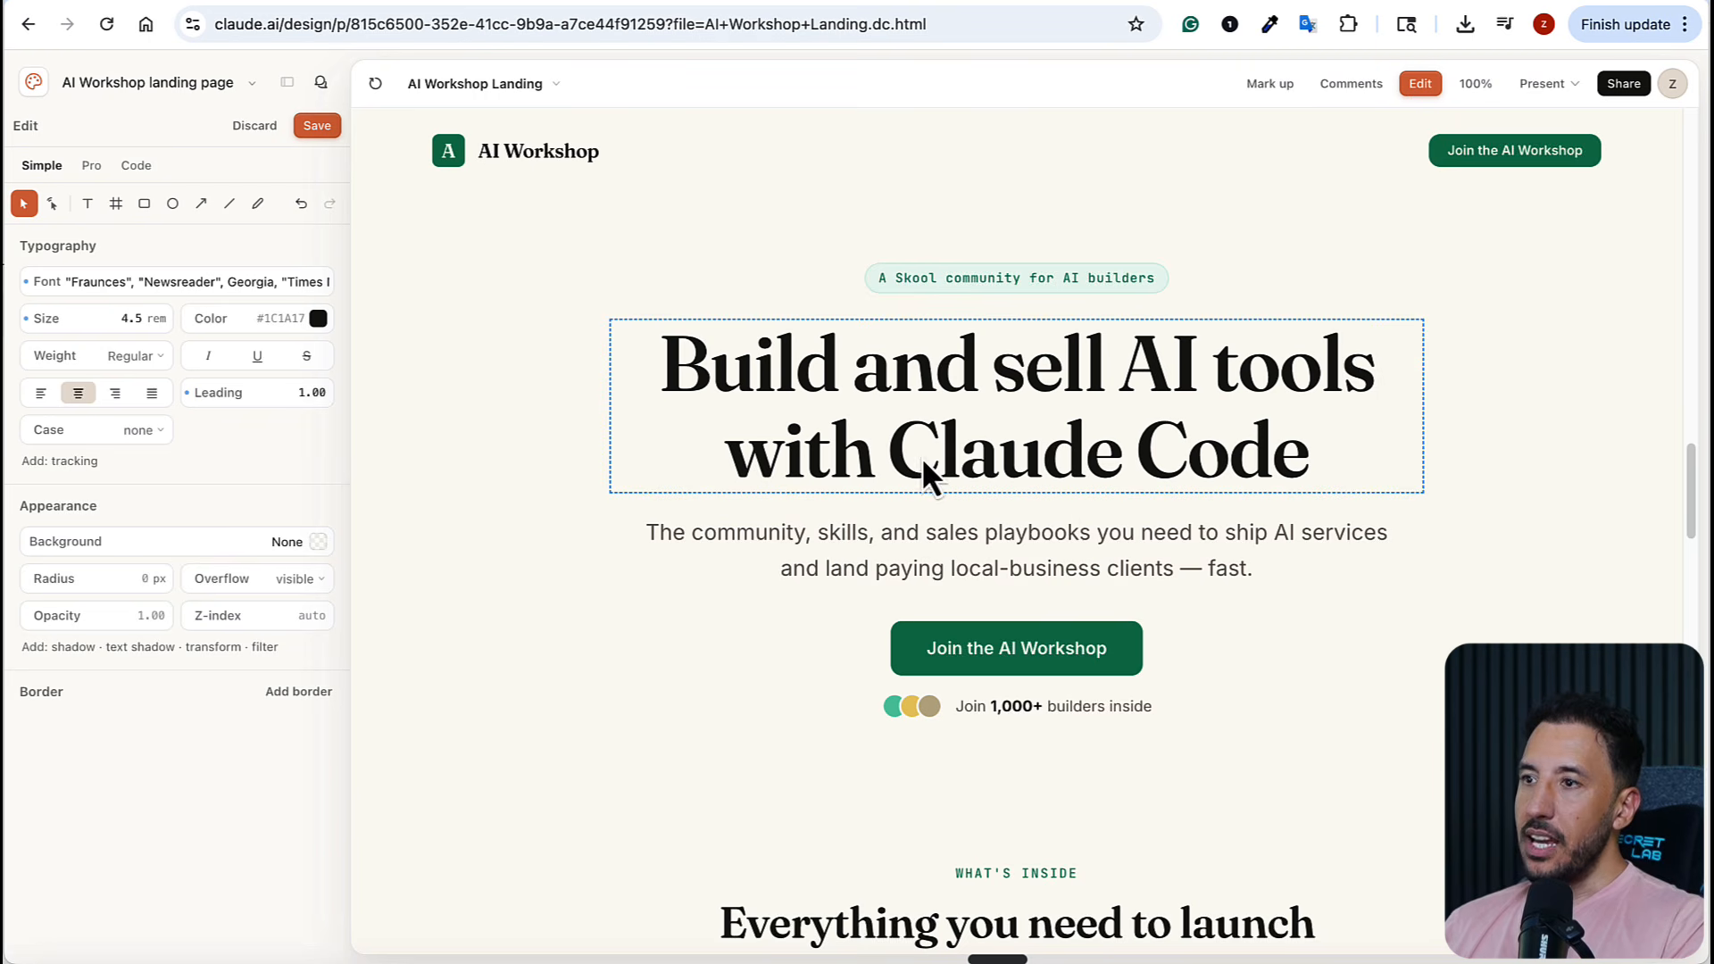
{"action": "left_click", "coordinate": [1416, 85]}
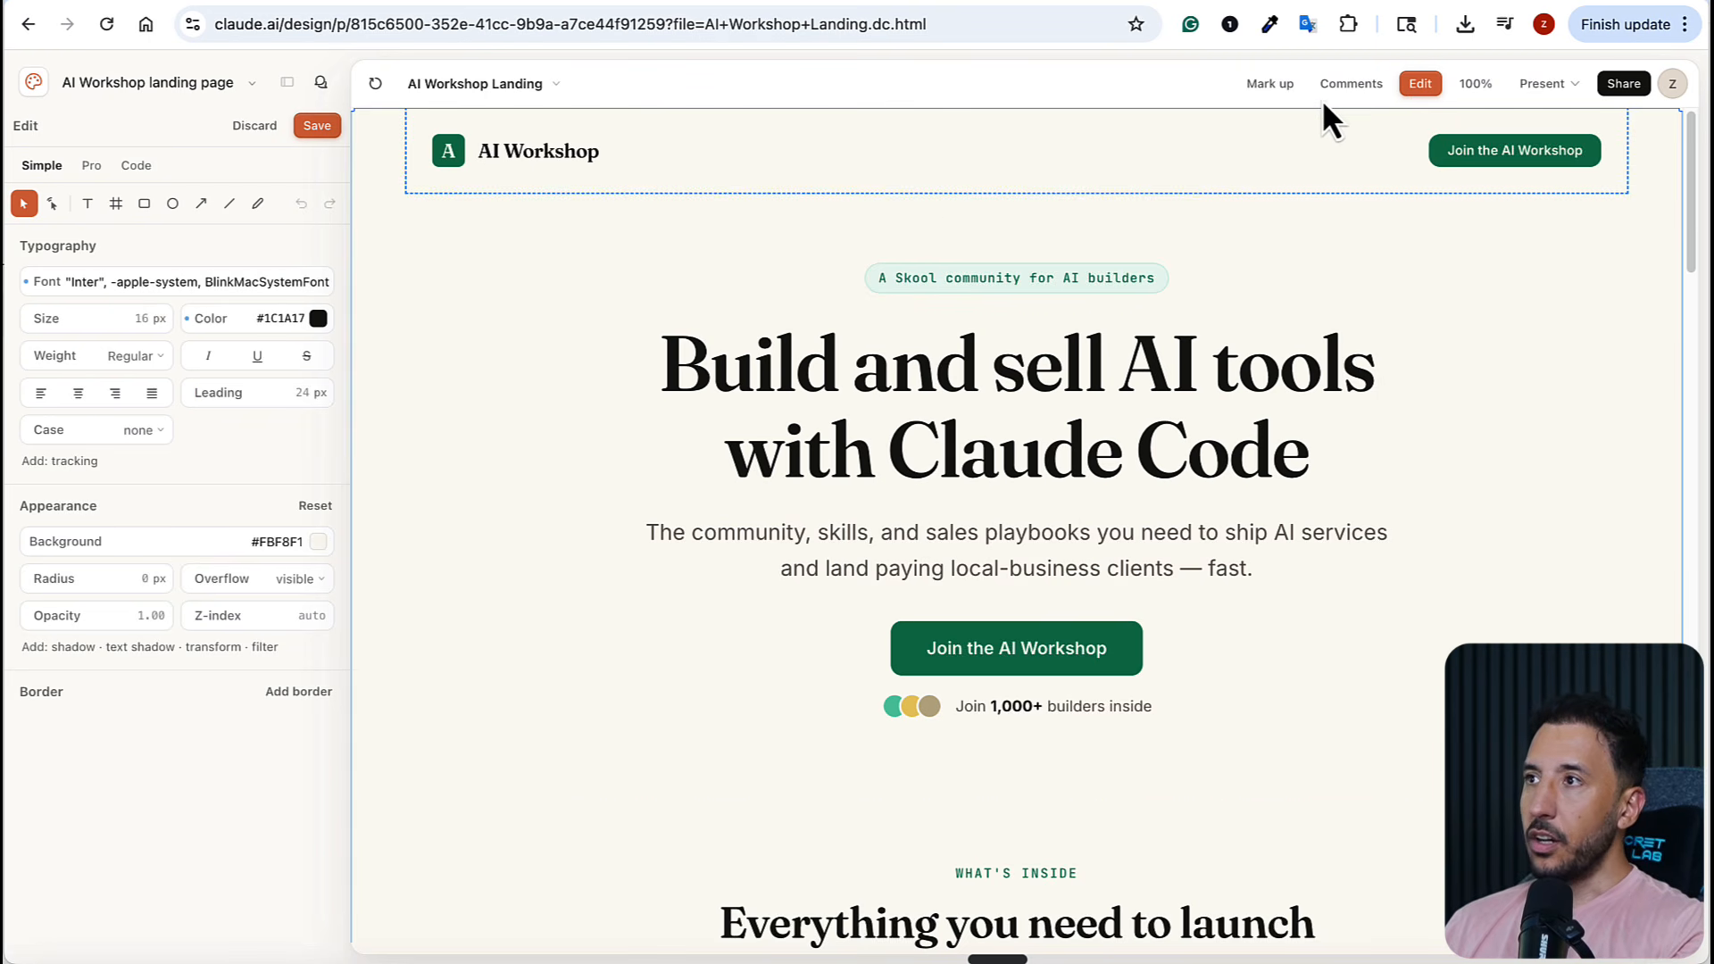
Comment "remove this section" on the hero's "A Skool community for AI builders" badge, send it to Claude, and close the comments
{"action": "left_click", "coordinate": [1326, 92]}
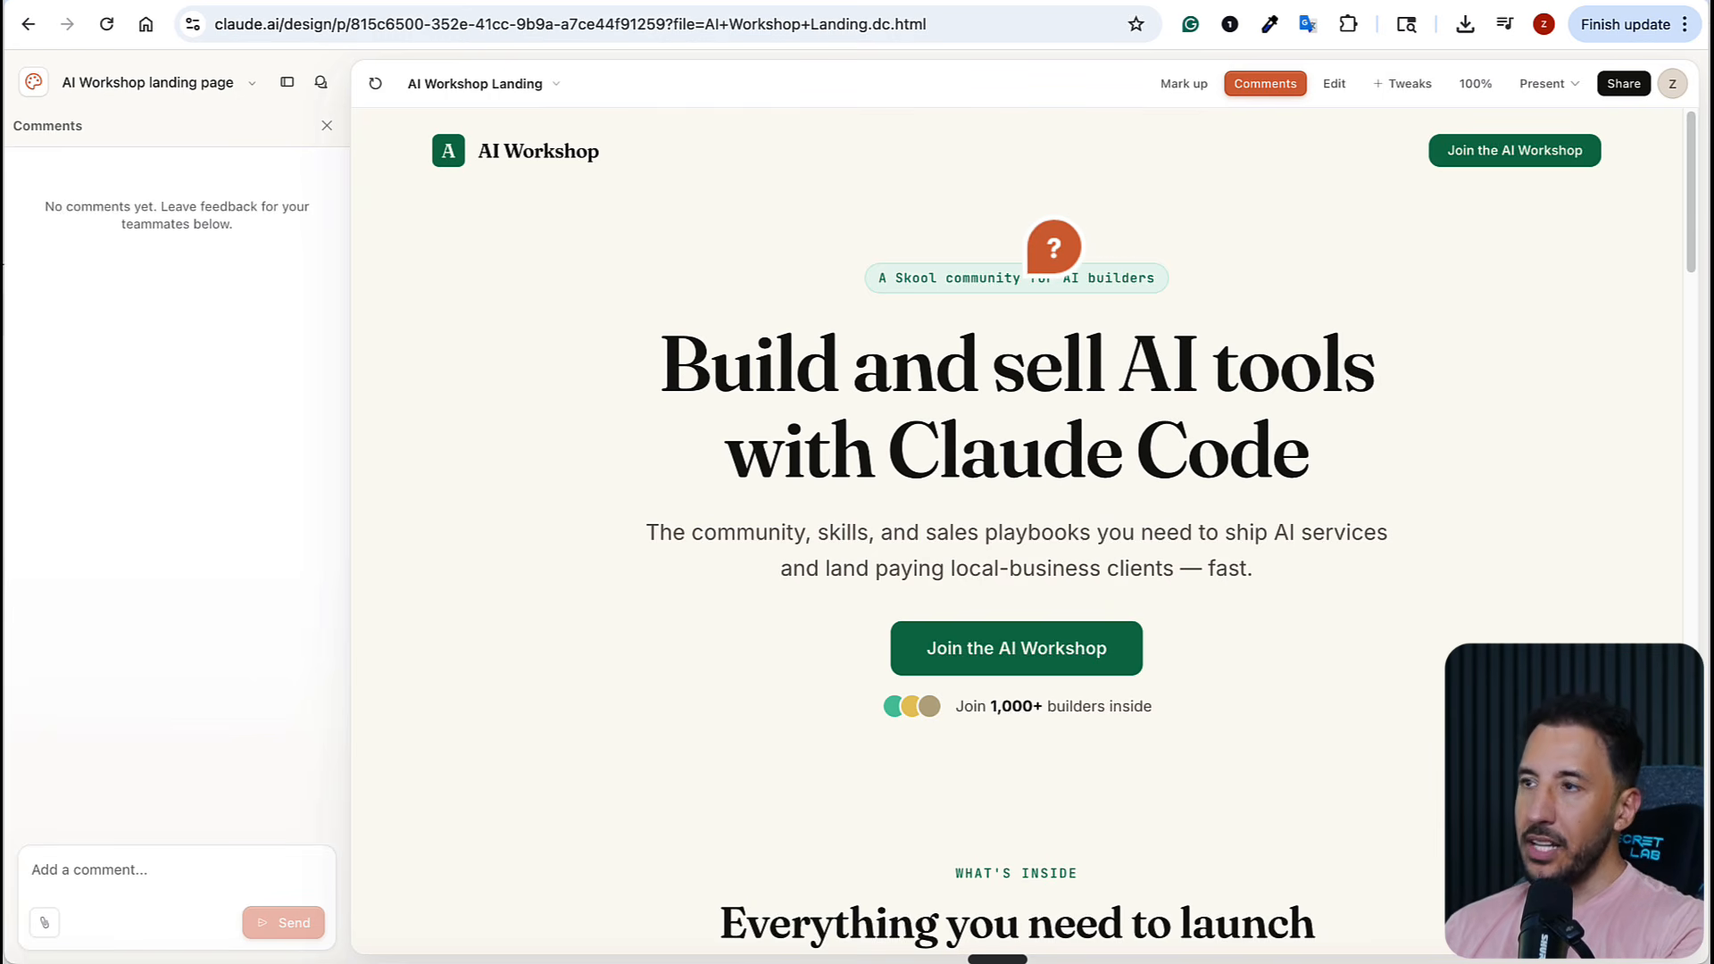
{"action": "left_click", "coordinate": [1090, 270]}
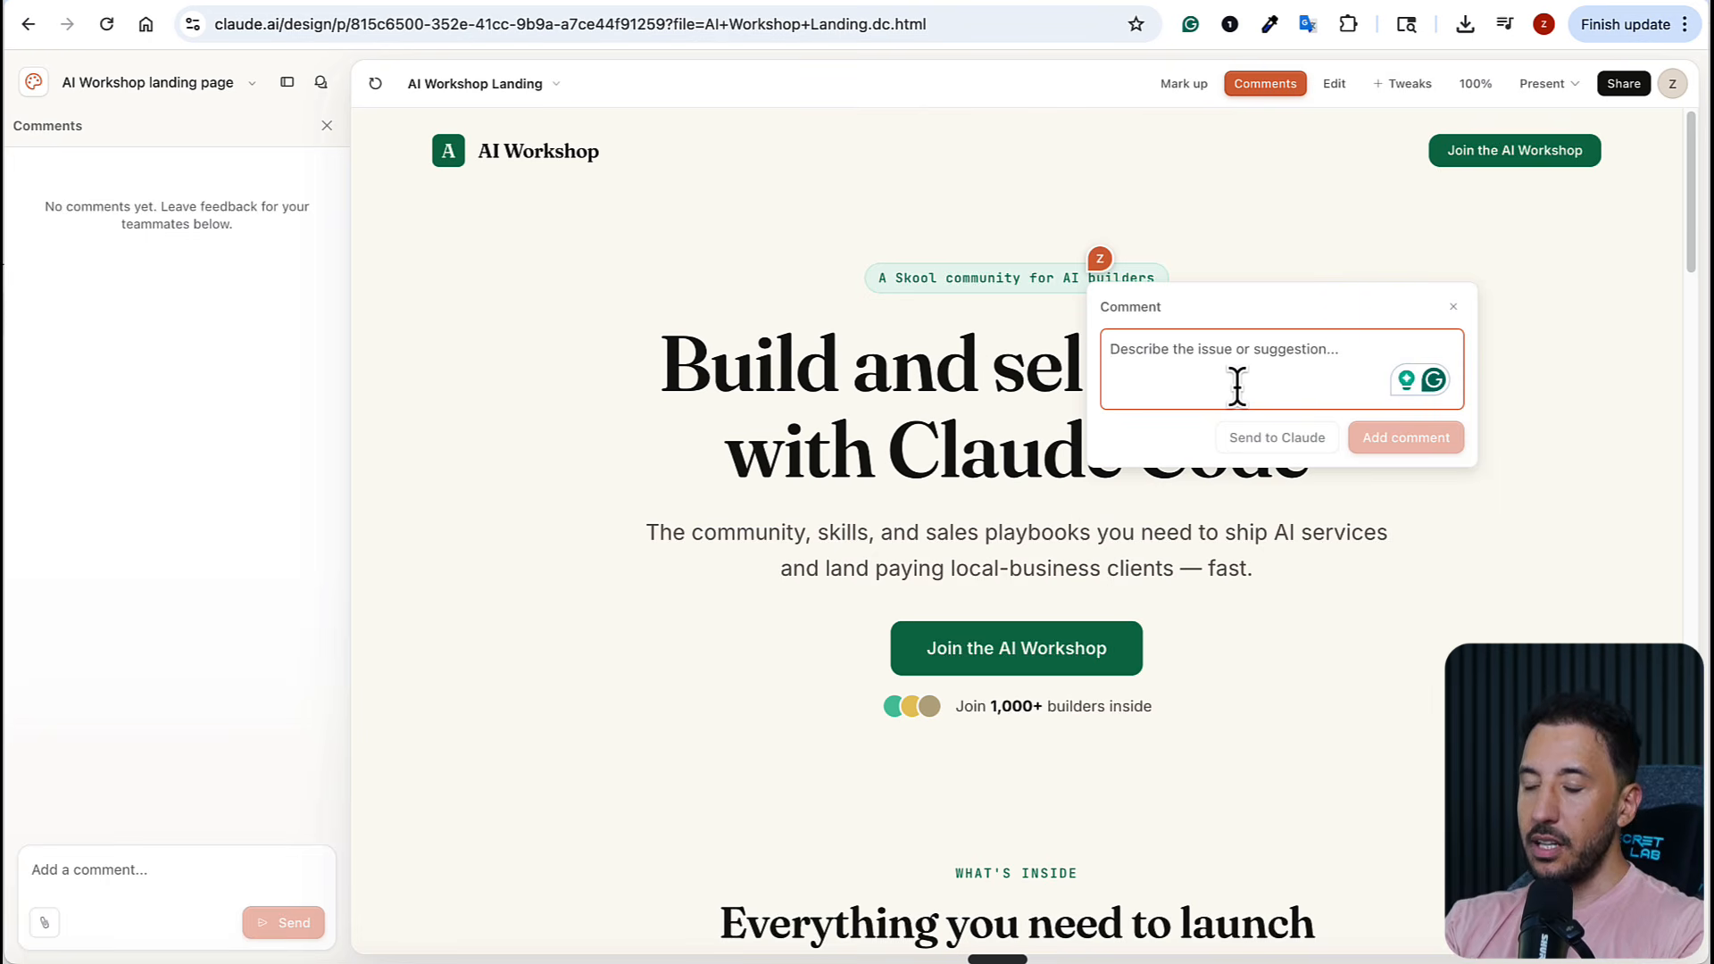
{"action": "type", "text": "remove this"}
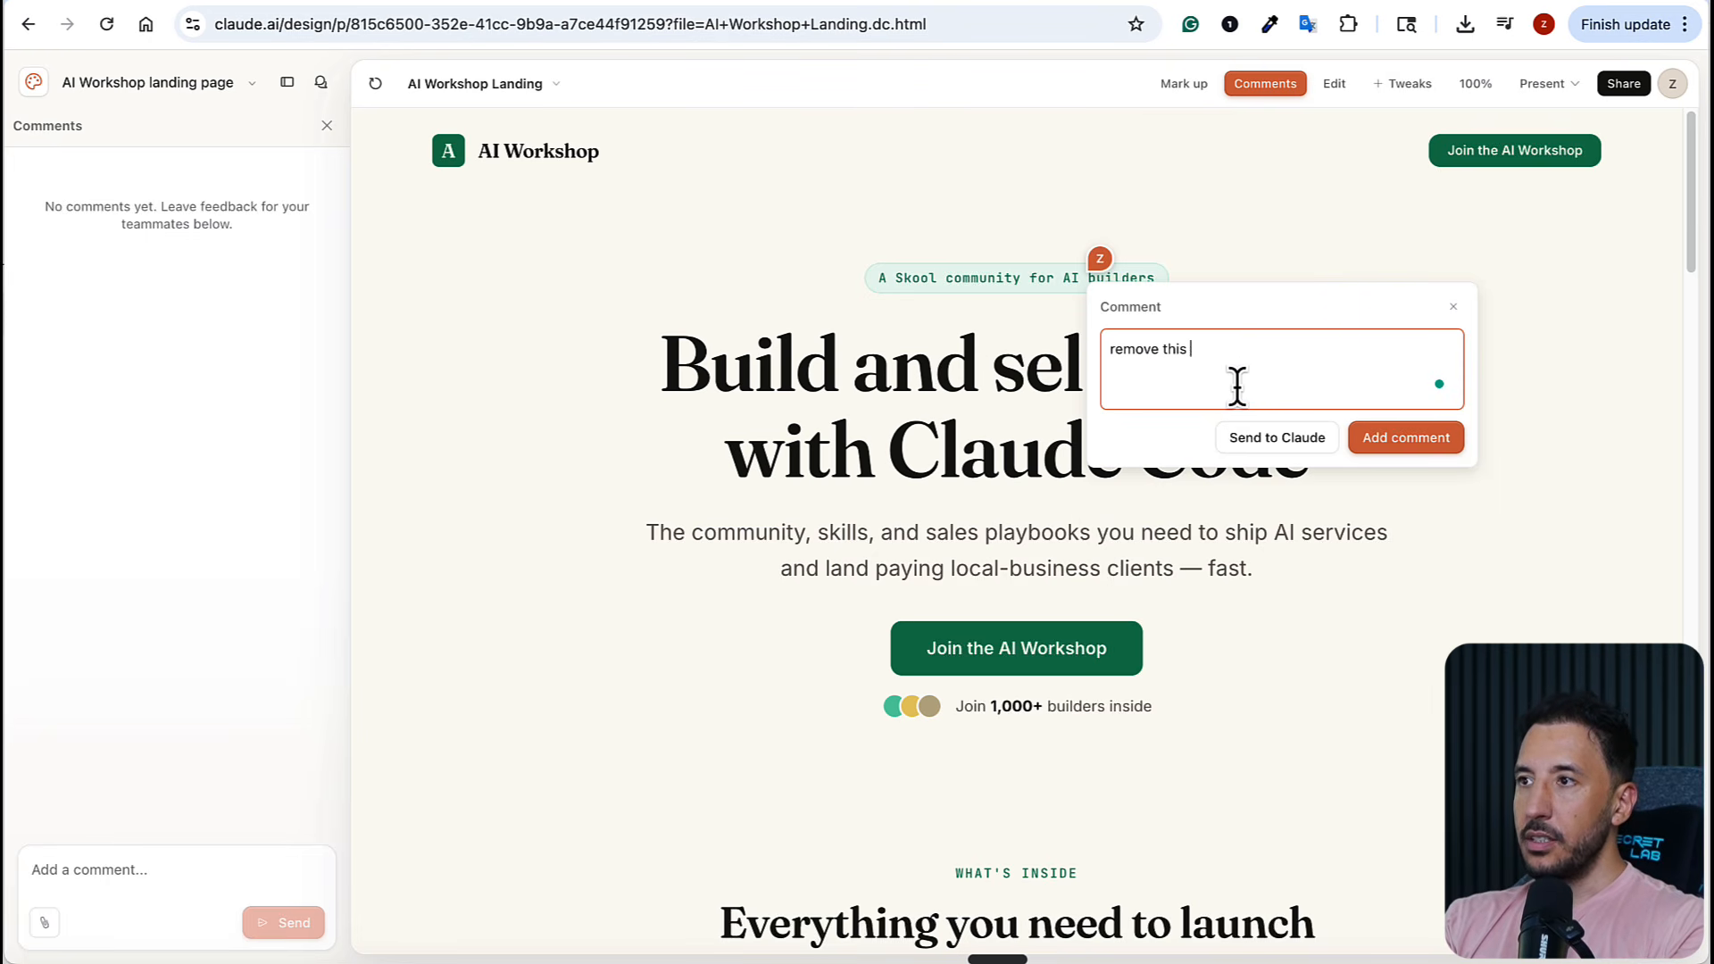
{"action": "type", "text": " section"}
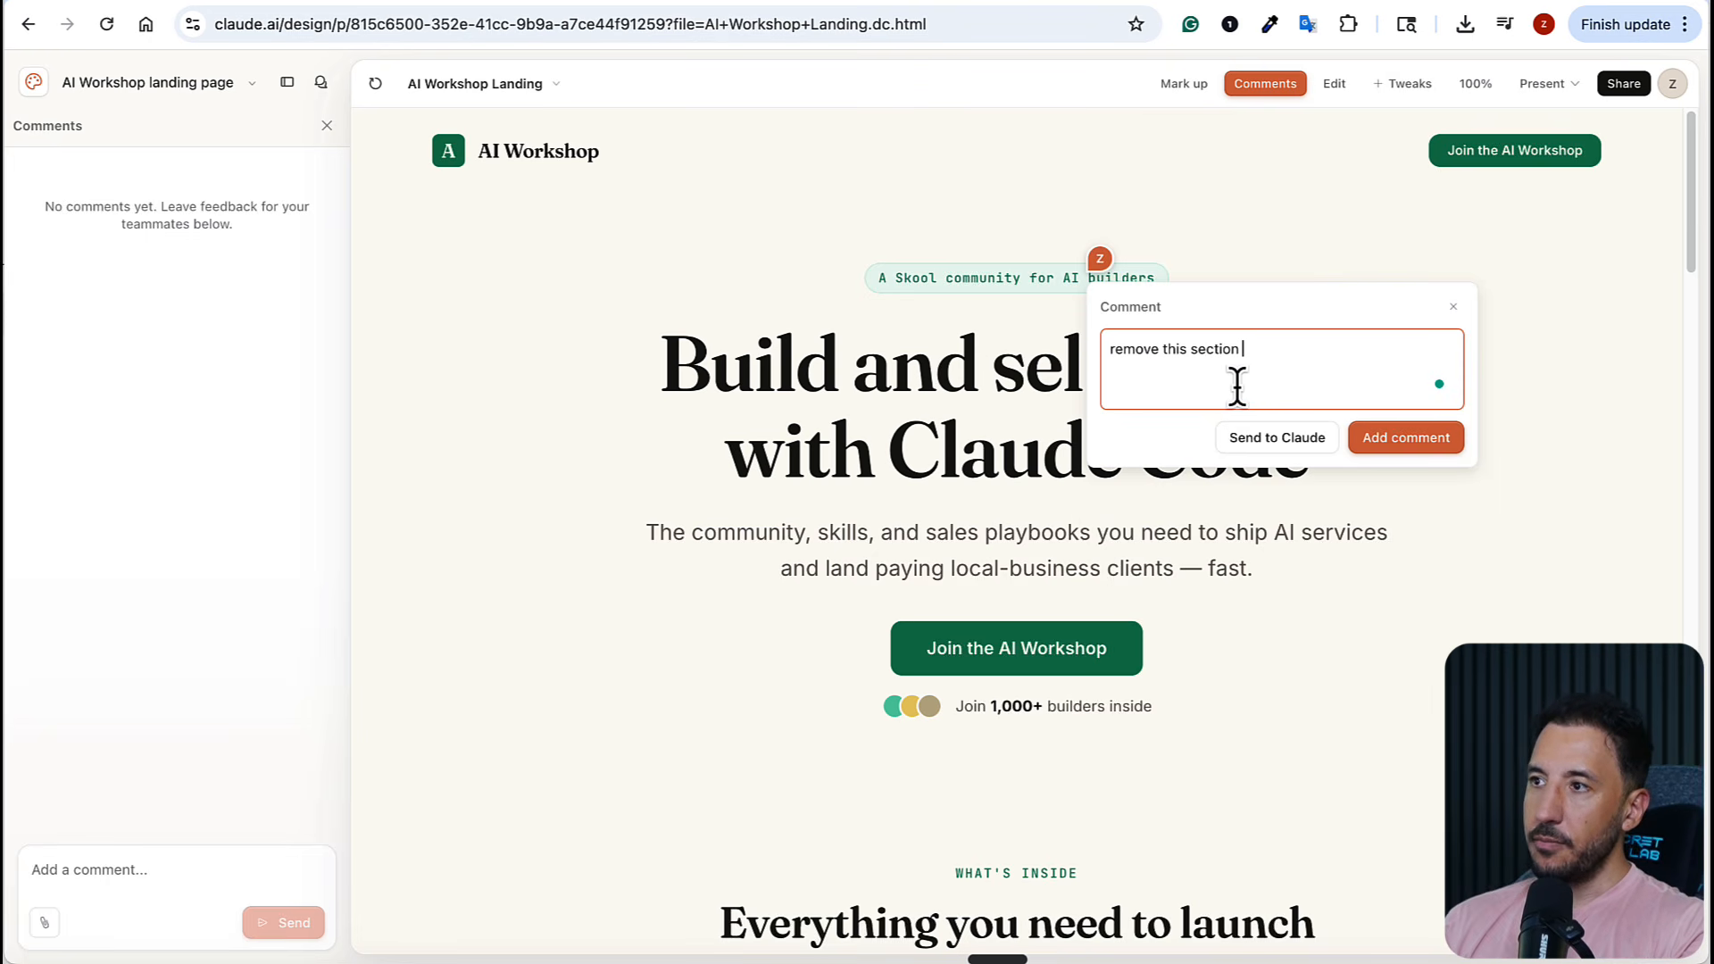
{"action": "left_click", "coordinate": [1261, 430]}
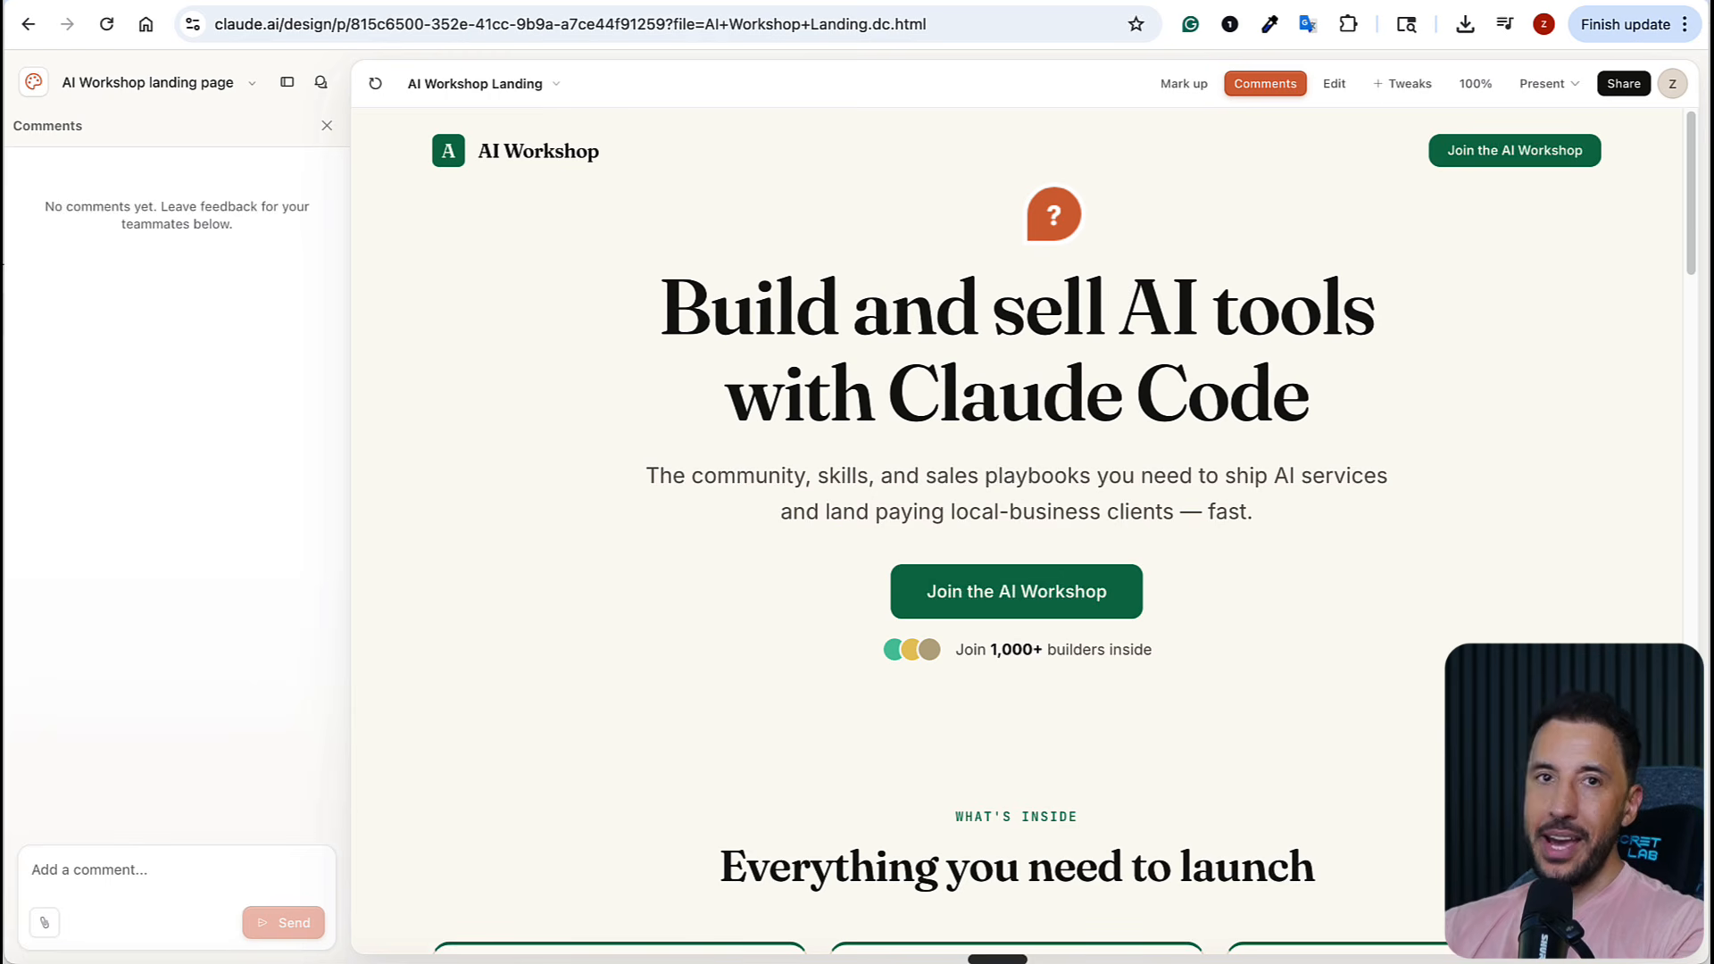
{"action": "key", "text": "Escape"}
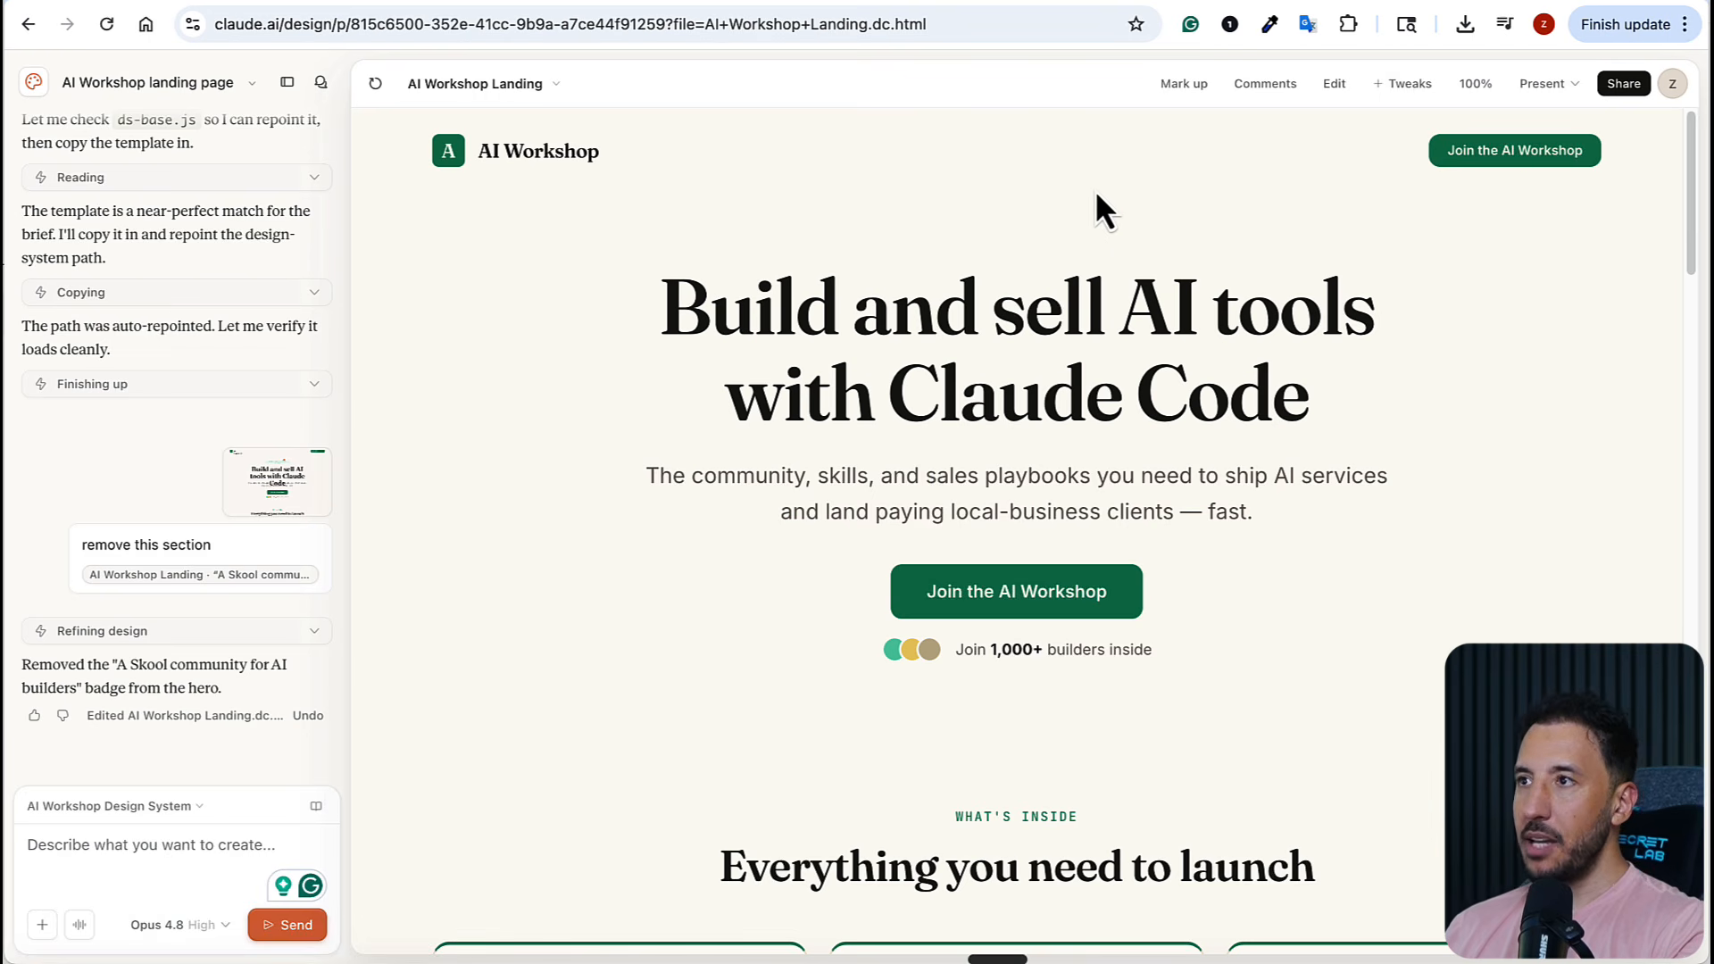
Mark up the "For creators, freelancers & agencies" heading with the note "remove the @ sign" and send it to Claude
{"action": "left_click", "coordinate": [1184, 84]}
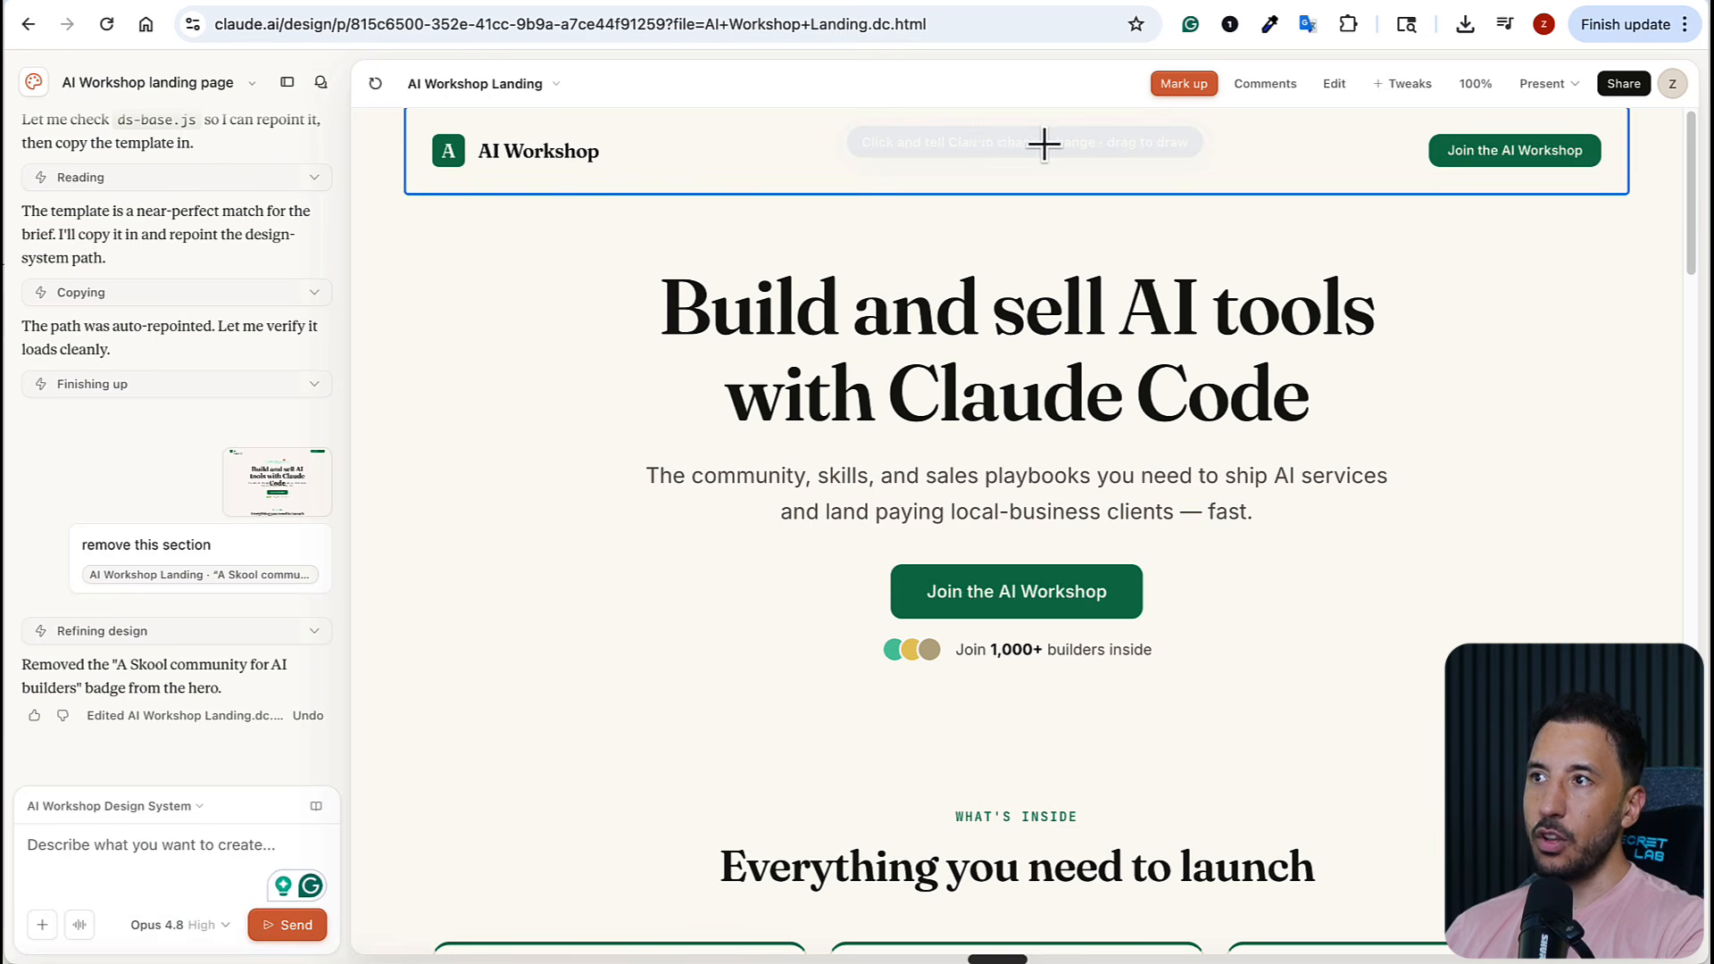
{"action": "scroll", "coordinate": [972, 665], "scroll_direction": "down", "scroll_amount": 8}
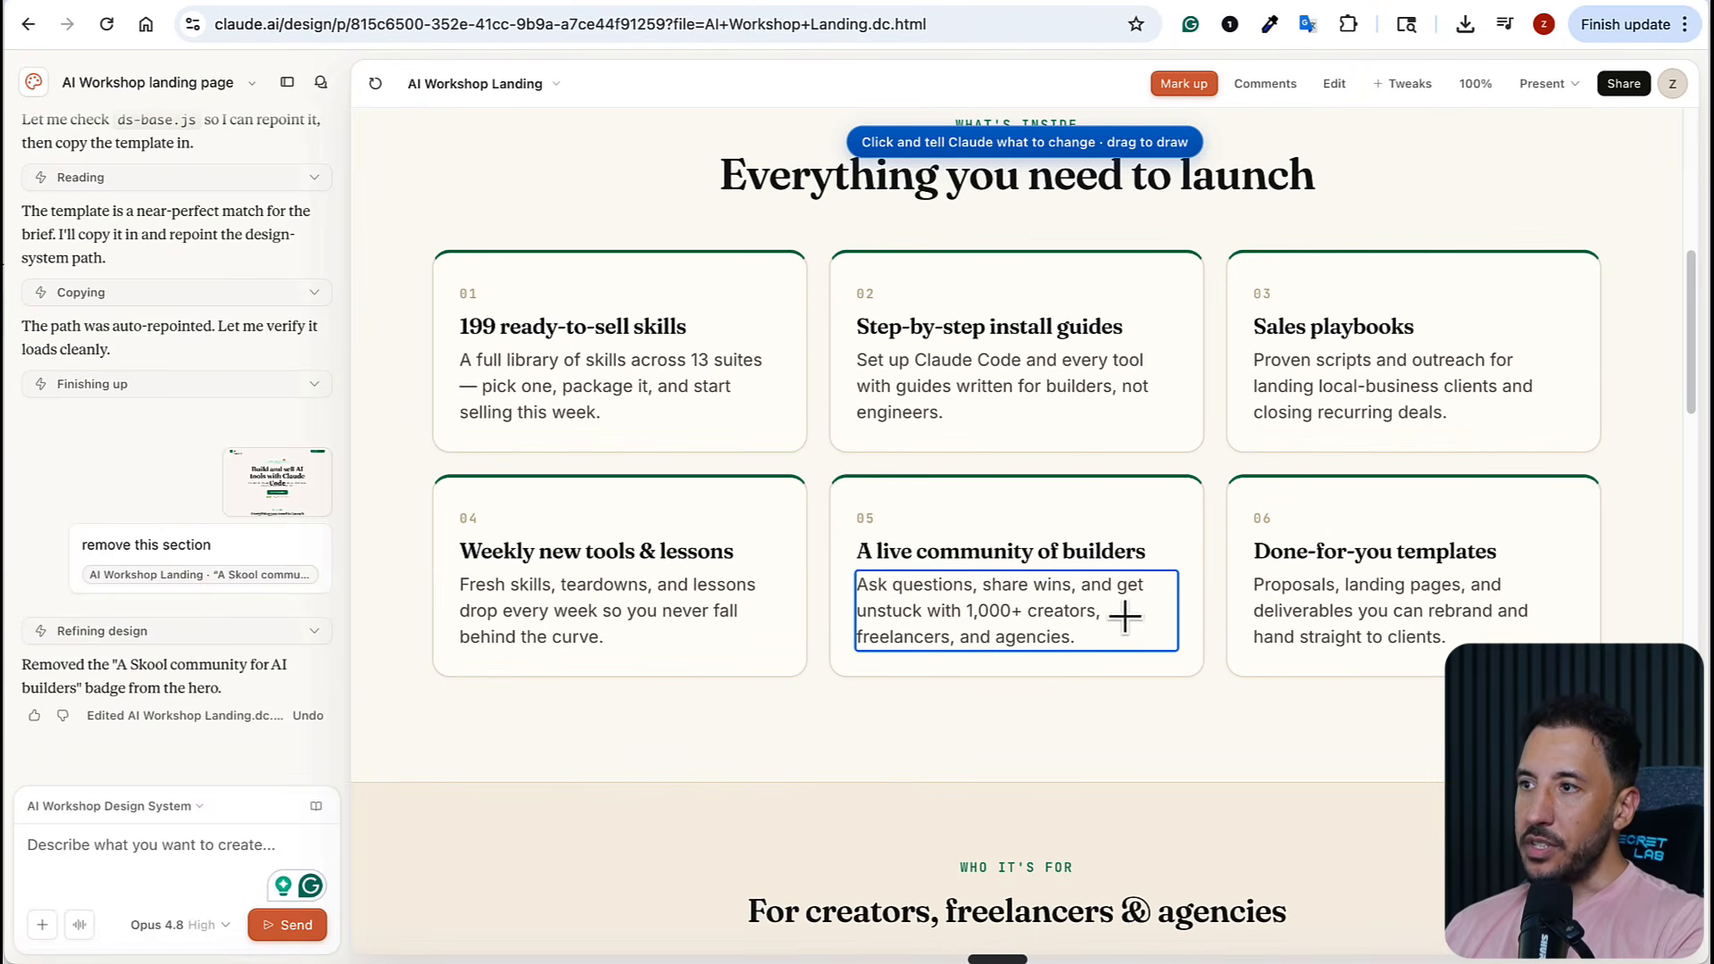
{"action": "scroll", "coordinate": [1113, 558], "scroll_direction": "down", "scroll_amount": 5}
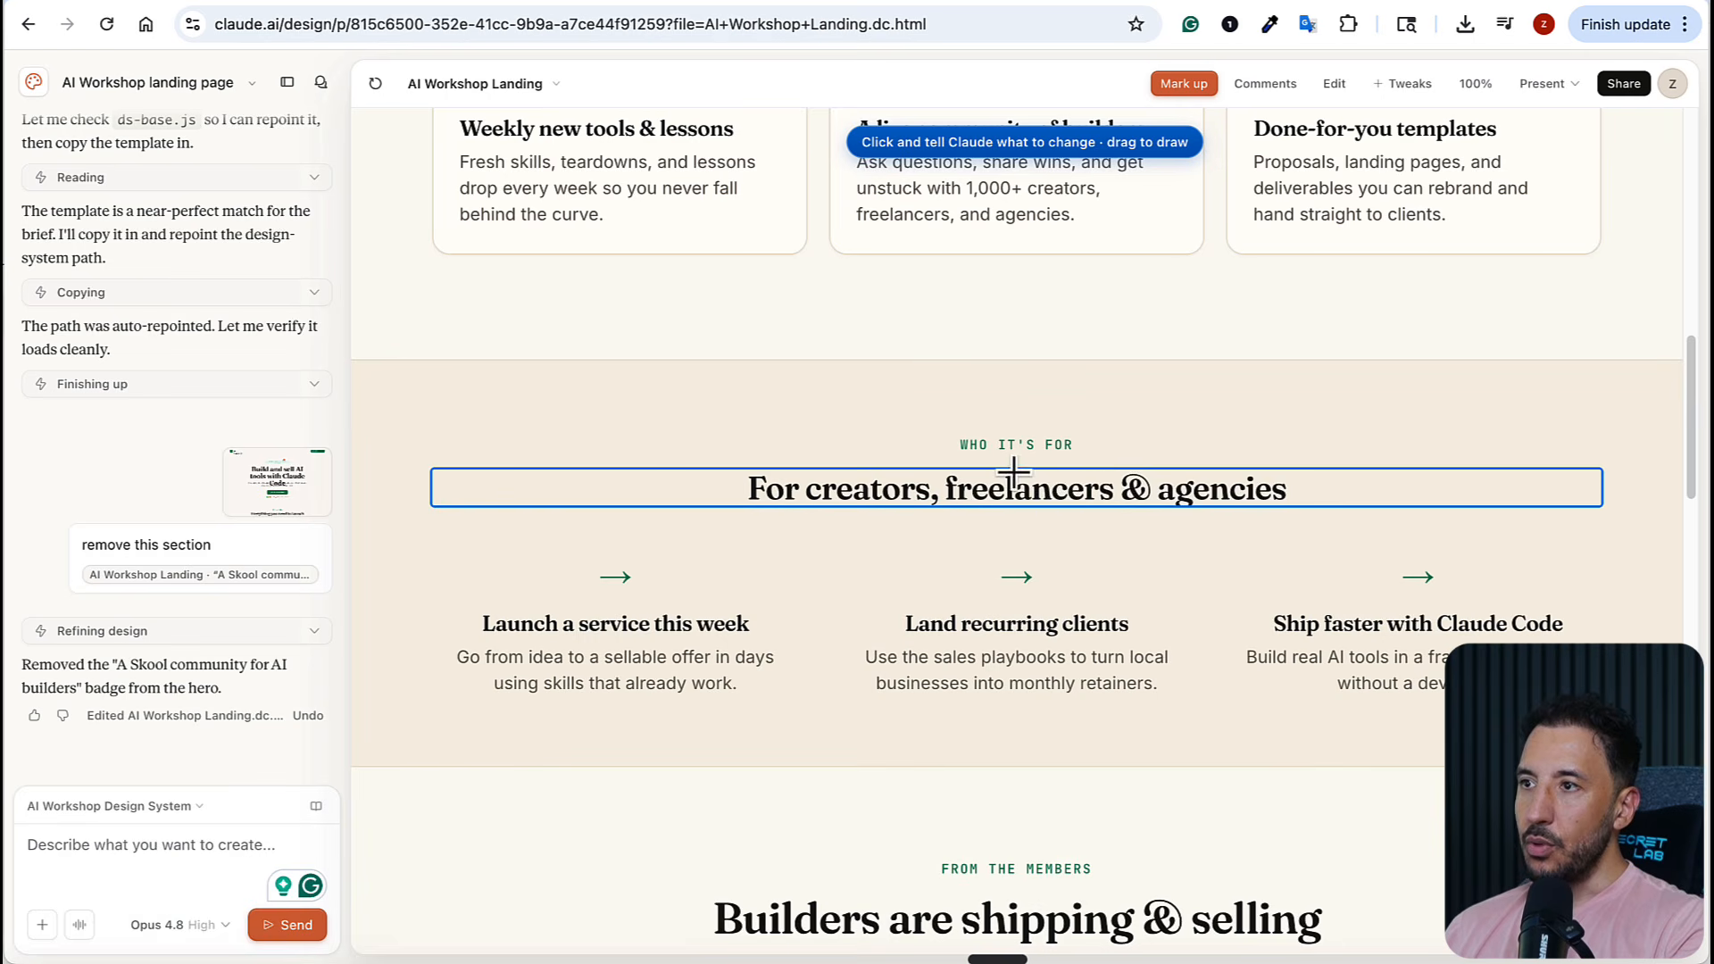
{"action": "left_click", "coordinate": [1145, 488]}
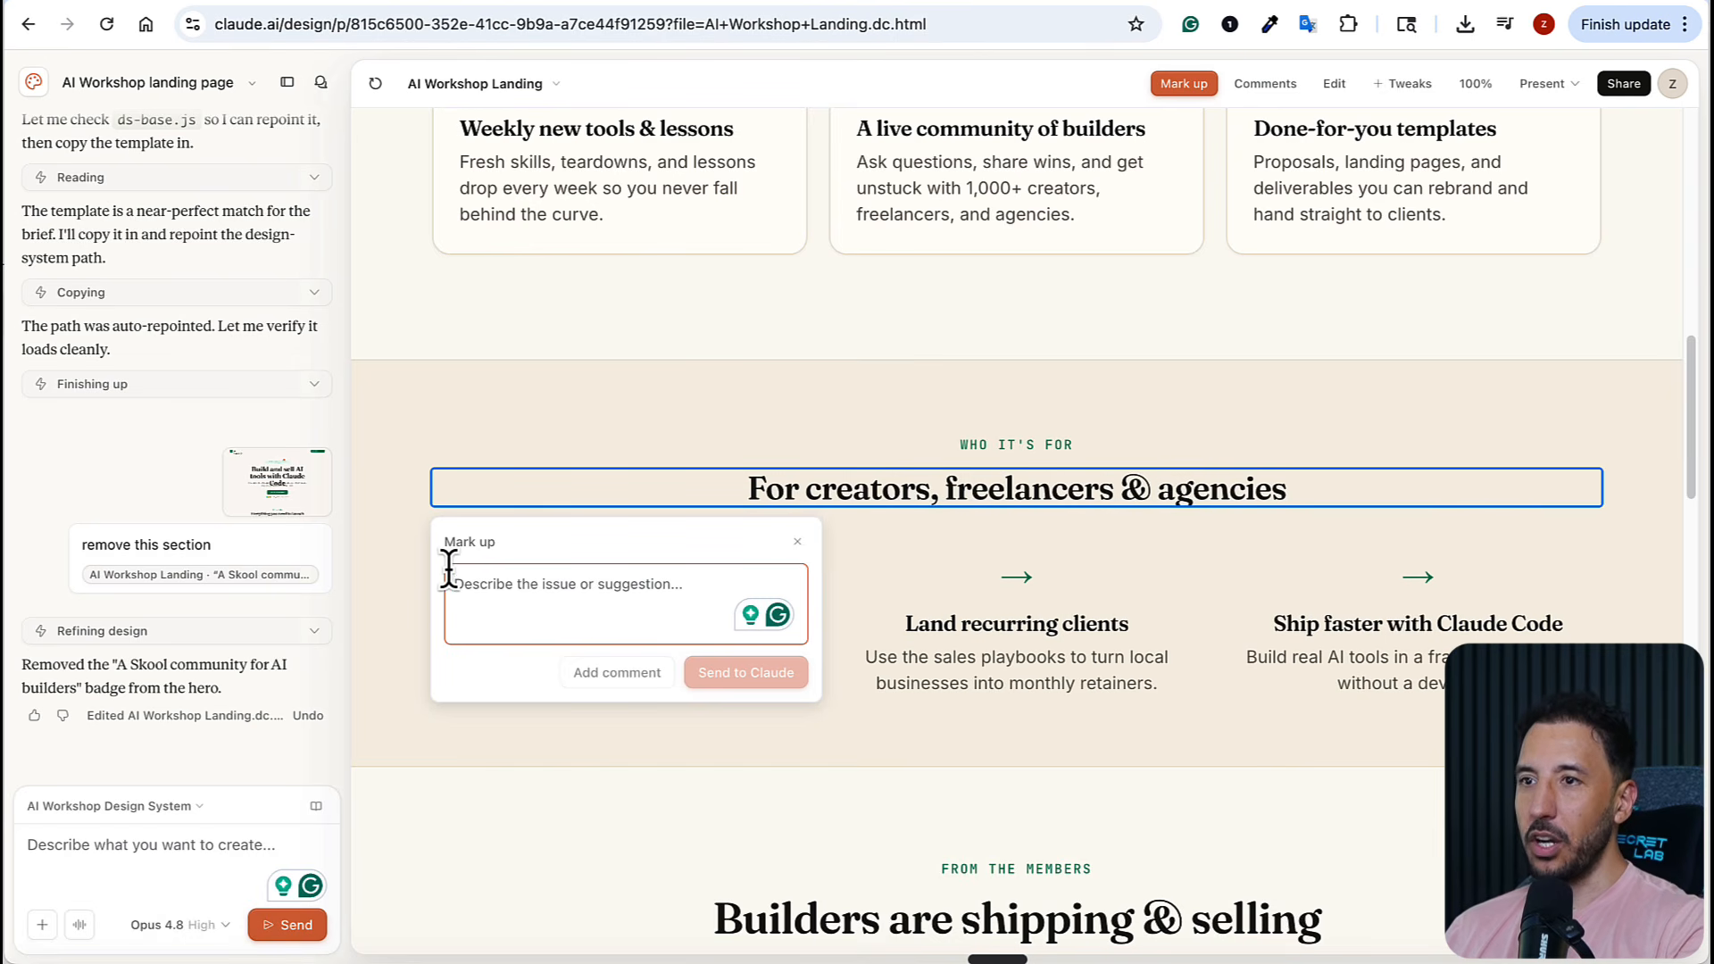
{"action": "type", "text": "remvo"}
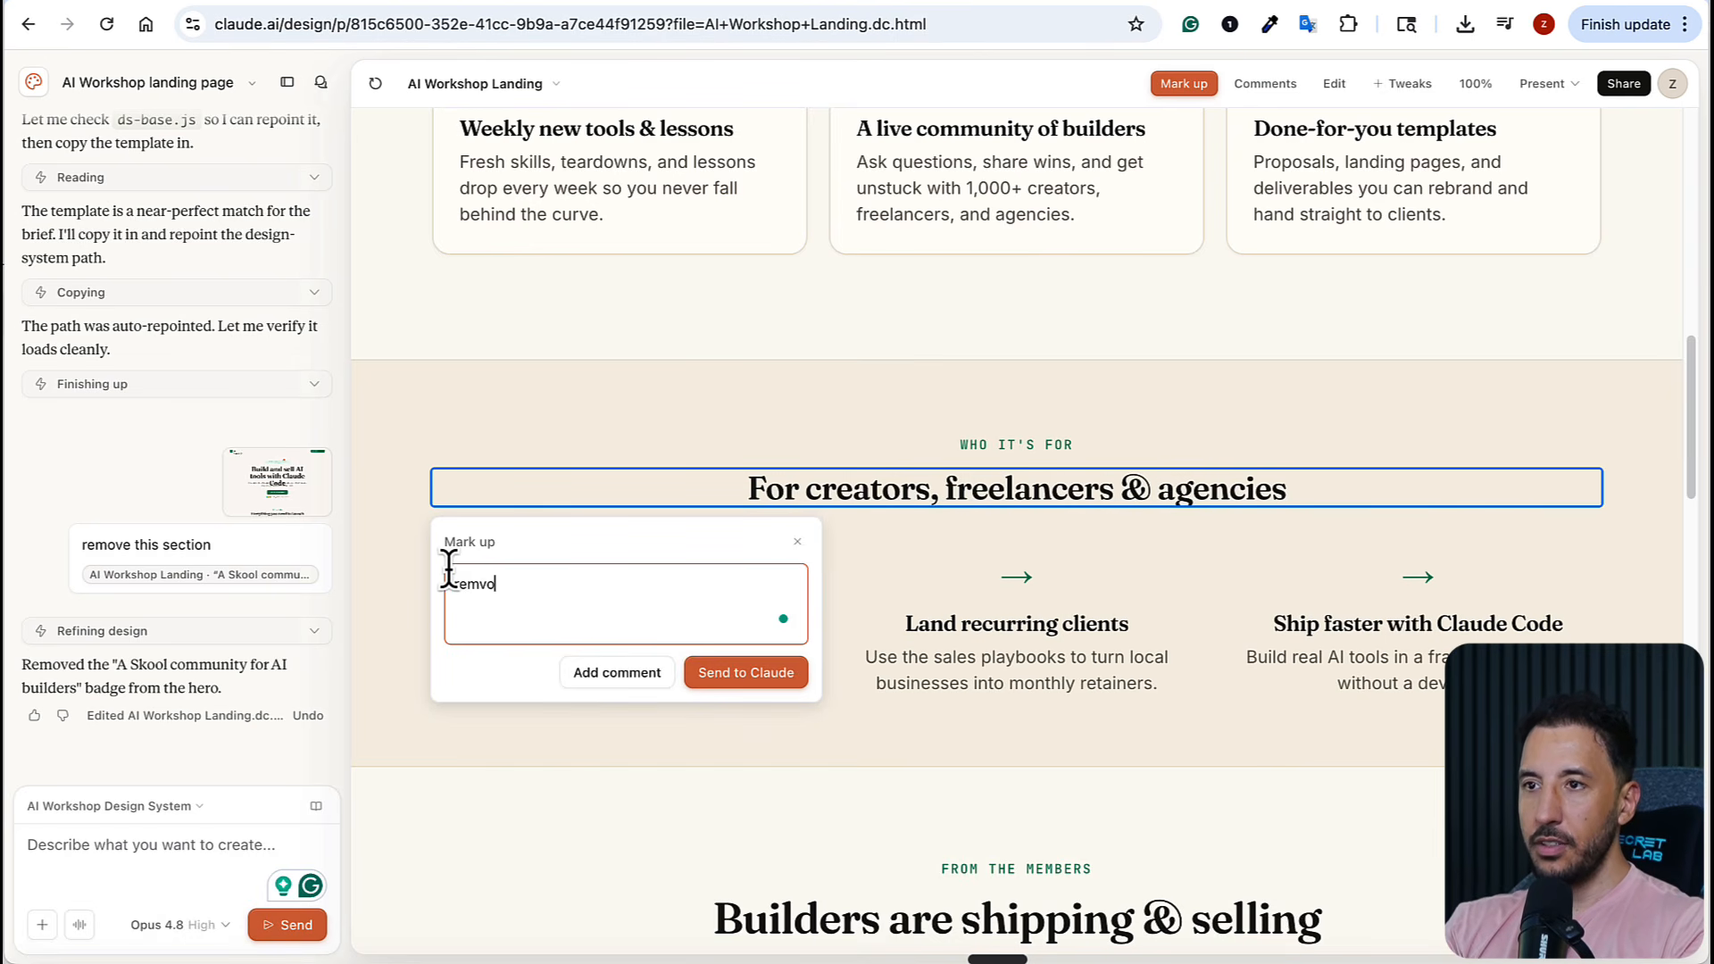
{"action": "key", "text": "BackSpace"}
{"action": "key", "text": "BackSpace"}
{"action": "type", "text": "ove the @ sign"}
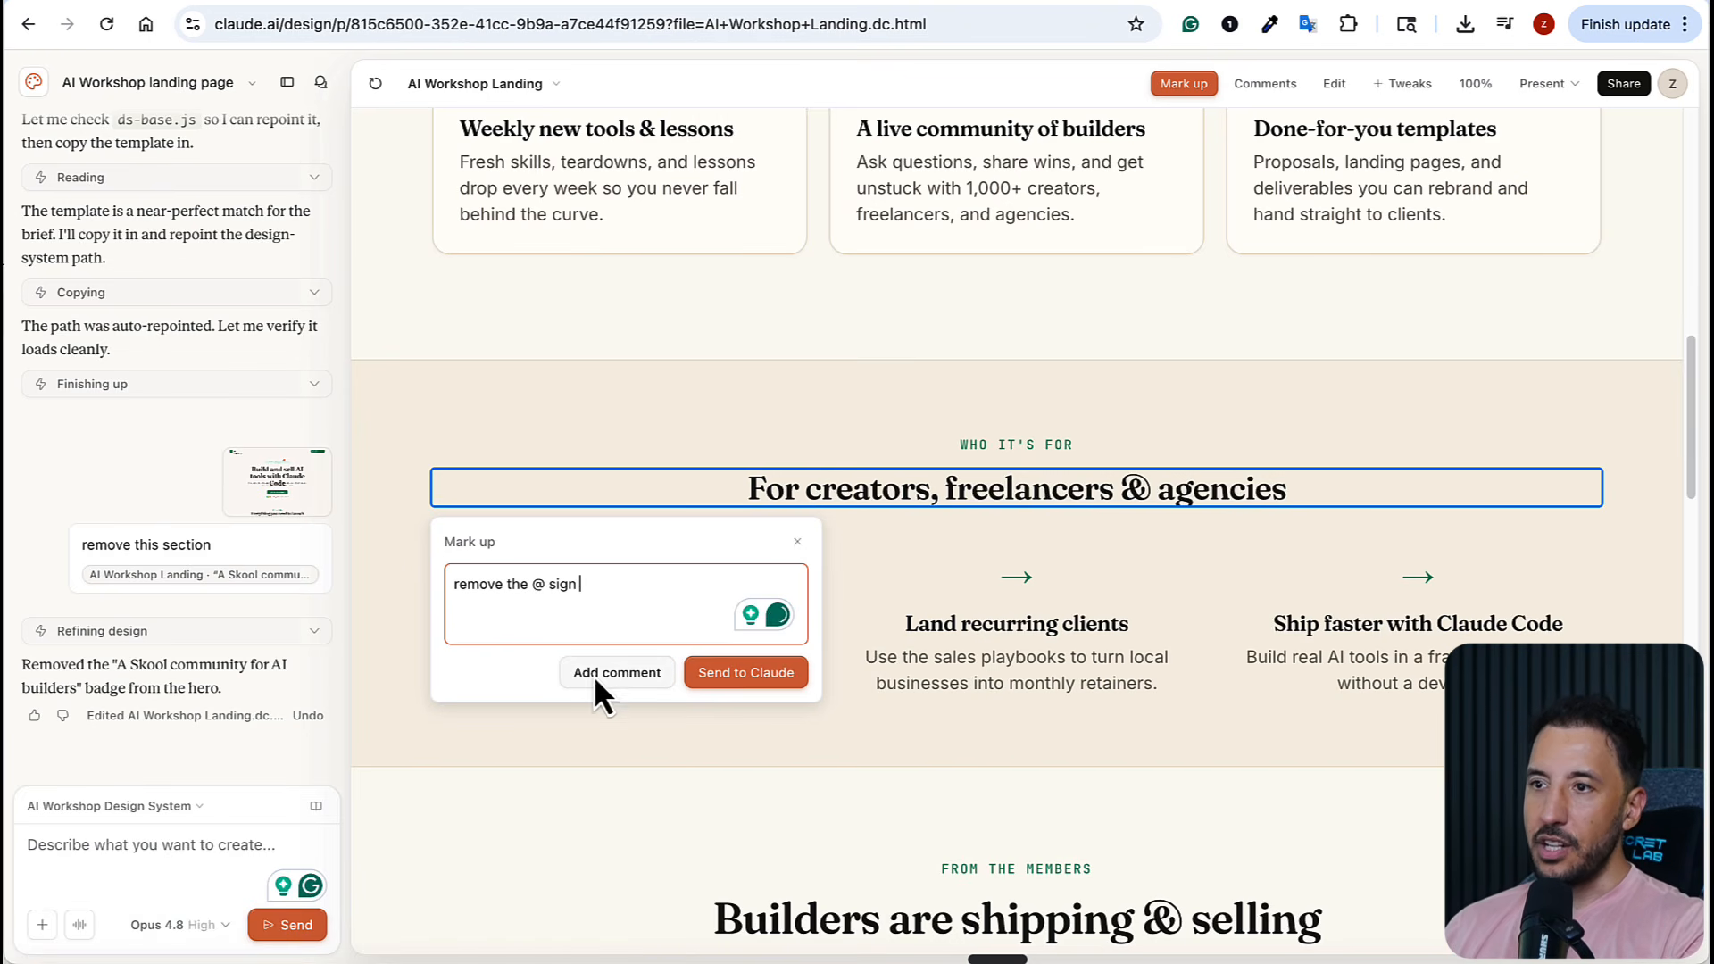
{"action": "left_click", "coordinate": [698, 672]}
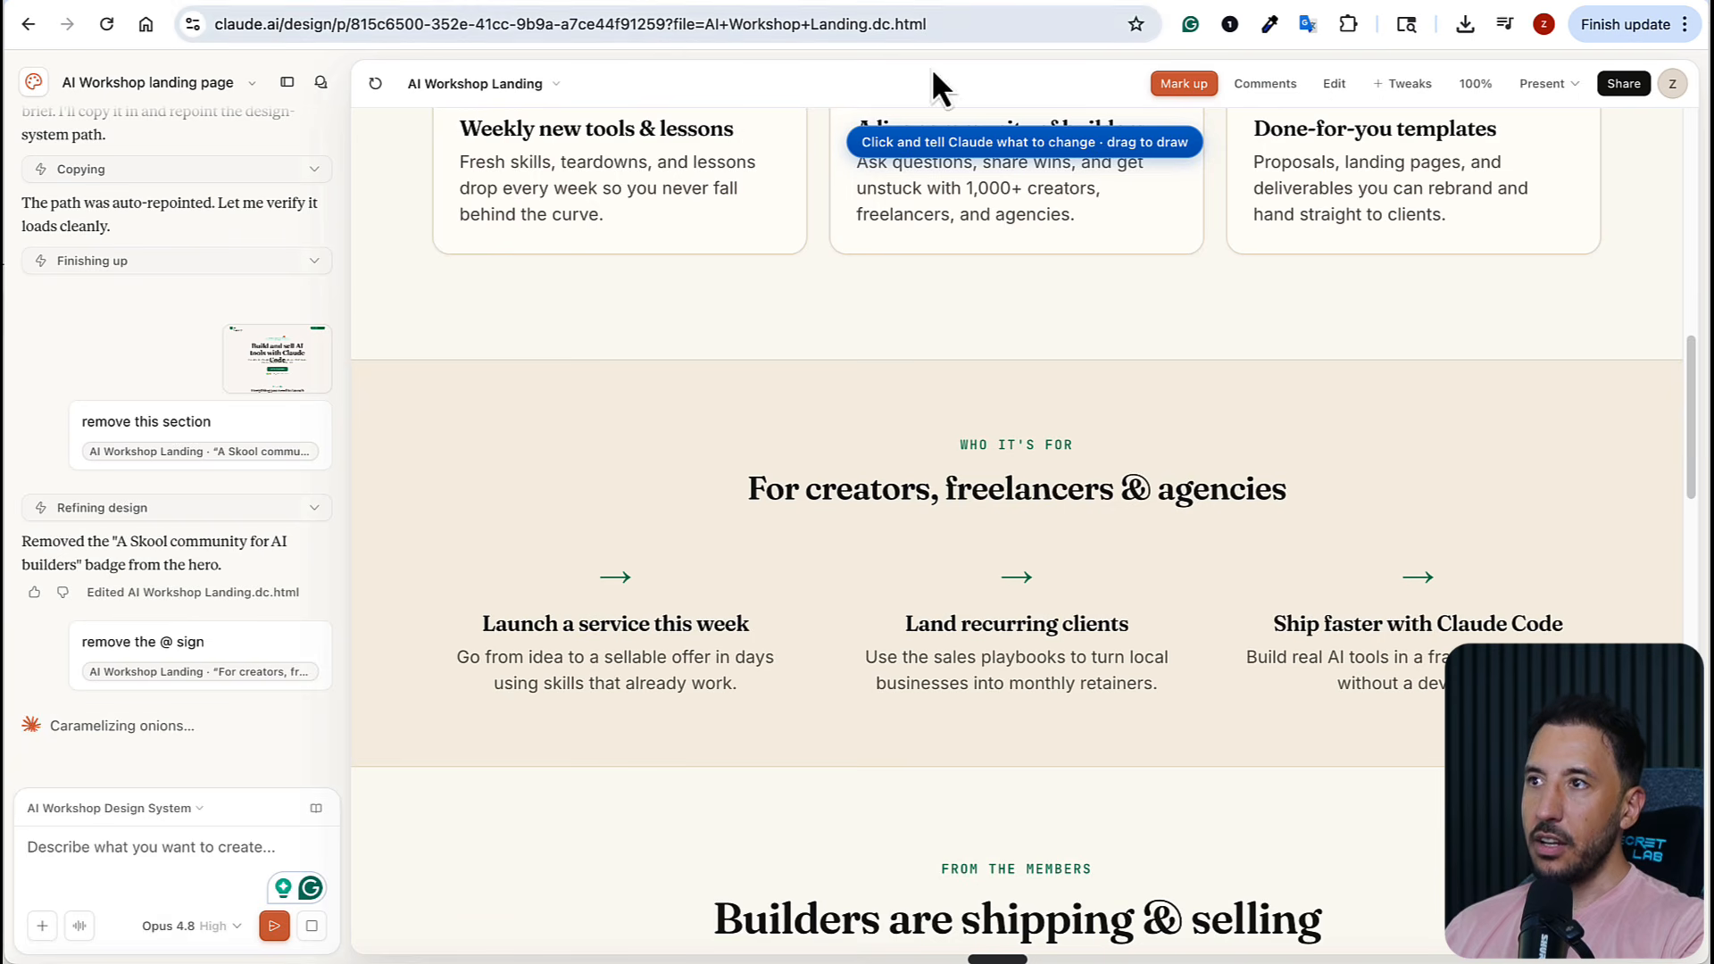
Draw a freehand markup circle around the "For creators, freelancers and agencies" heading, discard it, and leave markup mode
{"action": "scroll", "coordinate": [396, 721], "scroll_direction": "down", "scroll_amount": 1}
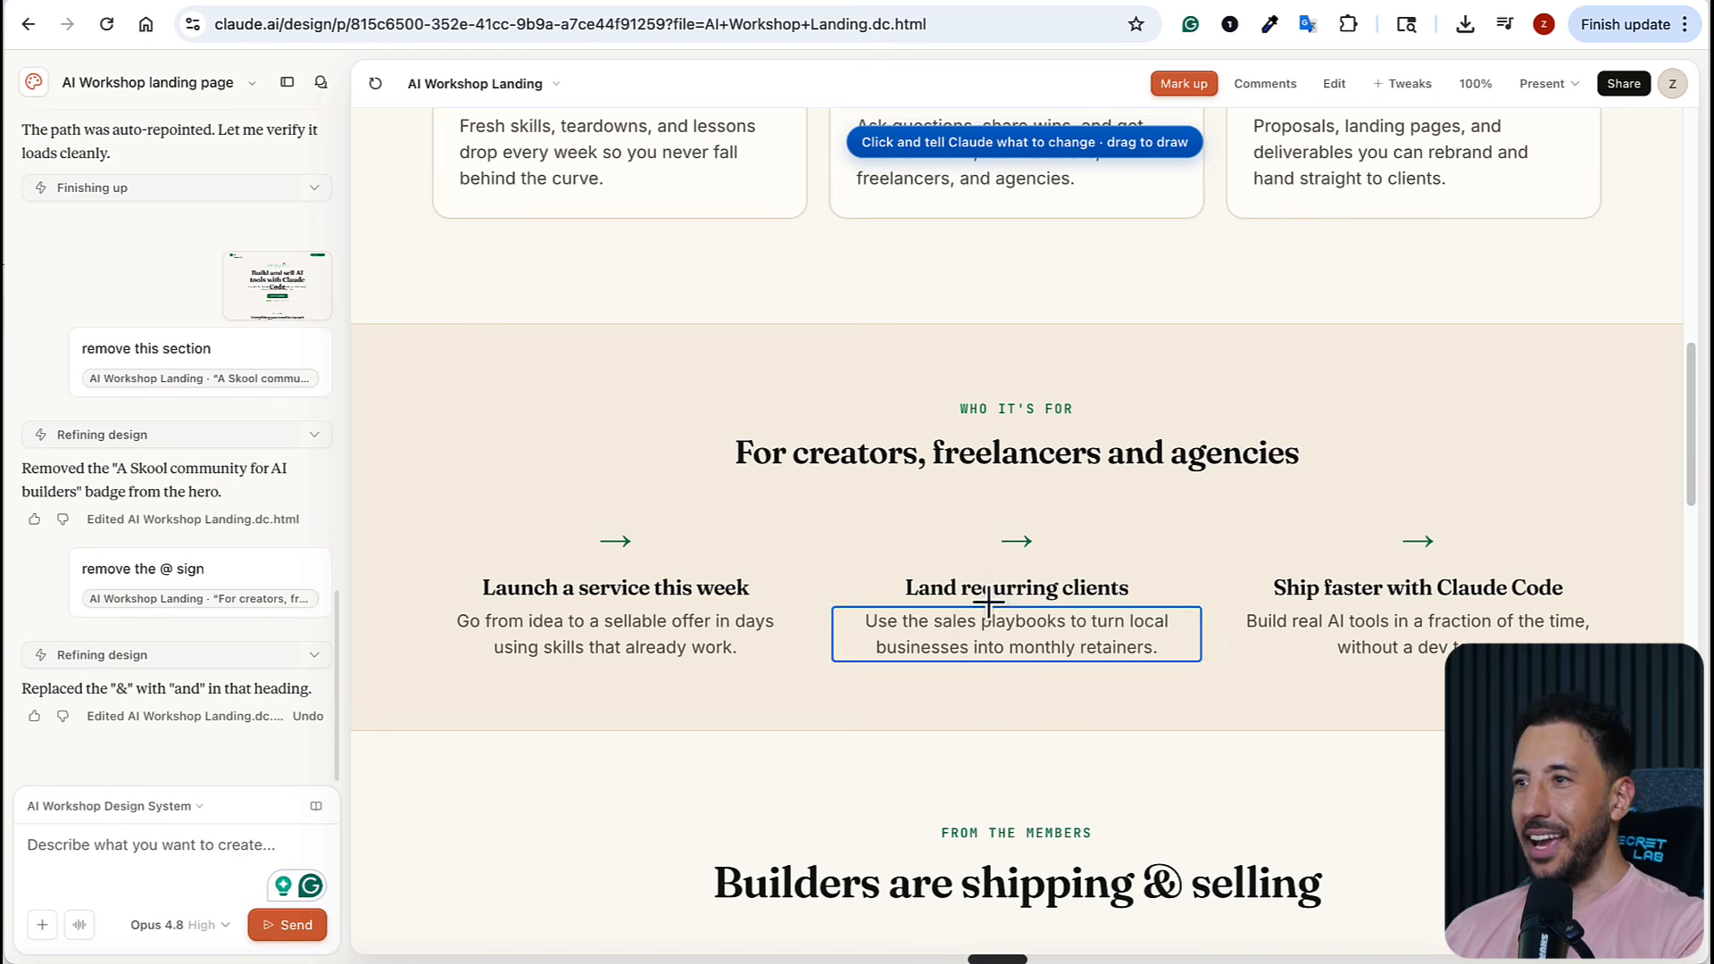
{"action": "scroll", "coordinate": [736, 344], "scroll_direction": "down", "scroll_amount": 1}
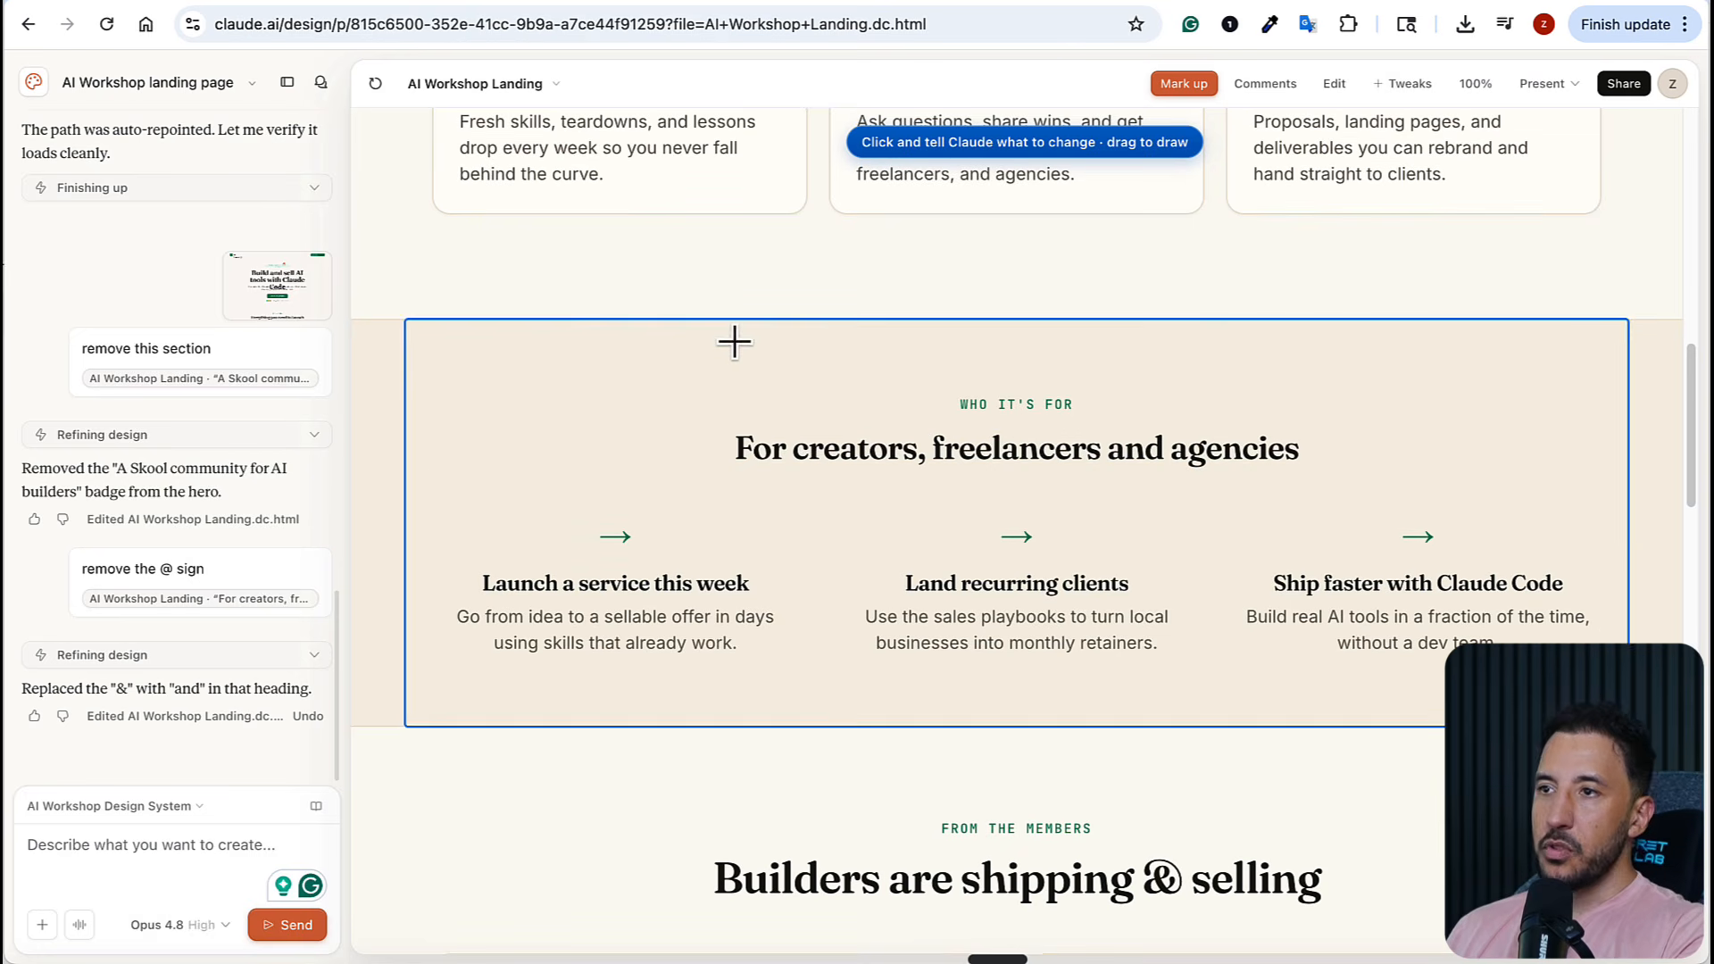
{"action": "mouse_move", "coordinate": [729, 301]}
{"action": "left_mouse_down"}
{"action": "mouse_move", "coordinate": [639, 517]}
{"action": "mouse_move", "coordinate": [822, 280]}
{"action": "mouse_move", "coordinate": [711, 337]}
{"action": "left_mouse_up"}
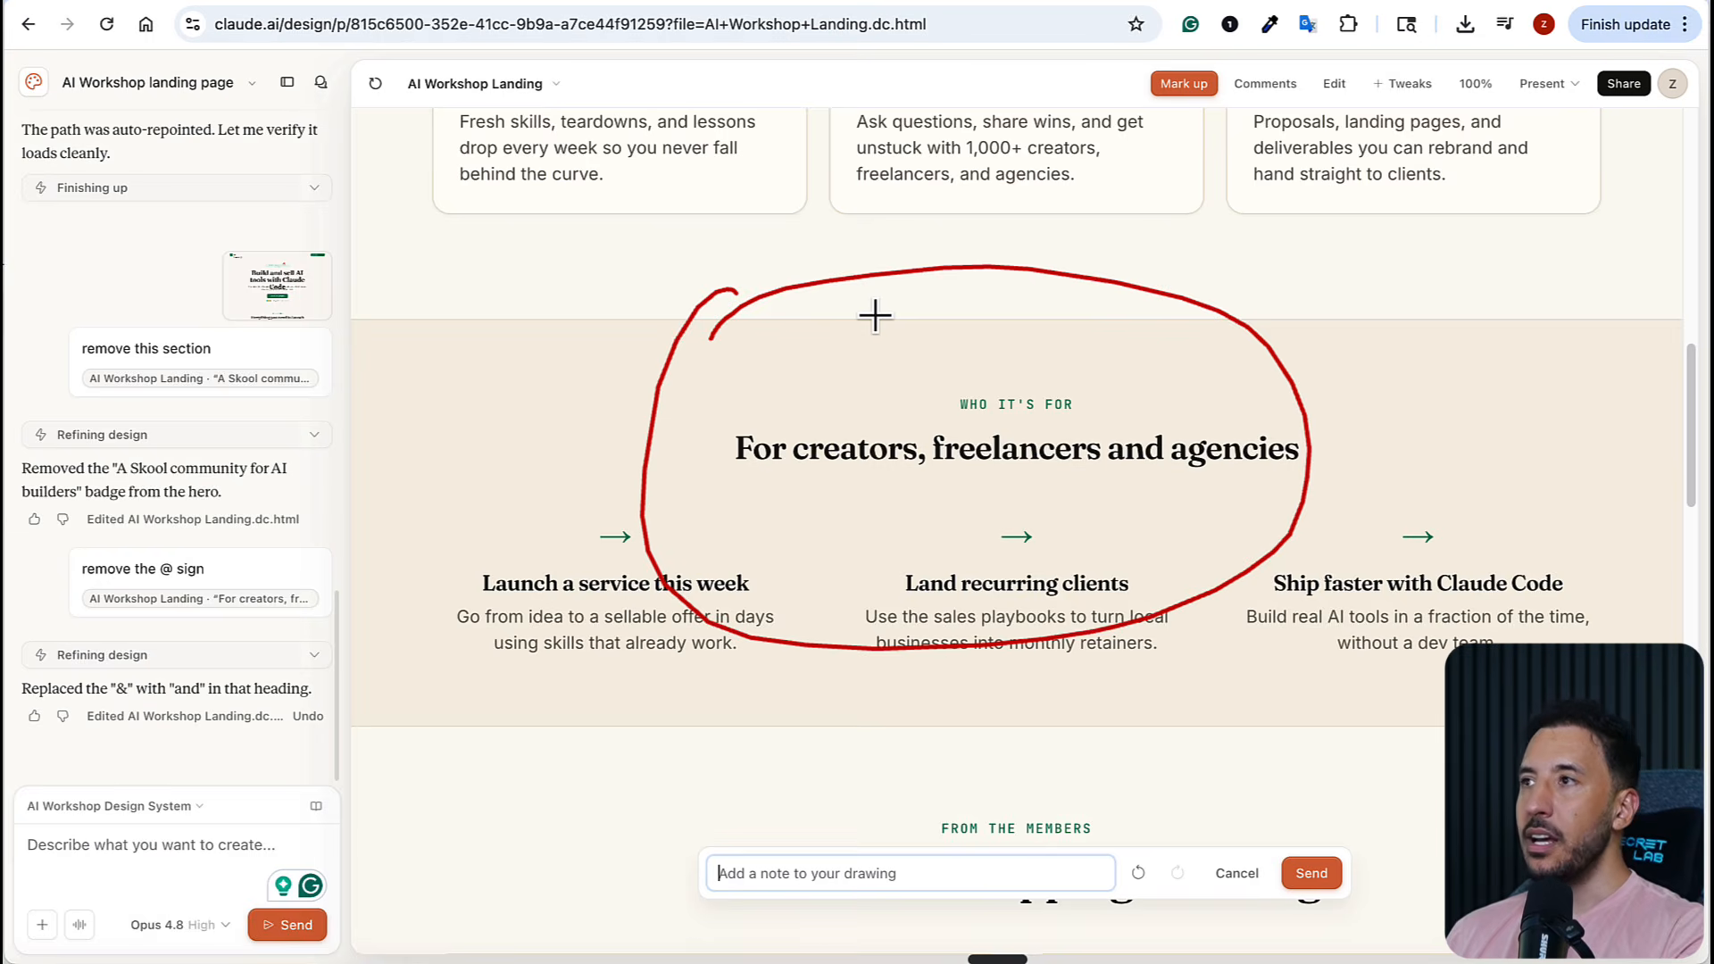
{"action": "key", "text": "Escape"}
{"action": "scroll", "coordinate": [874, 314], "scroll_direction": "up", "scroll_amount": 10}
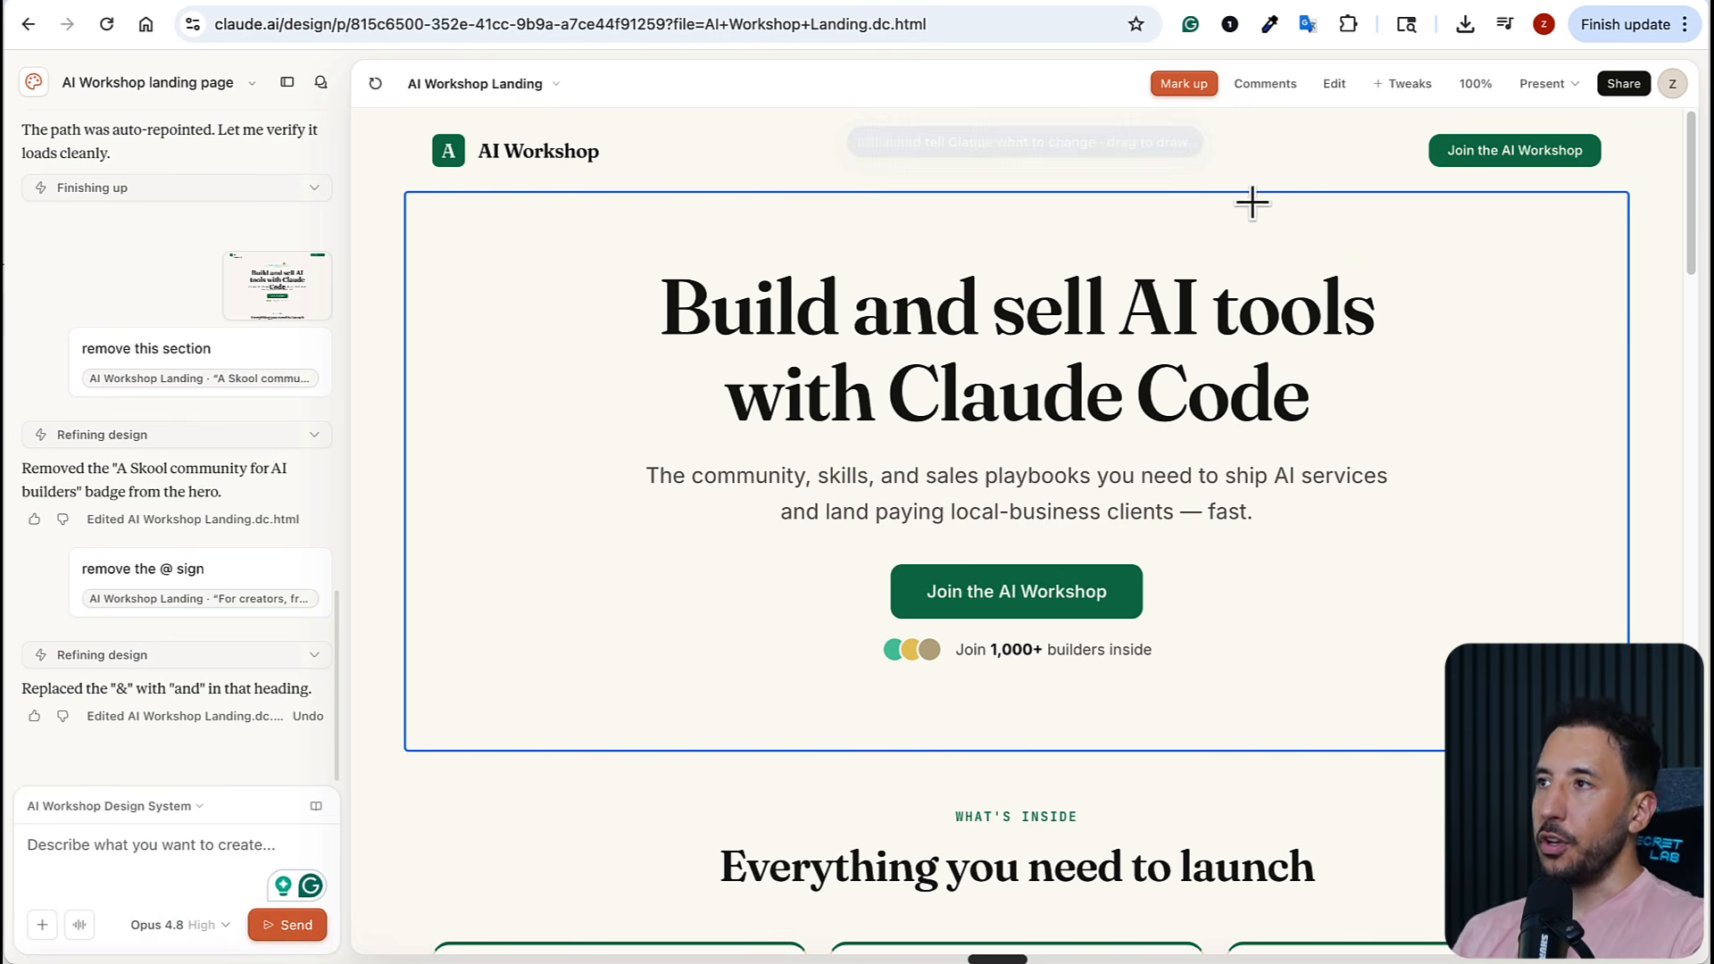
{"action": "key", "text": "Escape"}
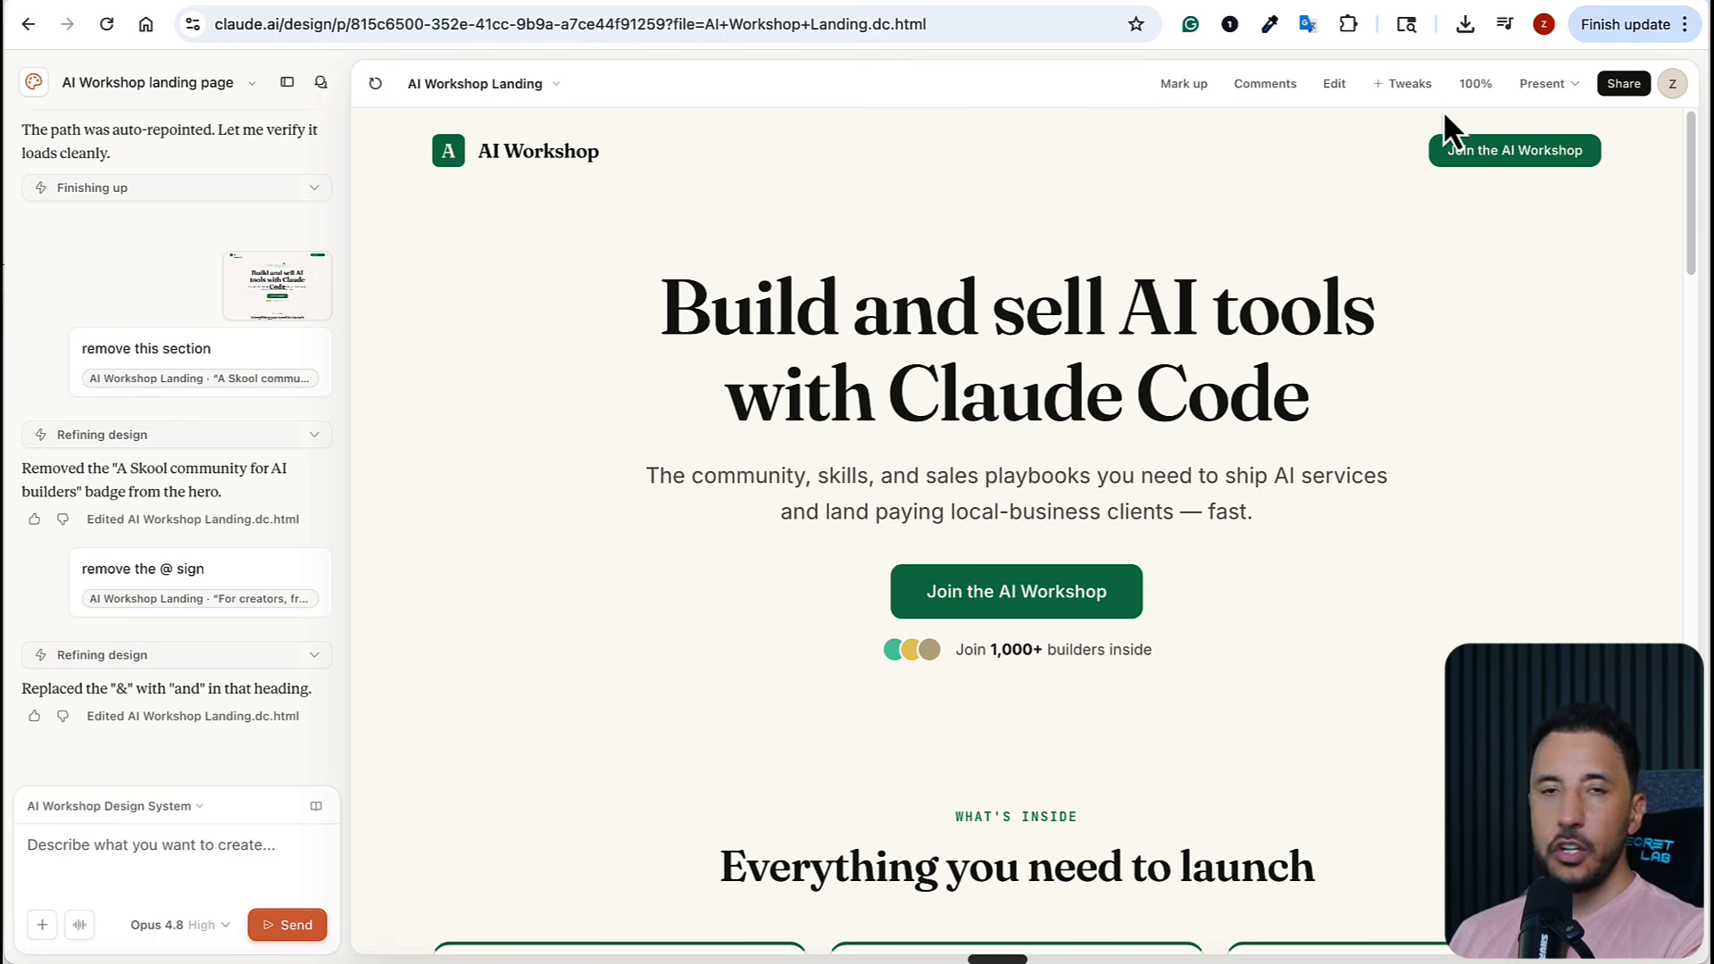
Review the landing page's share link, export formats including Project archive, and send-to destinations, and close the sharing options
{"action": "left_click", "coordinate": [1625, 83]}
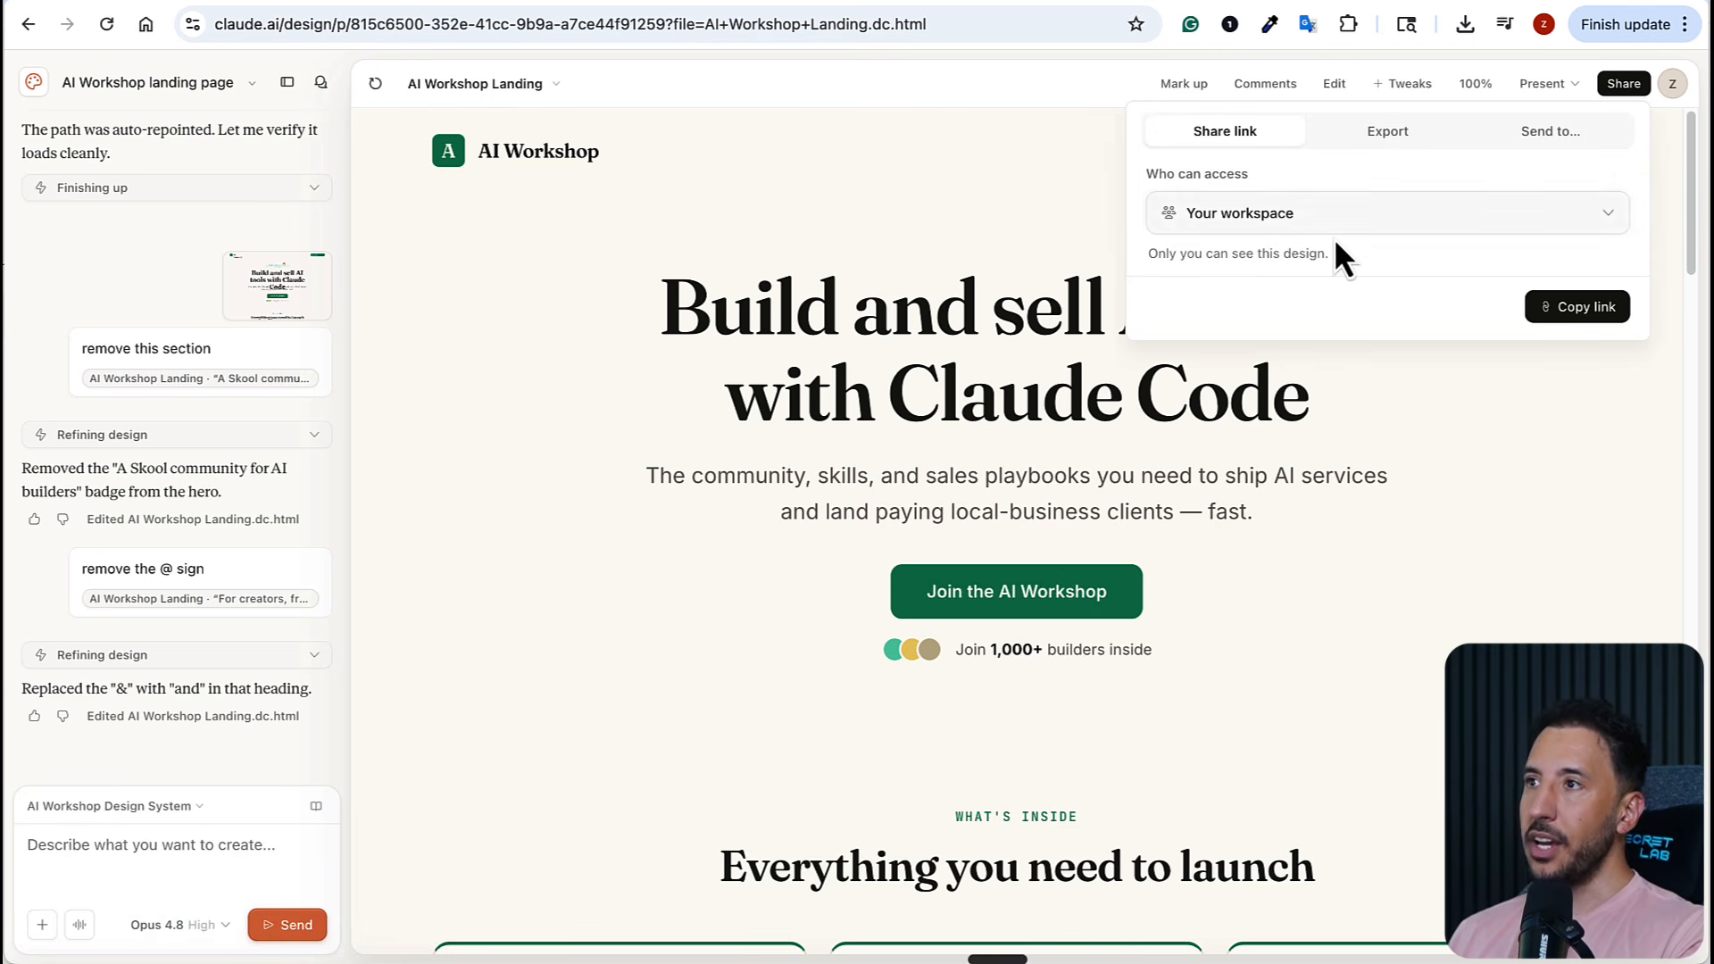
{"action": "left_click", "coordinate": [1372, 143]}
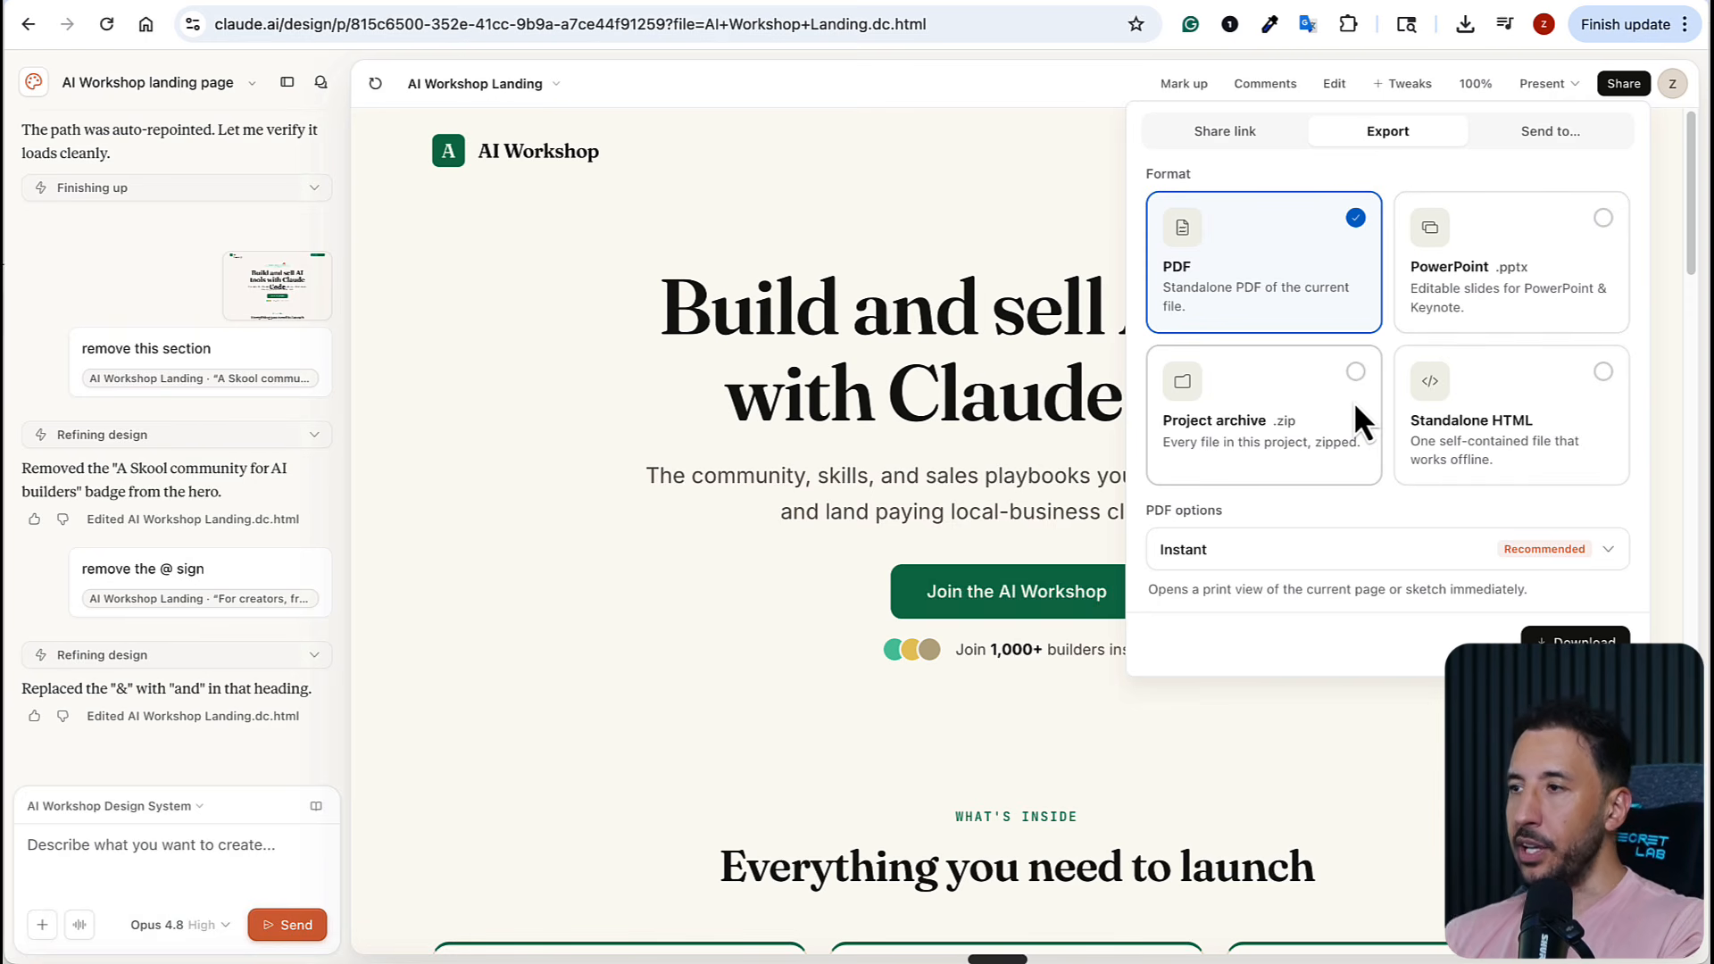
{"action": "left_click", "coordinate": [1285, 435]}
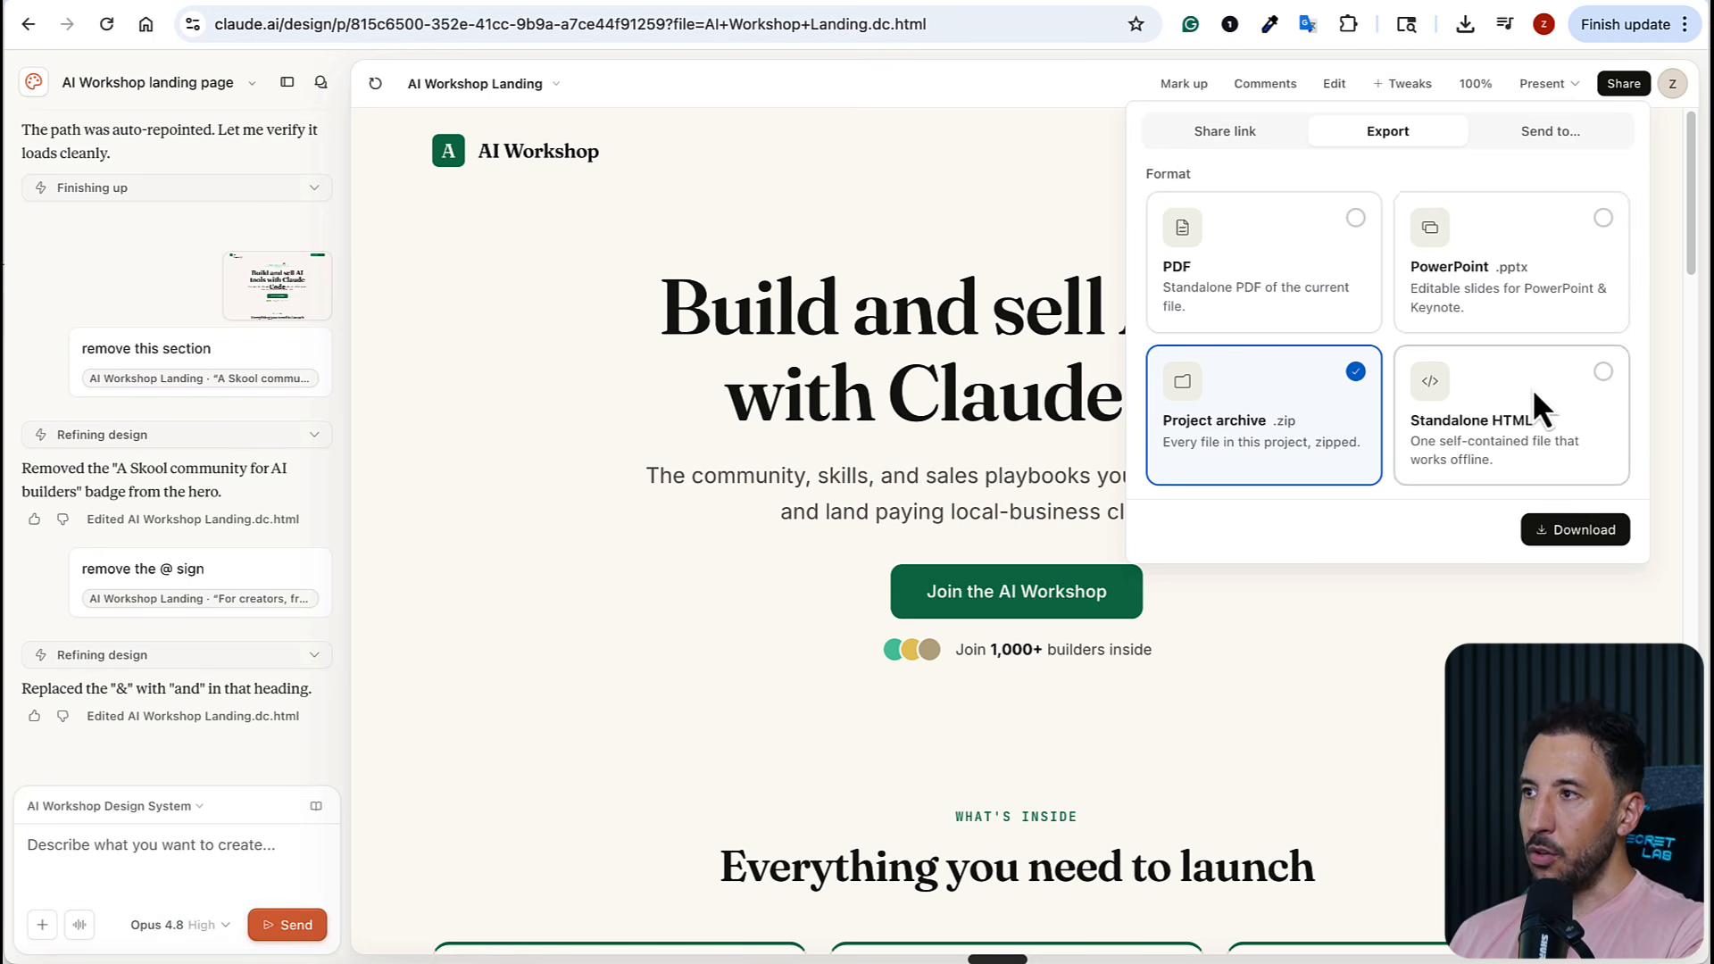
{"action": "left_click", "coordinate": [1541, 146]}
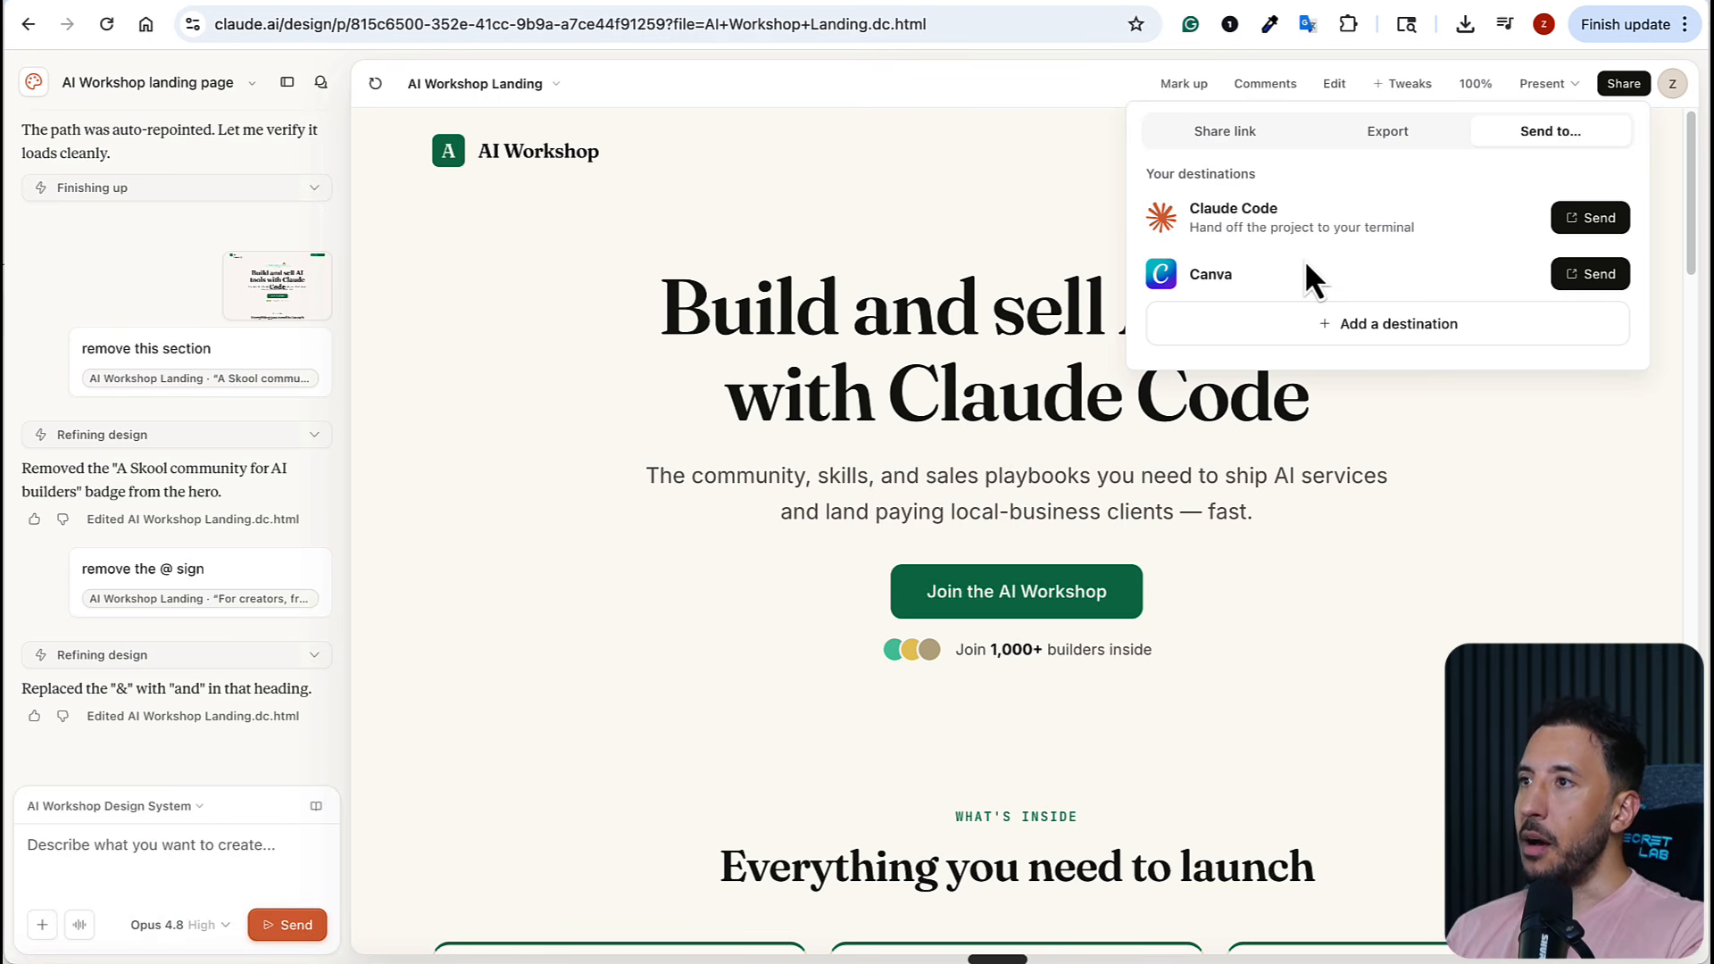
{"action": "left_click", "coordinate": [1382, 331]}
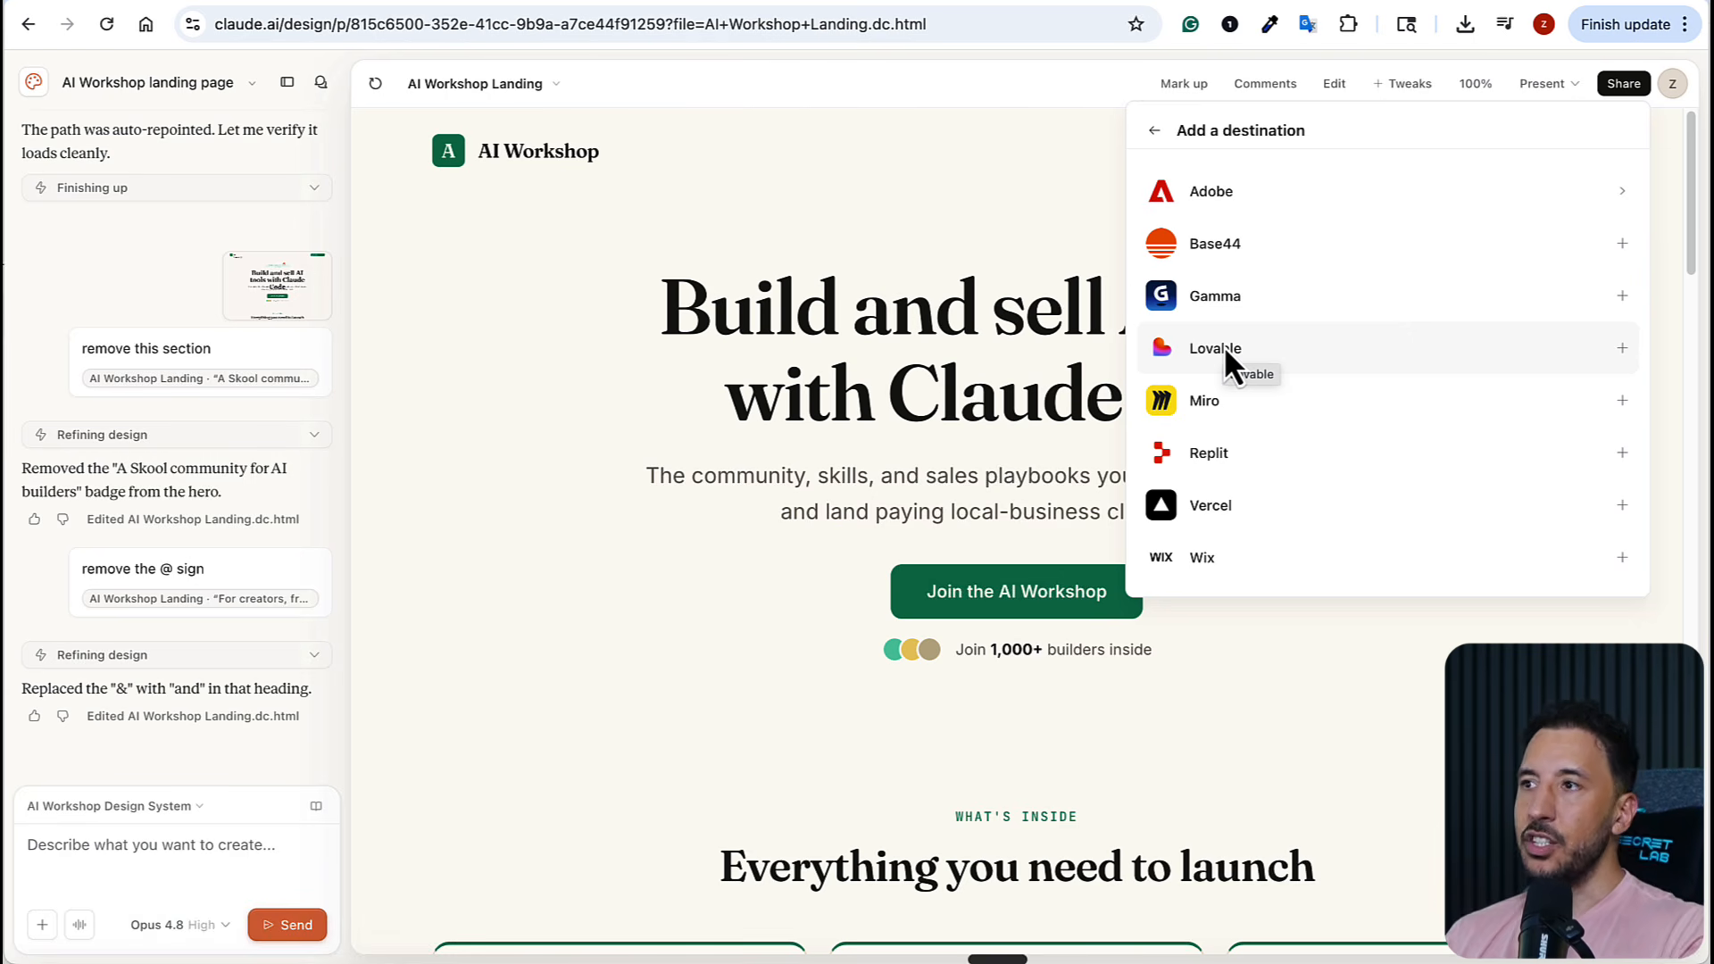
{"action": "left_click", "coordinate": [1041, 205]}
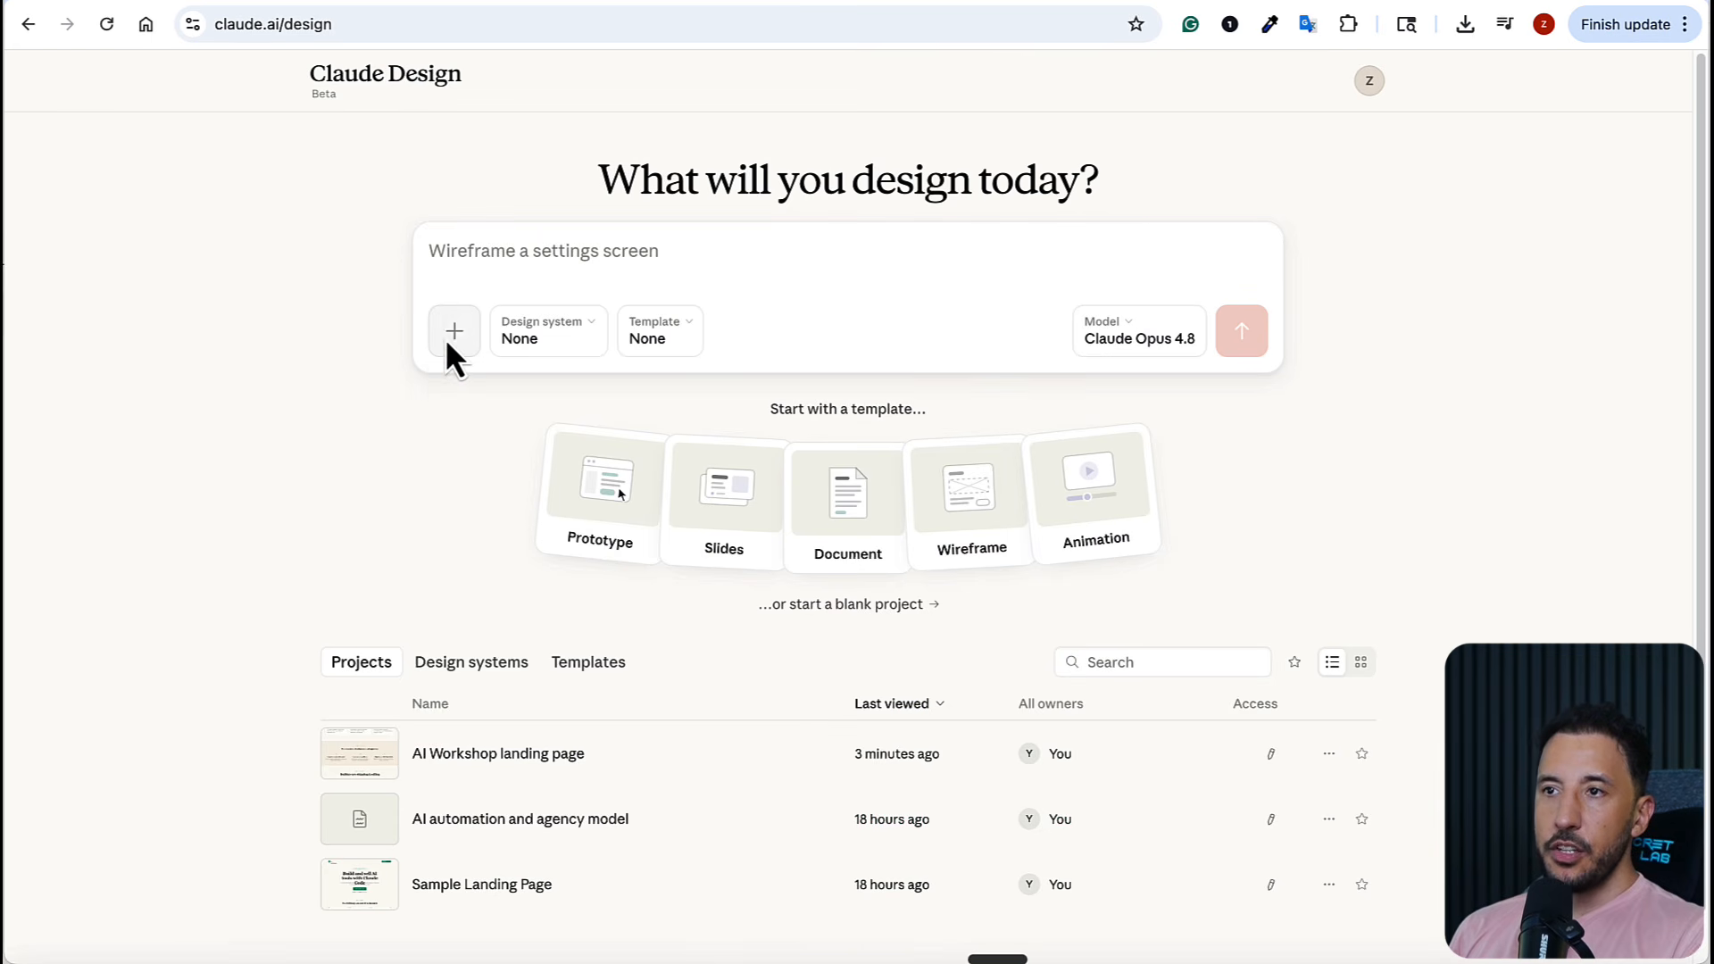
Open the connector management from the Claude Design home prompt and browse to the full connectors directory
{"action": "left_click", "coordinate": [451, 335]}
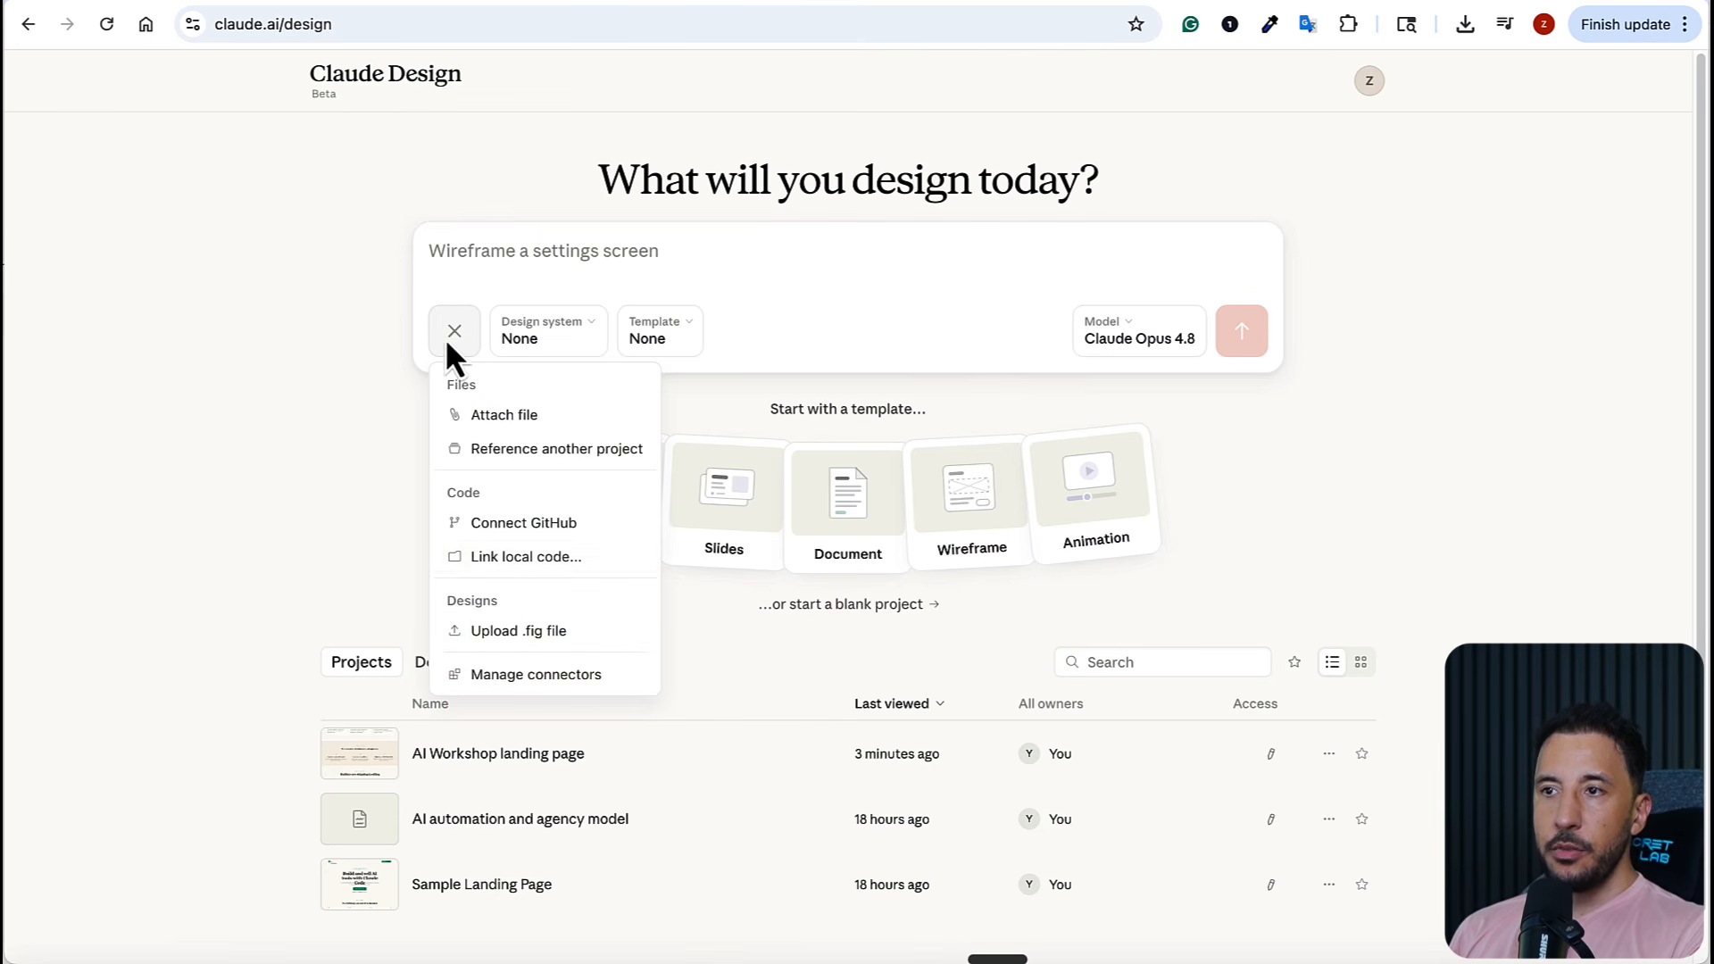
{"action": "left_click", "coordinate": [538, 685]}
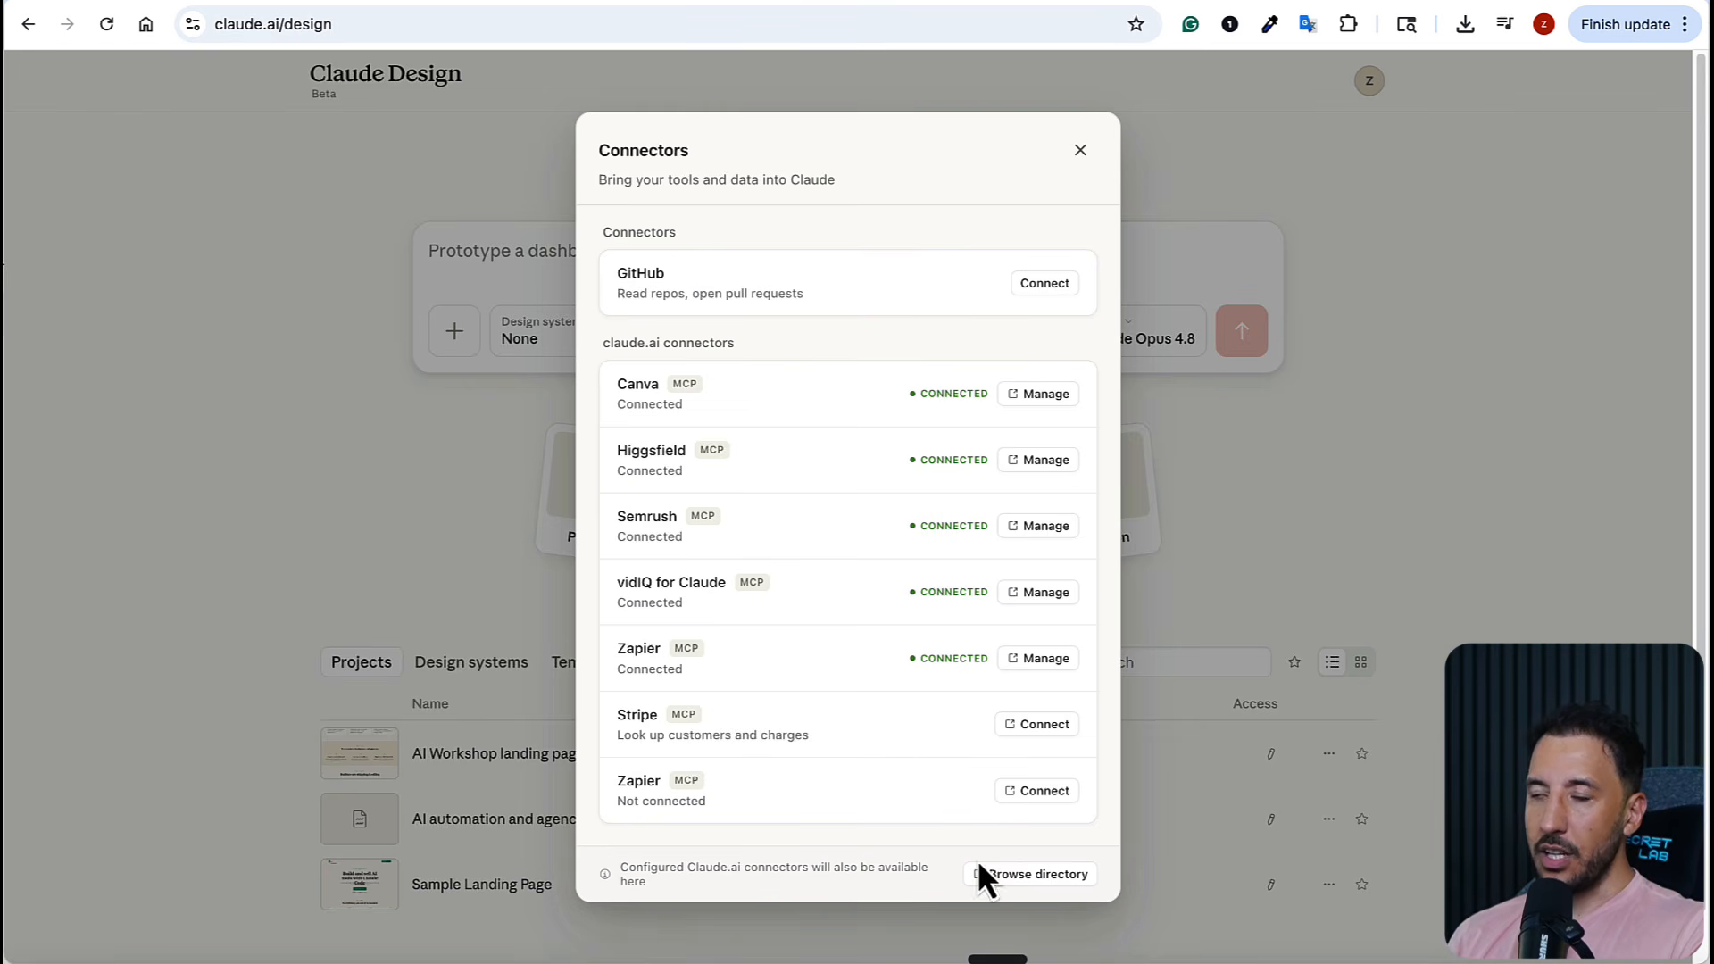
{"action": "left_click", "coordinate": [1018, 882]}
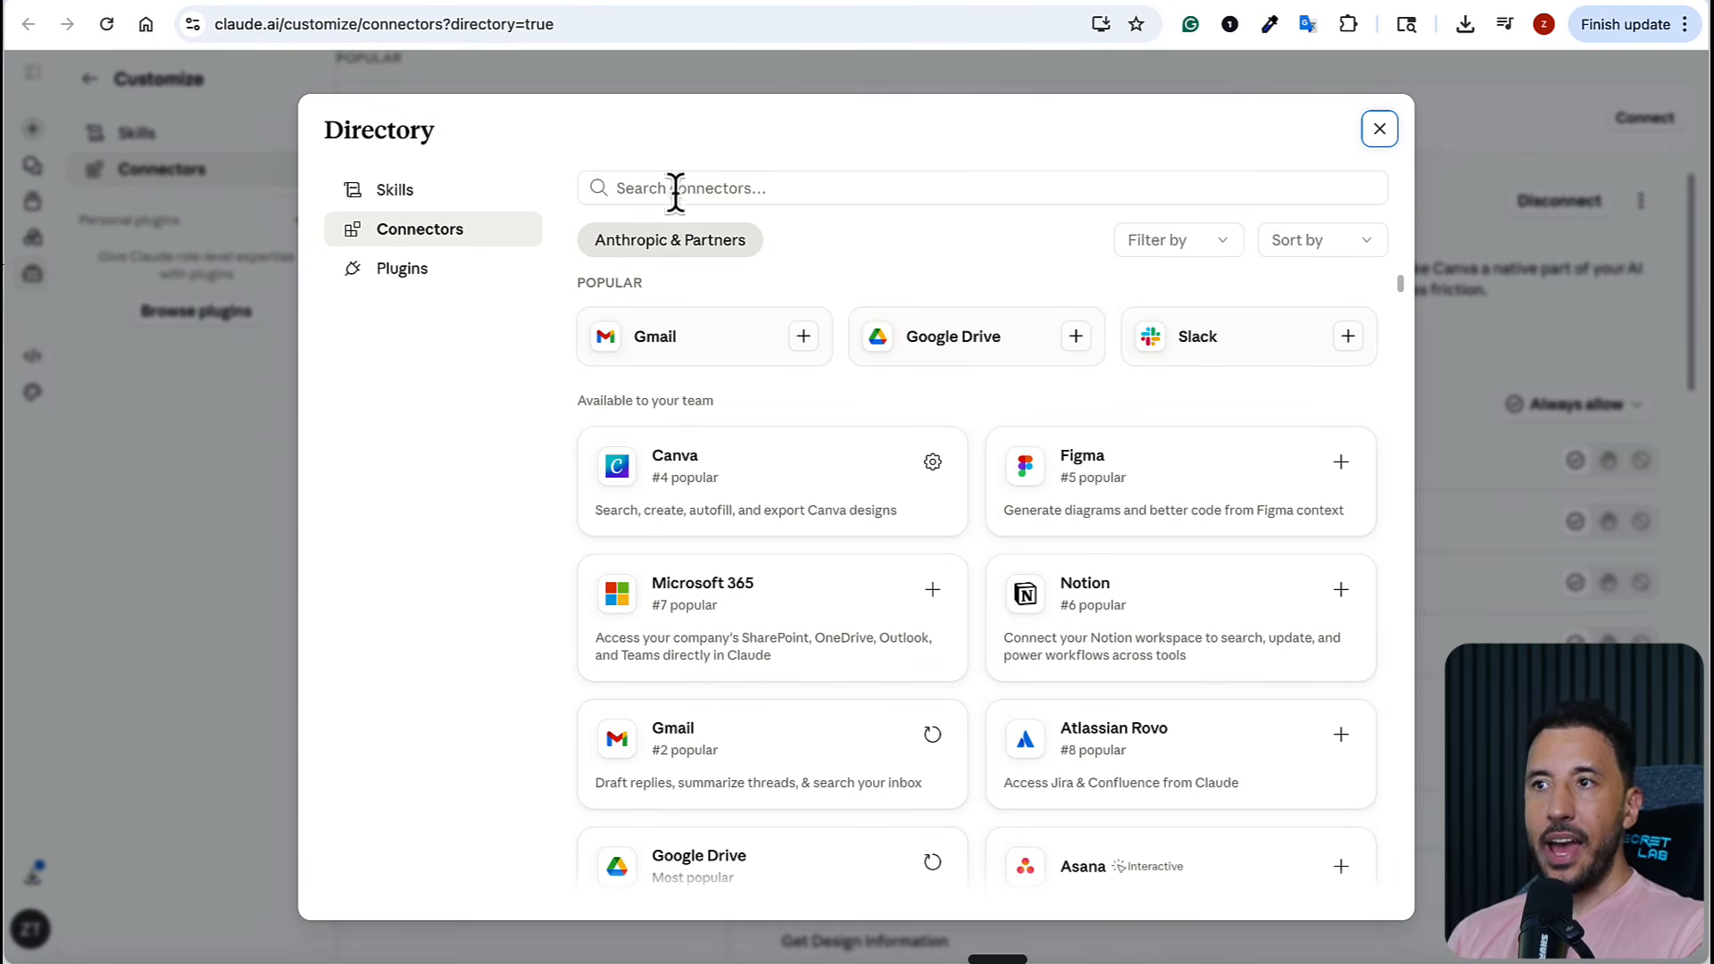
Look through the connectors directory and open the Zapier connector's details
{"action": "scroll", "coordinate": [886, 268], "scroll_direction": "down", "scroll_amount": 1}
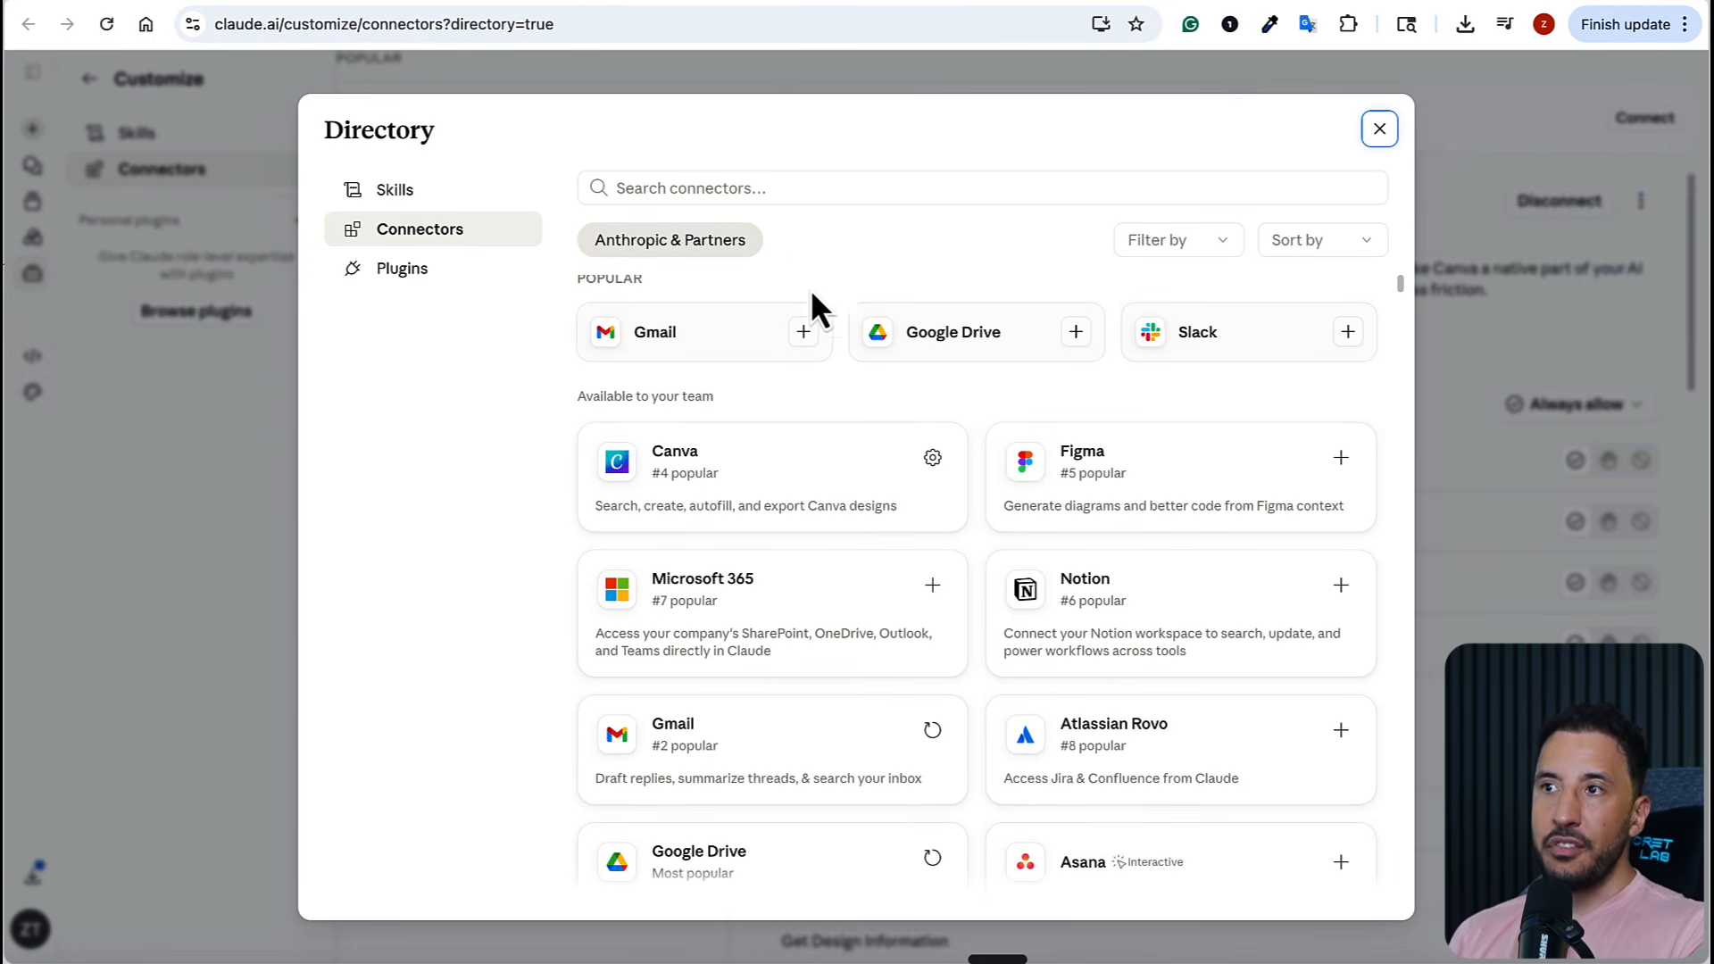
{"action": "scroll", "coordinate": [830, 357], "scroll_direction": "down", "scroll_amount": 10}
{"action": "scroll", "coordinate": [855, 518], "scroll_direction": "down", "scroll_amount": 4}
{"action": "scroll", "coordinate": [857, 536], "scroll_direction": "up", "scroll_amount": 8}
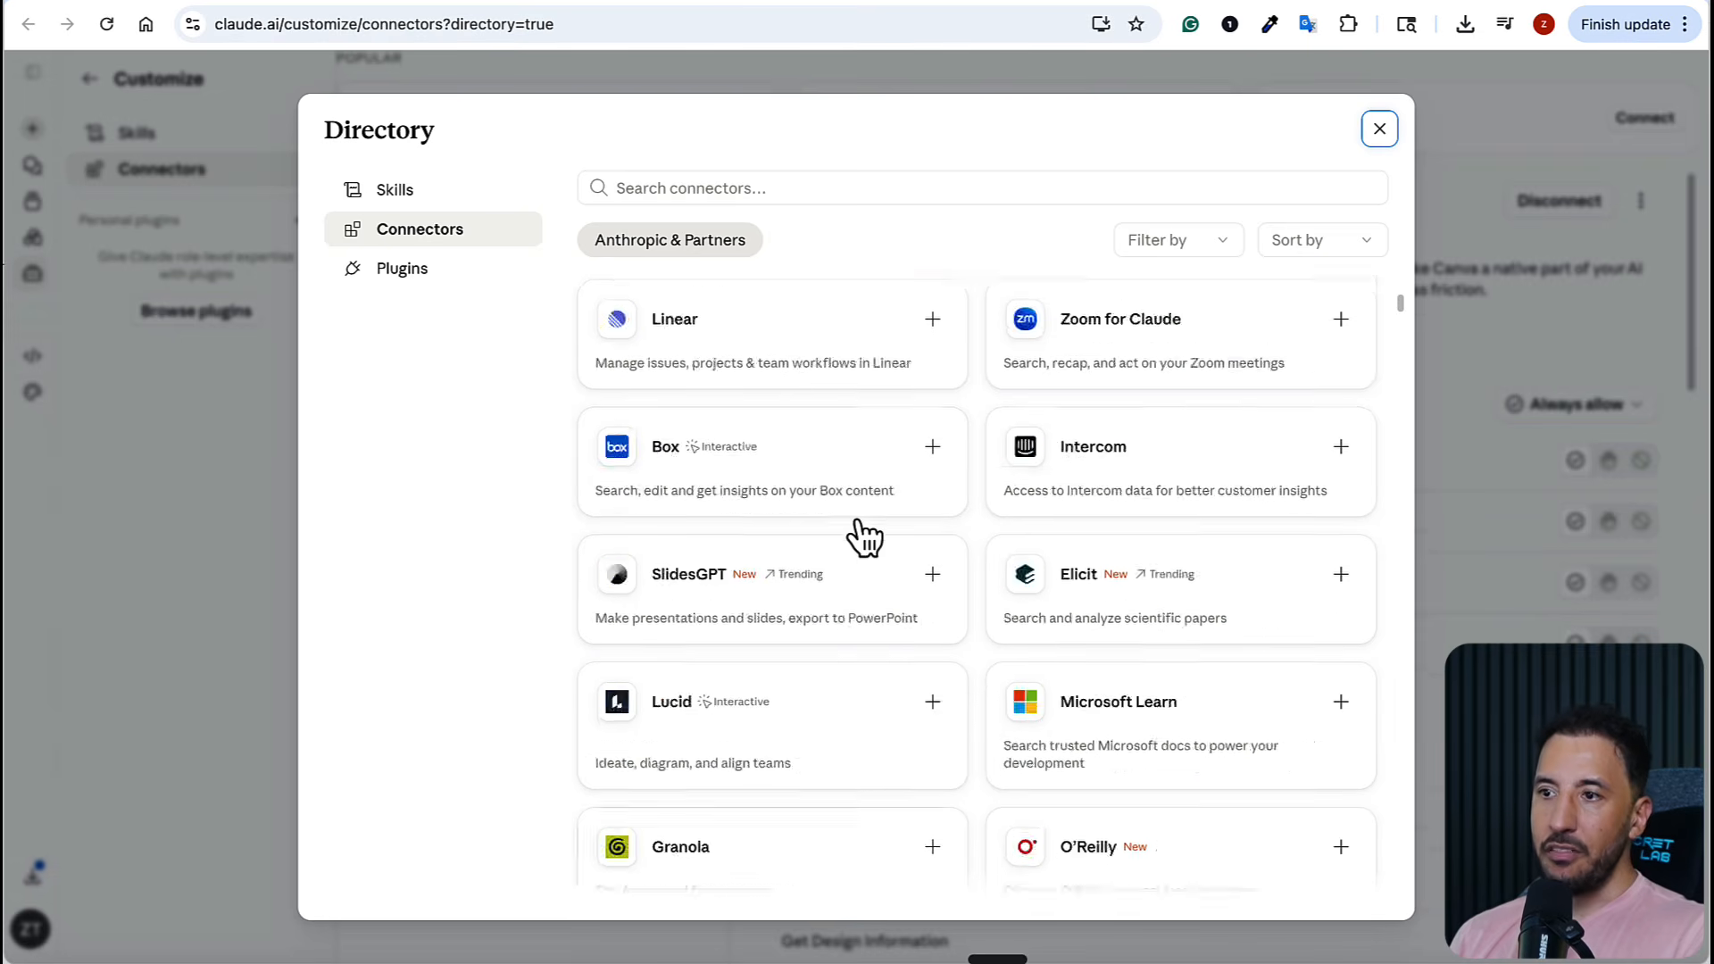
{"action": "scroll", "coordinate": [857, 536], "scroll_direction": "down", "scroll_amount": 10}
{"action": "scroll", "coordinate": [861, 493], "scroll_direction": "up", "scroll_amount": 6}
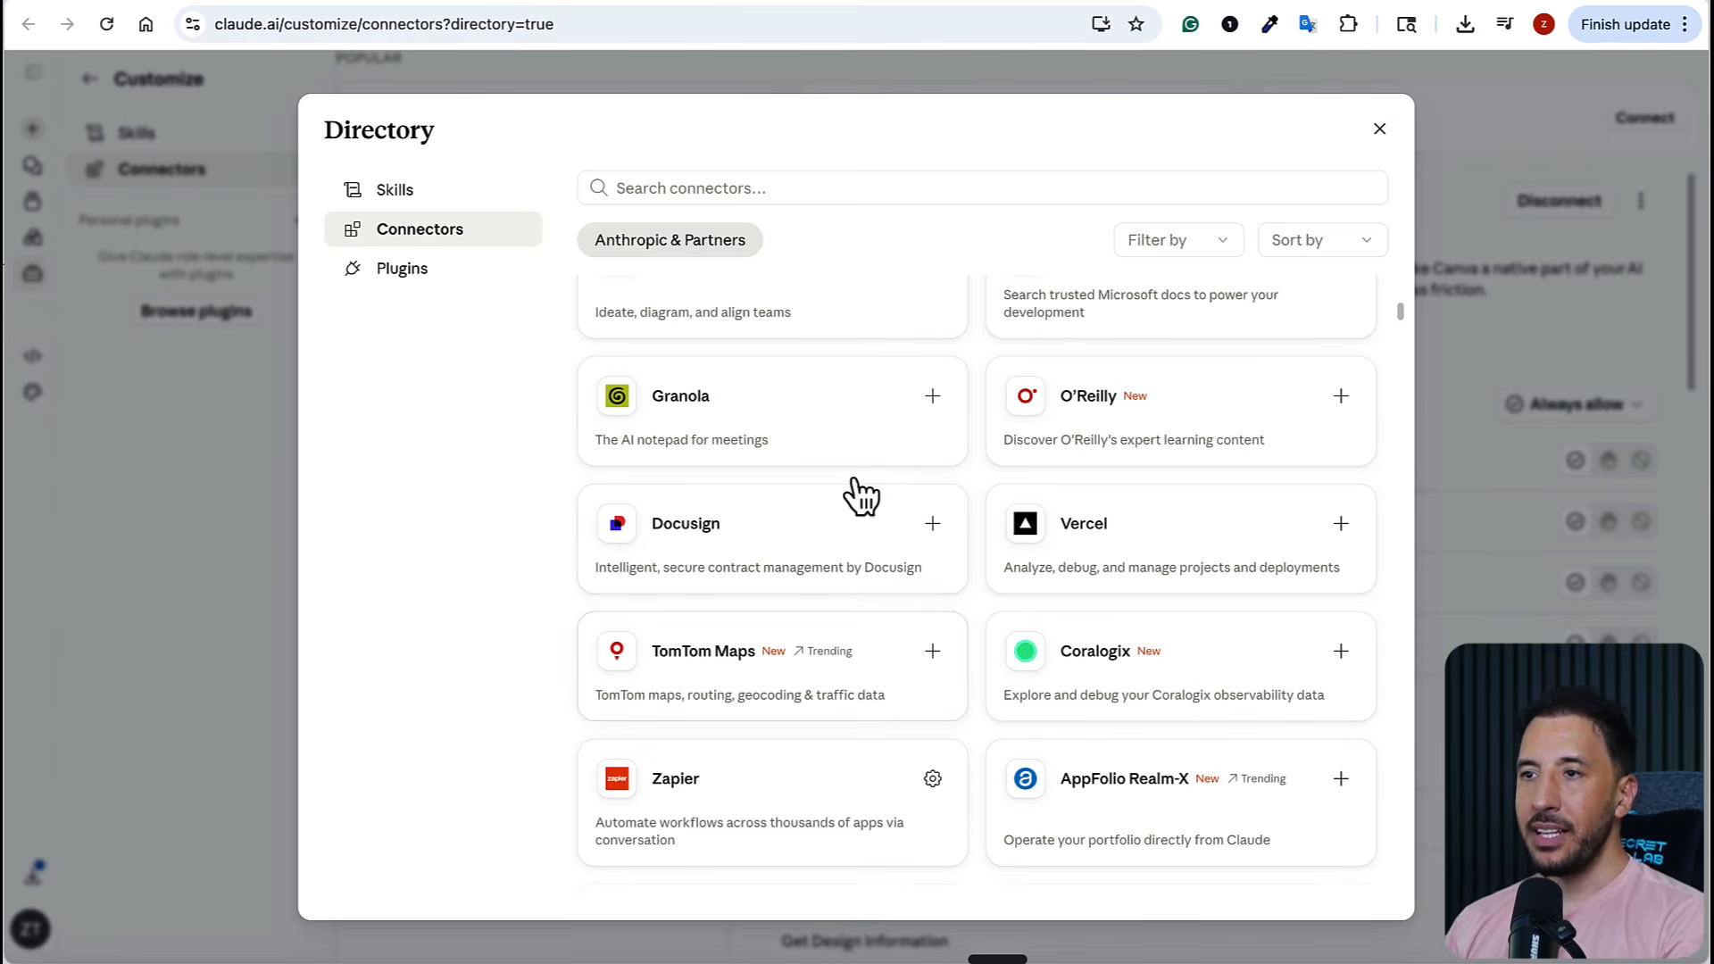
{"action": "left_click", "coordinate": [885, 794]}
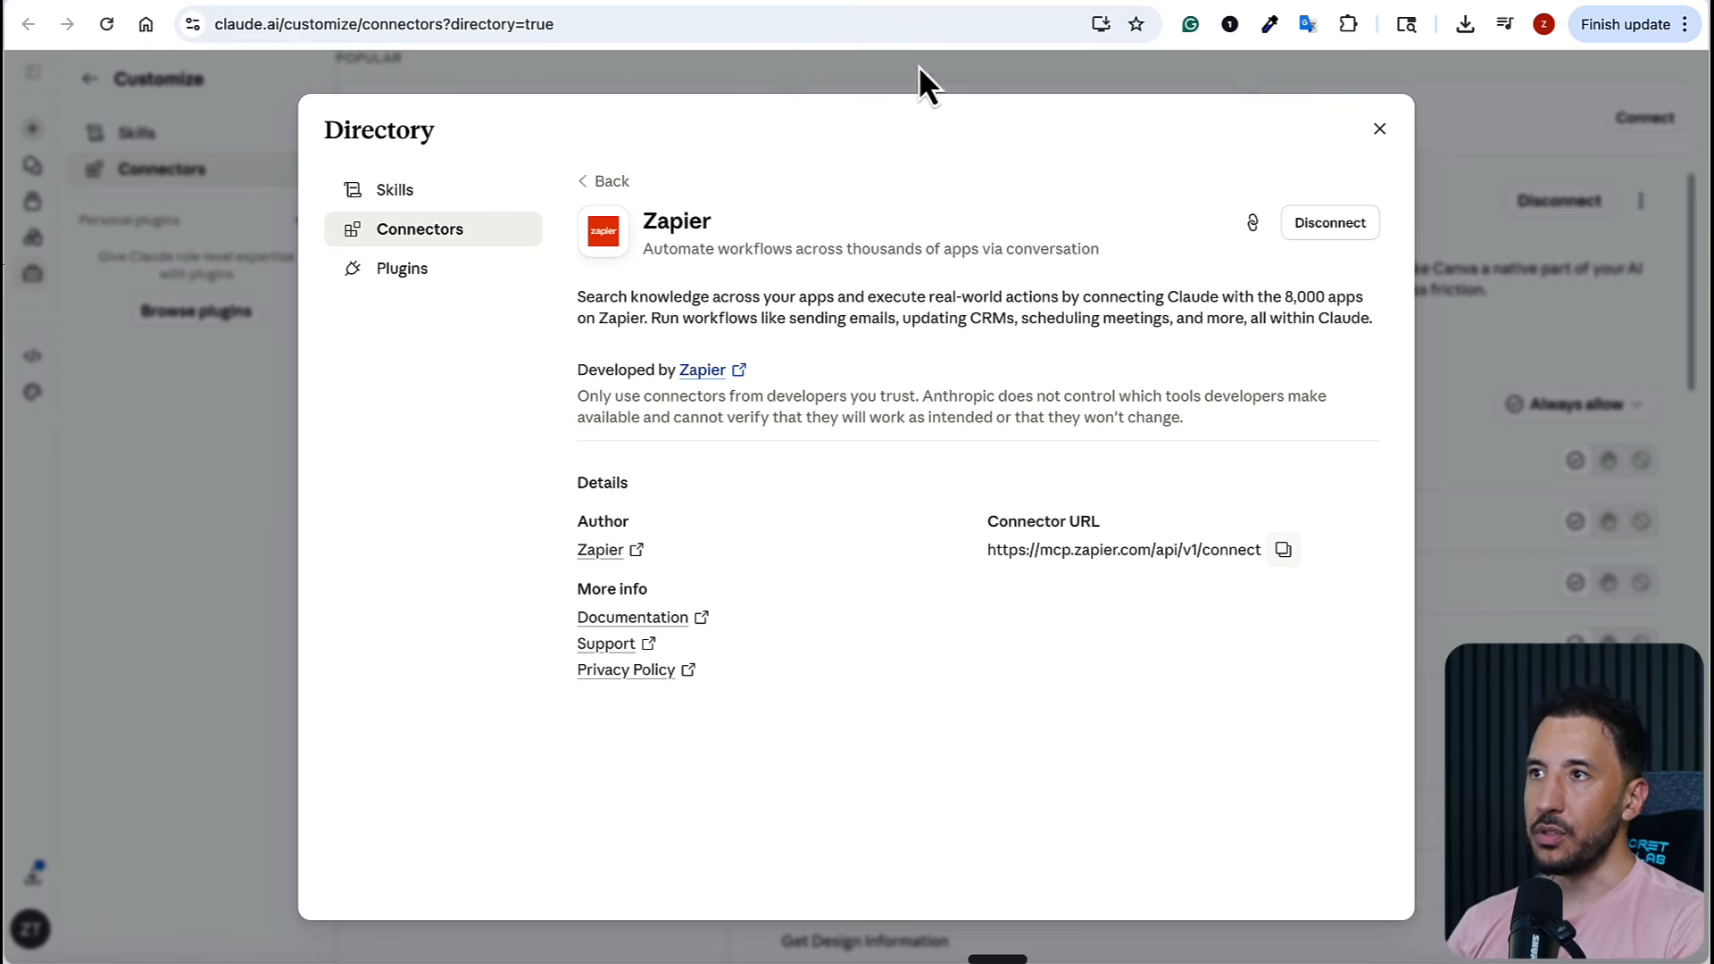
Switch to the Zapier website and examine its Images & Design app listings
{"action": "left_click", "coordinate": [919, 5]}
{"action": "scroll", "coordinate": [557, 465], "scroll_direction": "down", "scroll_amount": 2}
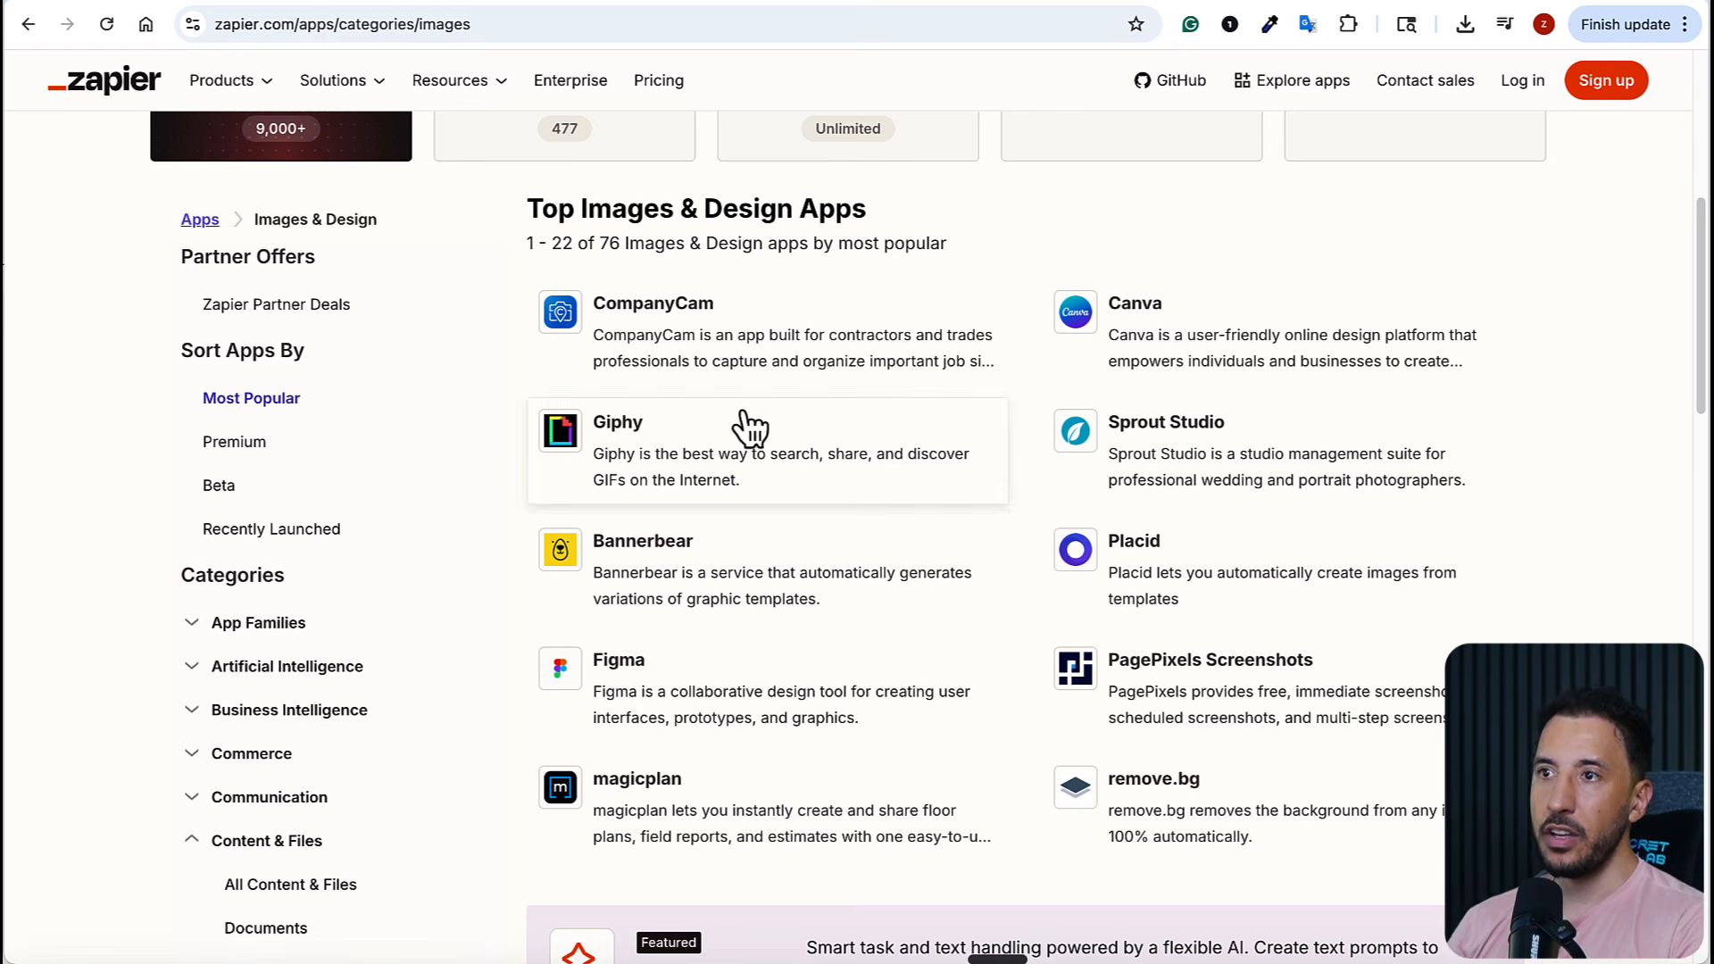
{"action": "scroll", "coordinate": [1194, 425], "scroll_direction": "down", "scroll_amount": 1}
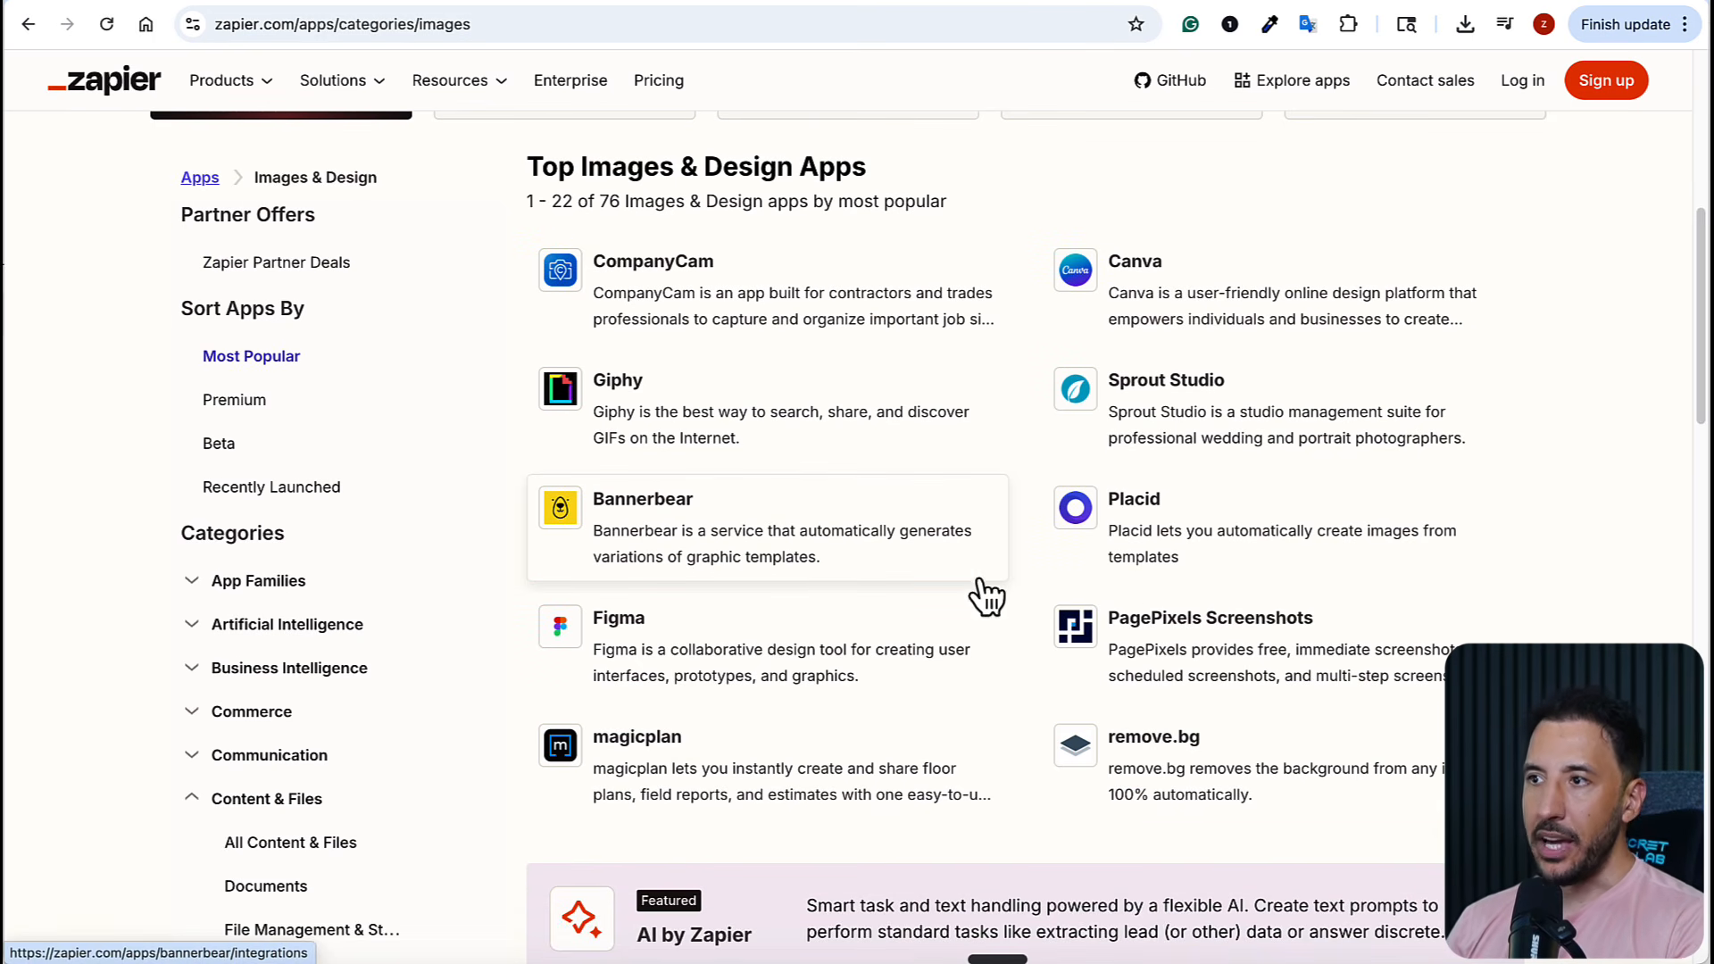
{"action": "scroll", "coordinate": [848, 652], "scroll_direction": "down", "scroll_amount": 5}
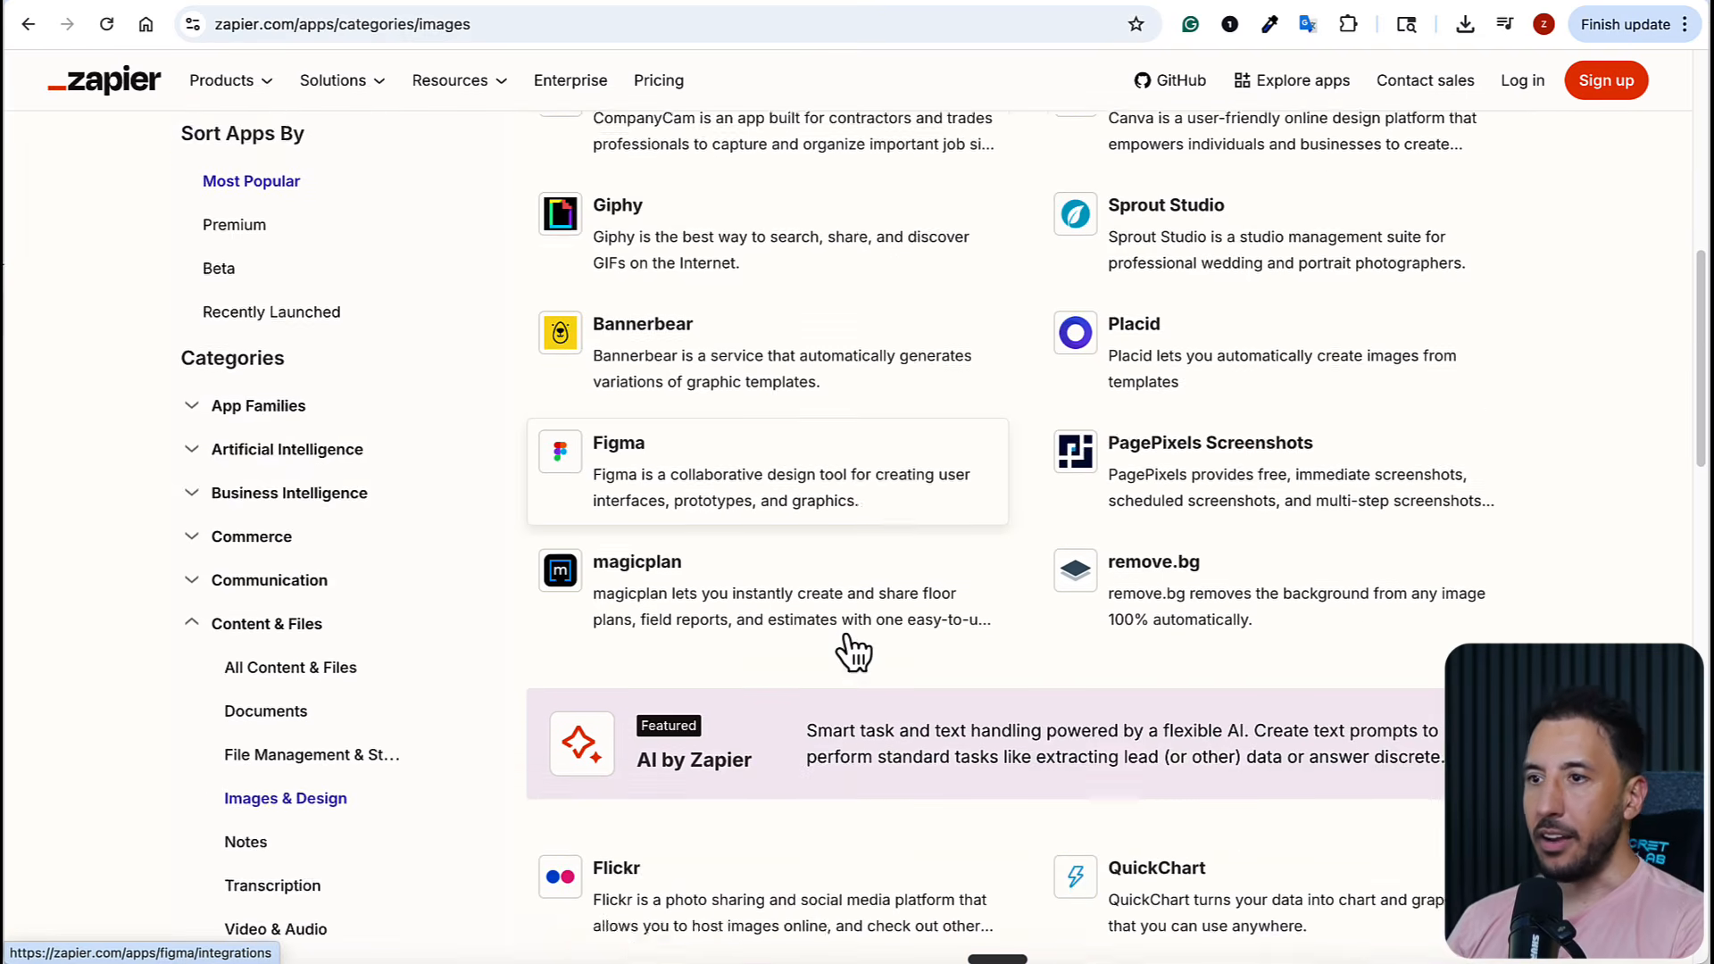
{"action": "scroll", "coordinate": [848, 651], "scroll_direction": "down", "scroll_amount": 1}
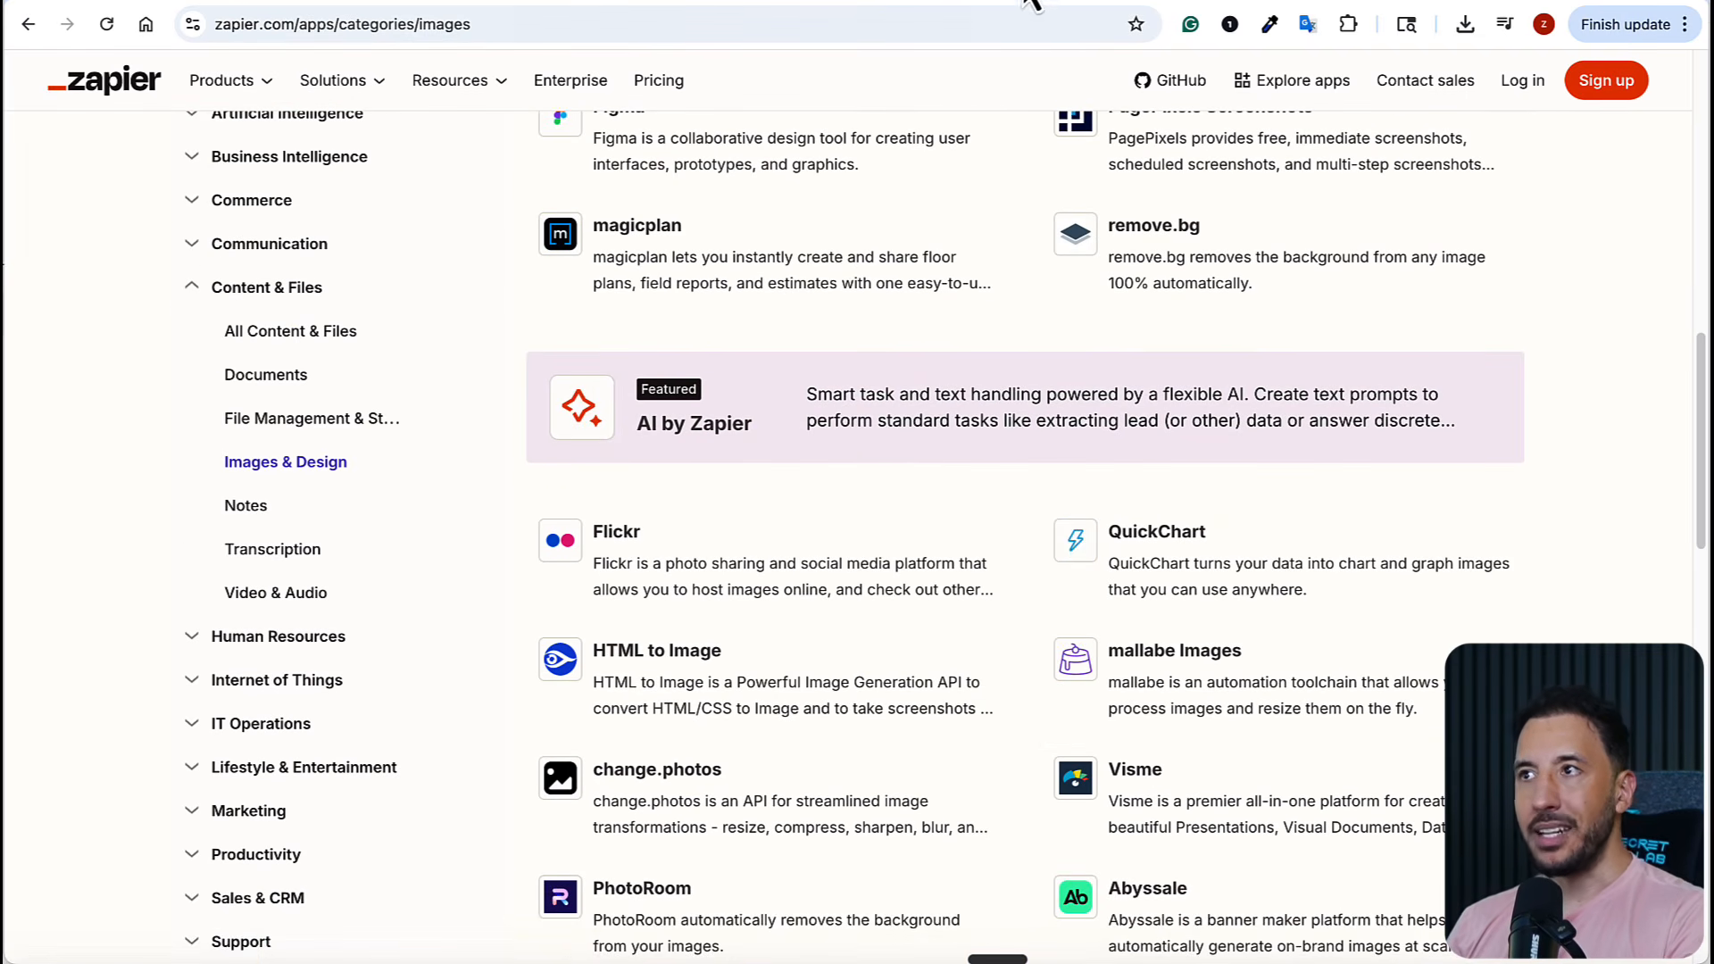
Return to the Zapier connector in Claude's directory, disconnect it and confirm its removal
{"action": "left_click", "coordinate": [1096, 4]}
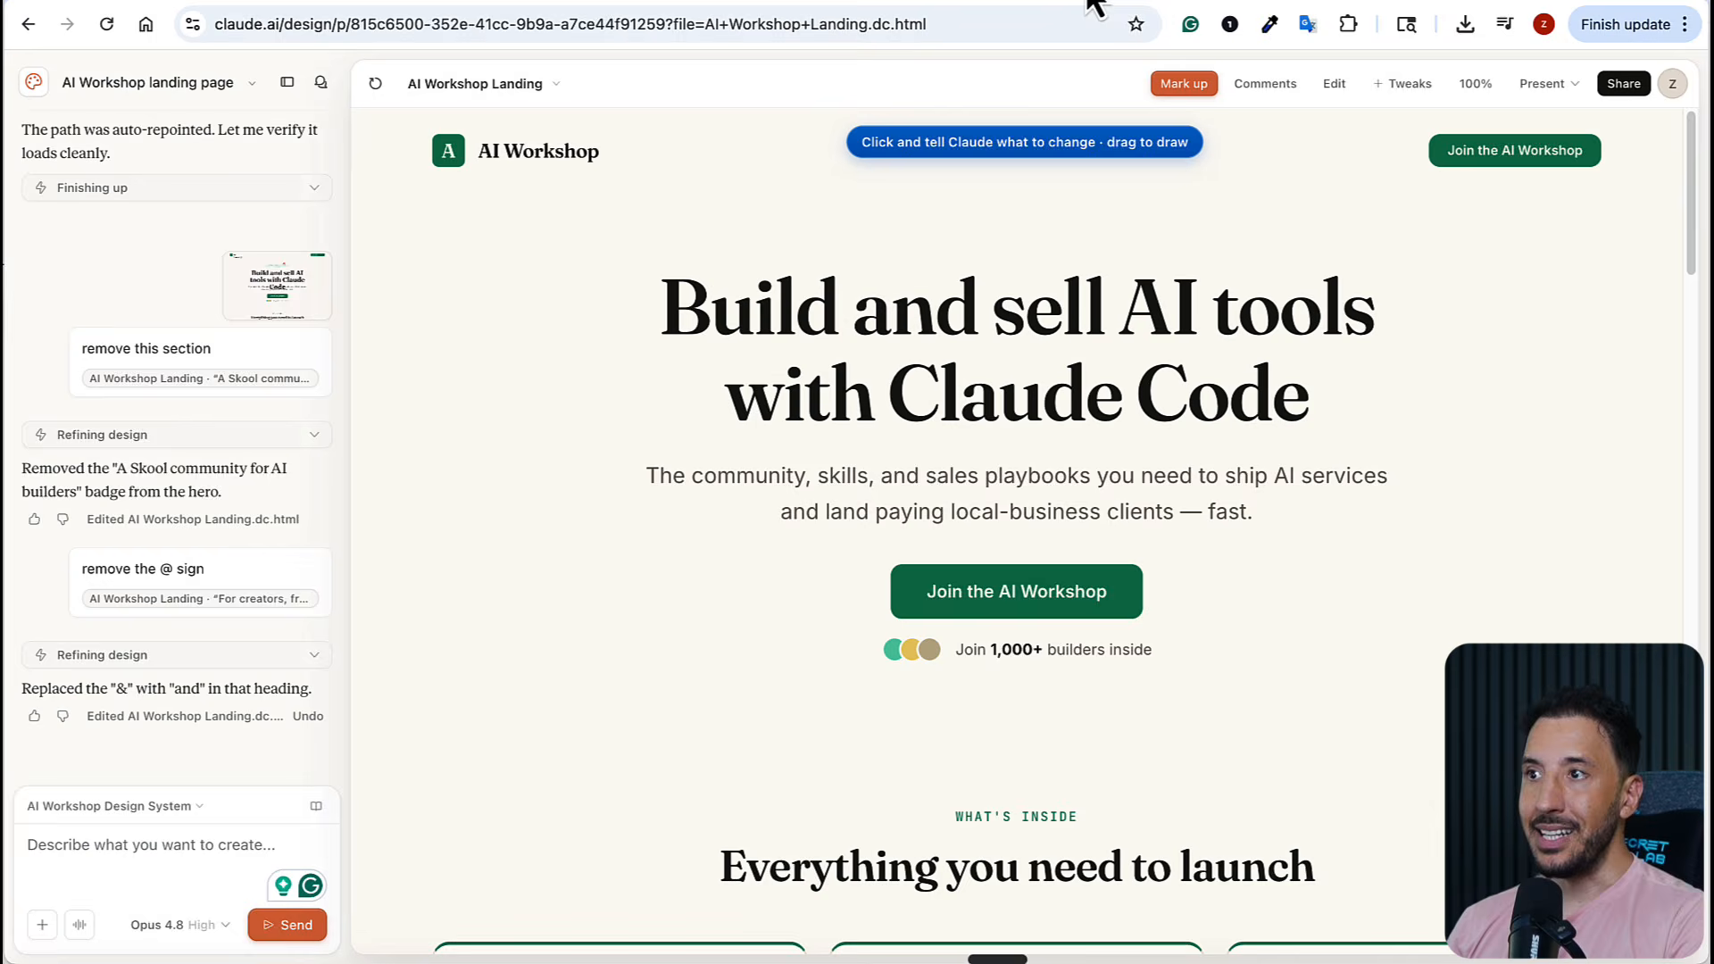
{"action": "left_click", "coordinate": [1038, 5]}
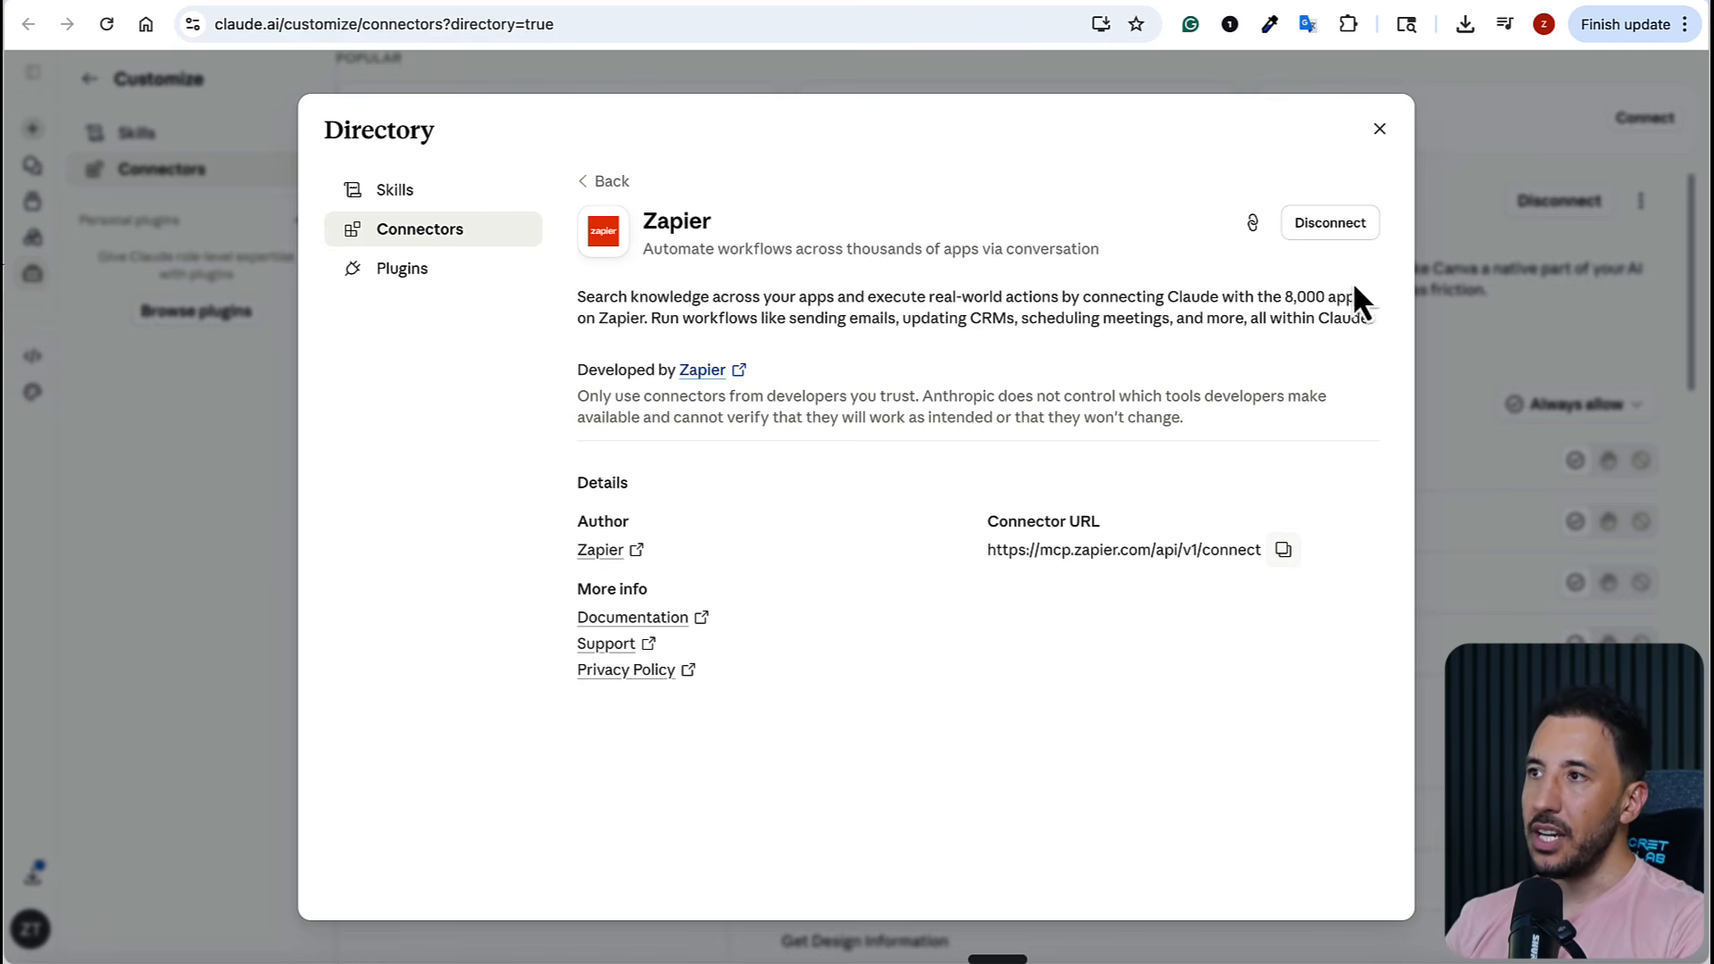
{"action": "left_click", "coordinate": [1330, 225]}
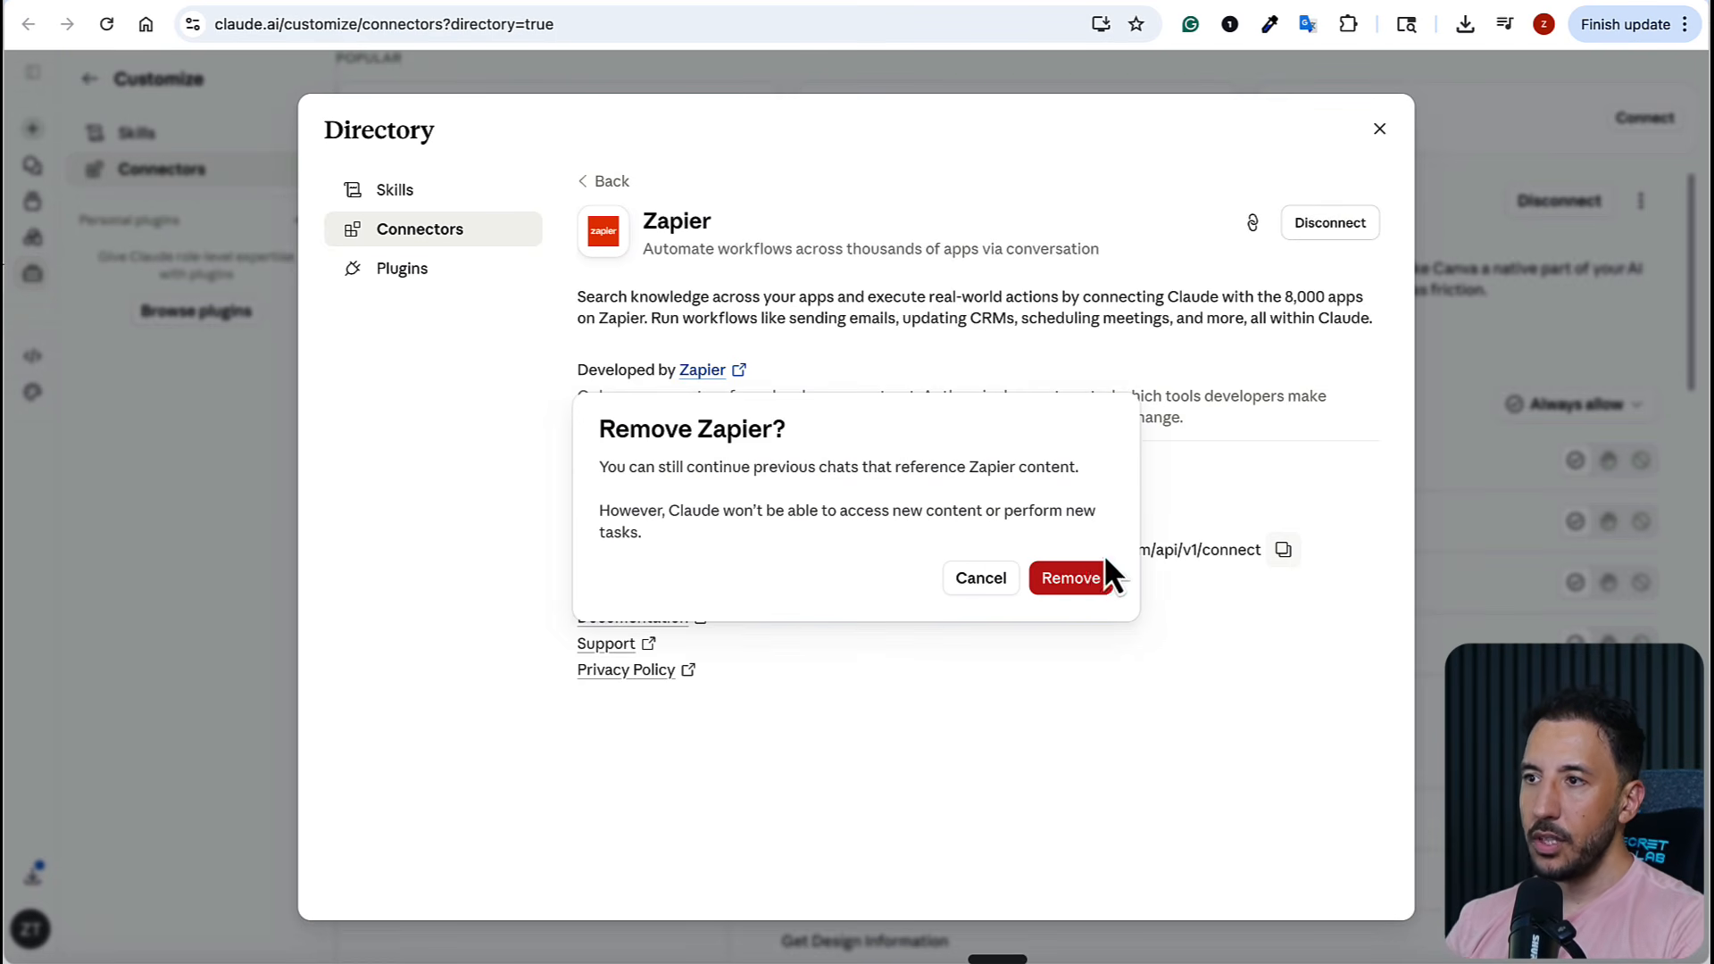
{"action": "right_click", "coordinate": [1084, 571]}
{"action": "left_click", "coordinate": [1073, 586]}
{"action": "left_click", "coordinate": [1073, 585]}
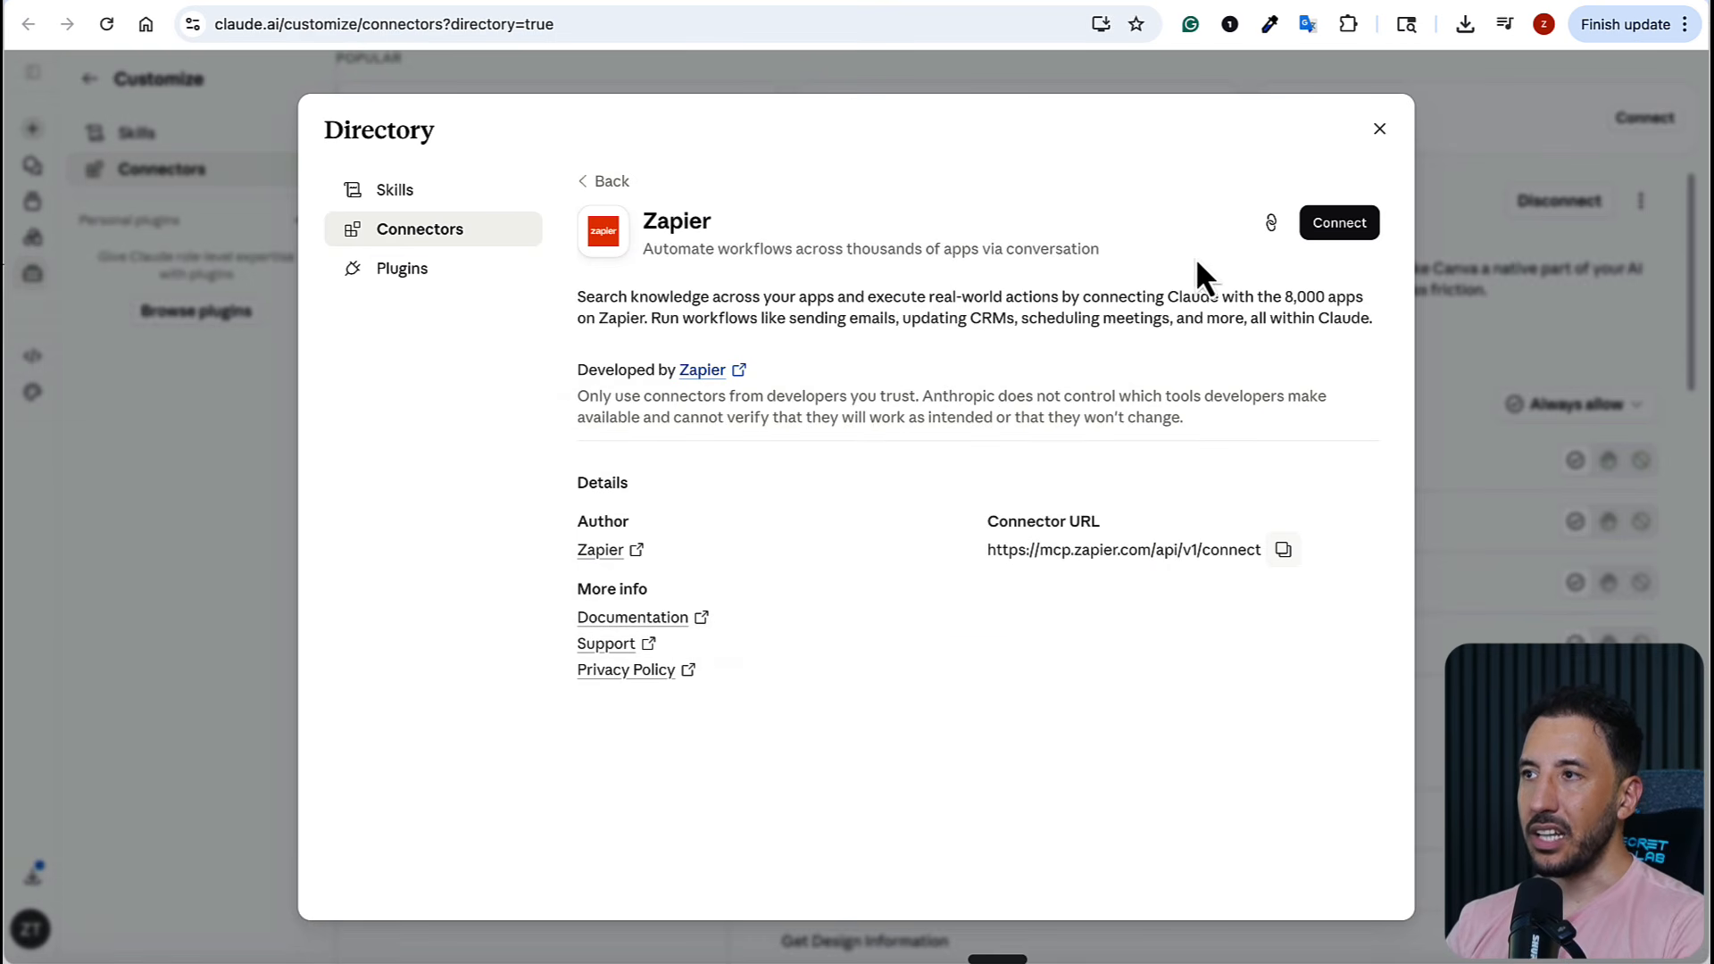
Connect the Zapier connector to Claude and allow access to the AI Workshop account on Zapier's authorization page
{"action": "left_click", "coordinate": [1330, 234]}
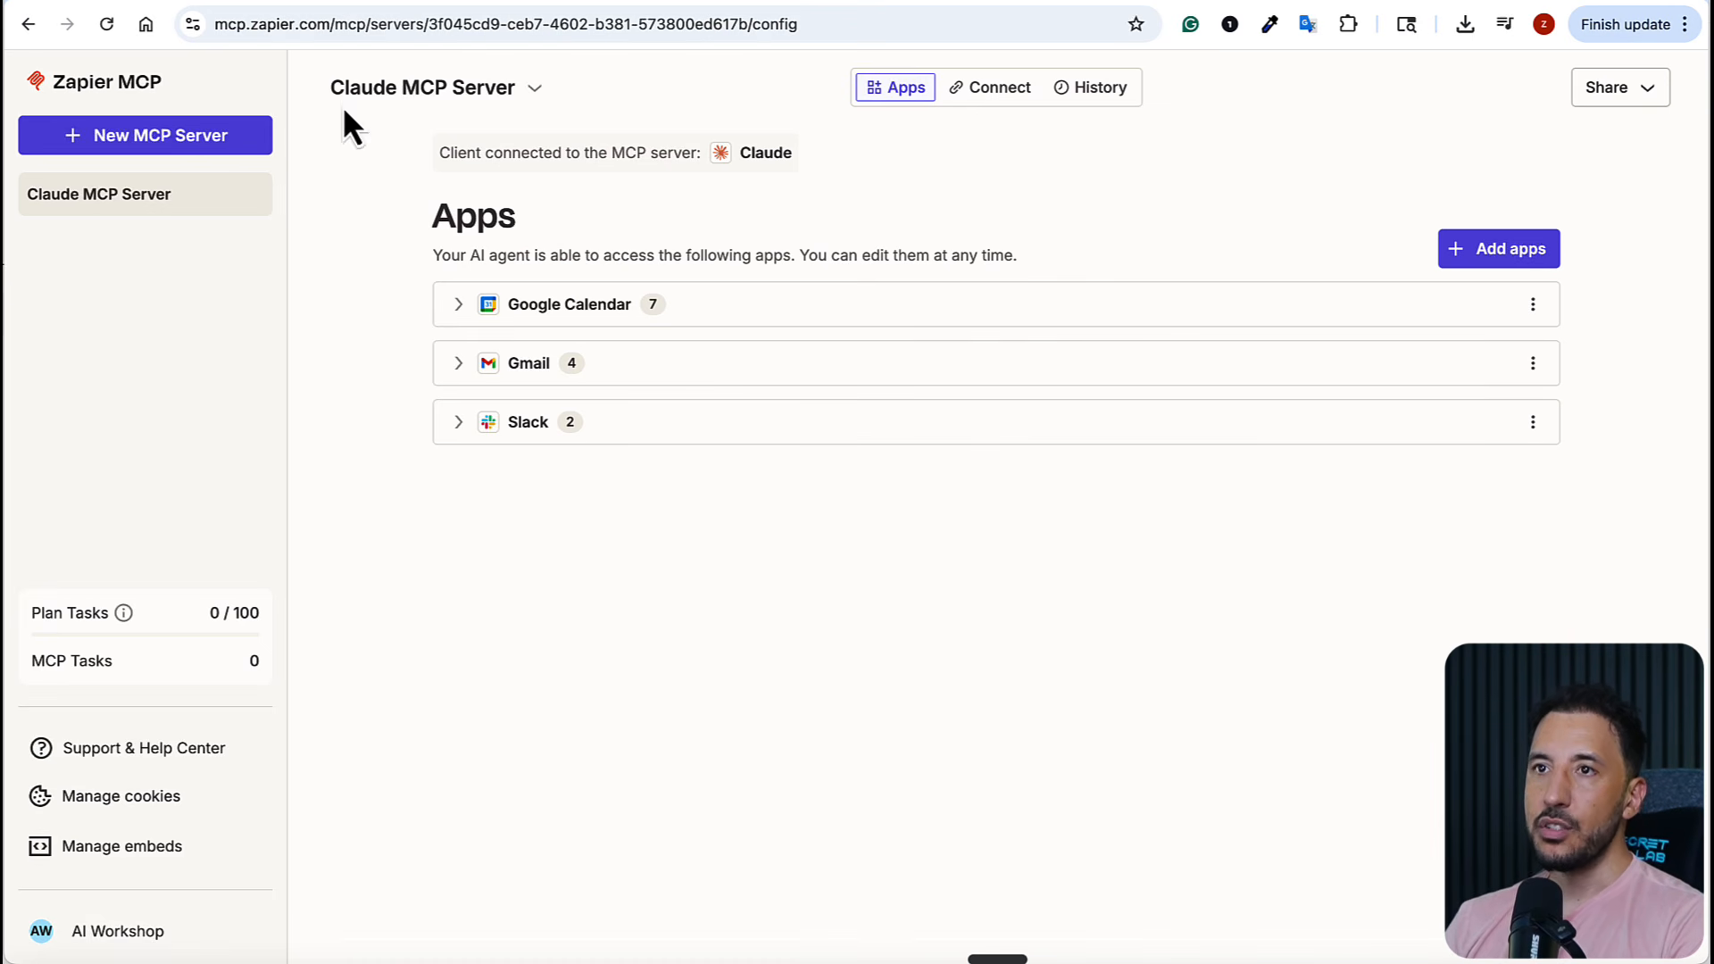
{"action": "left_click", "coordinate": [164, 150]}
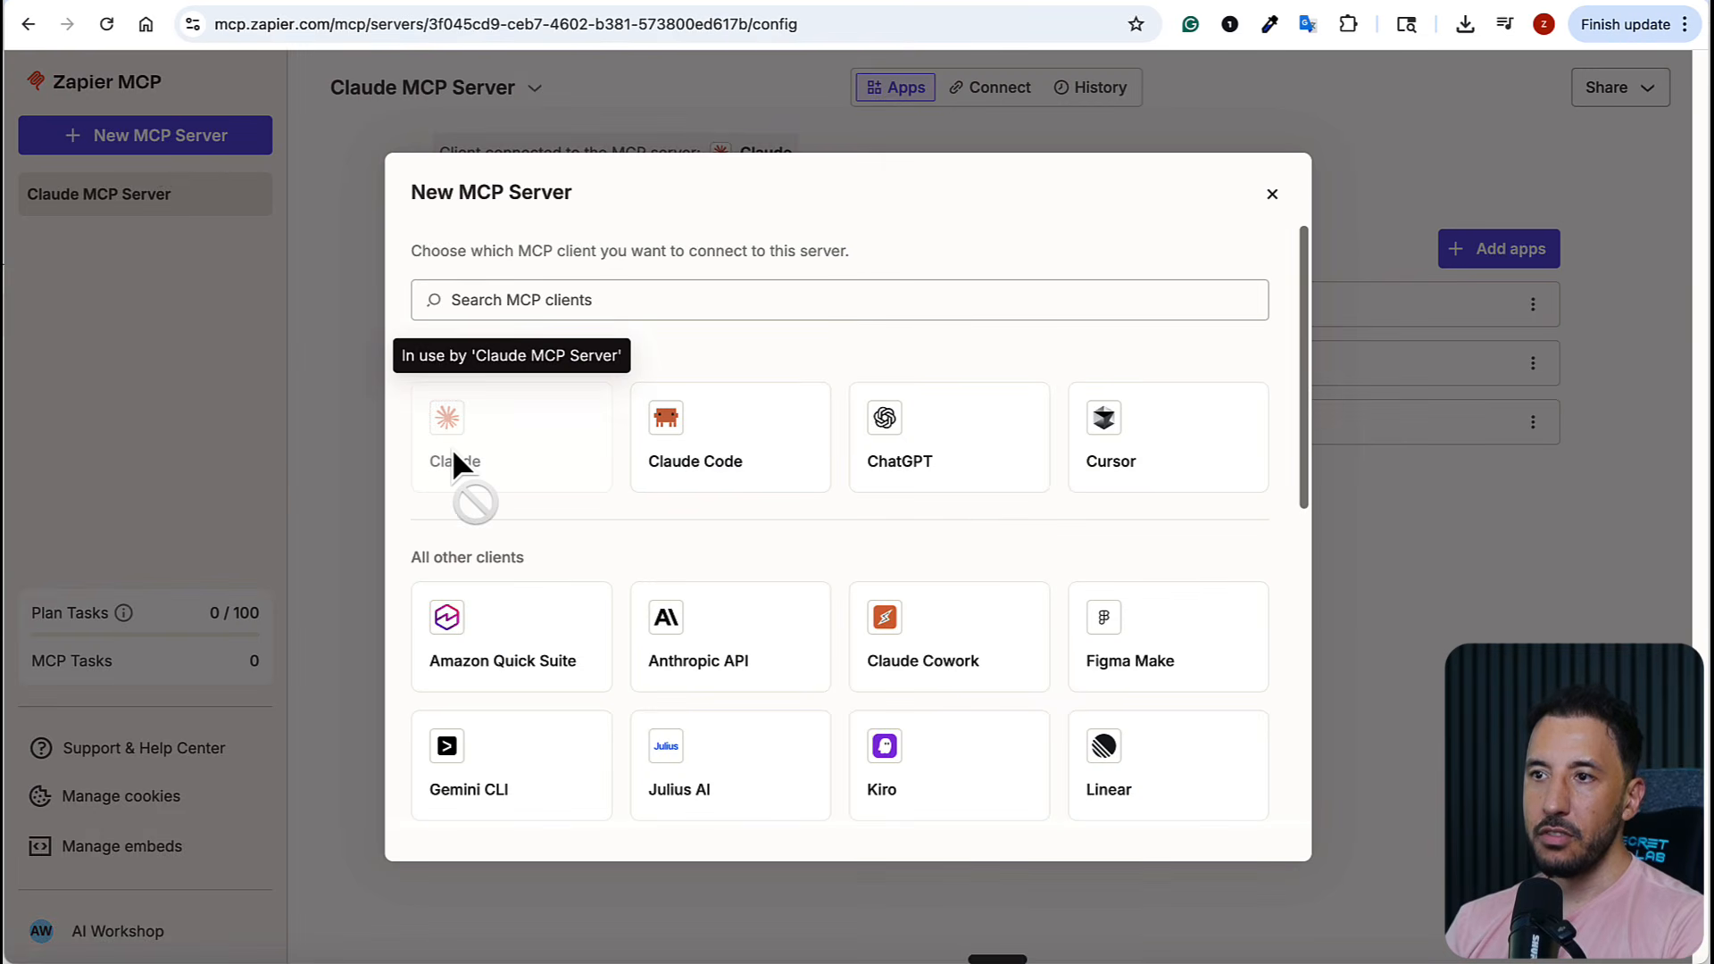
{"action": "left_click", "coordinate": [319, 461]}
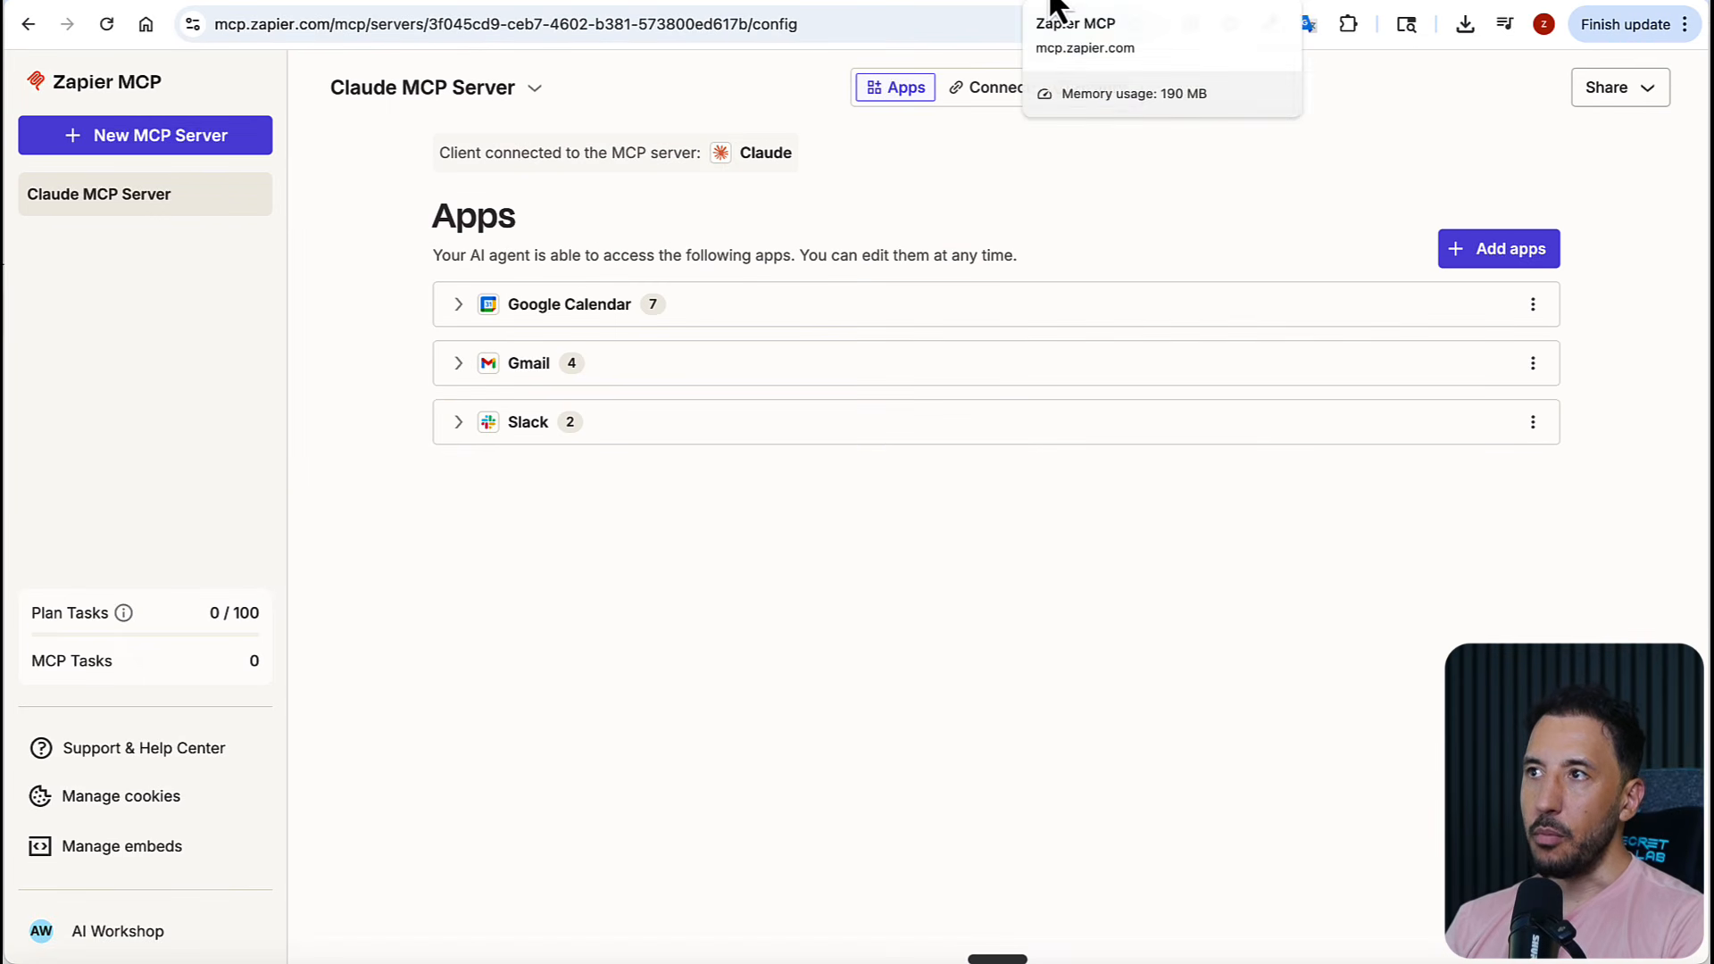
{"action": "left_click", "coordinate": [1038, 1]}
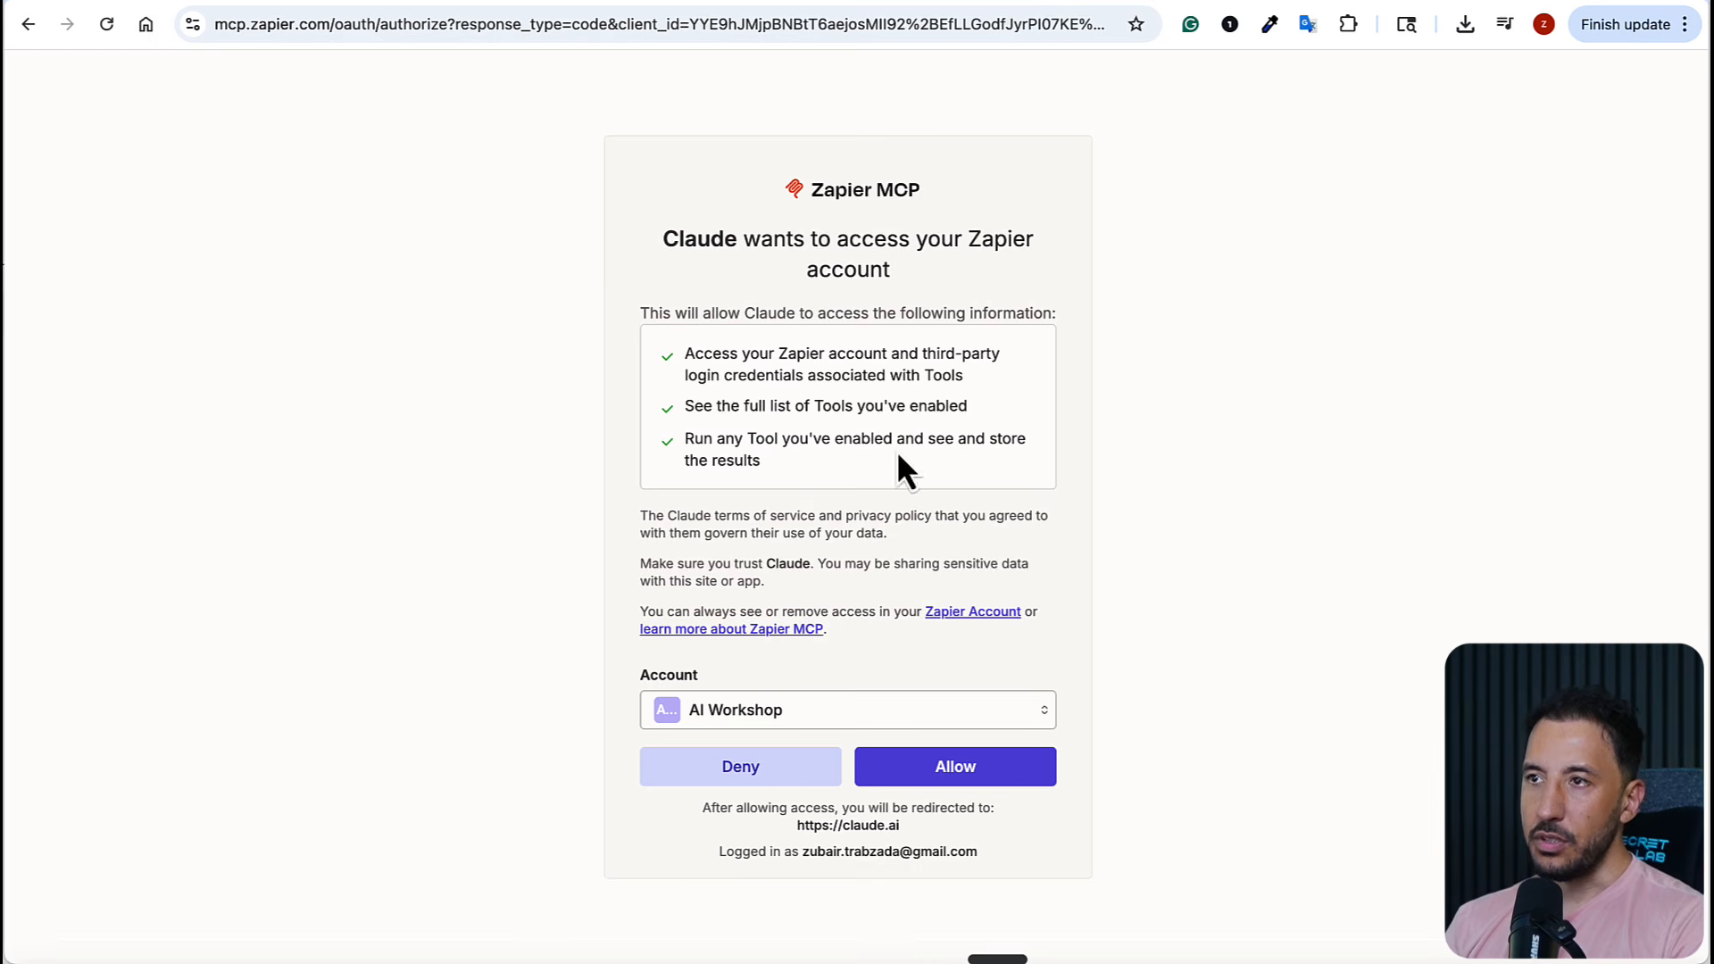
{"action": "left_click", "coordinate": [956, 773]}
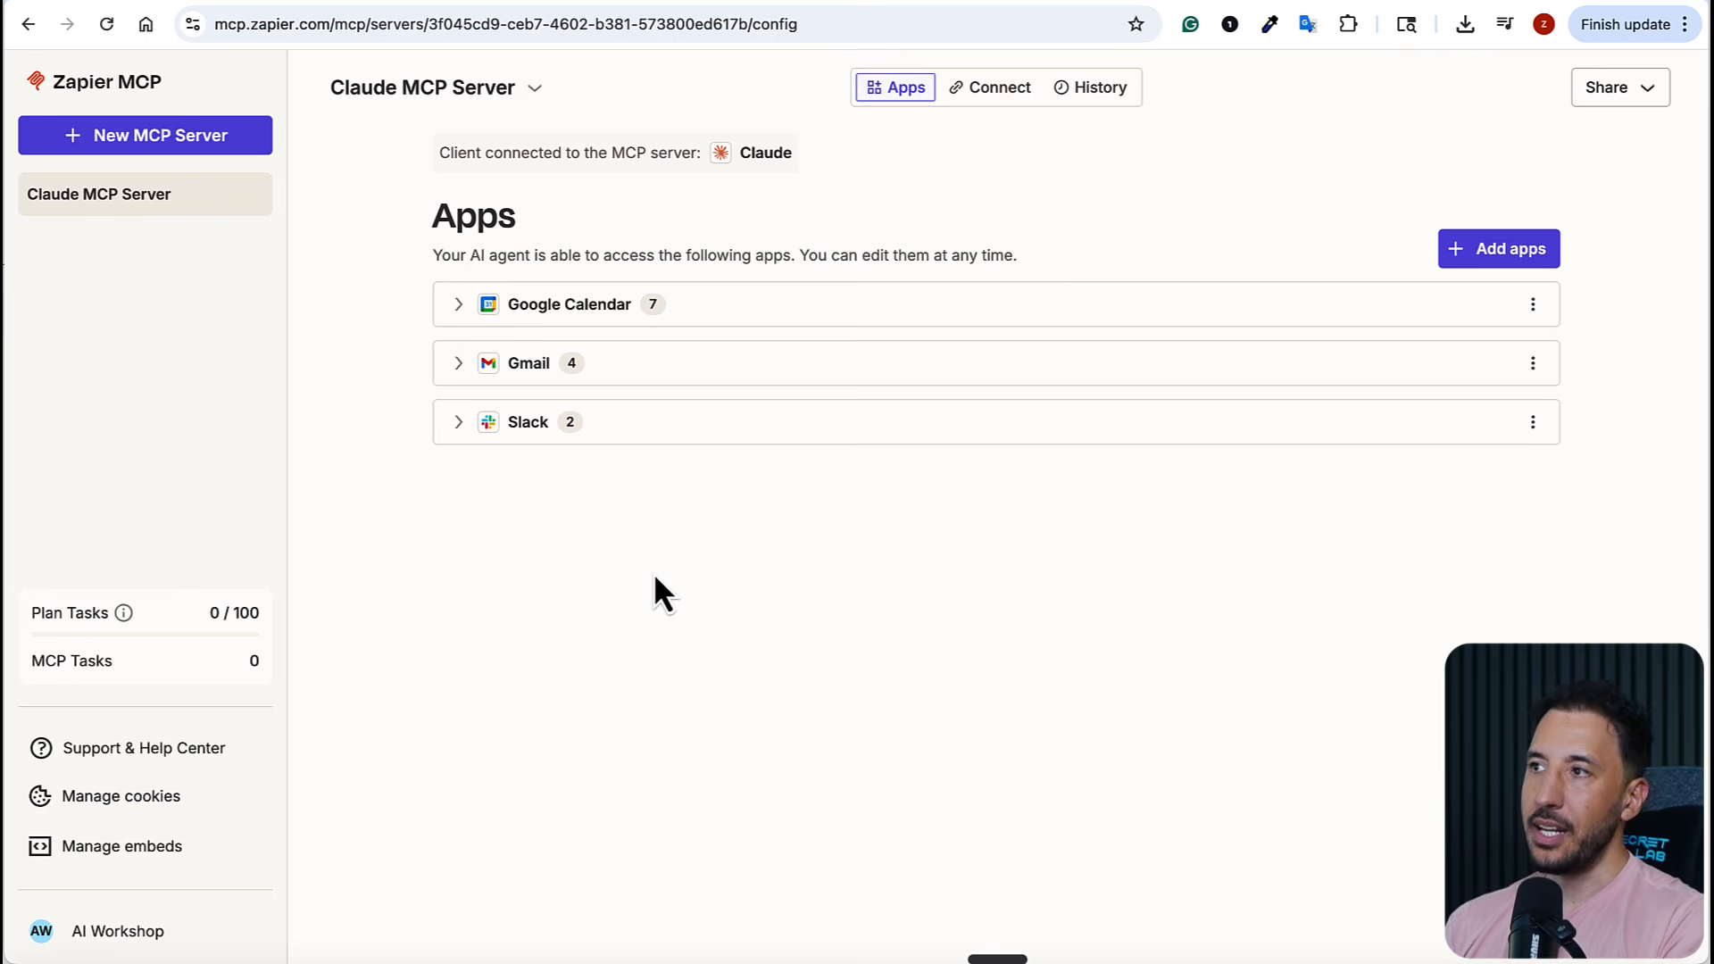
Start adding apps to the Claude MCP Server in Zapier and look through the popular apps
{"action": "left_click", "coordinate": [1503, 250]}
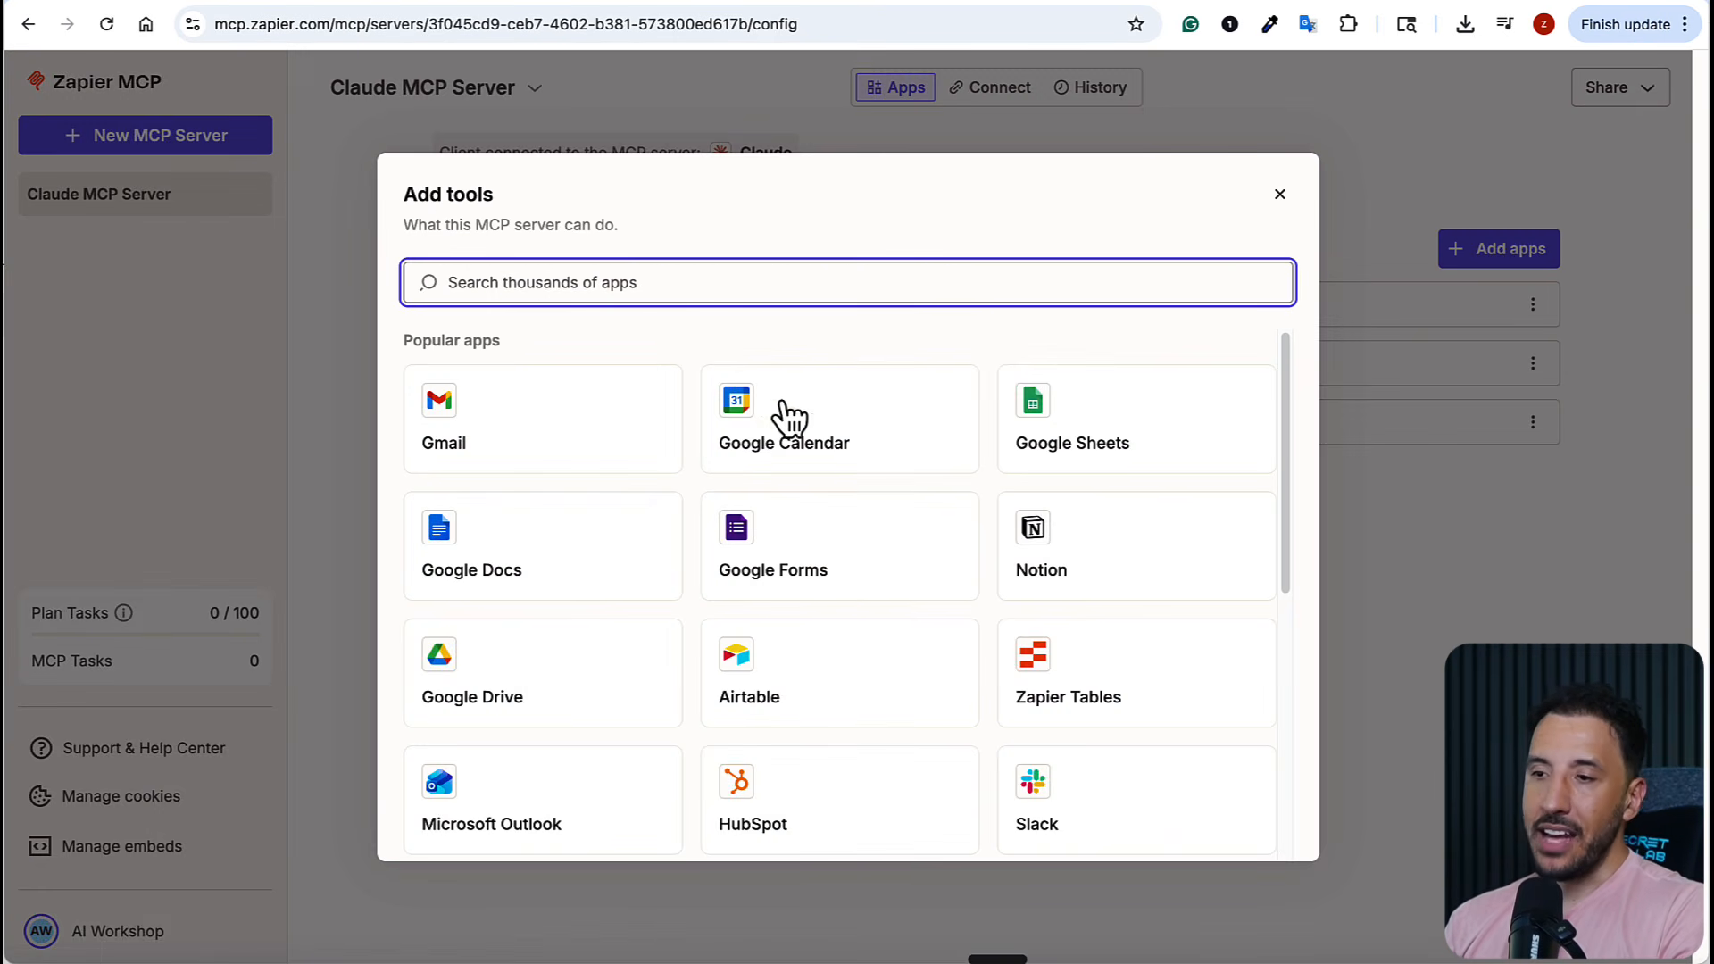
{"action": "scroll", "coordinate": [777, 420], "scroll_direction": "down", "scroll_amount": 5}
{"action": "scroll", "coordinate": [767, 424], "scroll_direction": "up", "scroll_amount": 6}
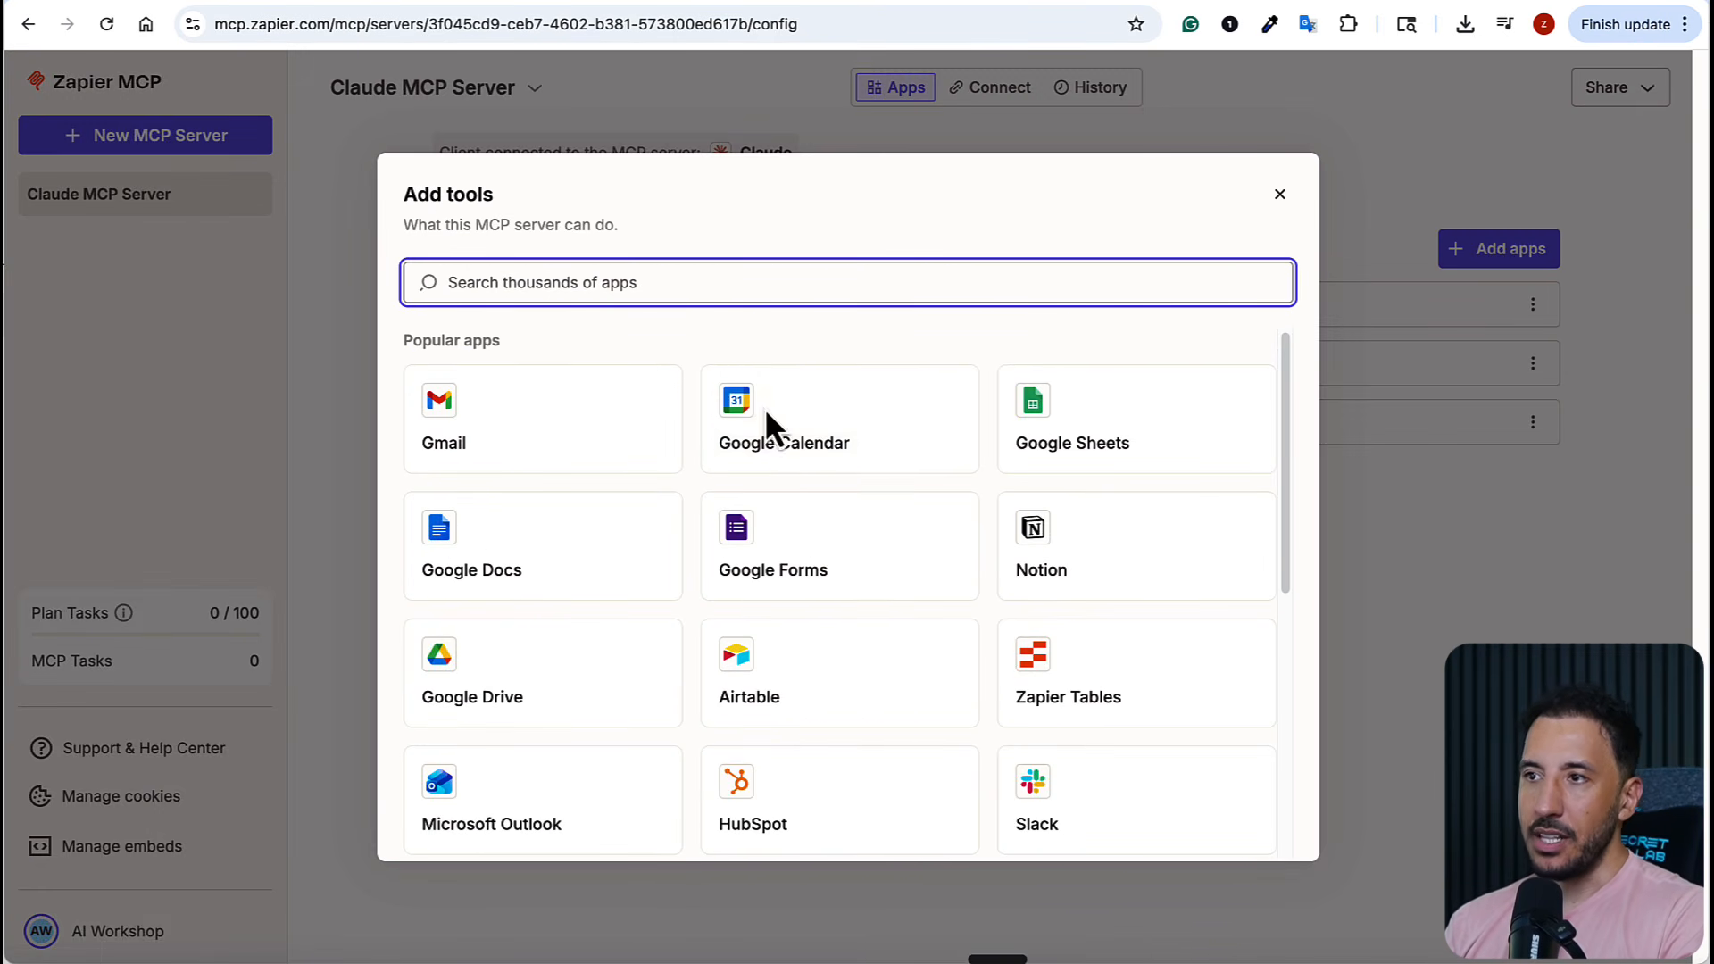
{"action": "scroll", "coordinate": [813, 472], "scroll_direction": "down", "scroll_amount": 3}
{"action": "scroll", "coordinate": [812, 471], "scroll_direction": "down", "scroll_amount": 3}
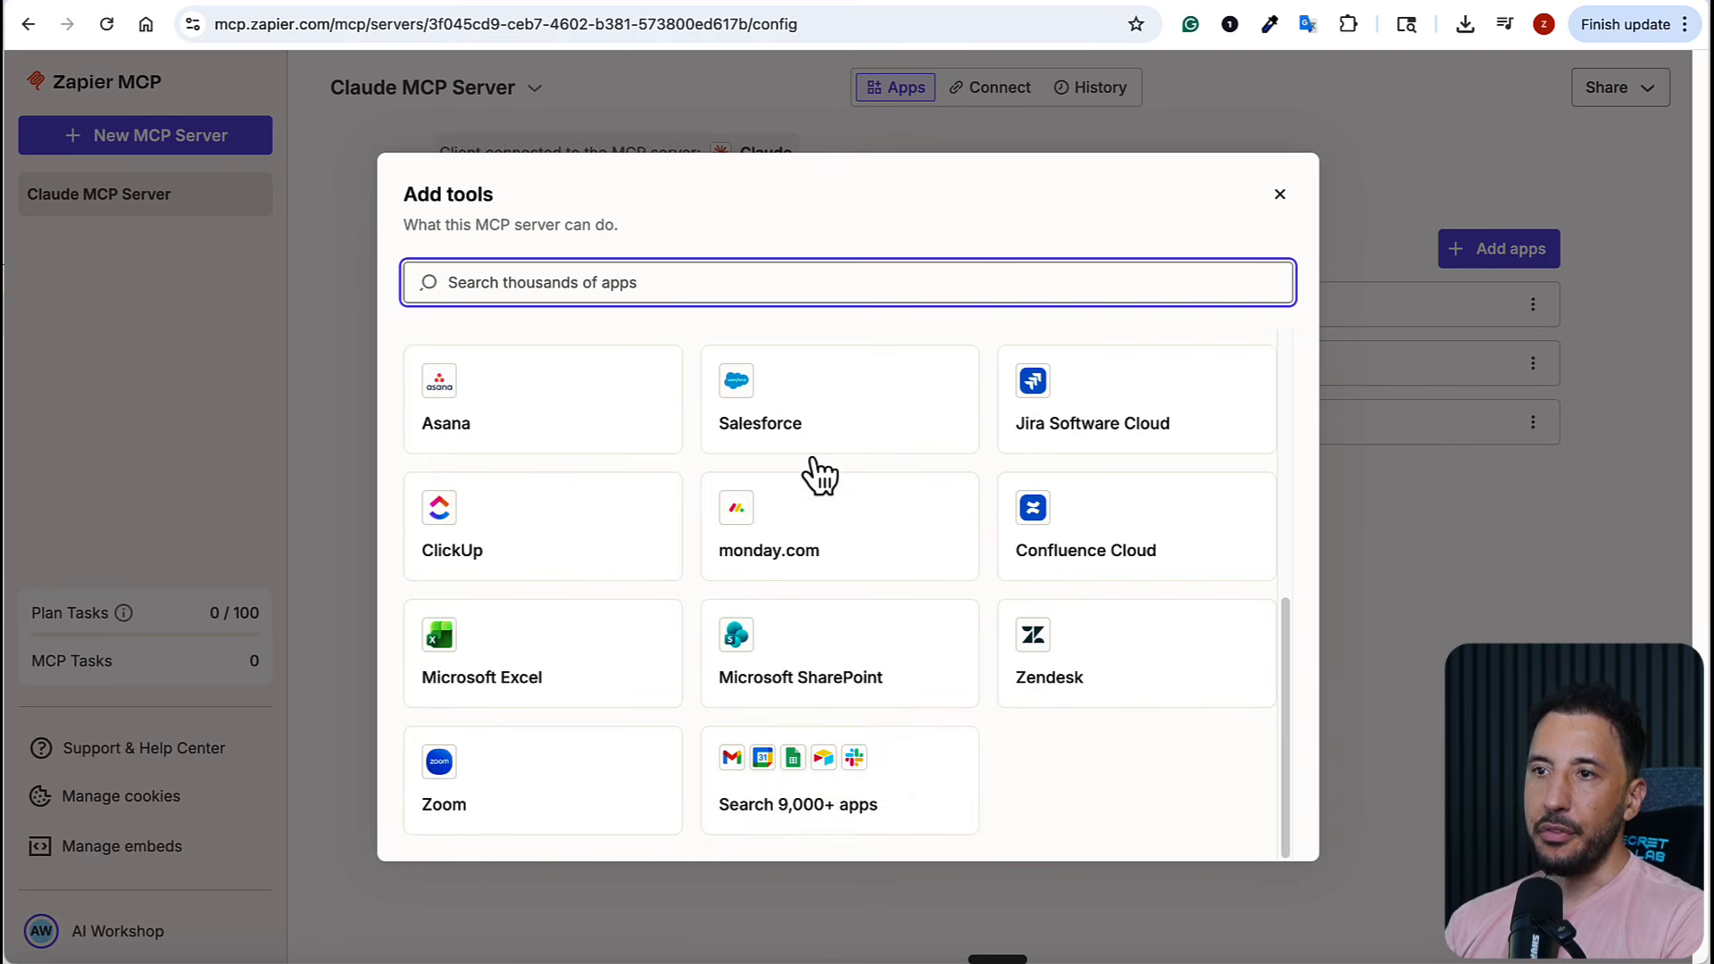
{"action": "scroll", "coordinate": [852, 830], "scroll_direction": "up", "scroll_amount": 6}
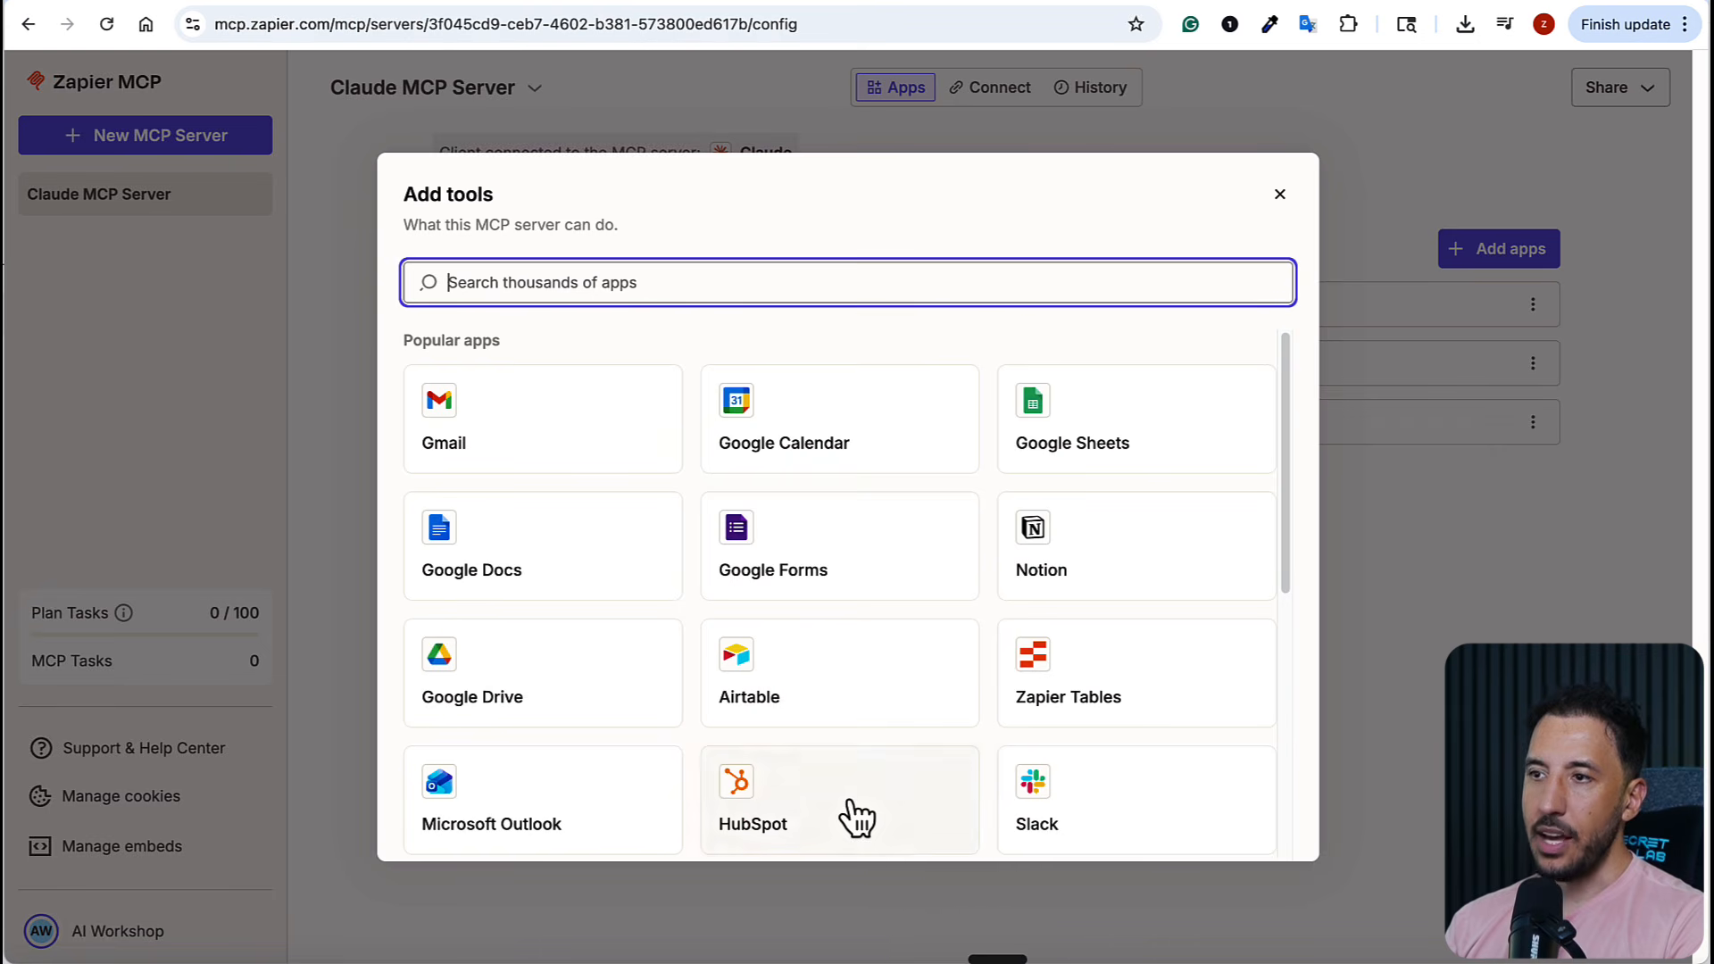
Search the available apps for "fig" and clear the search text
{"action": "type", "text": "f"}
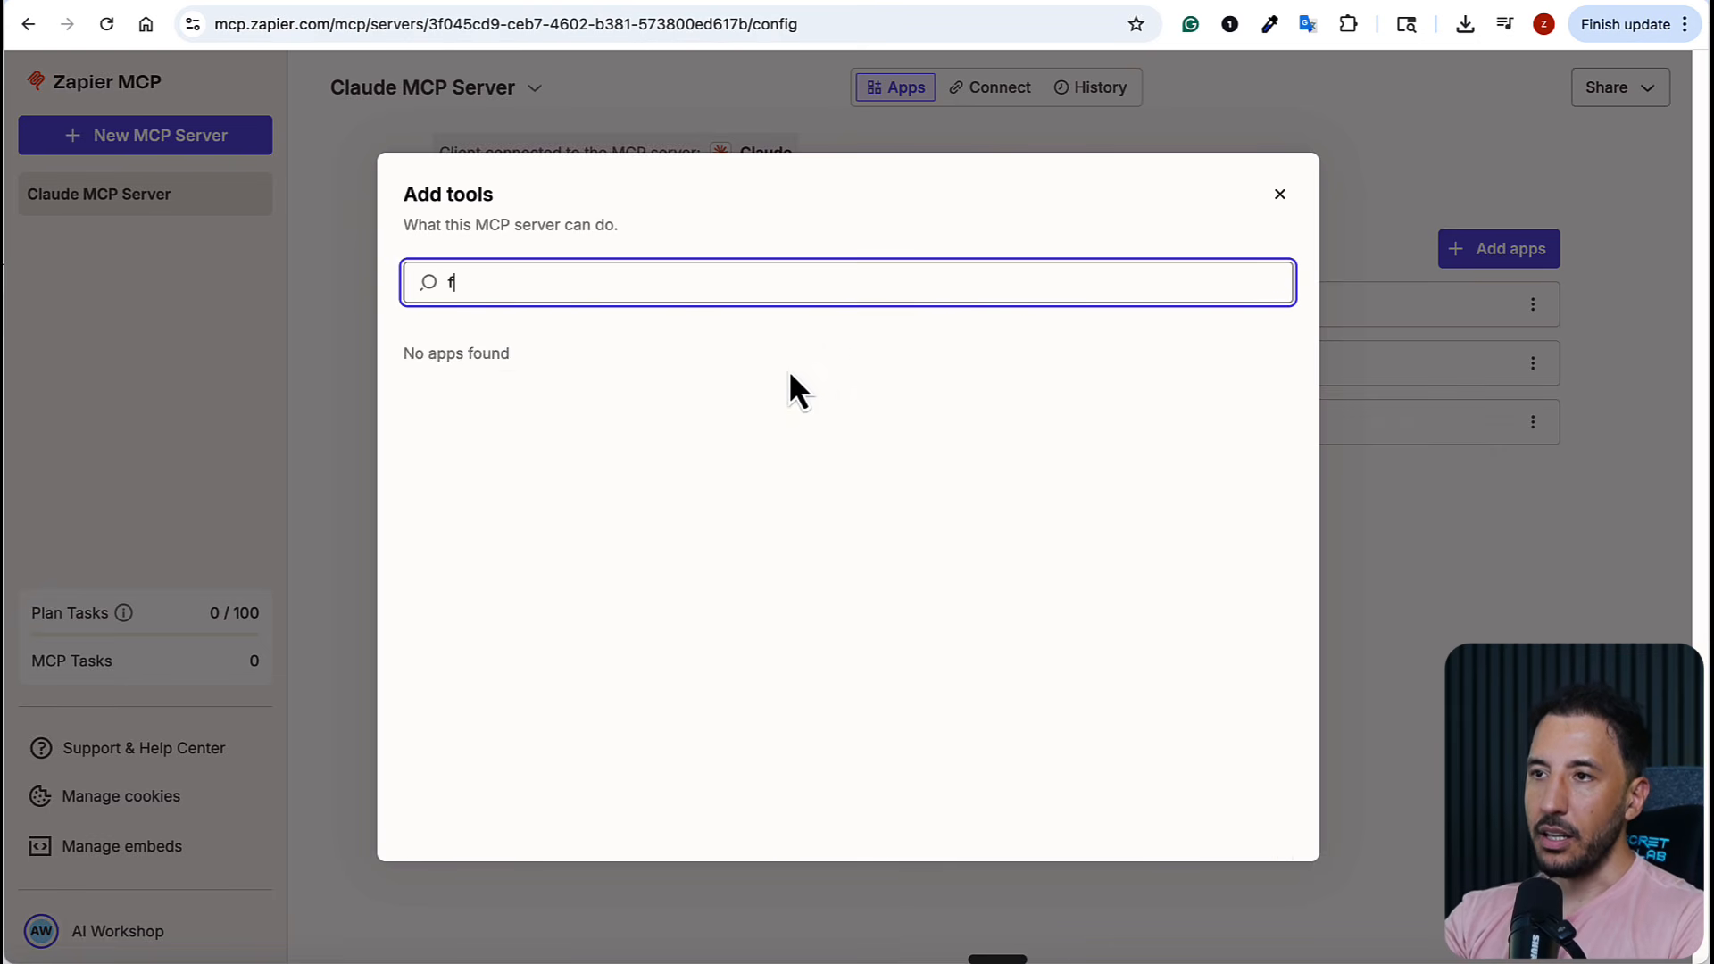
{"action": "type", "text": "ig"}
{"action": "key", "text": "BackSpace"}
{"action": "key", "text": "BackSpace"}
{"action": "key", "text": "BackSpace"}
{"action": "type", "text": "f"}
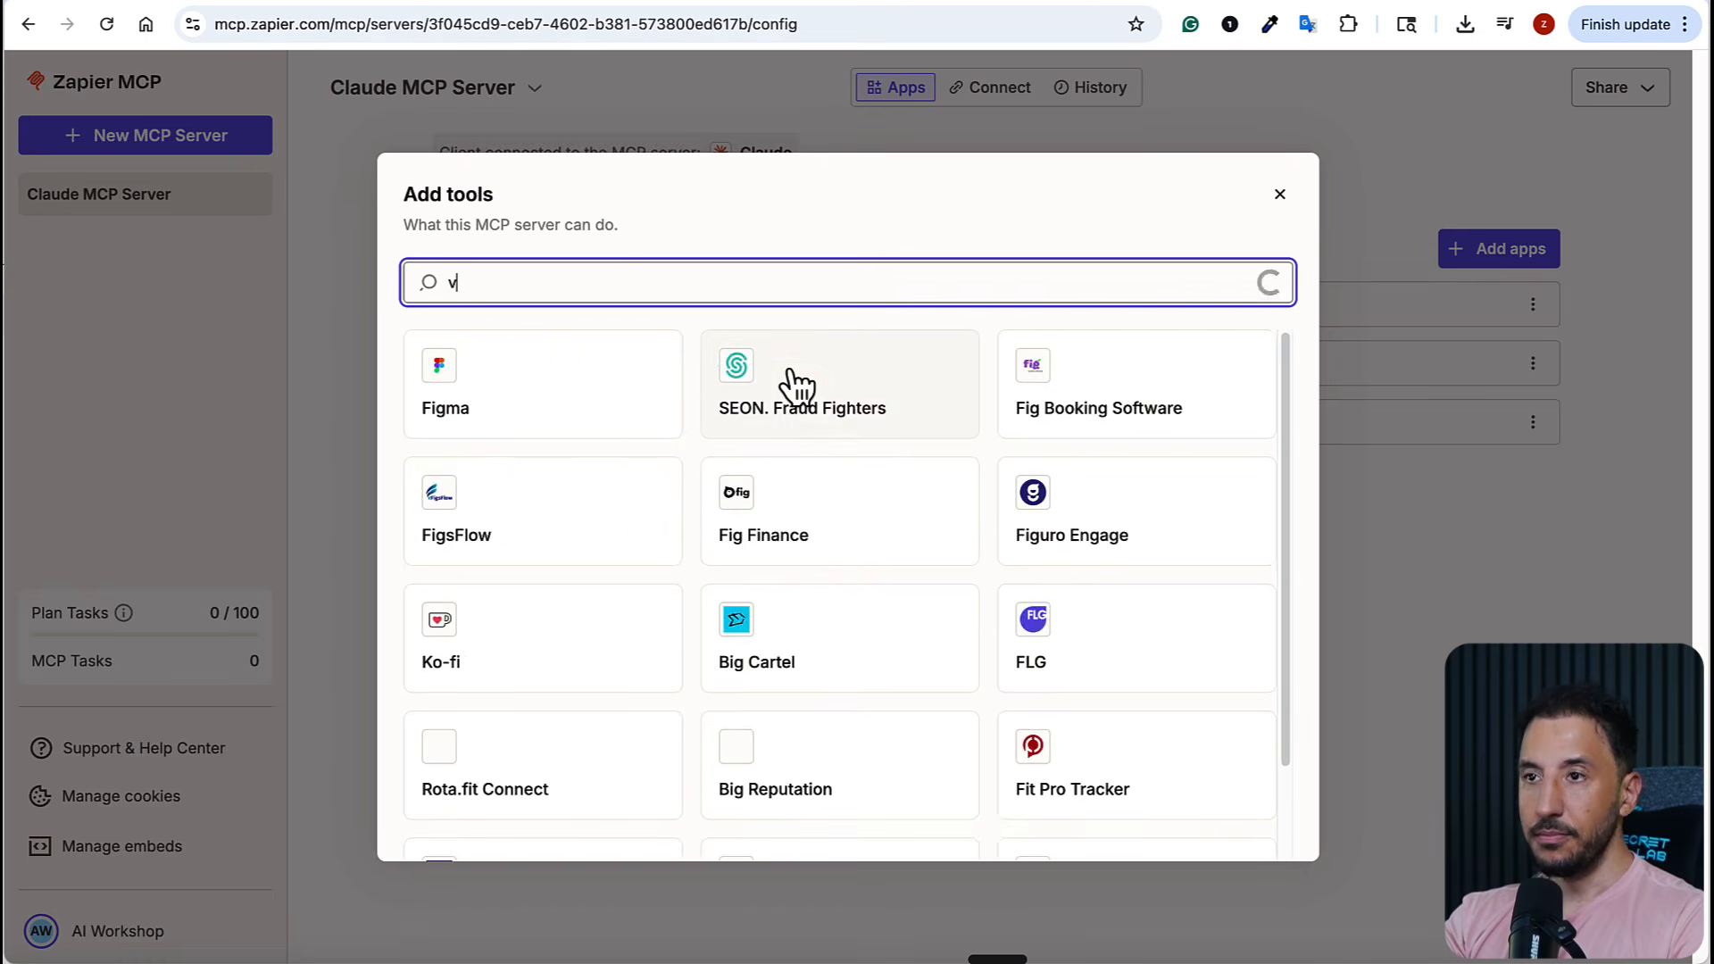
{"action": "key", "text": "BackSpace"}
Search the available apps for "canv" and open Canva's list of tools
{"action": "type", "text": "can"}
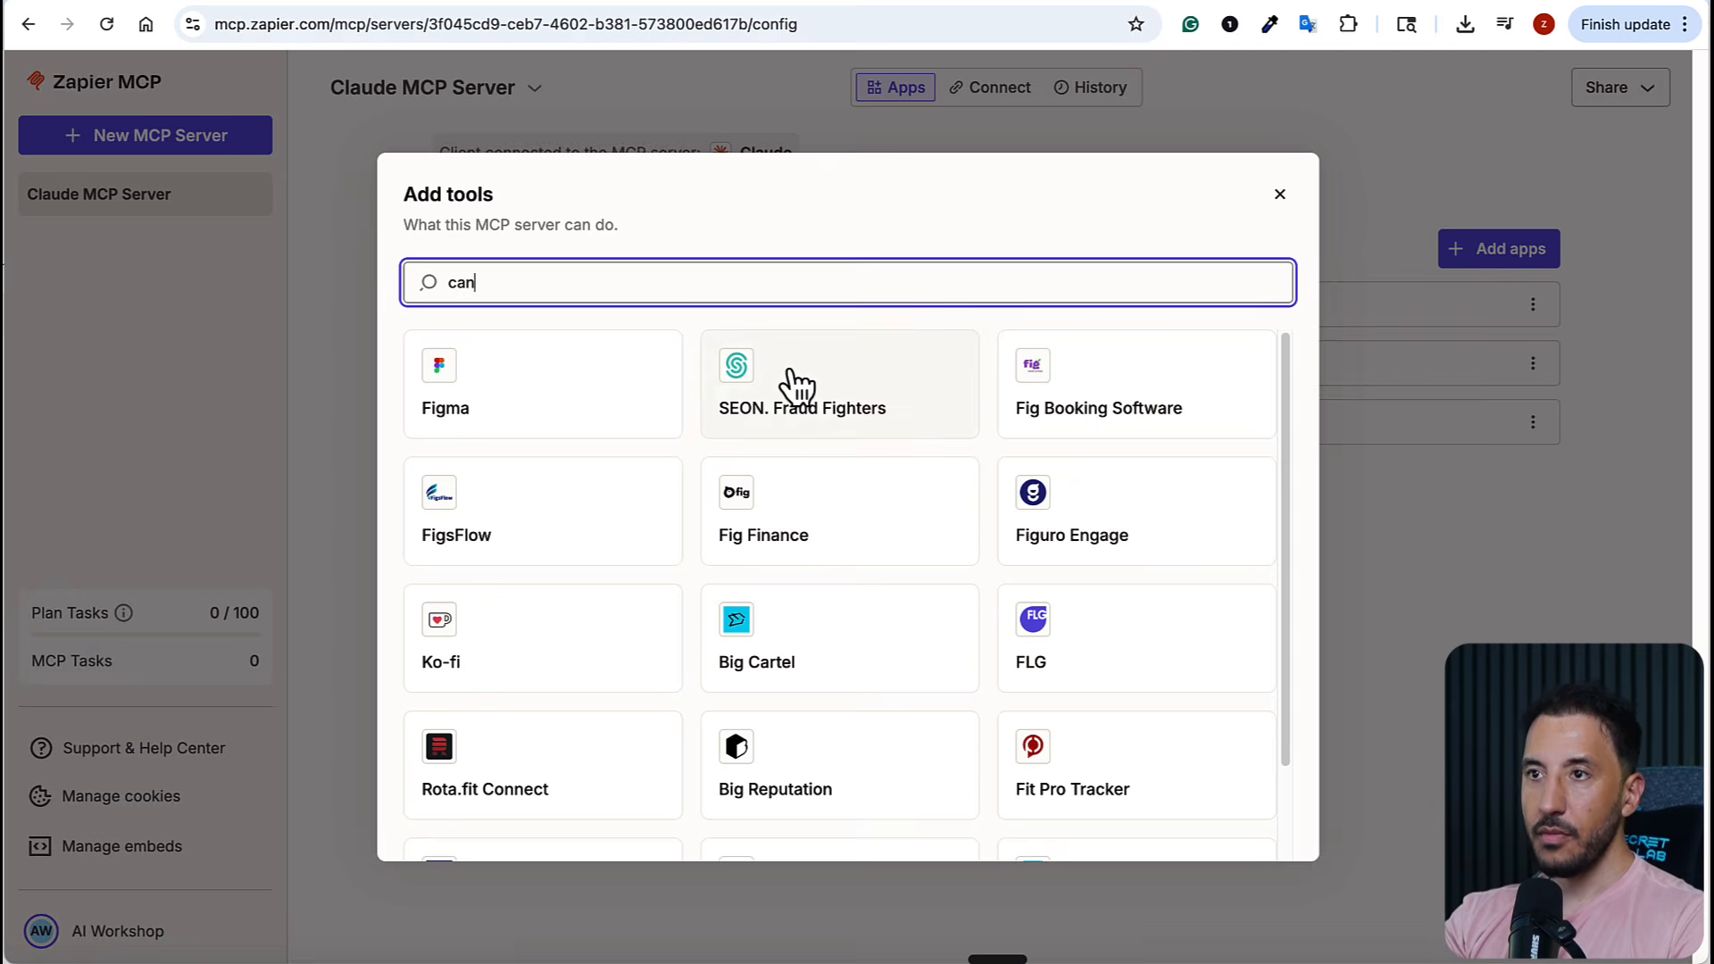
{"action": "type", "text": "va"}
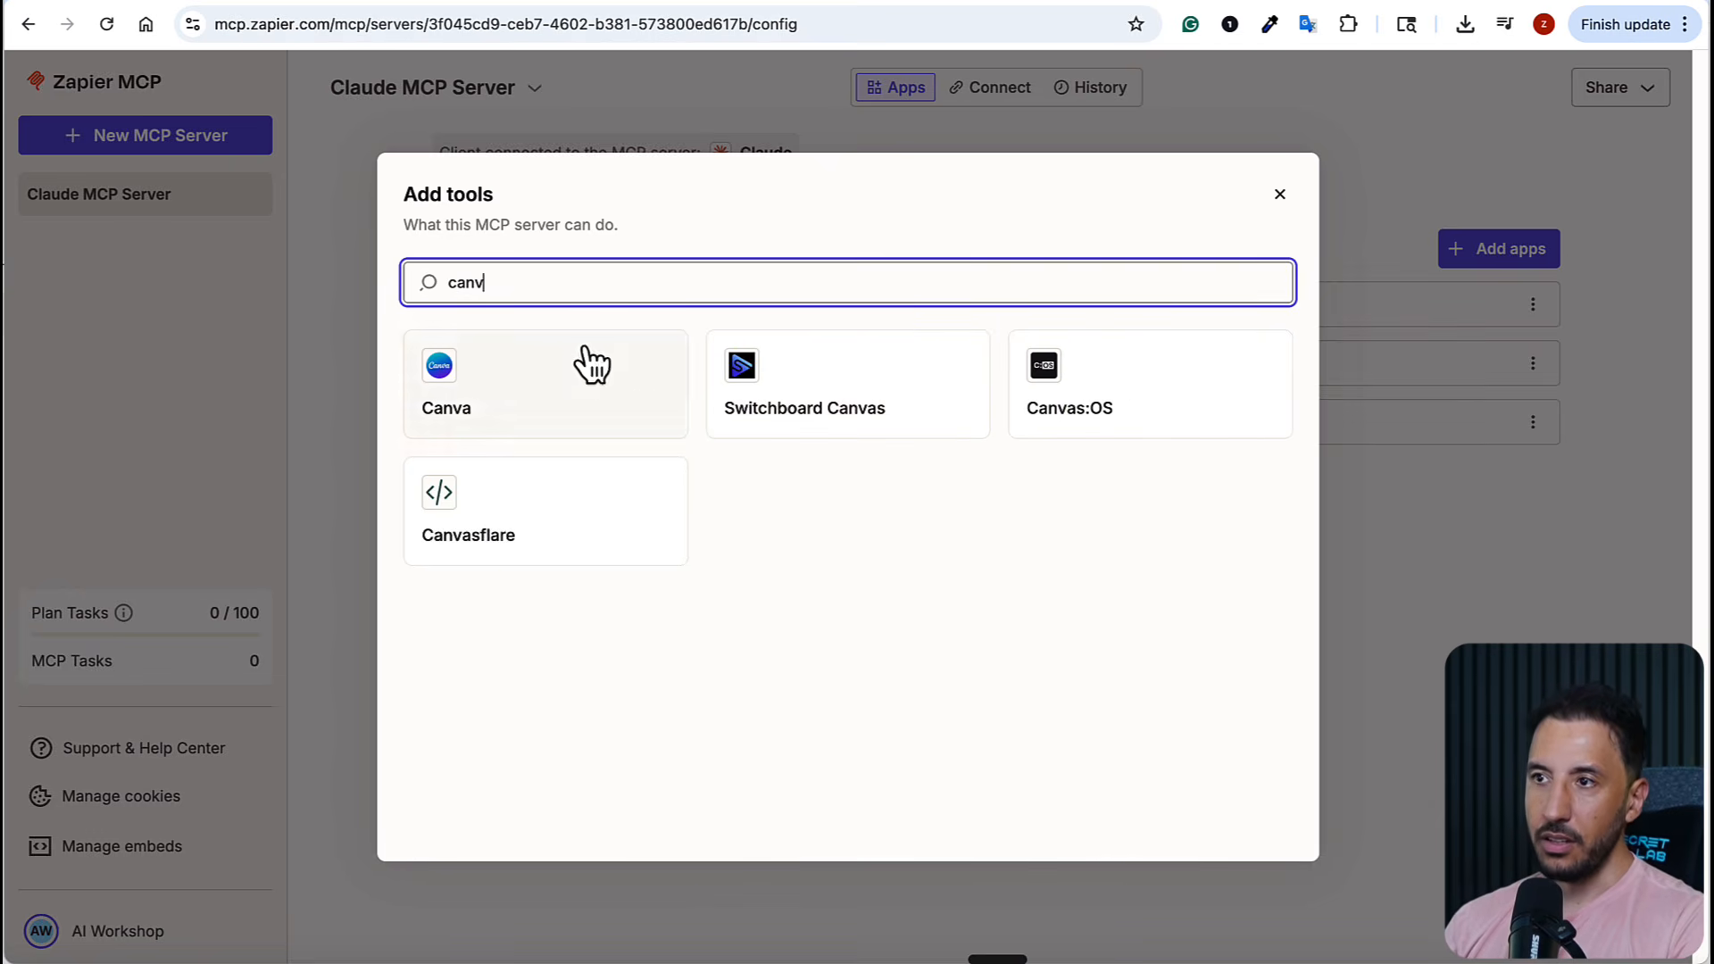
{"action": "left_click", "coordinate": [571, 364]}
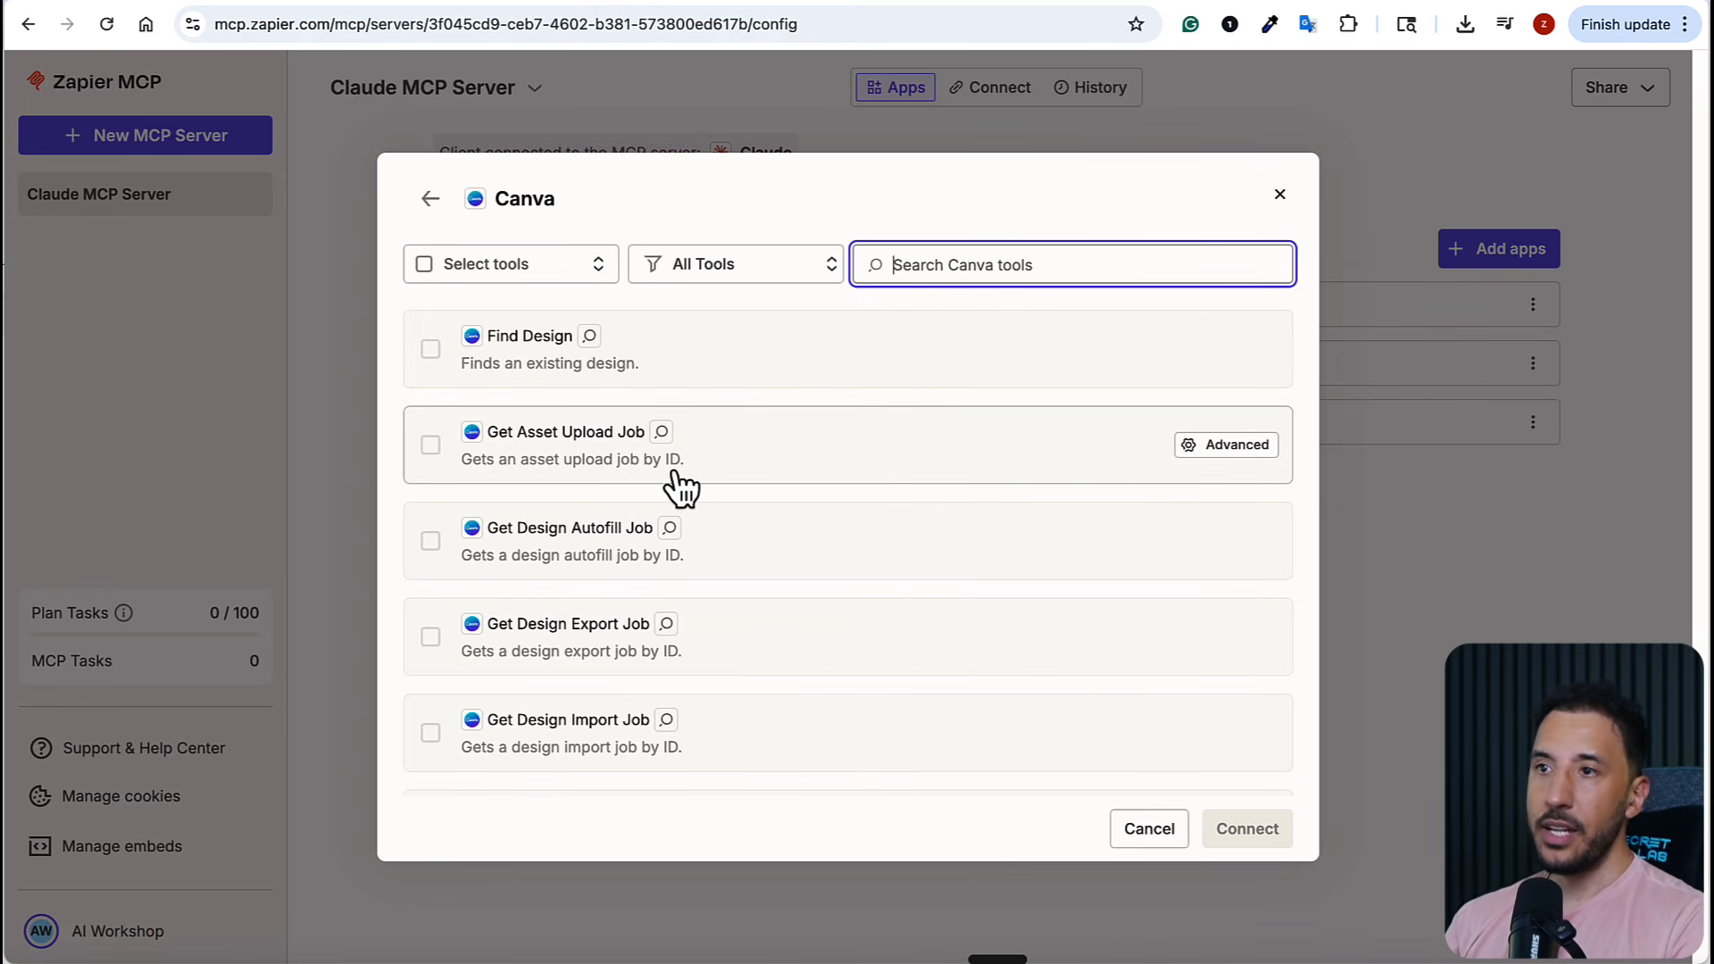
Select Canva's Find Design, Create Design and Upload Asset tools
{"action": "left_click", "coordinate": [439, 366]}
{"action": "scroll", "coordinate": [504, 584], "scroll_direction": "down", "scroll_amount": 1}
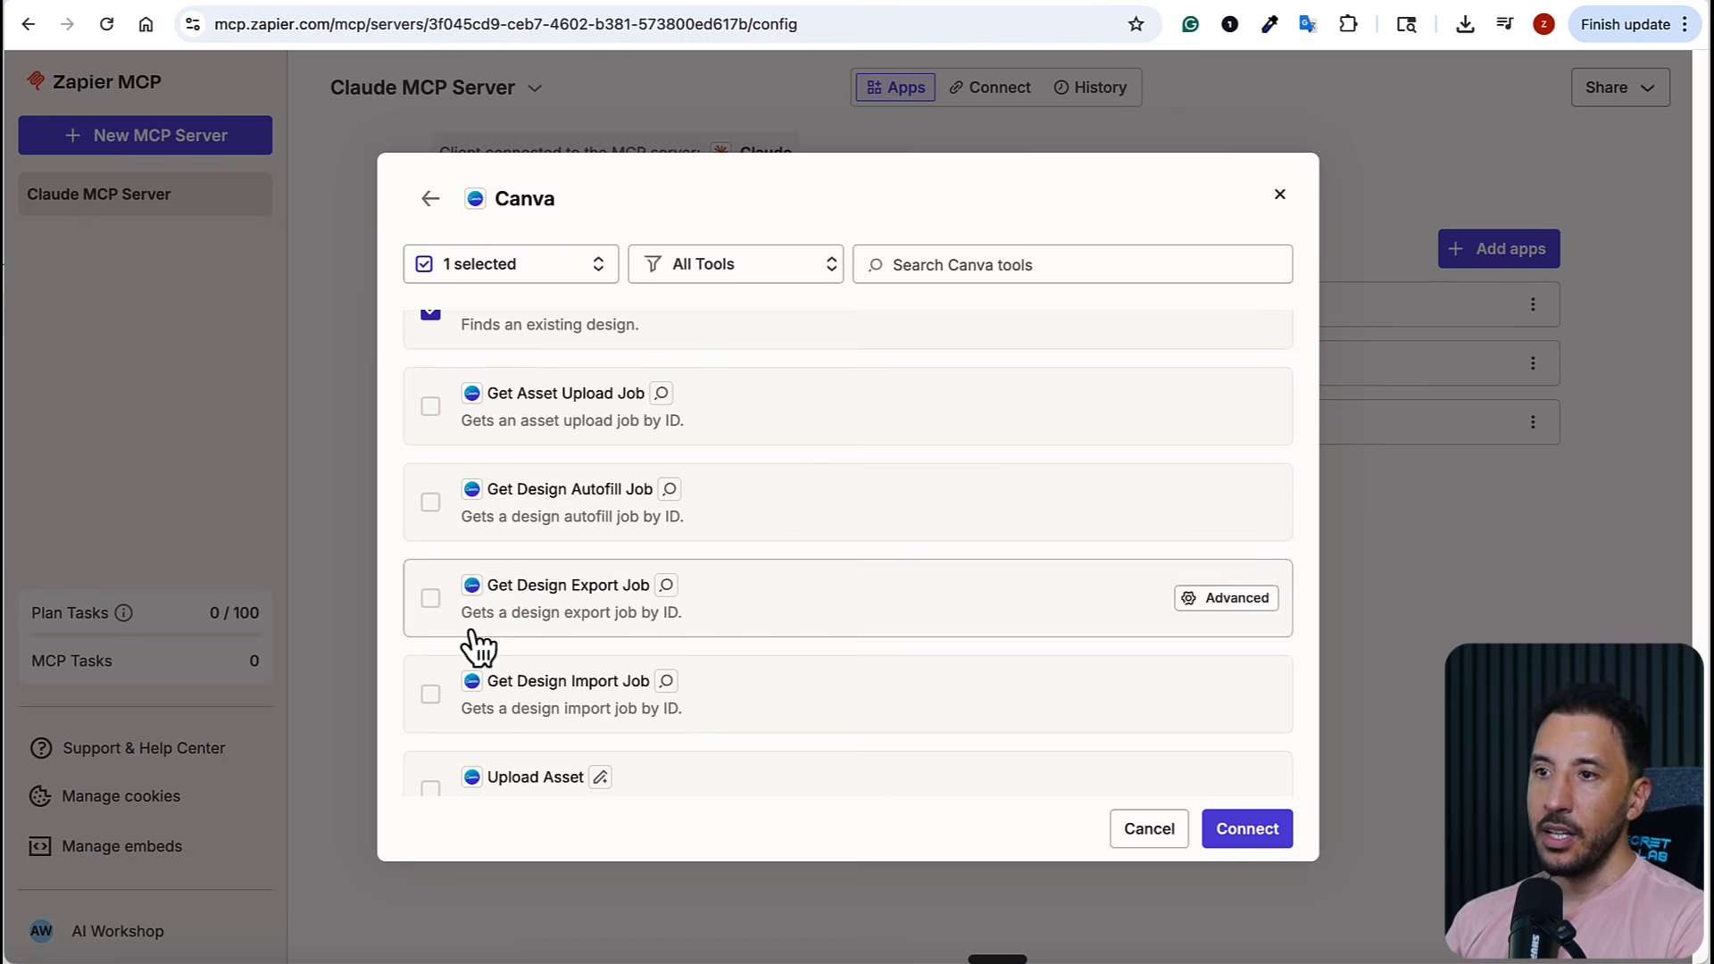
{"action": "scroll", "coordinate": [474, 643], "scroll_direction": "down", "scroll_amount": 4}
{"action": "left_click", "coordinate": [430, 544]}
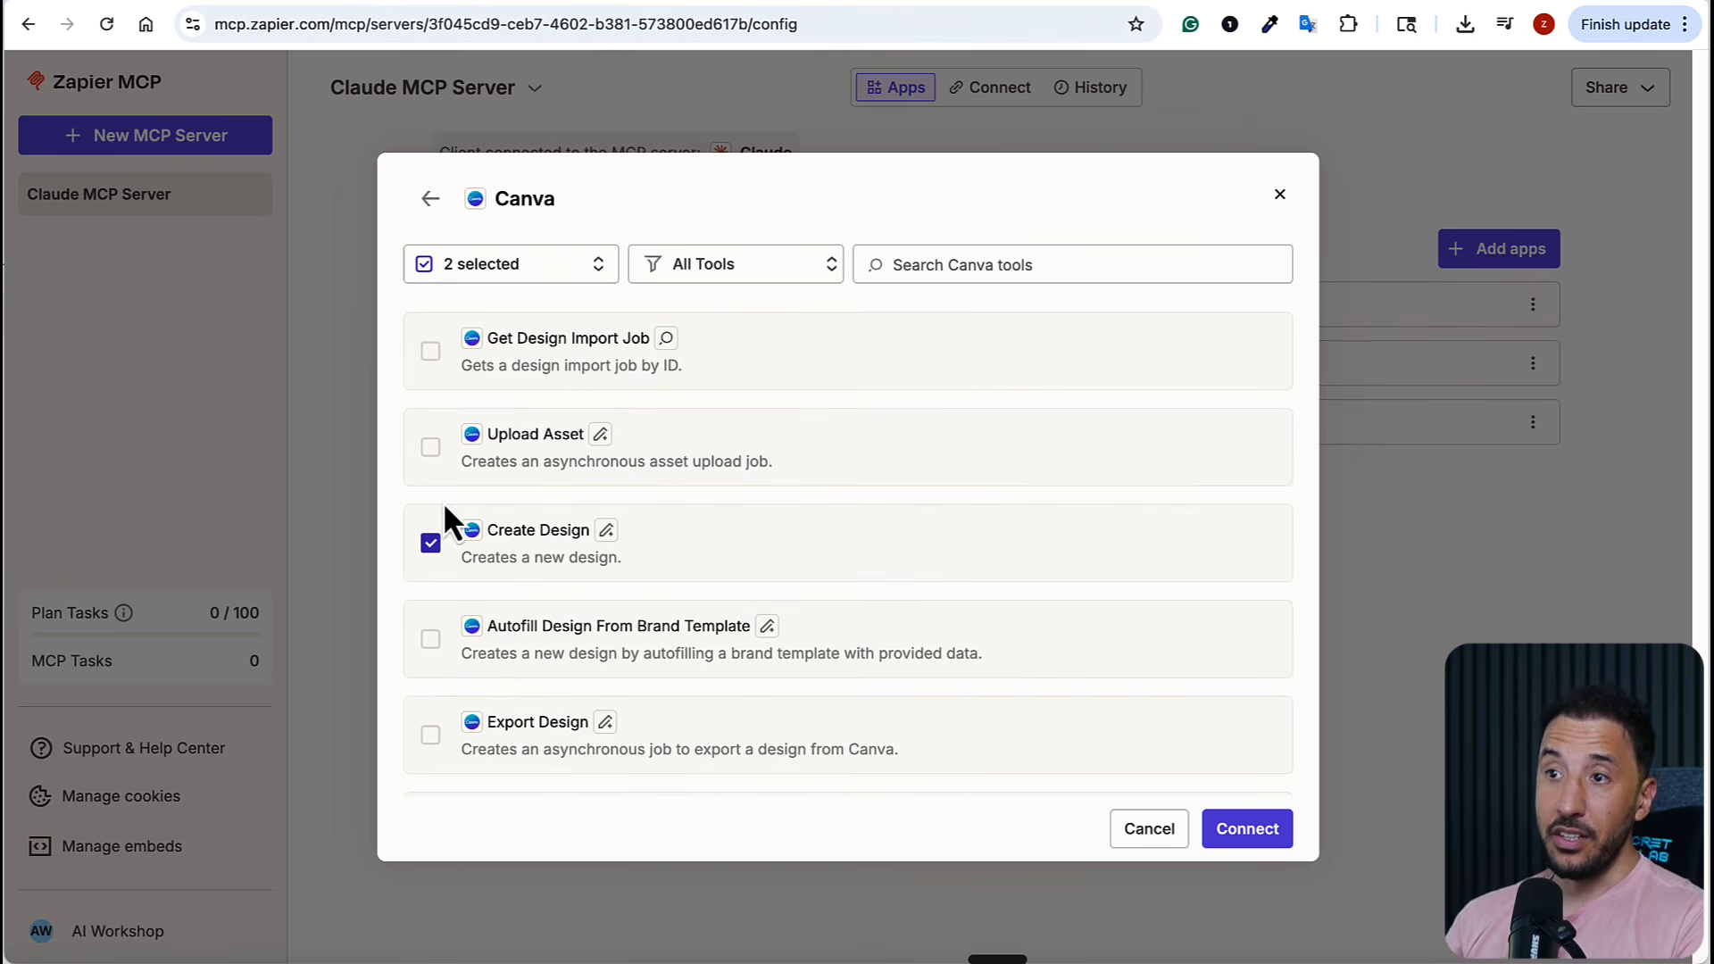
{"action": "left_click", "coordinate": [430, 447]}
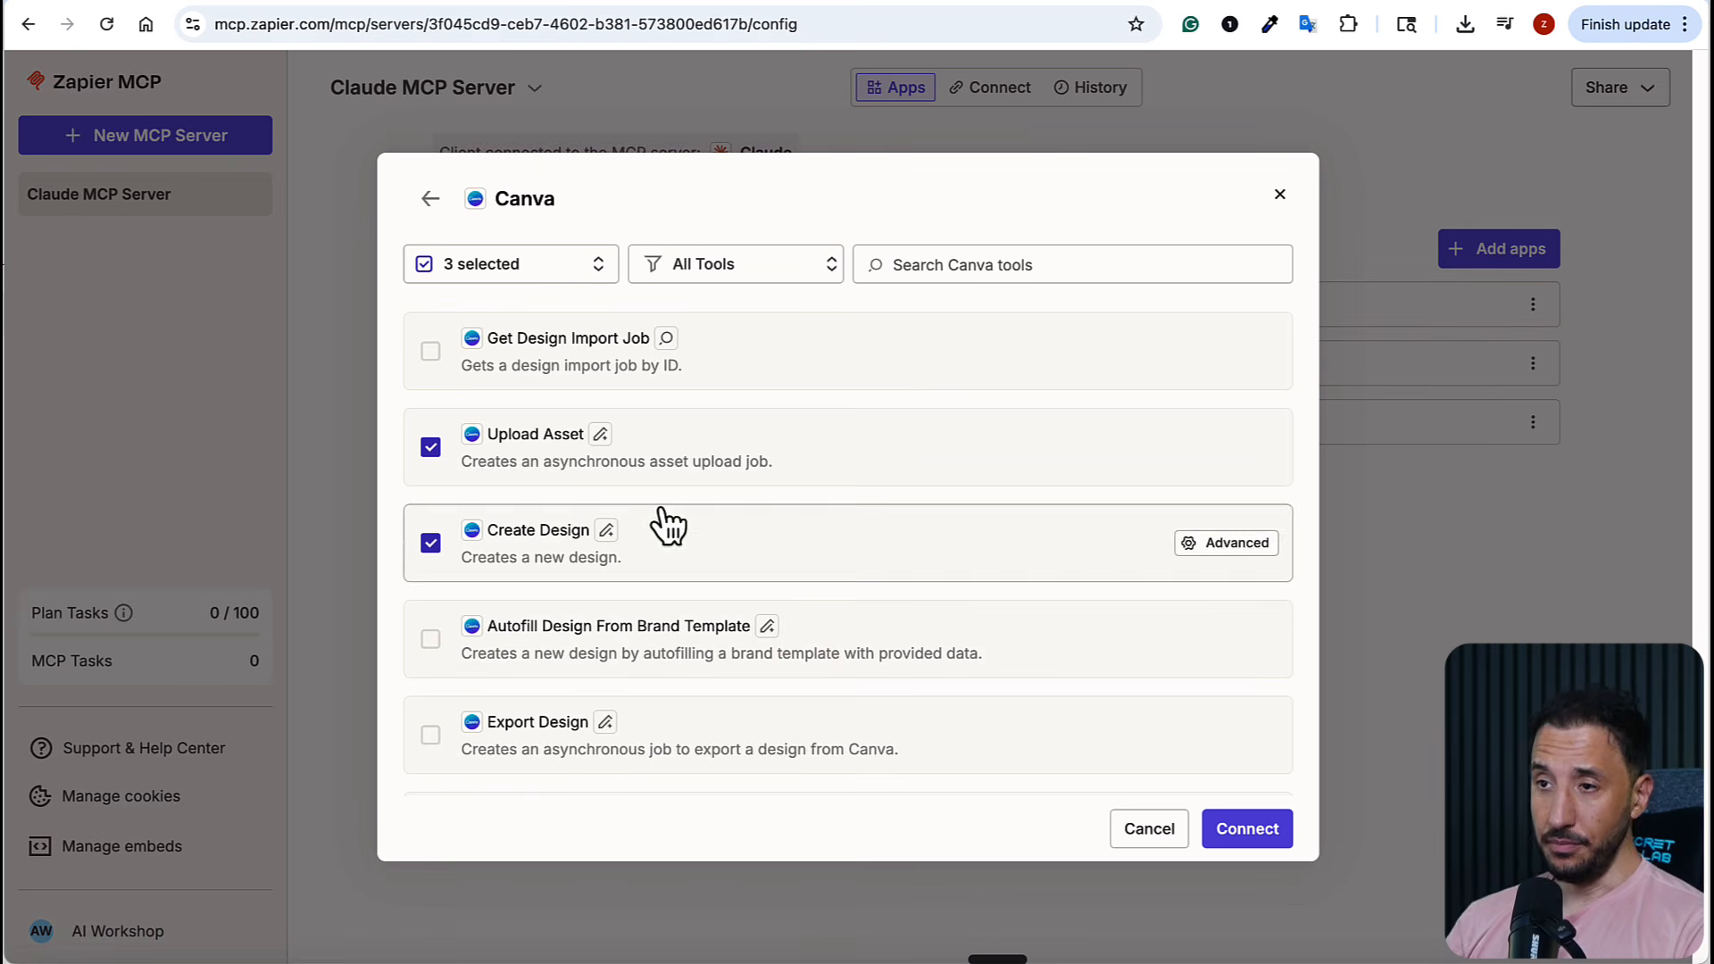
{"action": "scroll", "coordinate": [708, 494], "scroll_direction": "up", "scroll_amount": 4}
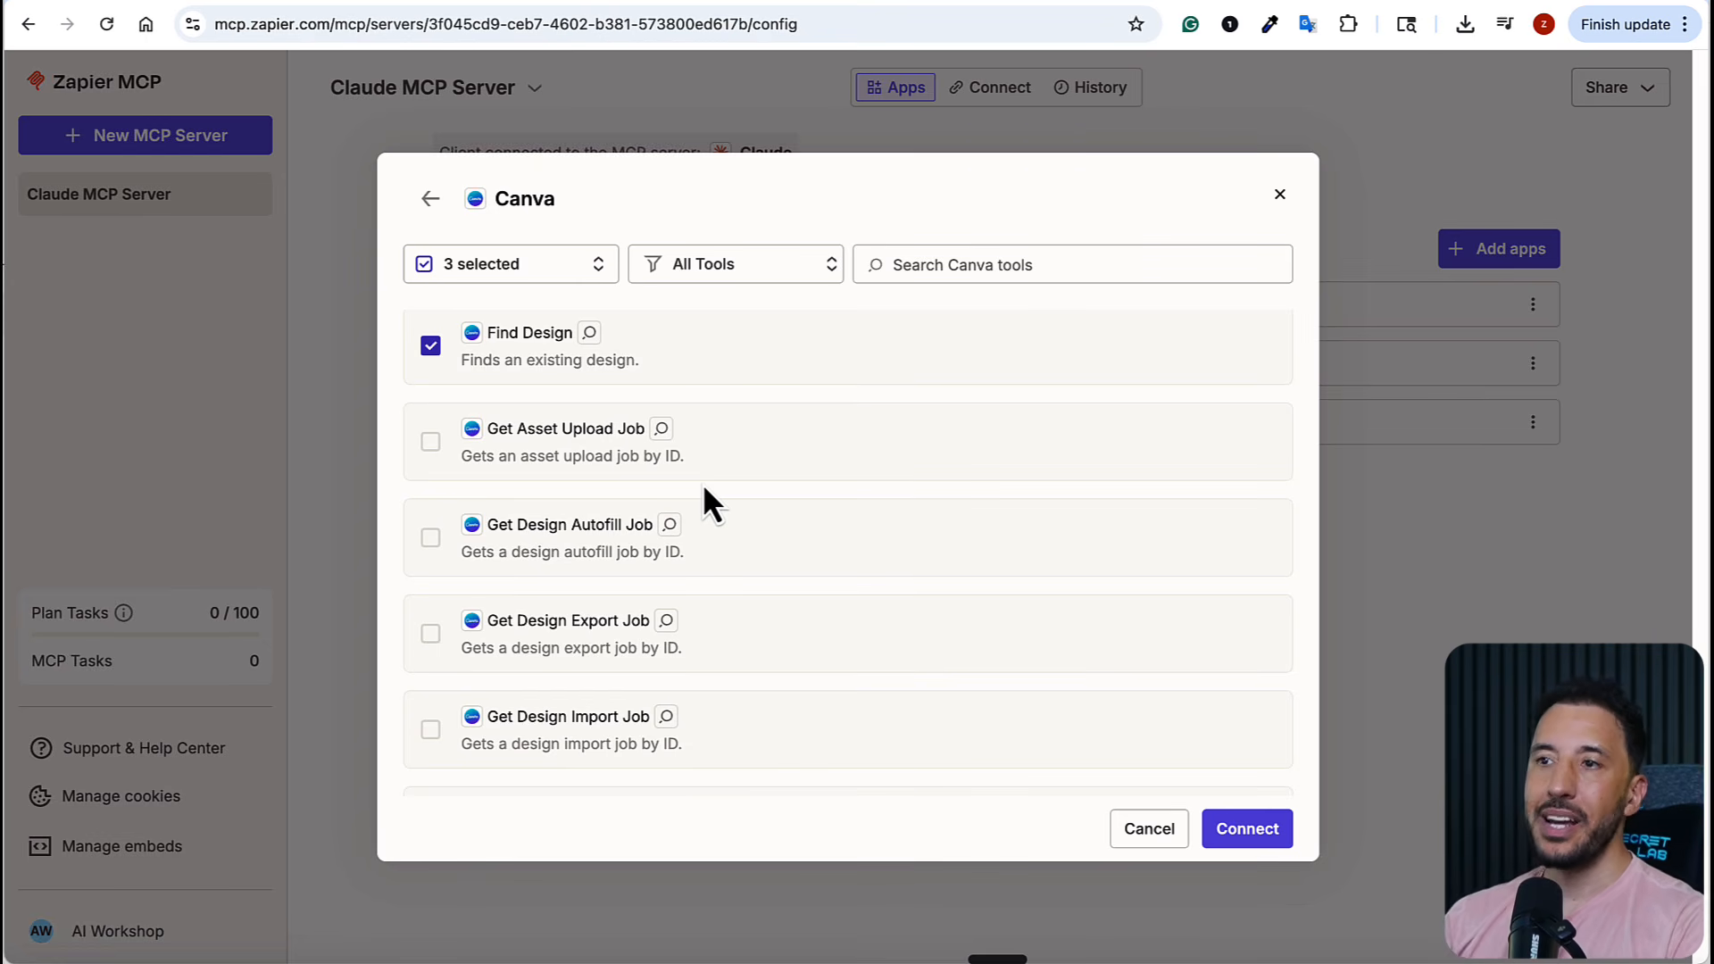
{"action": "scroll", "coordinate": [556, 490], "scroll_direction": "down", "scroll_amount": 1}
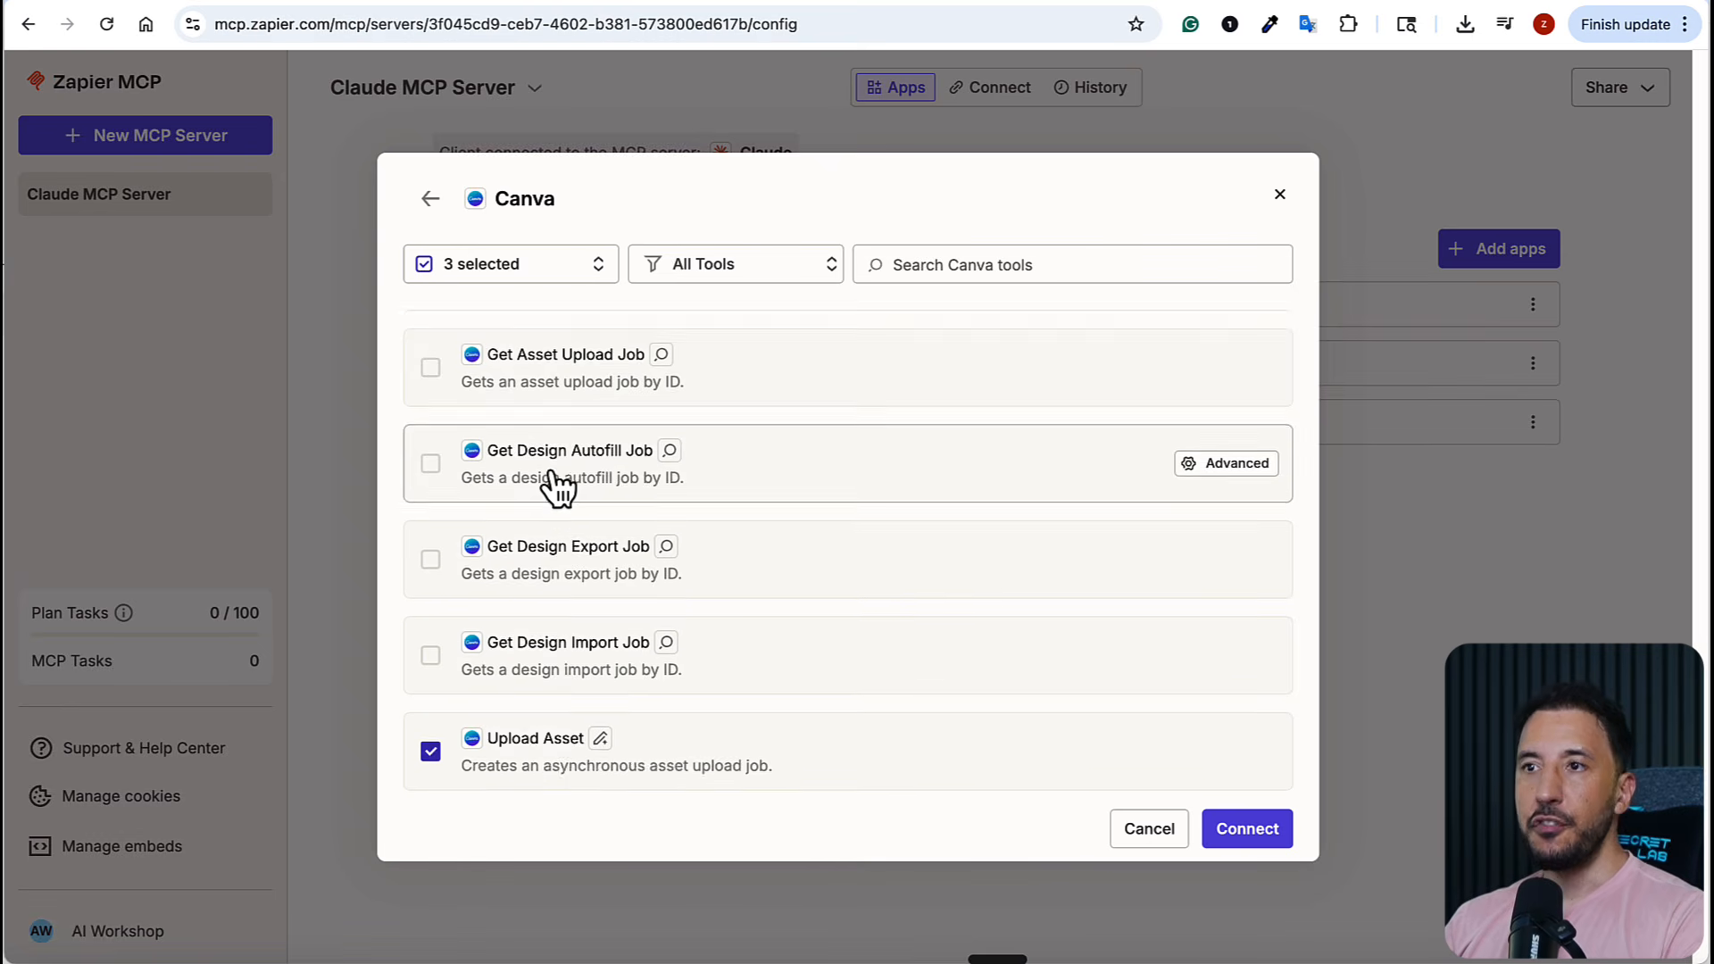
{"action": "scroll", "coordinate": [555, 490], "scroll_direction": "down", "scroll_amount": 2}
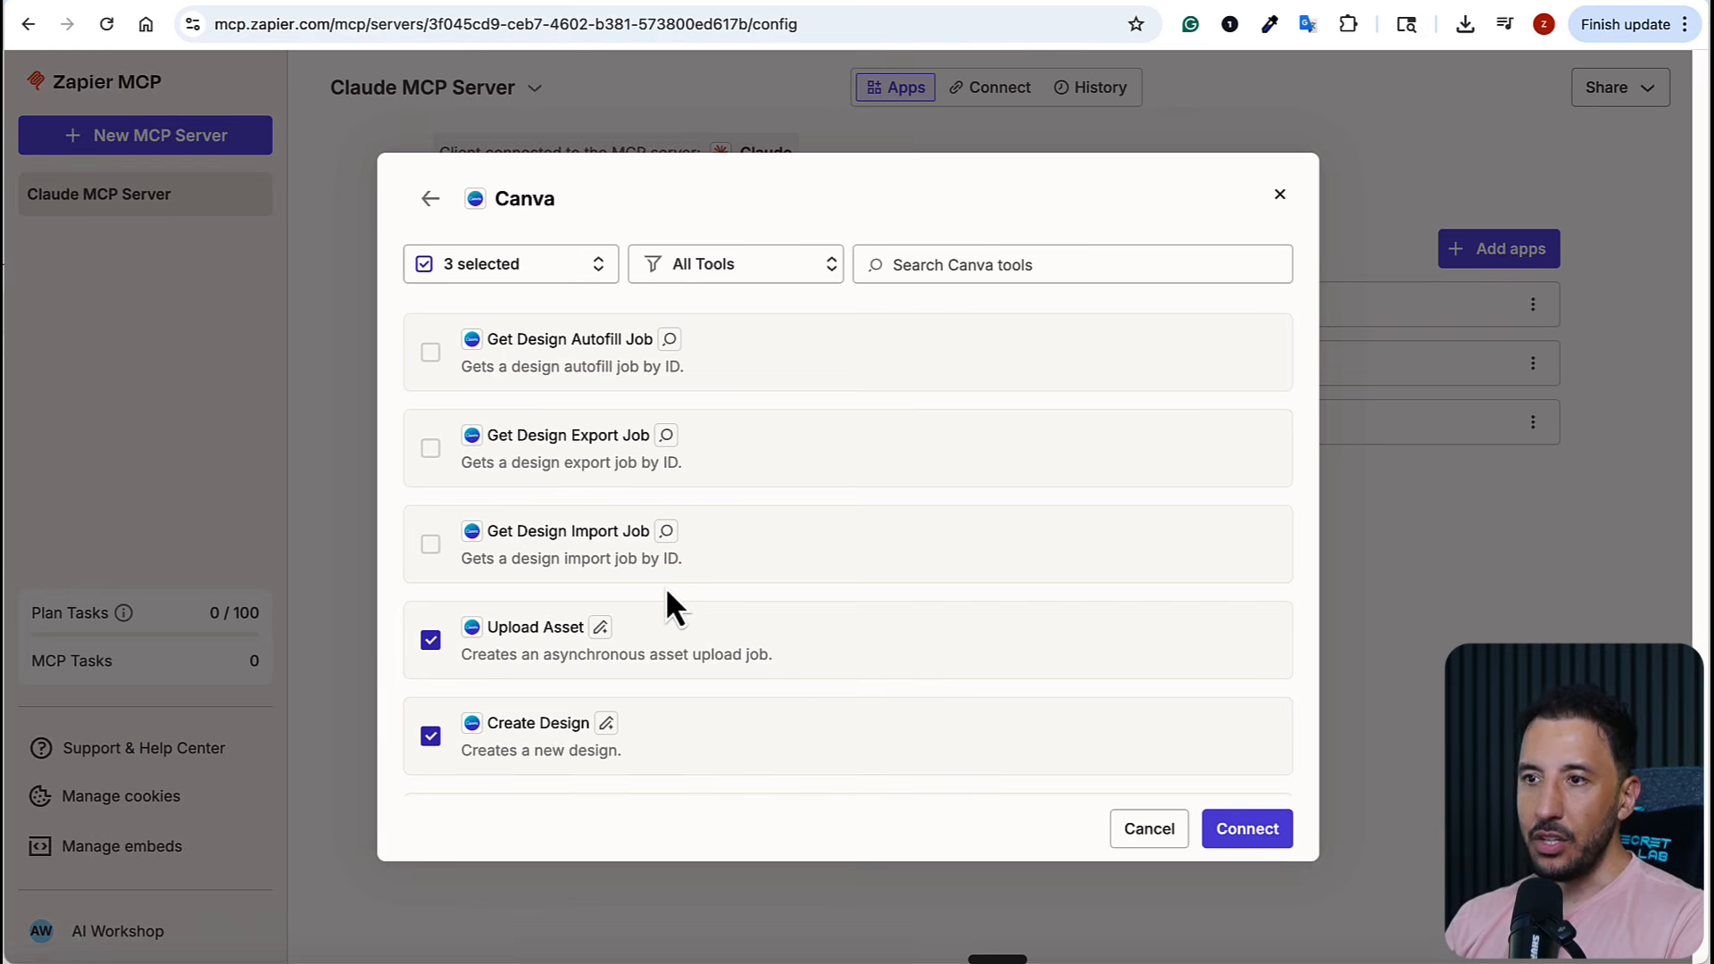
{"action": "scroll", "coordinate": [662, 588], "scroll_direction": "up", "scroll_amount": 3}
Connect the Canva account to Zapier, allow the requested permissions, and add the three selected tools to the Claude MCP Server
{"action": "left_click", "coordinate": [1228, 828]}
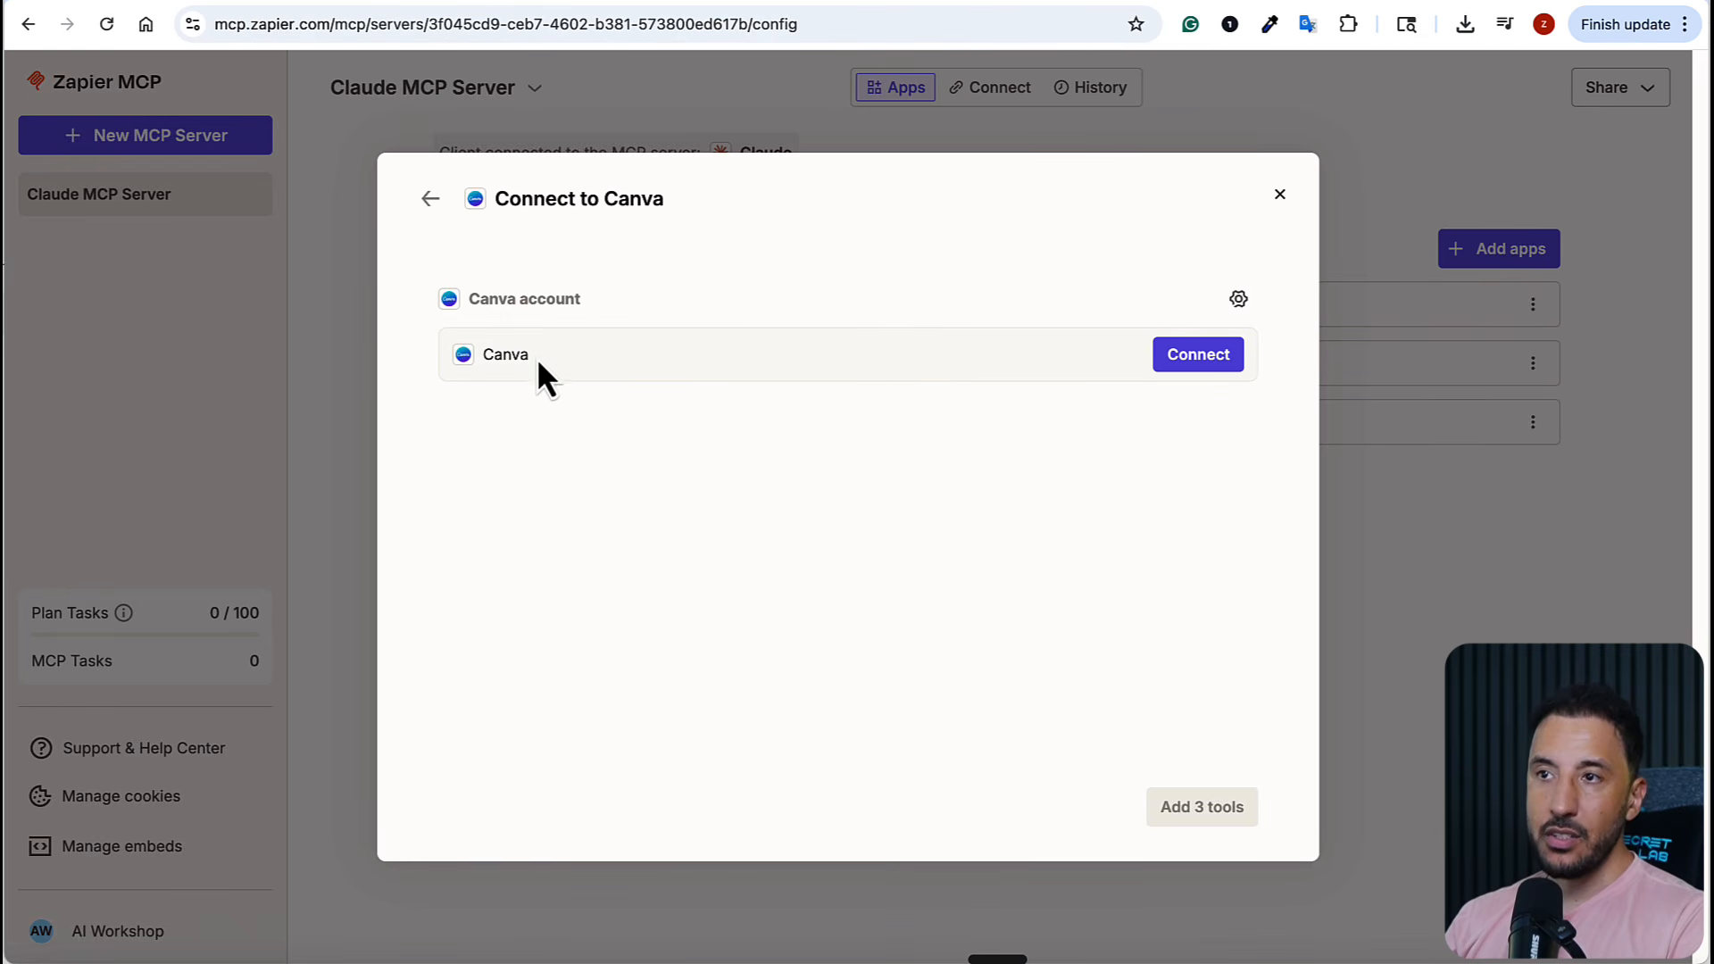
{"action": "left_click", "coordinate": [1191, 357]}
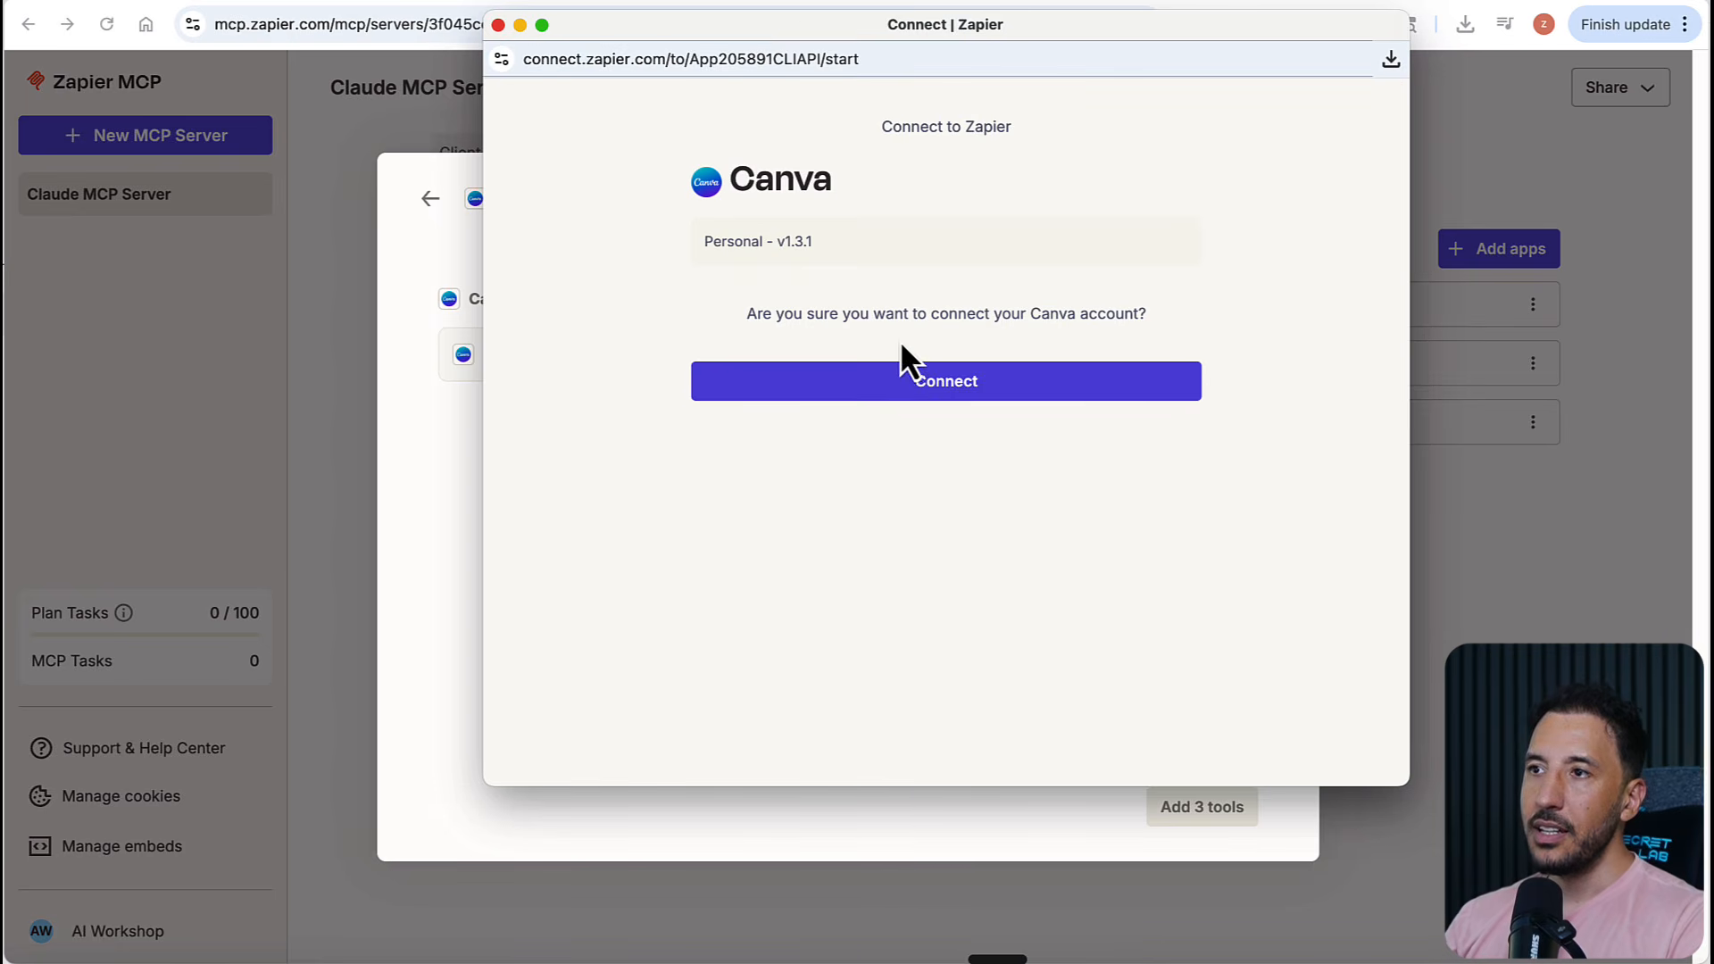
{"action": "left_click", "coordinate": [922, 381]}
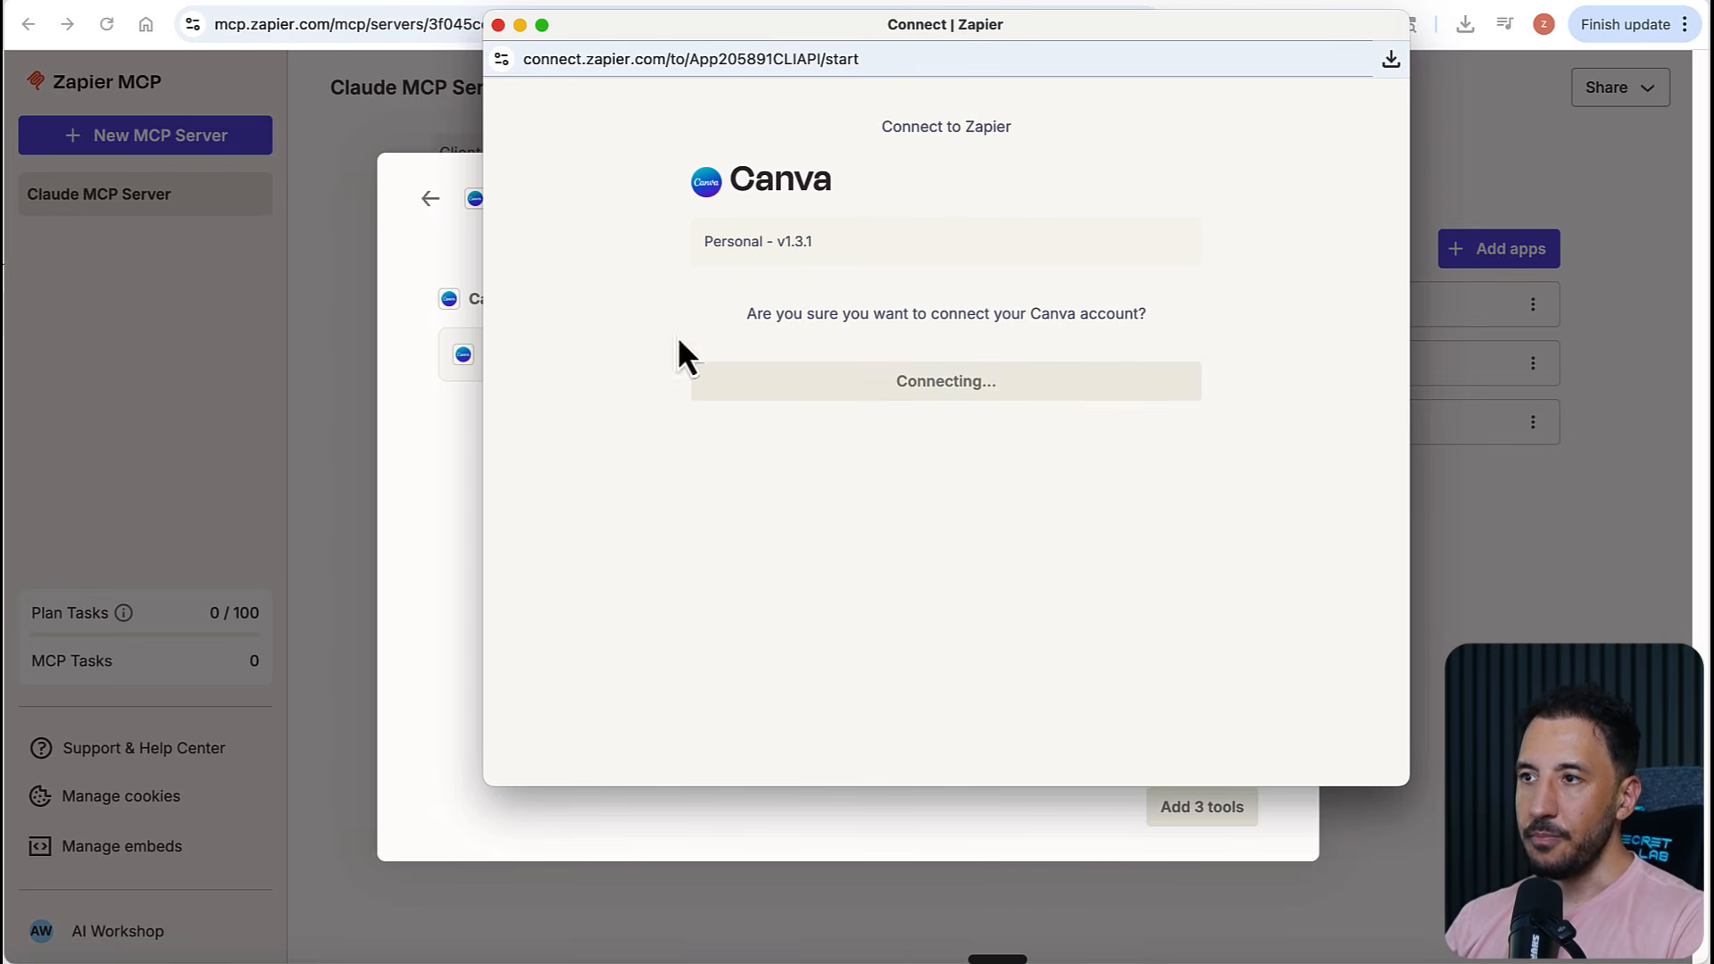
{"action": "scroll", "coordinate": [1067, 384], "scroll_direction": "down", "scroll_amount": 5}
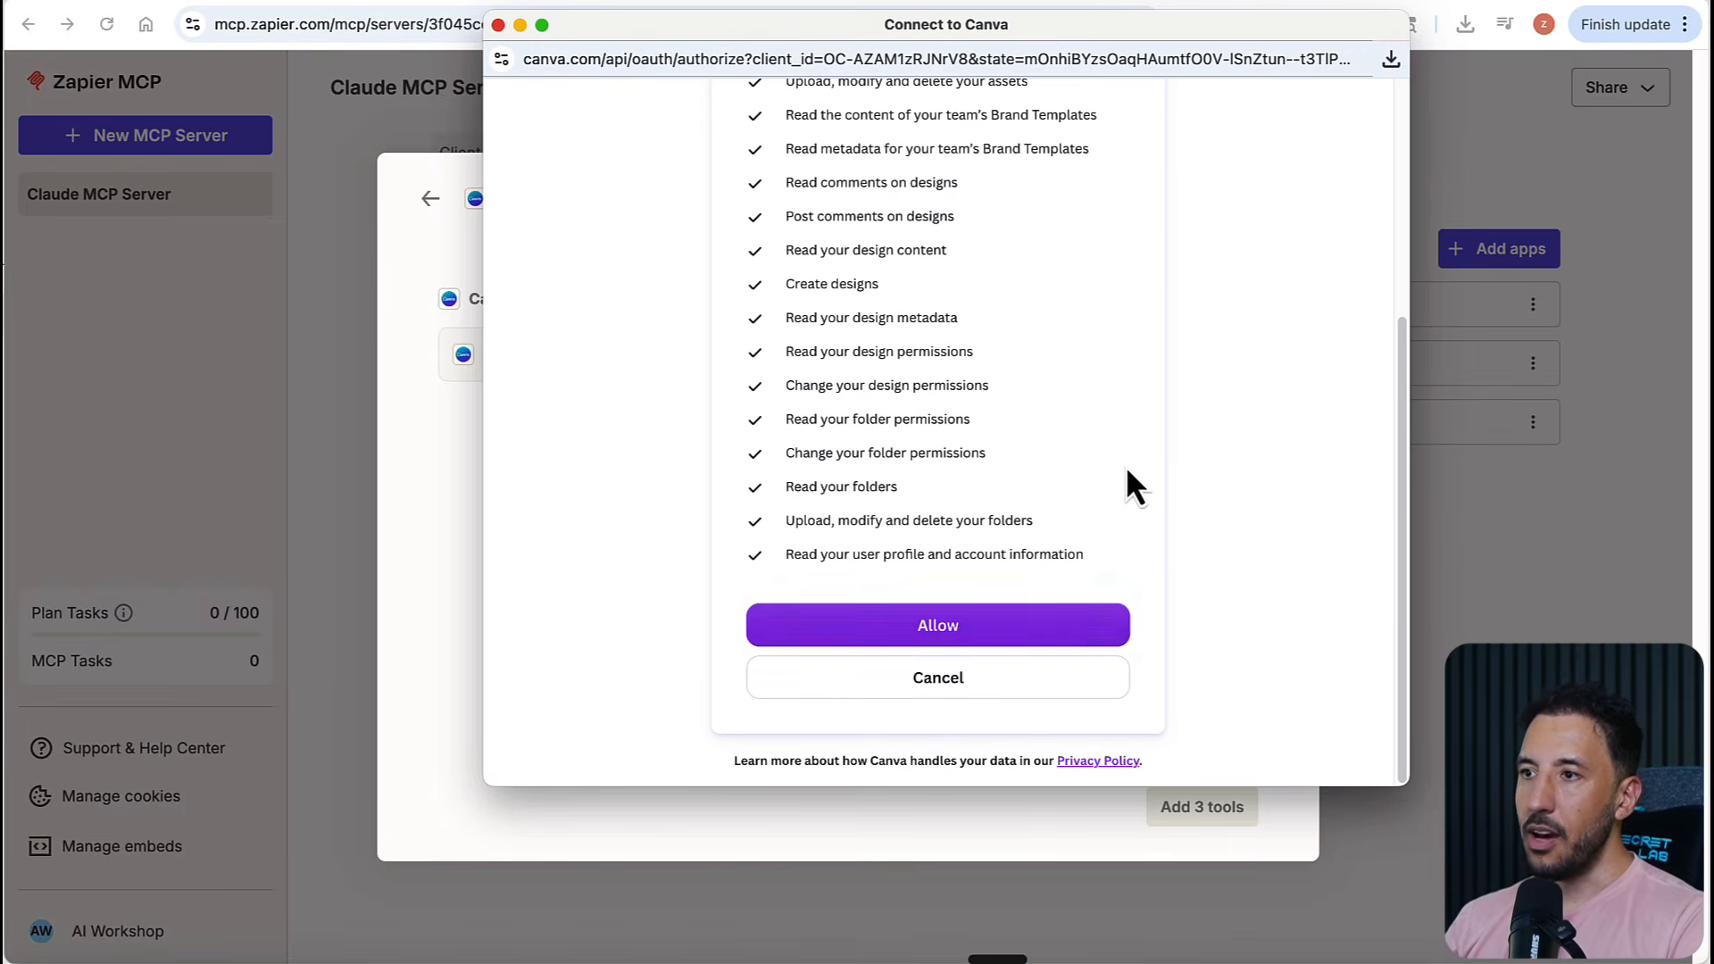
{"action": "left_click", "coordinate": [959, 630]}
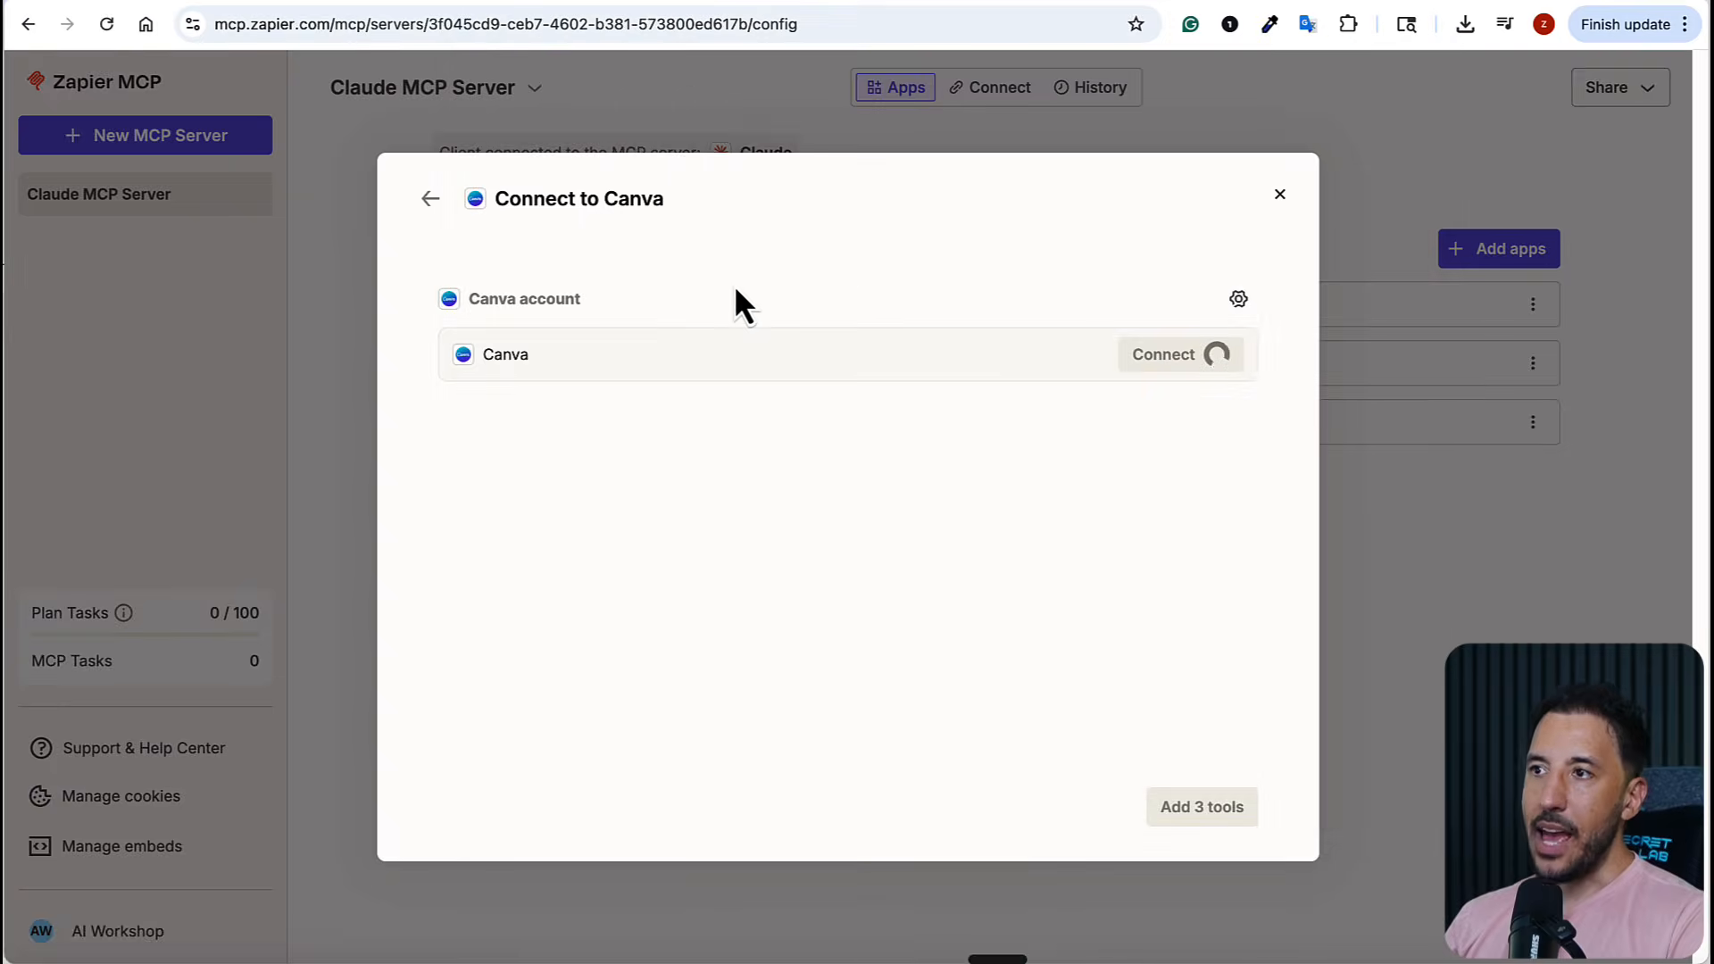
{"action": "left_click", "coordinate": [1168, 807]}
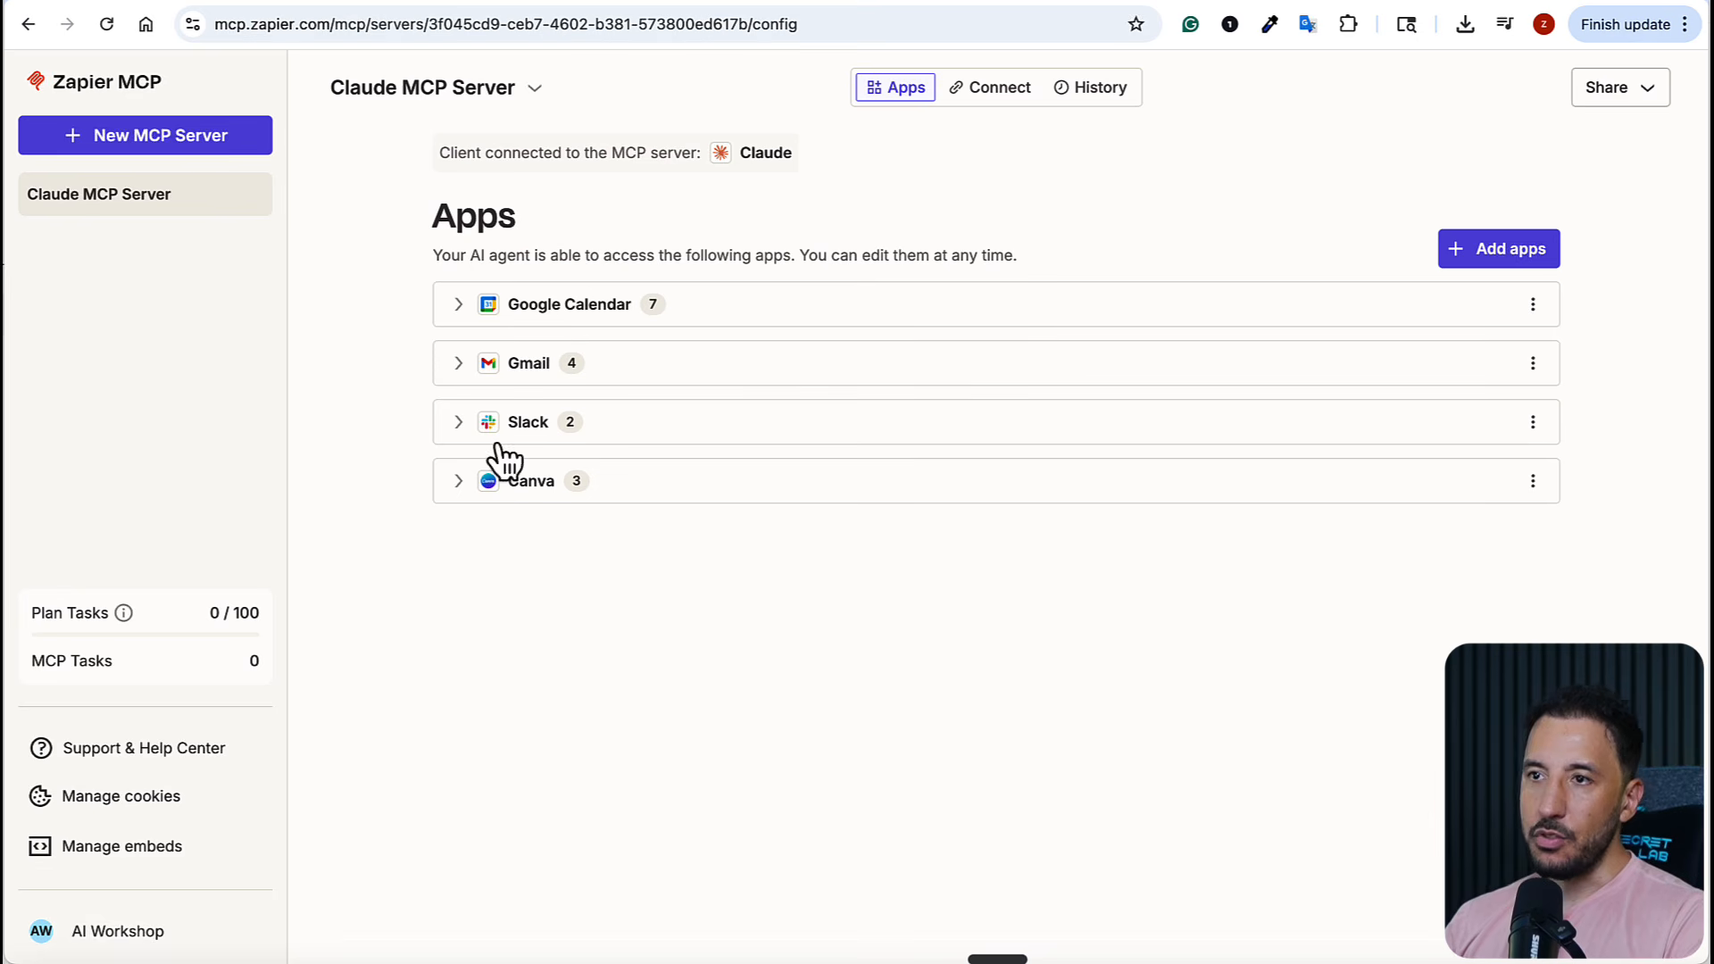
Review Canva's tools on the Claude MCP Server and the Zapier connector's tool permissions in Claude
{"action": "left_click", "coordinate": [457, 486]}
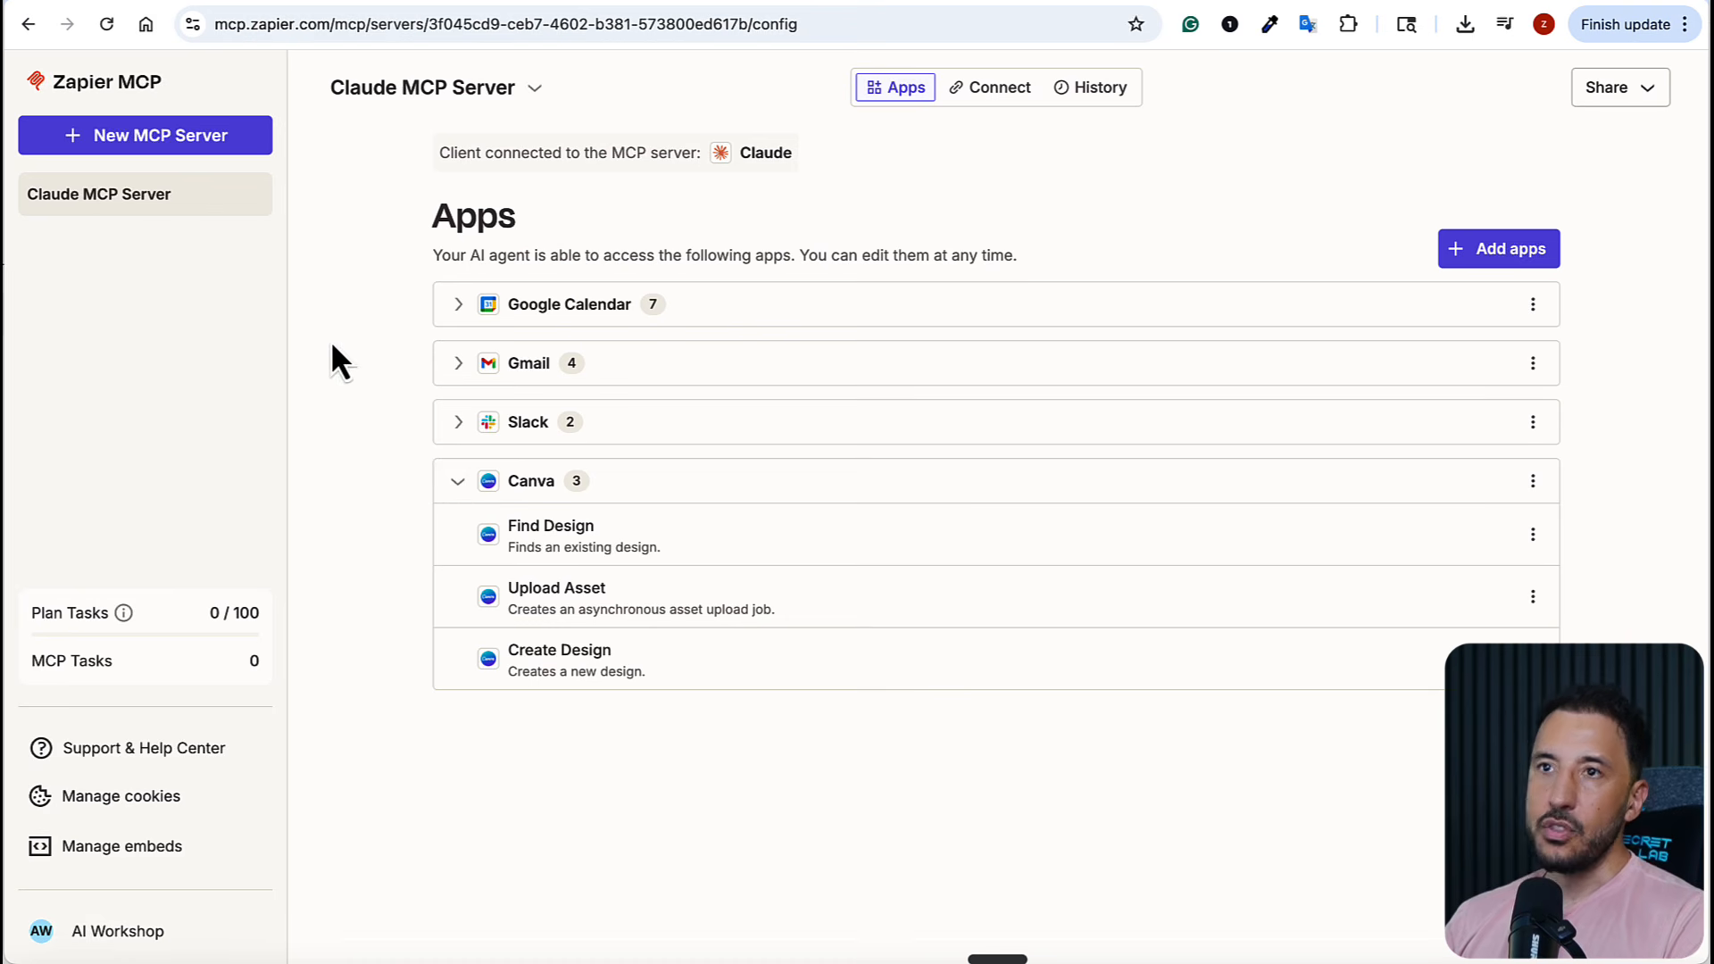
{"action": "left_click", "coordinate": [1025, 4]}
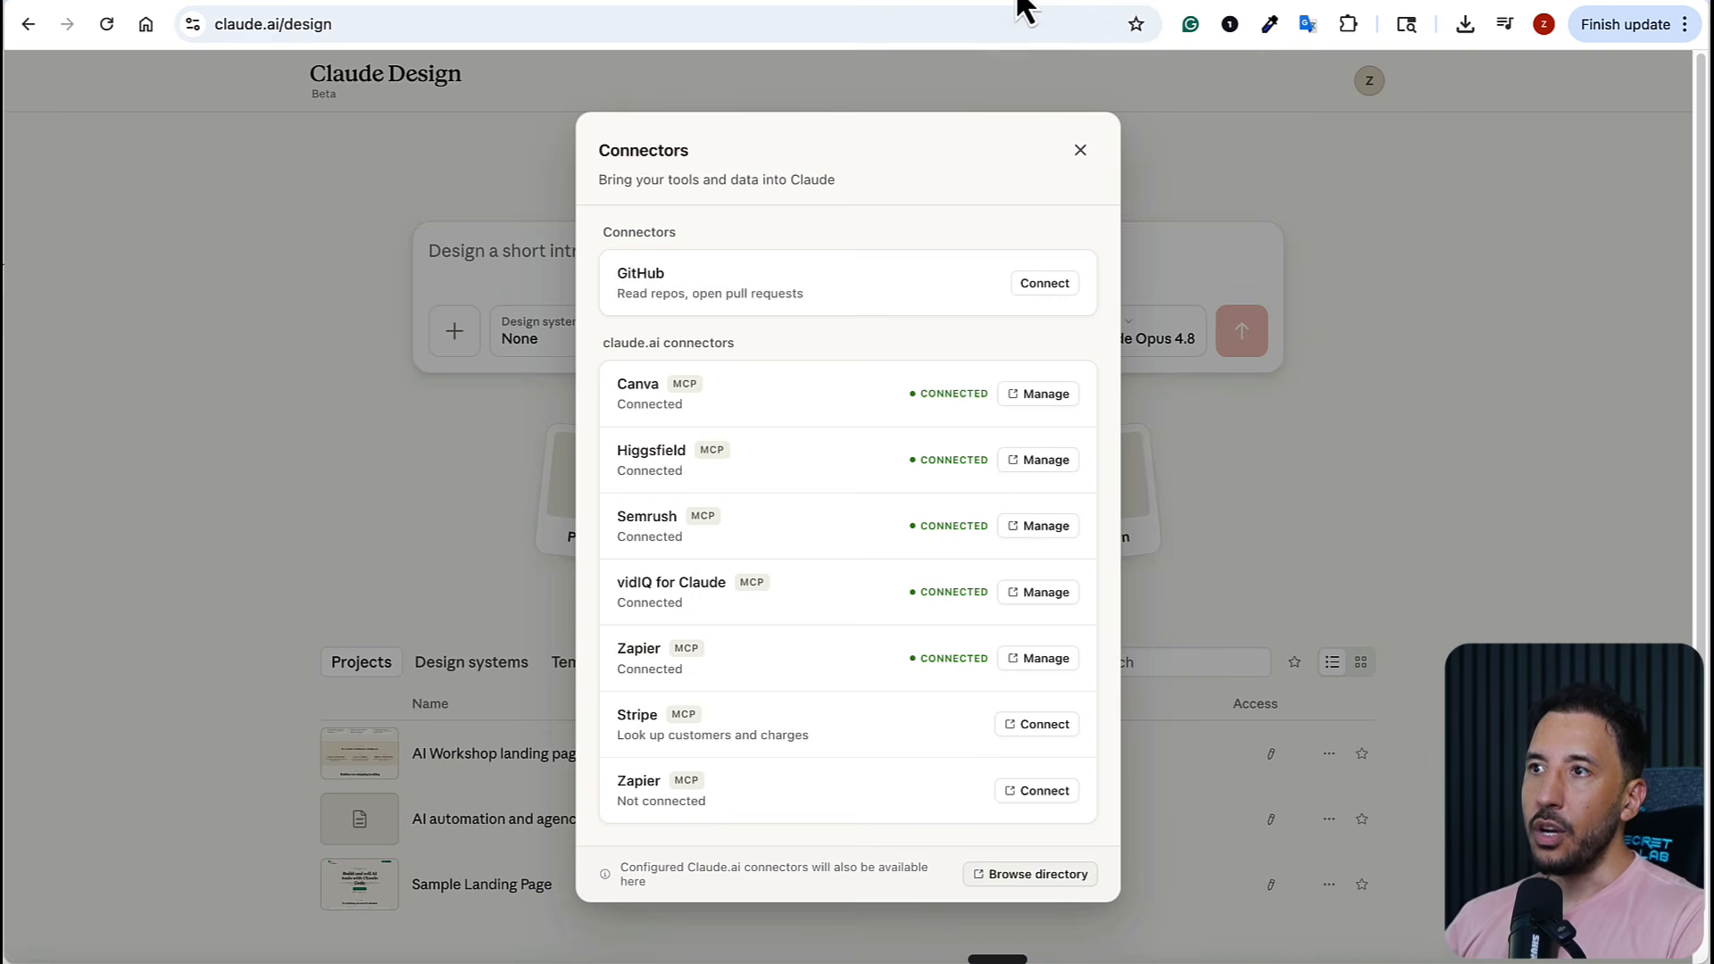
{"action": "left_click", "coordinate": [1064, 4]}
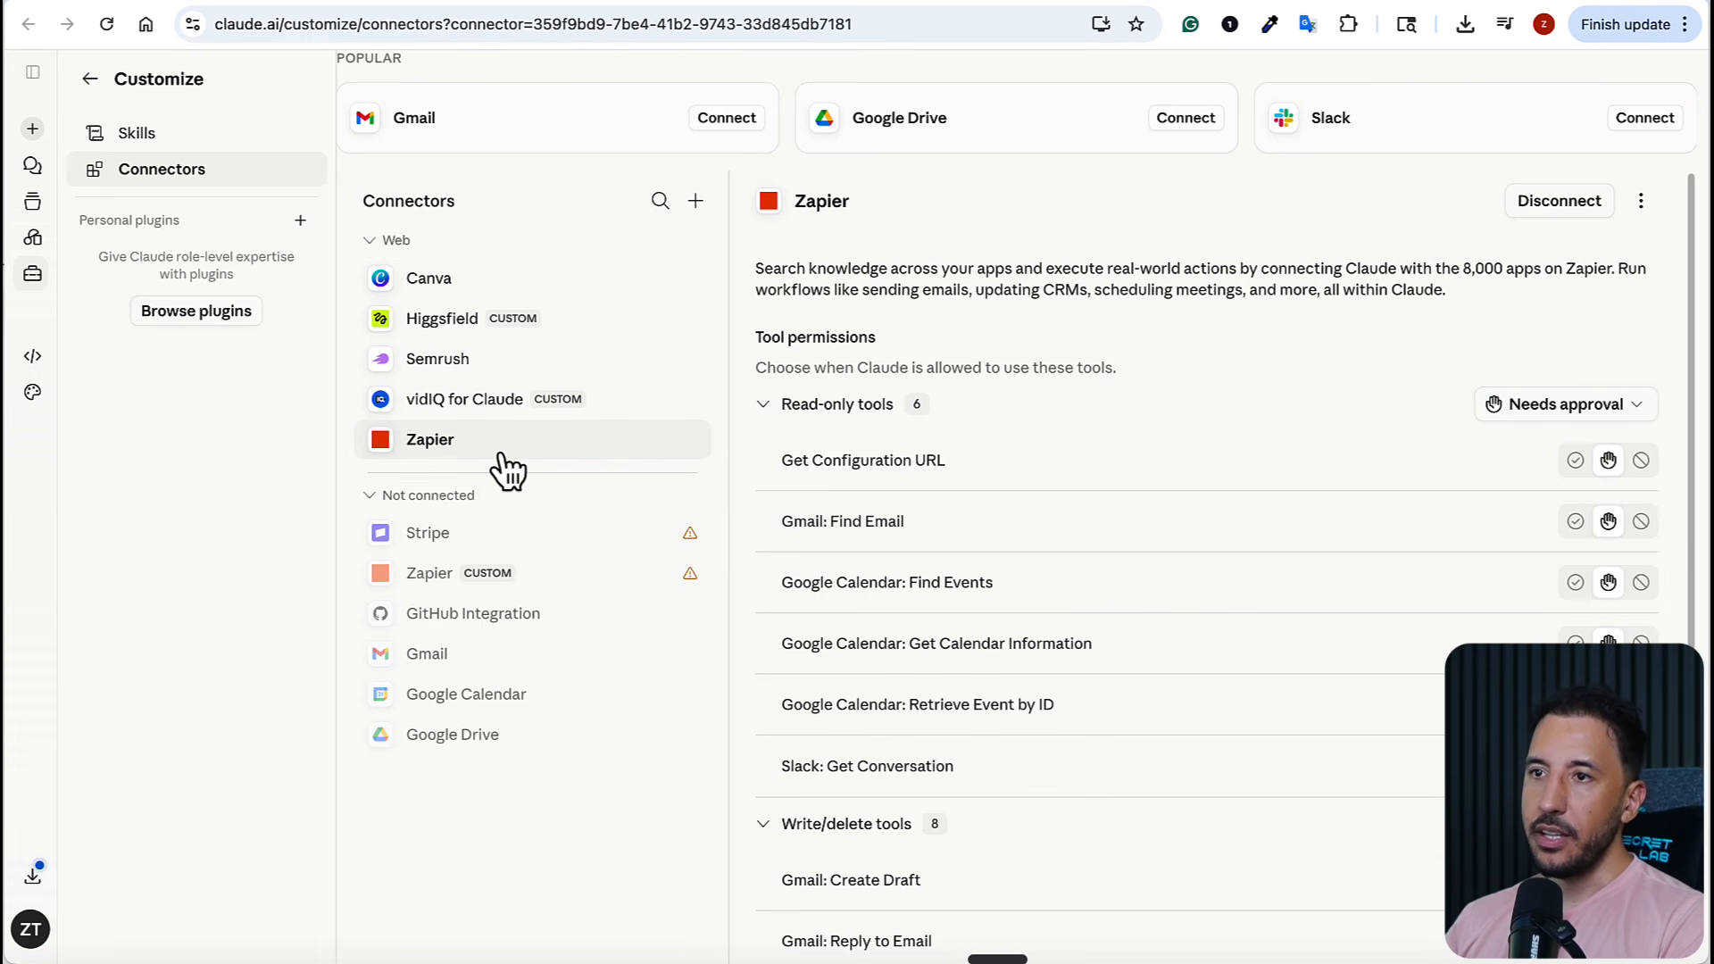
{"action": "scroll", "coordinate": [1375, 496], "scroll_direction": "down", "scroll_amount": 5}
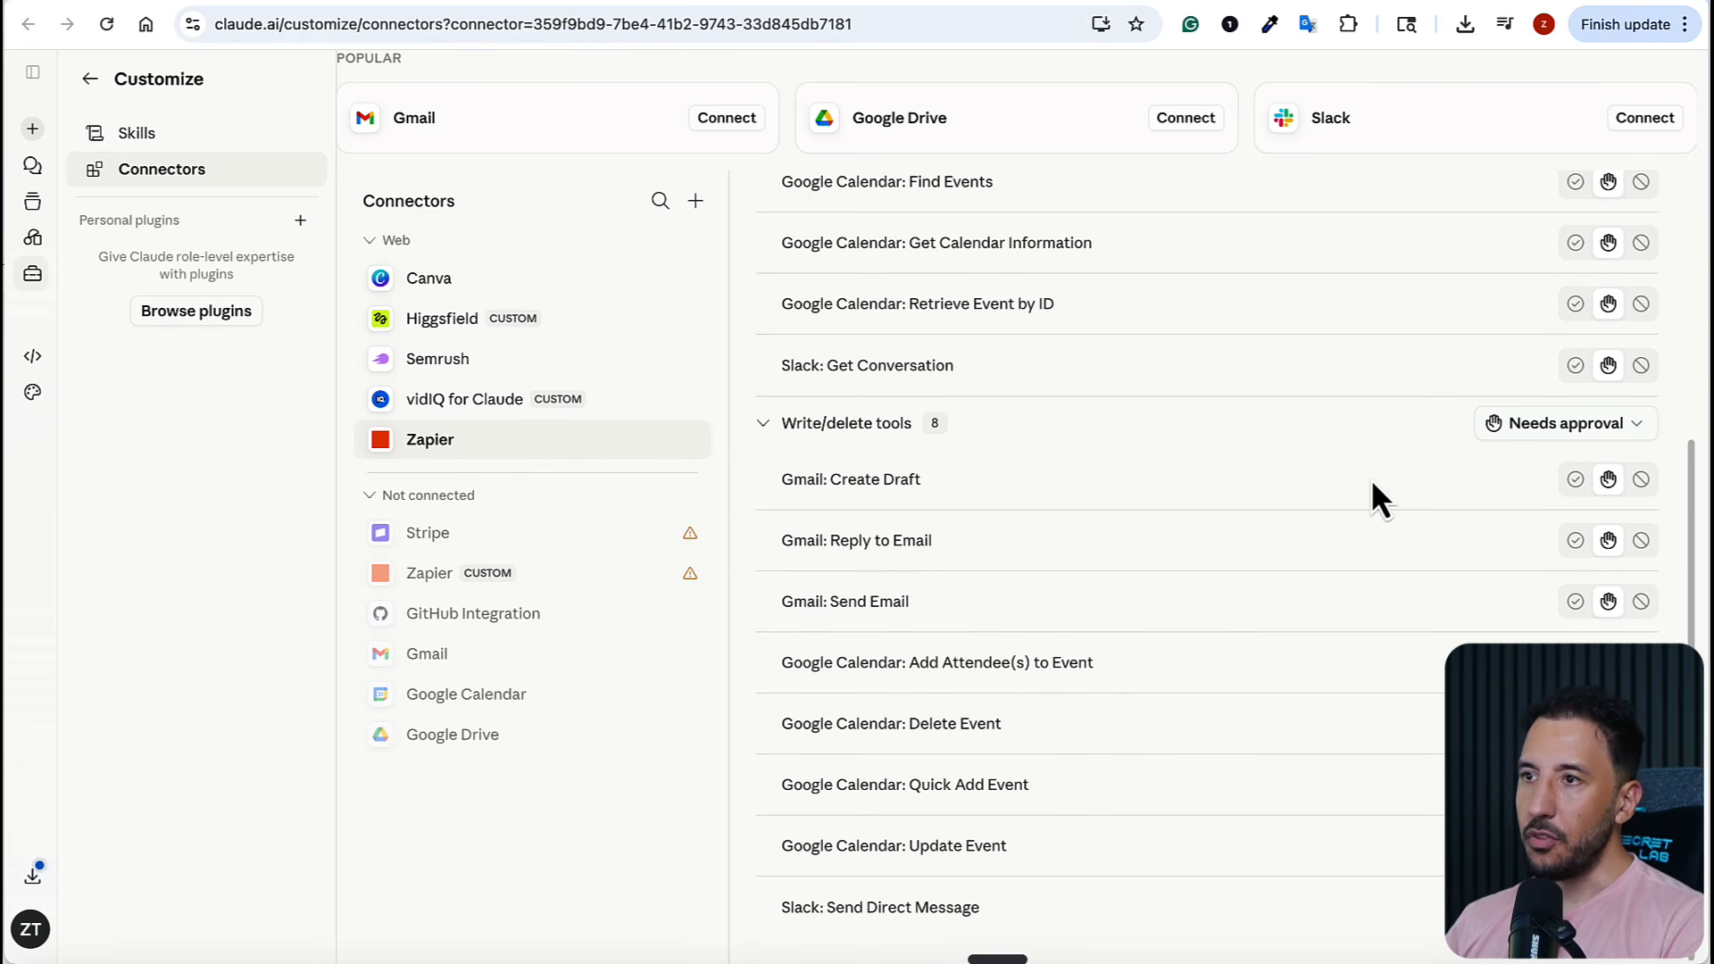
{"action": "scroll", "coordinate": [1159, 540], "scroll_direction": "up", "scroll_amount": 5}
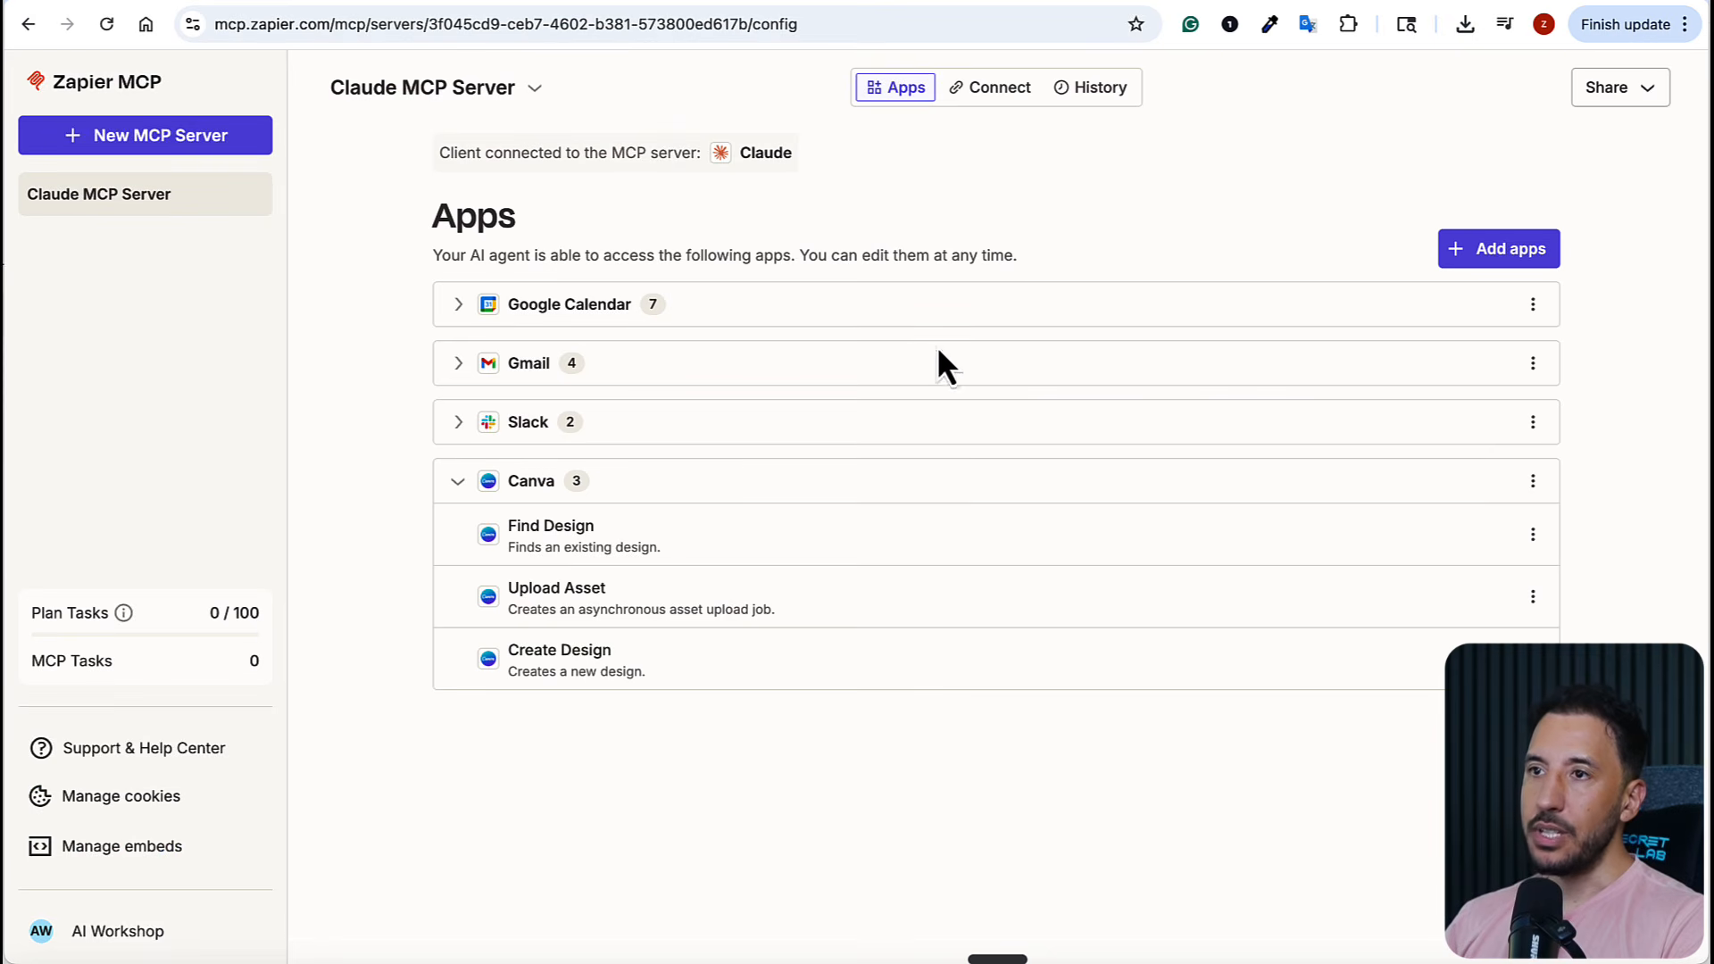
{"action": "left_click", "coordinate": [475, 486]}
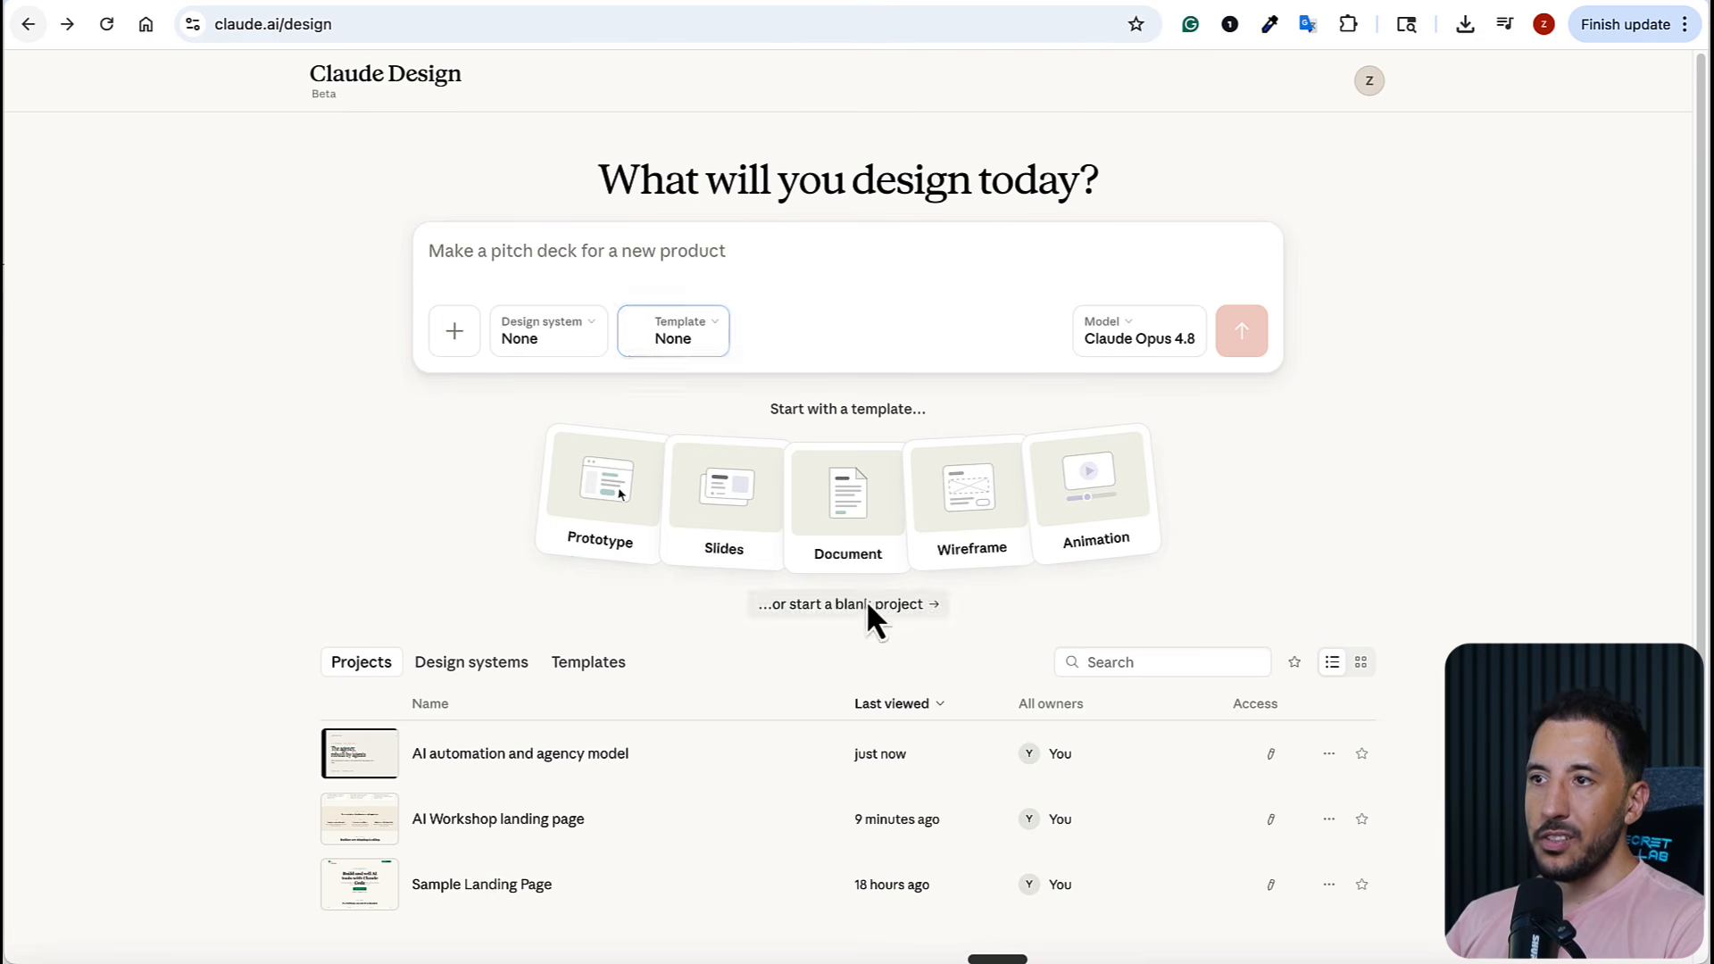
Return to Claude Design and set up a new project with the Slides template and the AI Workshop Design System
{"action": "left_click", "coordinate": [665, 528]}
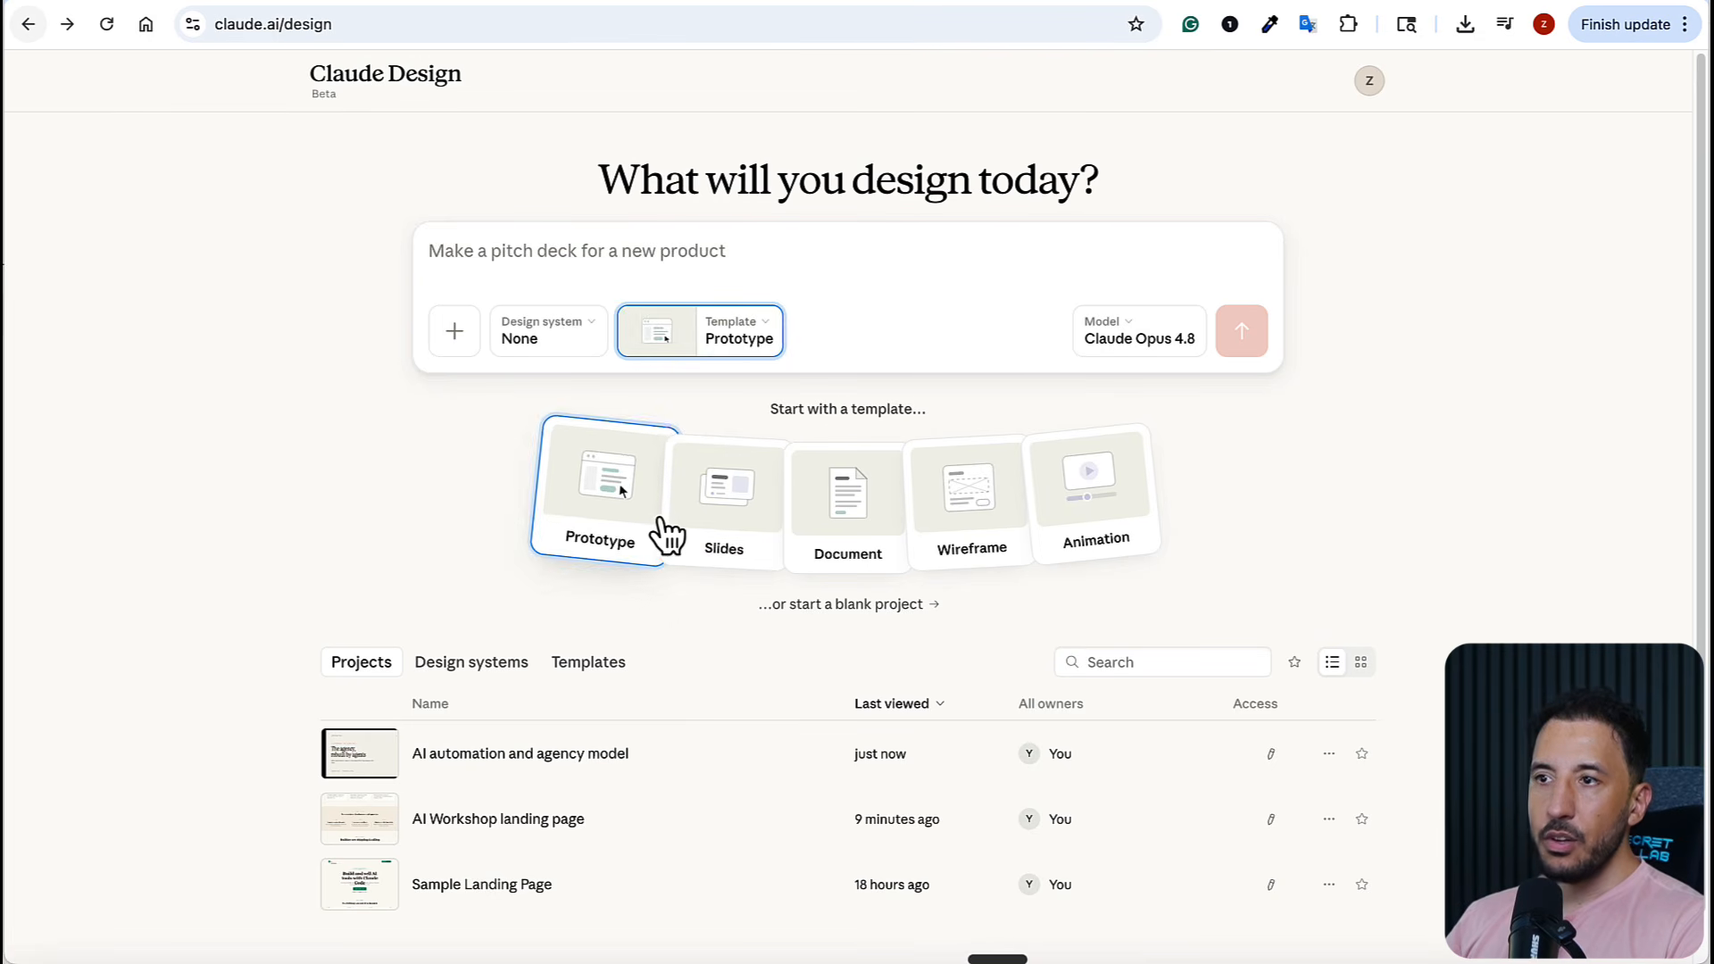
{"action": "left_click", "coordinate": [719, 527]}
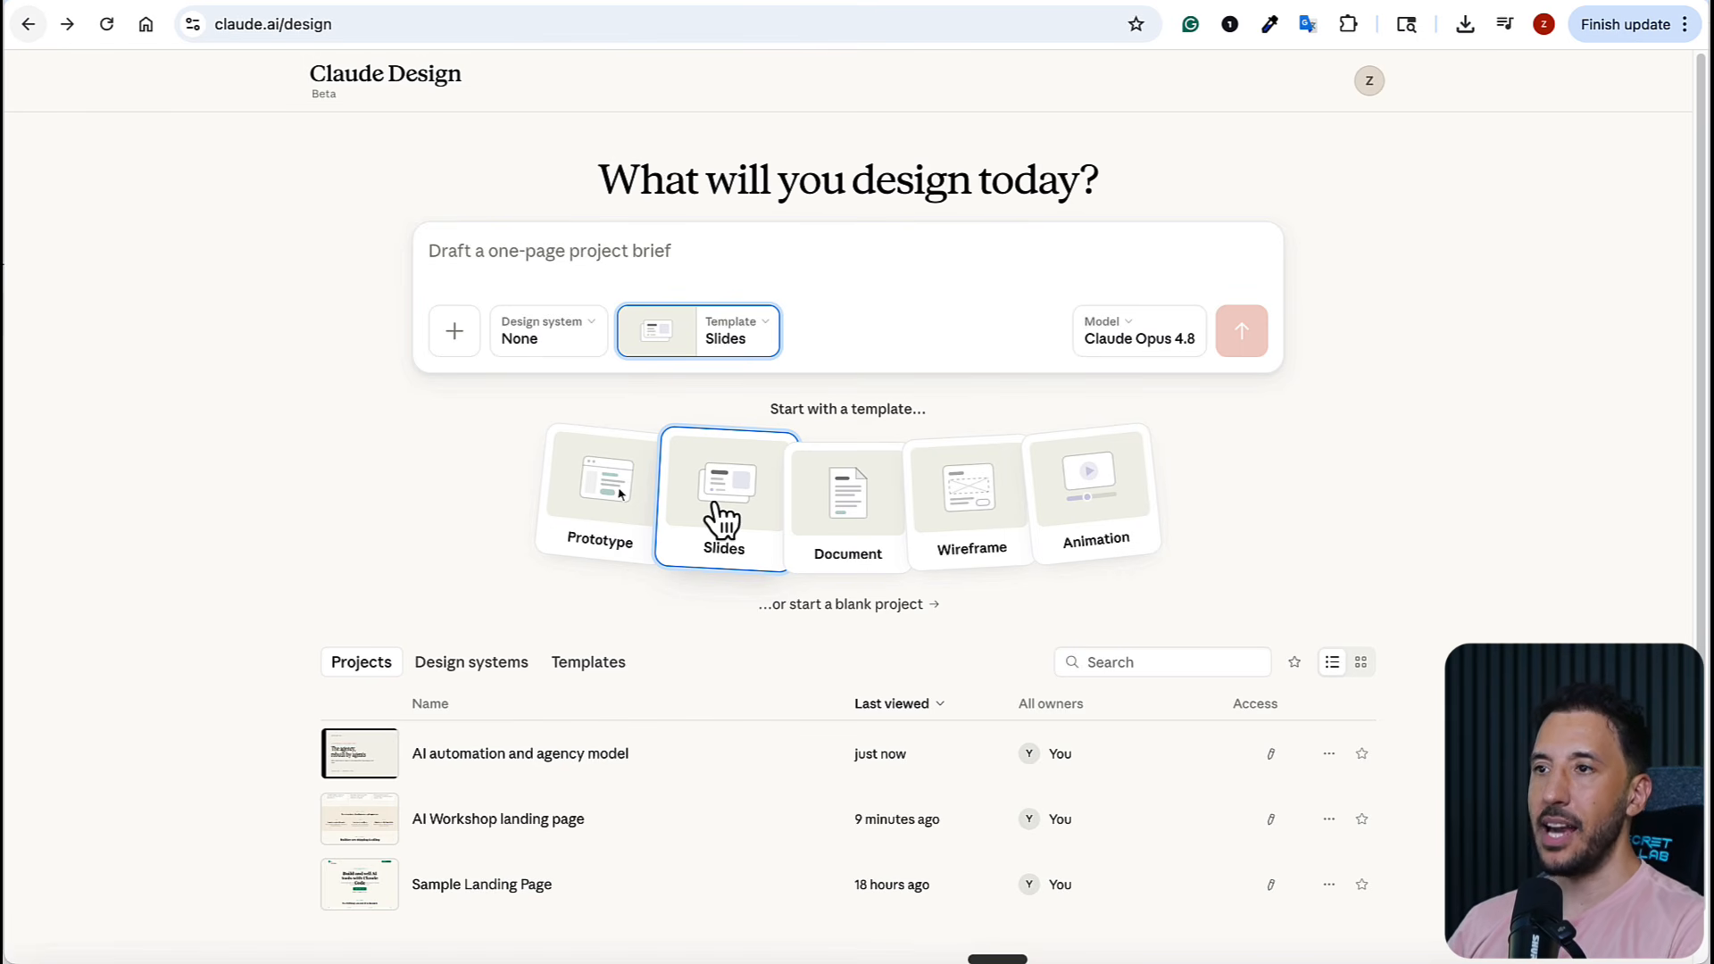
{"action": "left_click", "coordinate": [561, 344]}
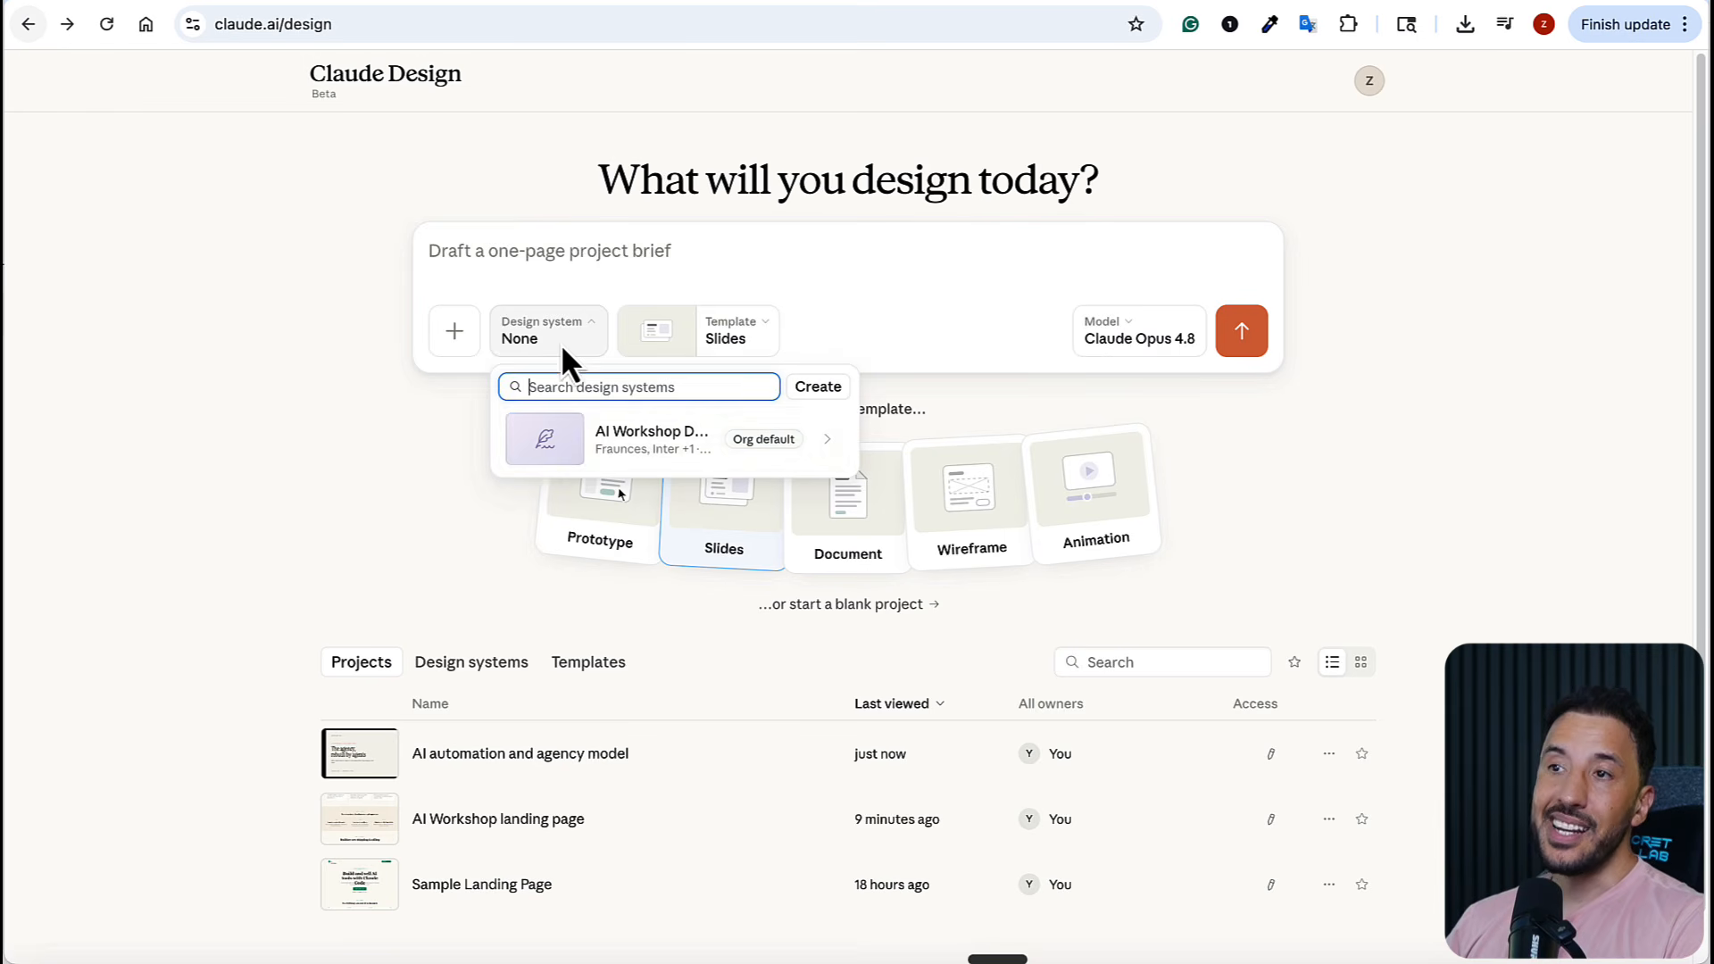
{"action": "left_click", "coordinate": [612, 435]}
{"action": "left_click", "coordinate": [250, 441]}
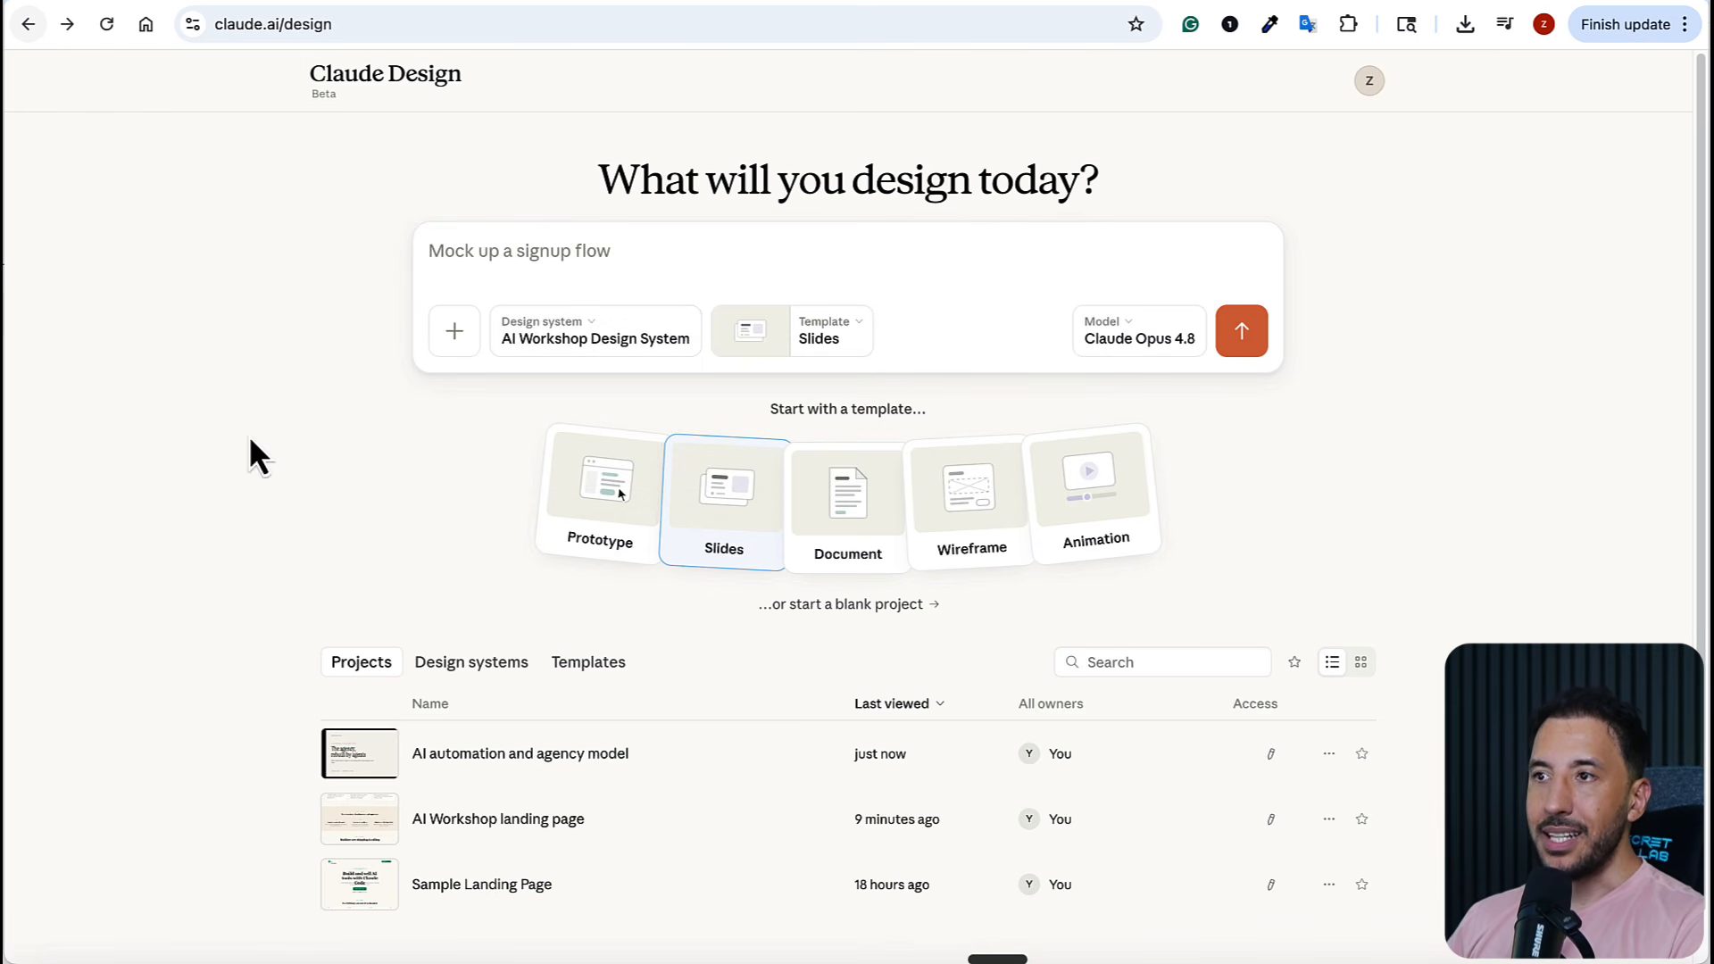
Submit the prompt "Create a slide deck presentation about AI automation and the future of AI agency model."
{"action": "left_click", "coordinate": [658, 245]}
{"action": "type", "text": "Create a slide deck presentation about AI automation and the future of AI agency model."}
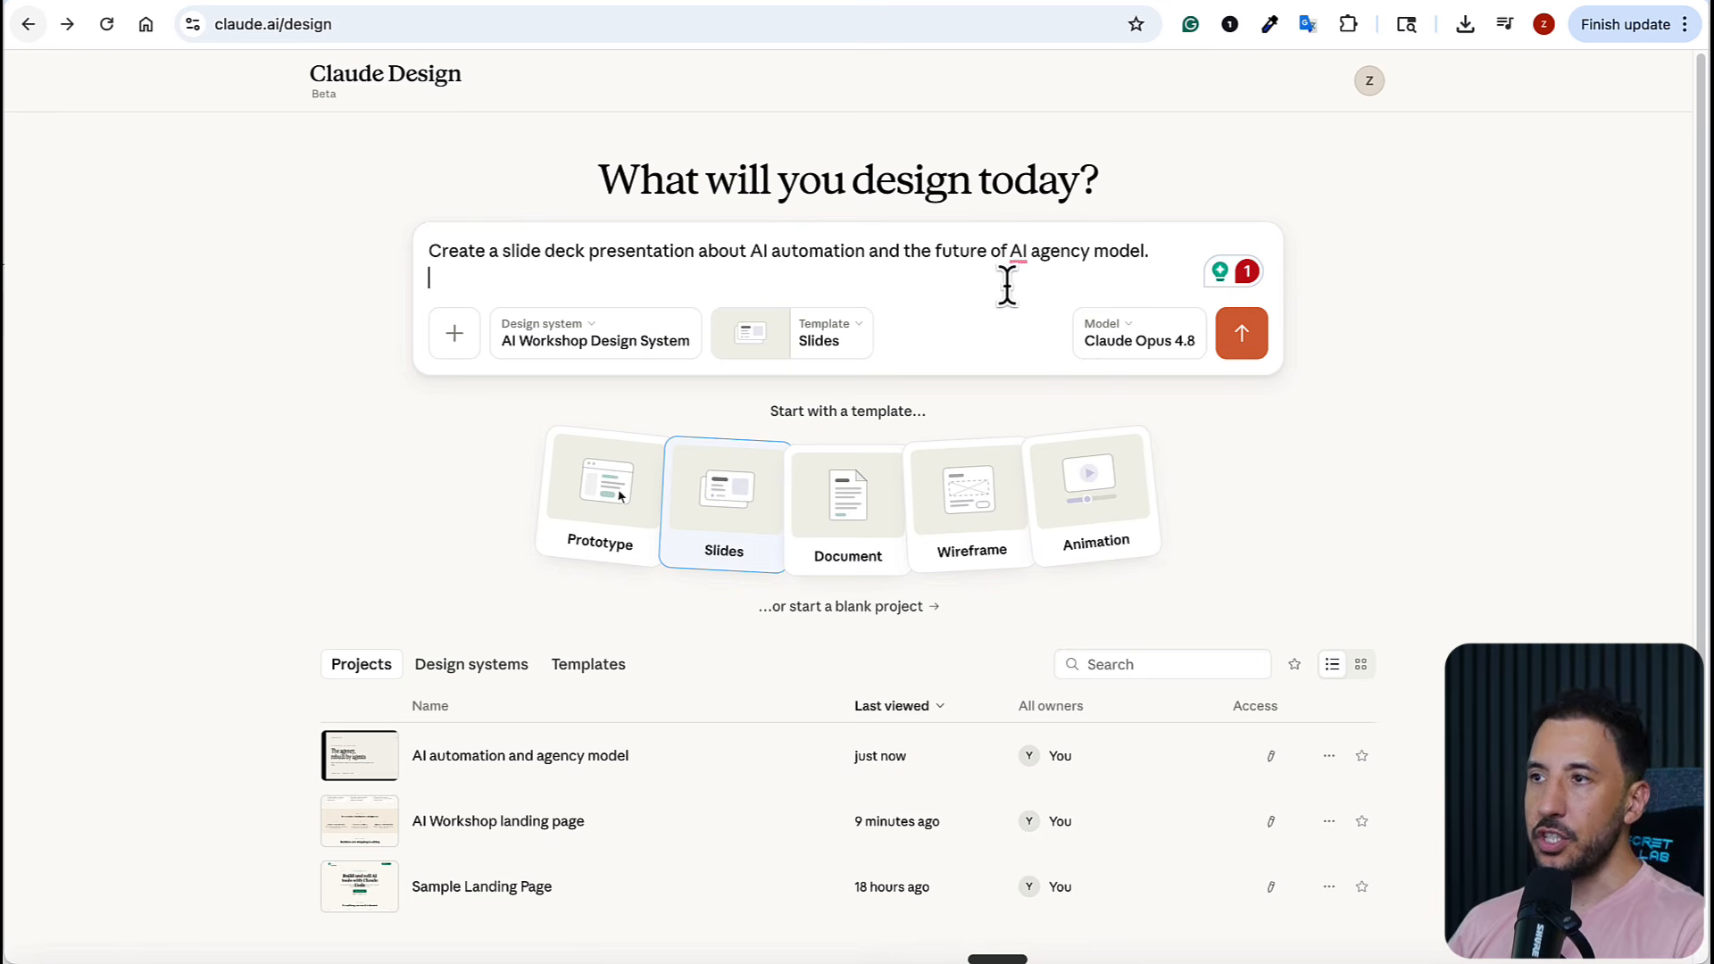
{"action": "key", "text": "Return"}
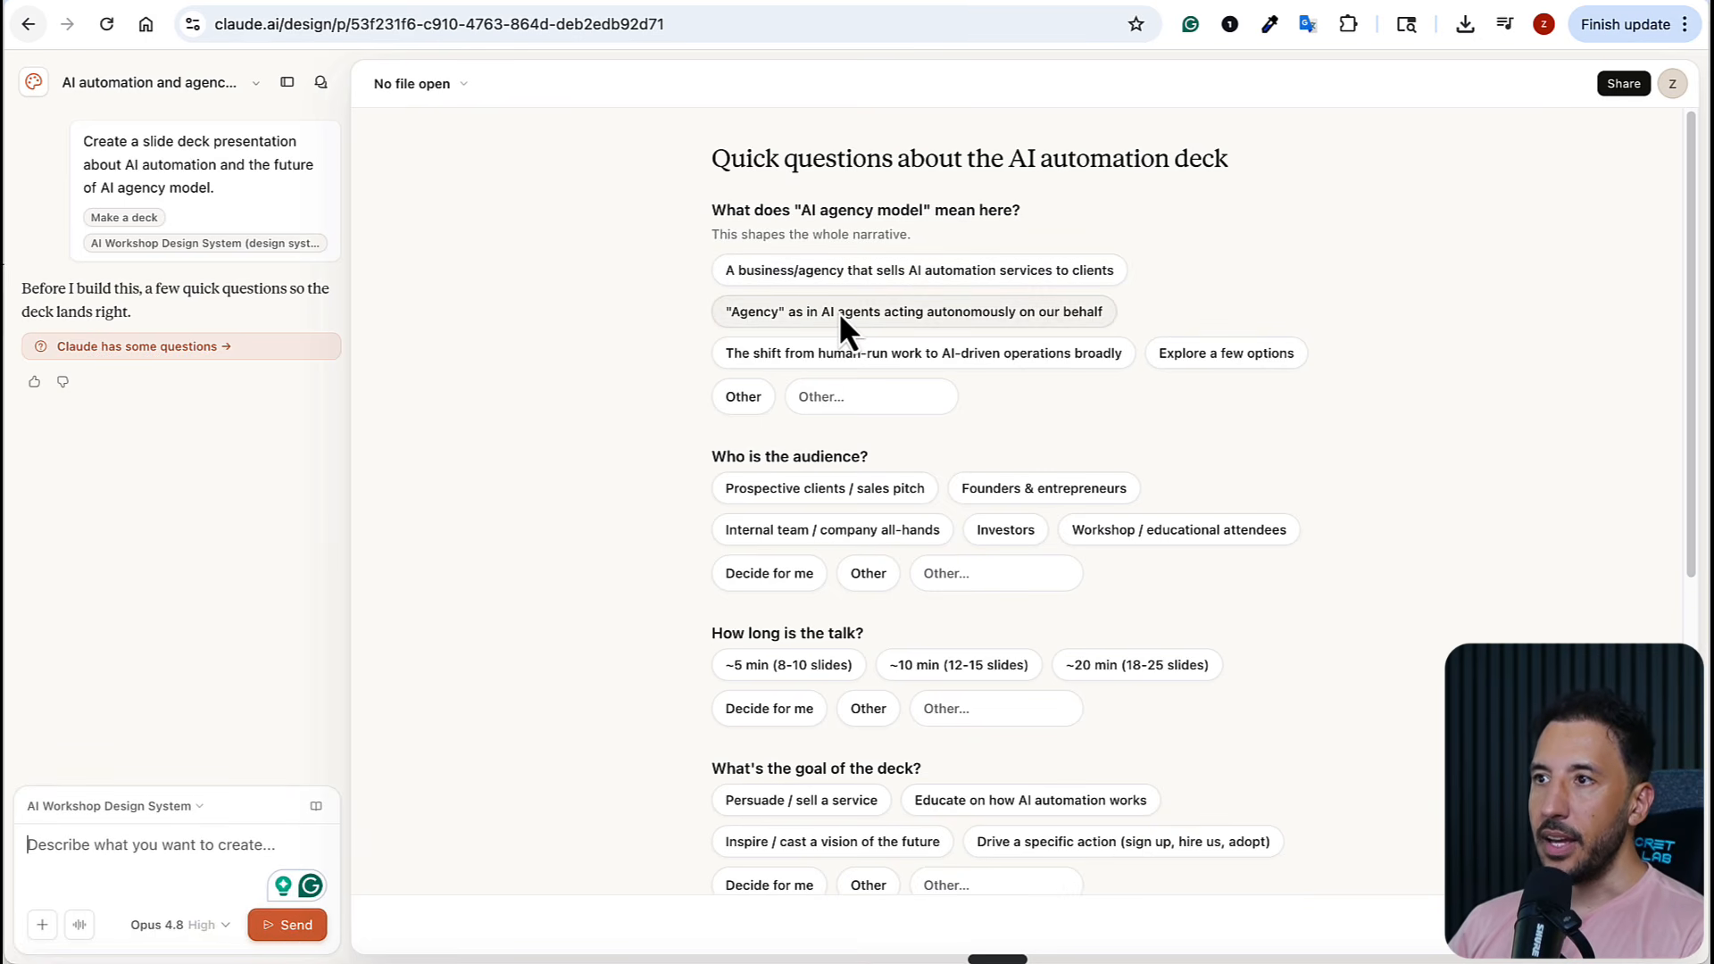
Answer the deck questions with a business/agency selling AI automation services, workshop / educational attendees, and a ~5 min (8-10 slides) talk
{"action": "left_click", "coordinate": [860, 281]}
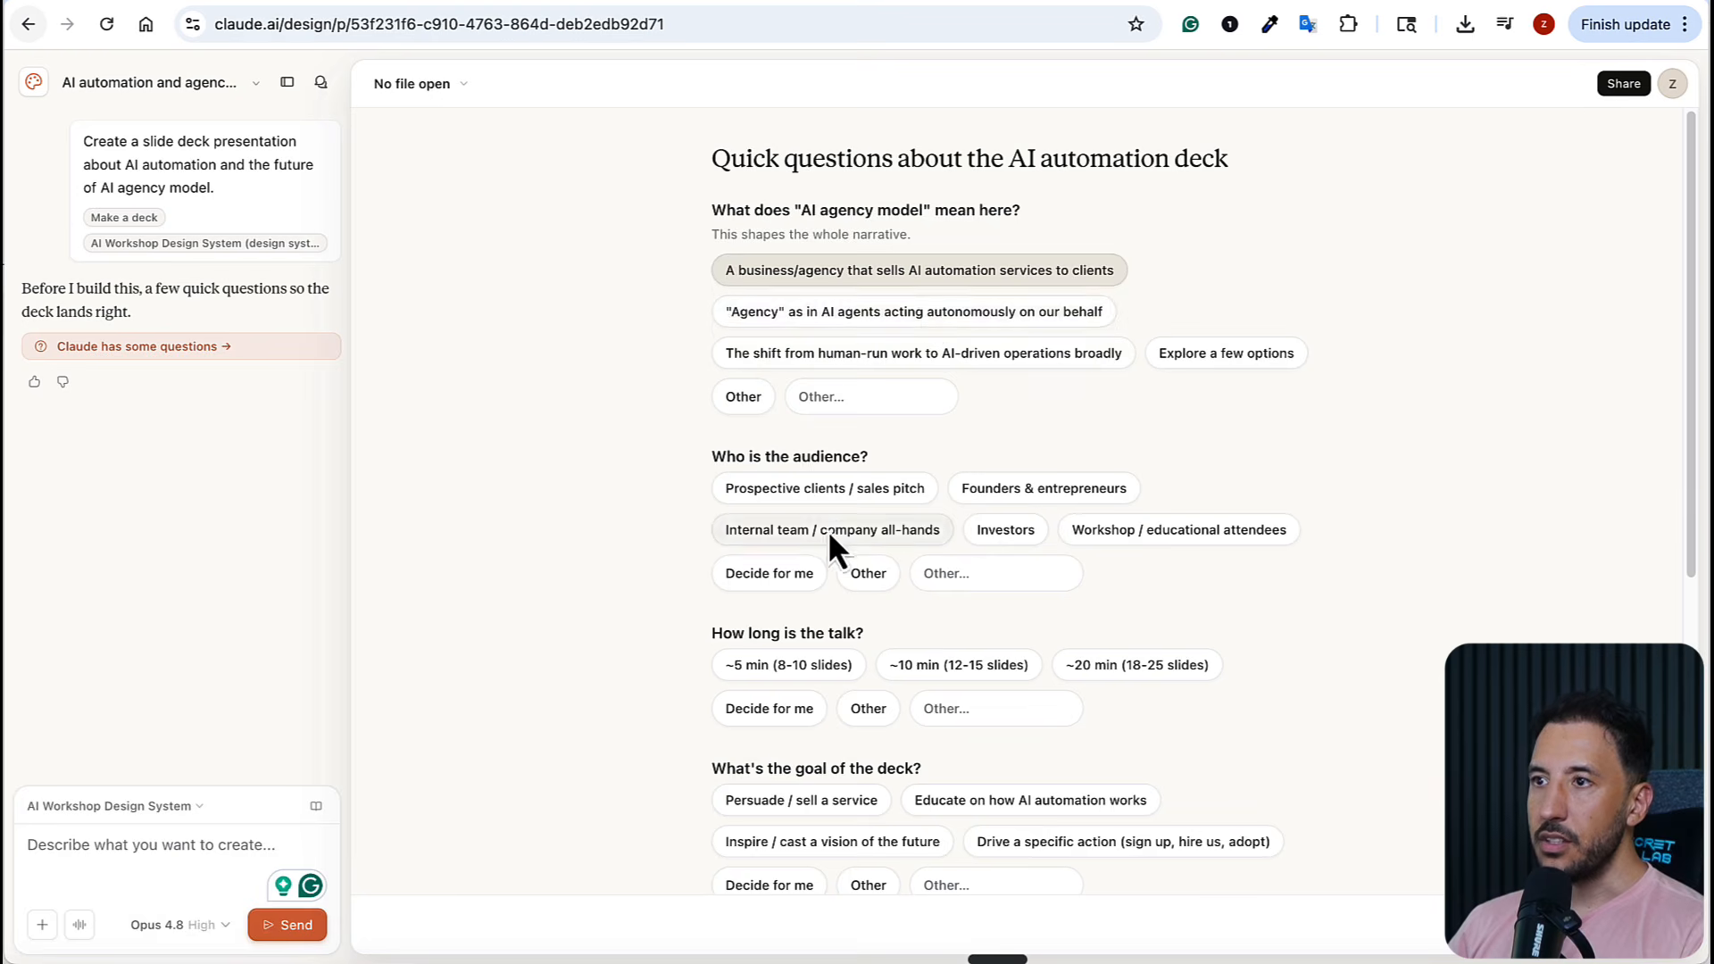
{"action": "scroll", "coordinate": [838, 522], "scroll_direction": "down", "scroll_amount": 2}
{"action": "left_click", "coordinate": [865, 380]}
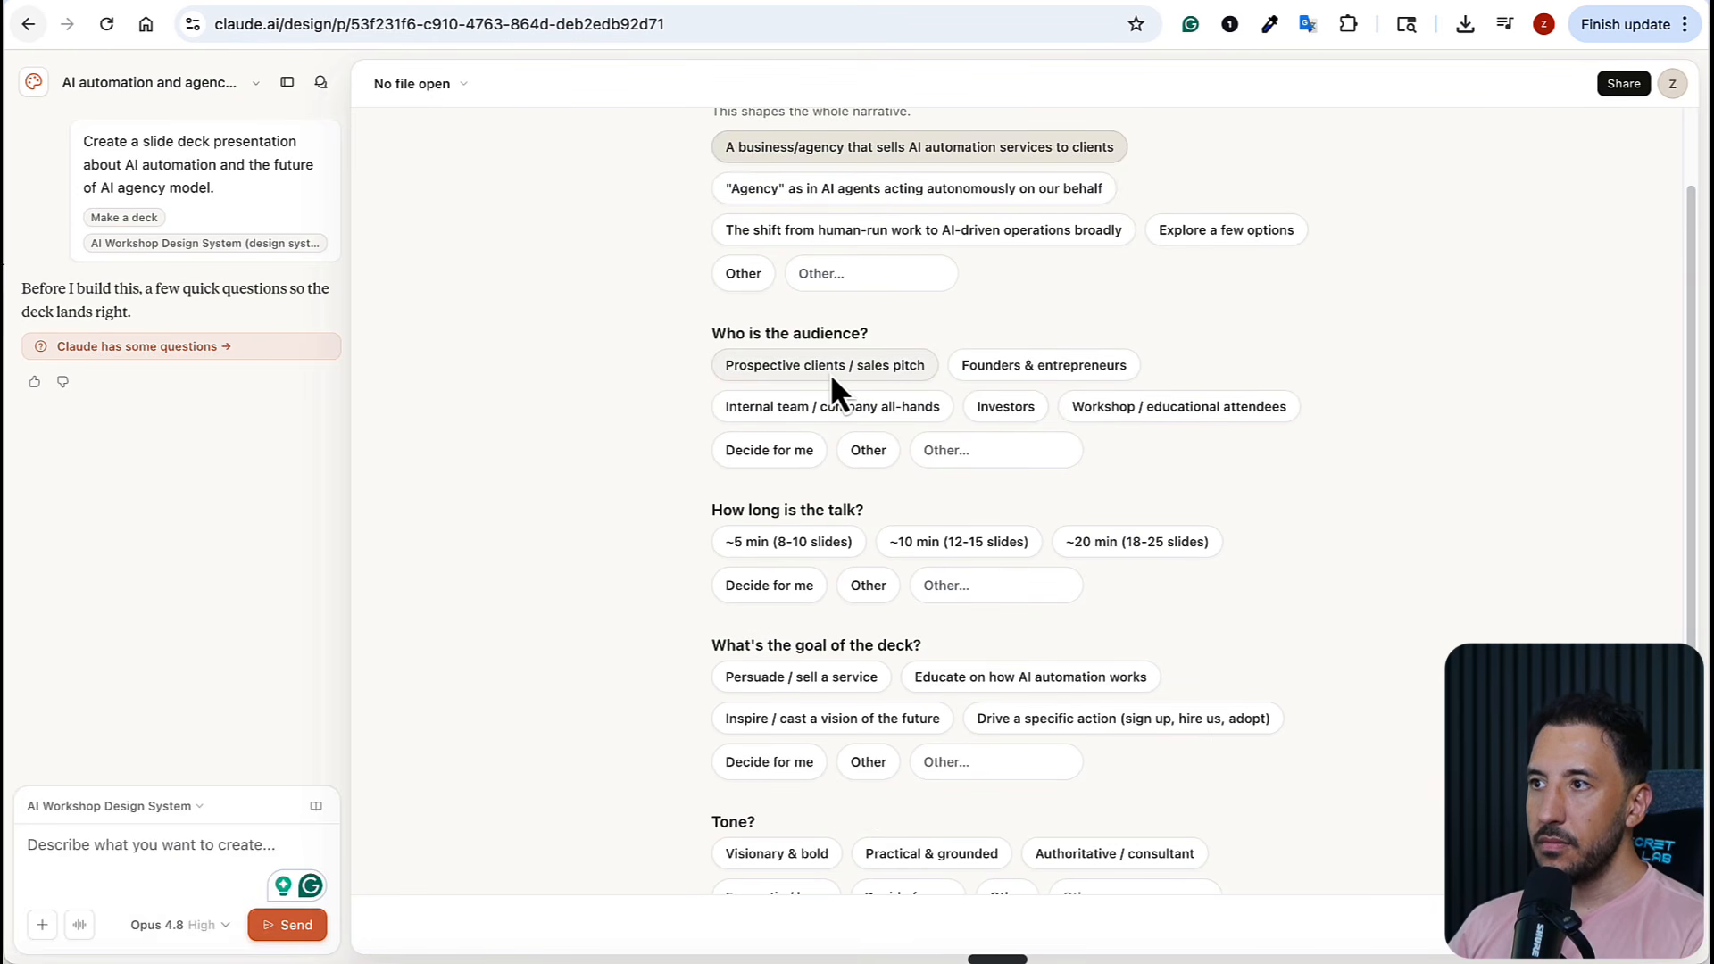
{"action": "left_click", "coordinate": [1098, 403]}
{"action": "scroll", "coordinate": [680, 553], "scroll_direction": "down", "scroll_amount": 1}
{"action": "scroll", "coordinate": [682, 572], "scroll_direction": "down", "scroll_amount": 2}
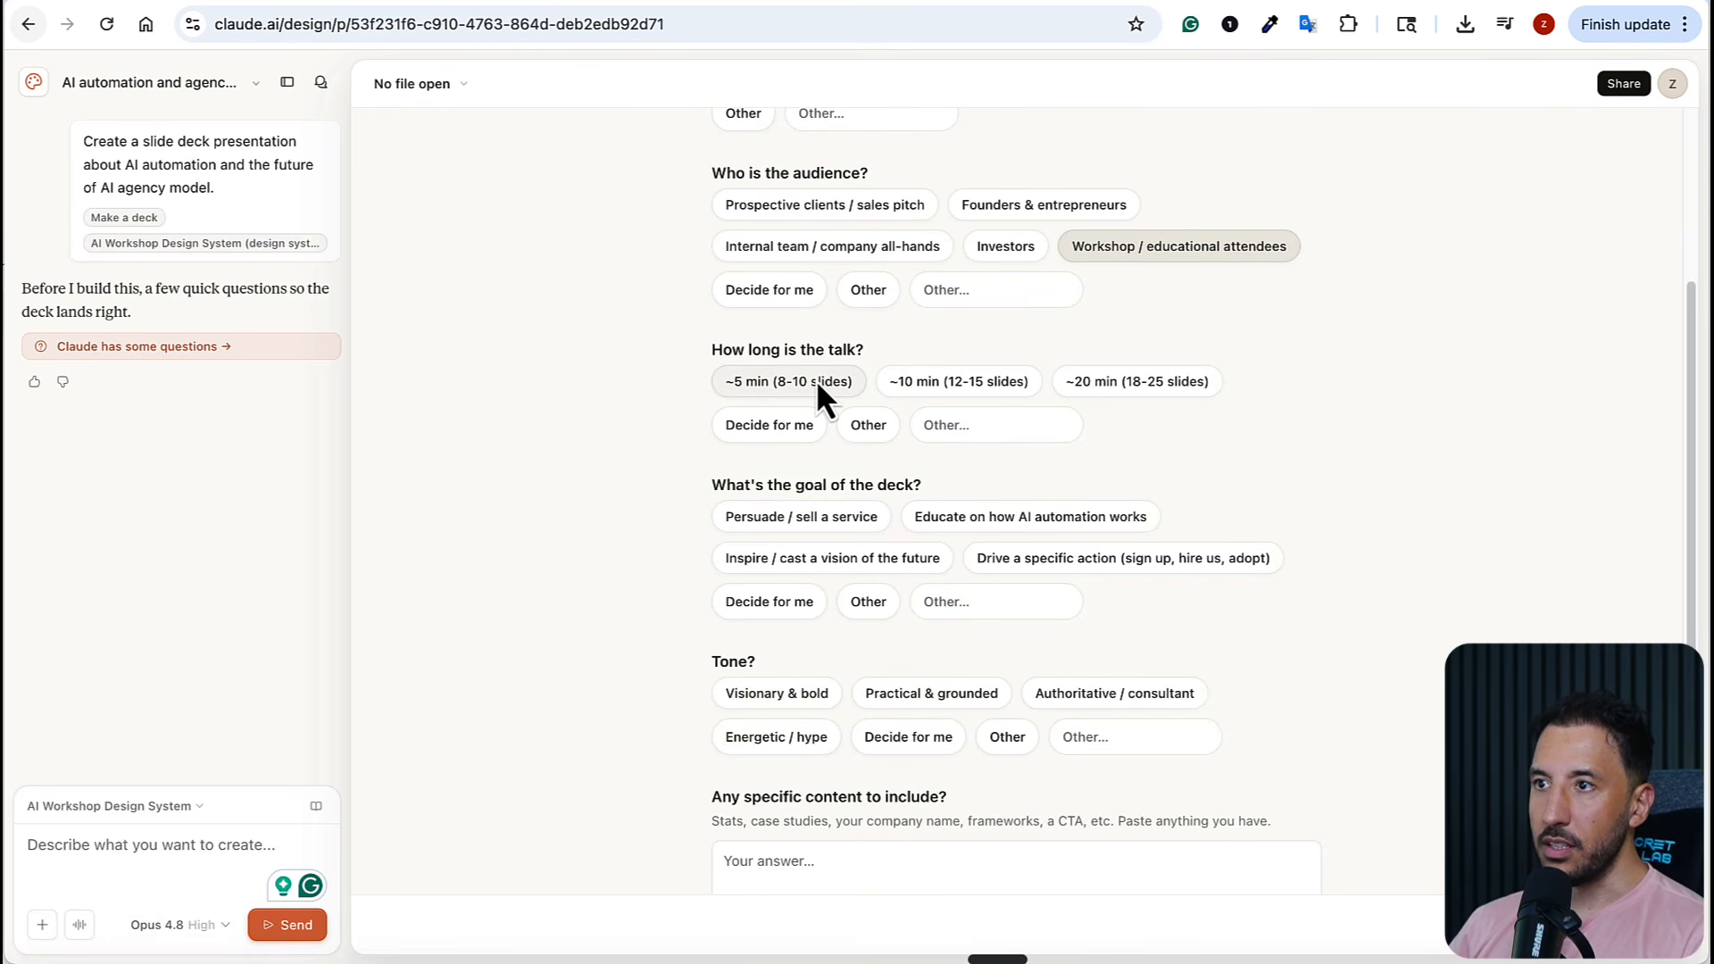
{"action": "left_click", "coordinate": [816, 378]}
Choose "Decide for me" for the deck's goal, tone and variations, and submit the answers to generate the deck
{"action": "scroll", "coordinate": [935, 518], "scroll_direction": "down", "scroll_amount": 1}
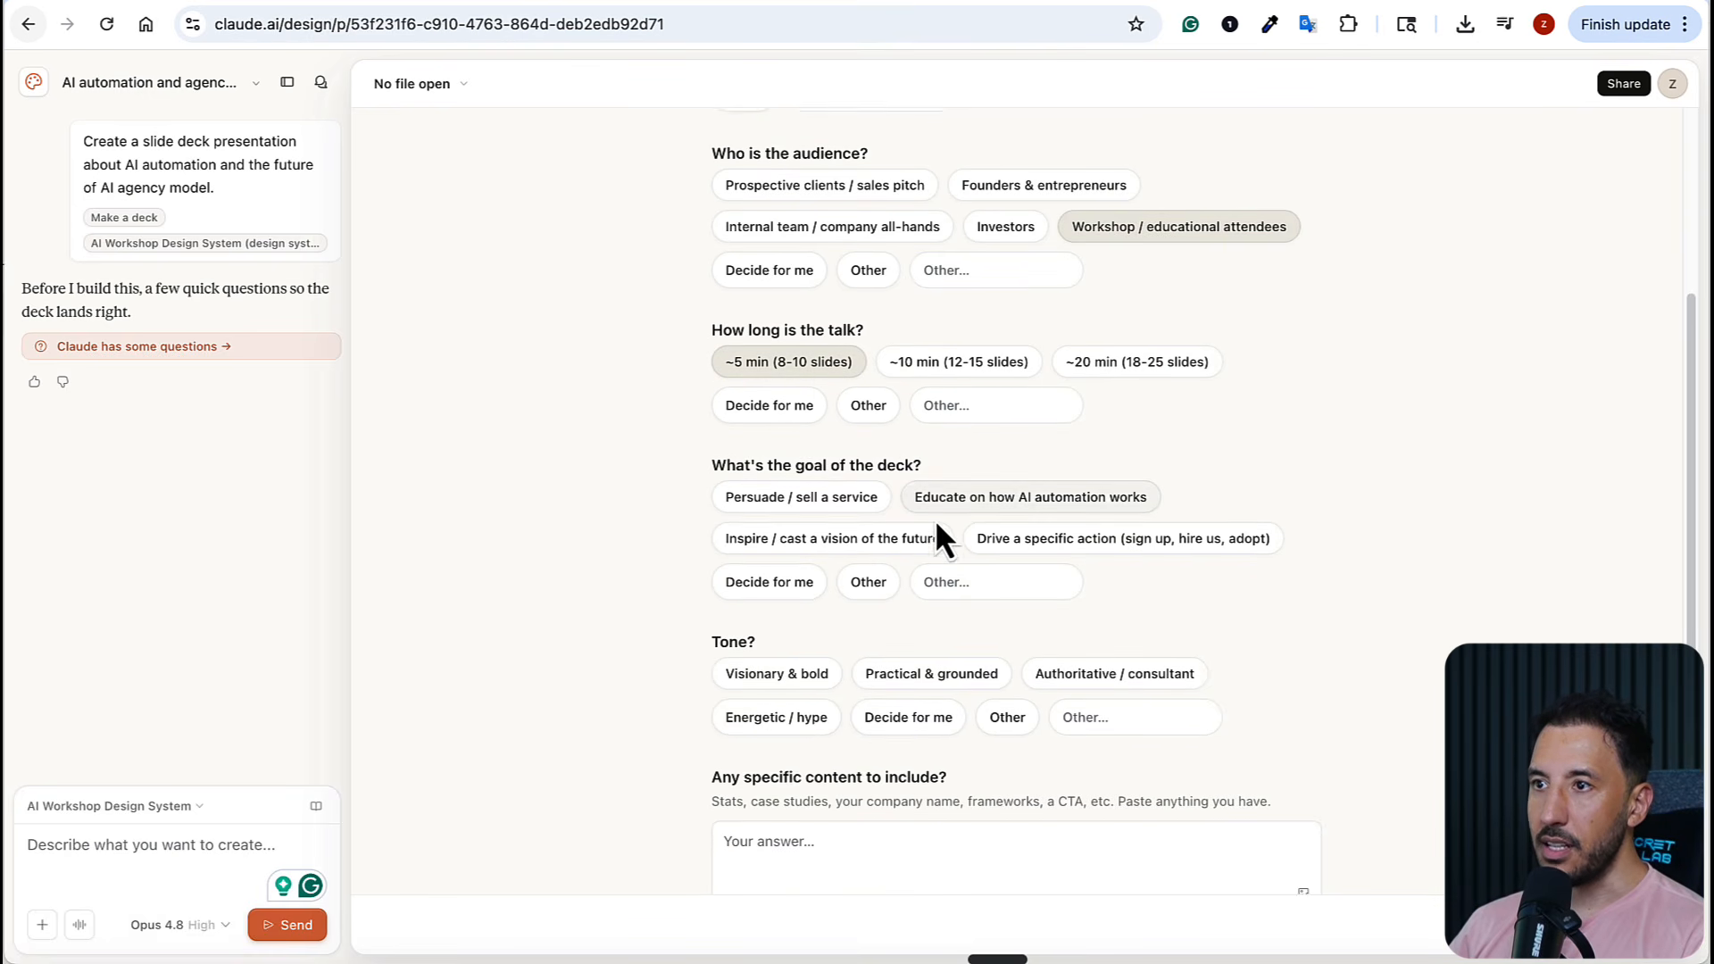
{"action": "left_click", "coordinate": [808, 585]}
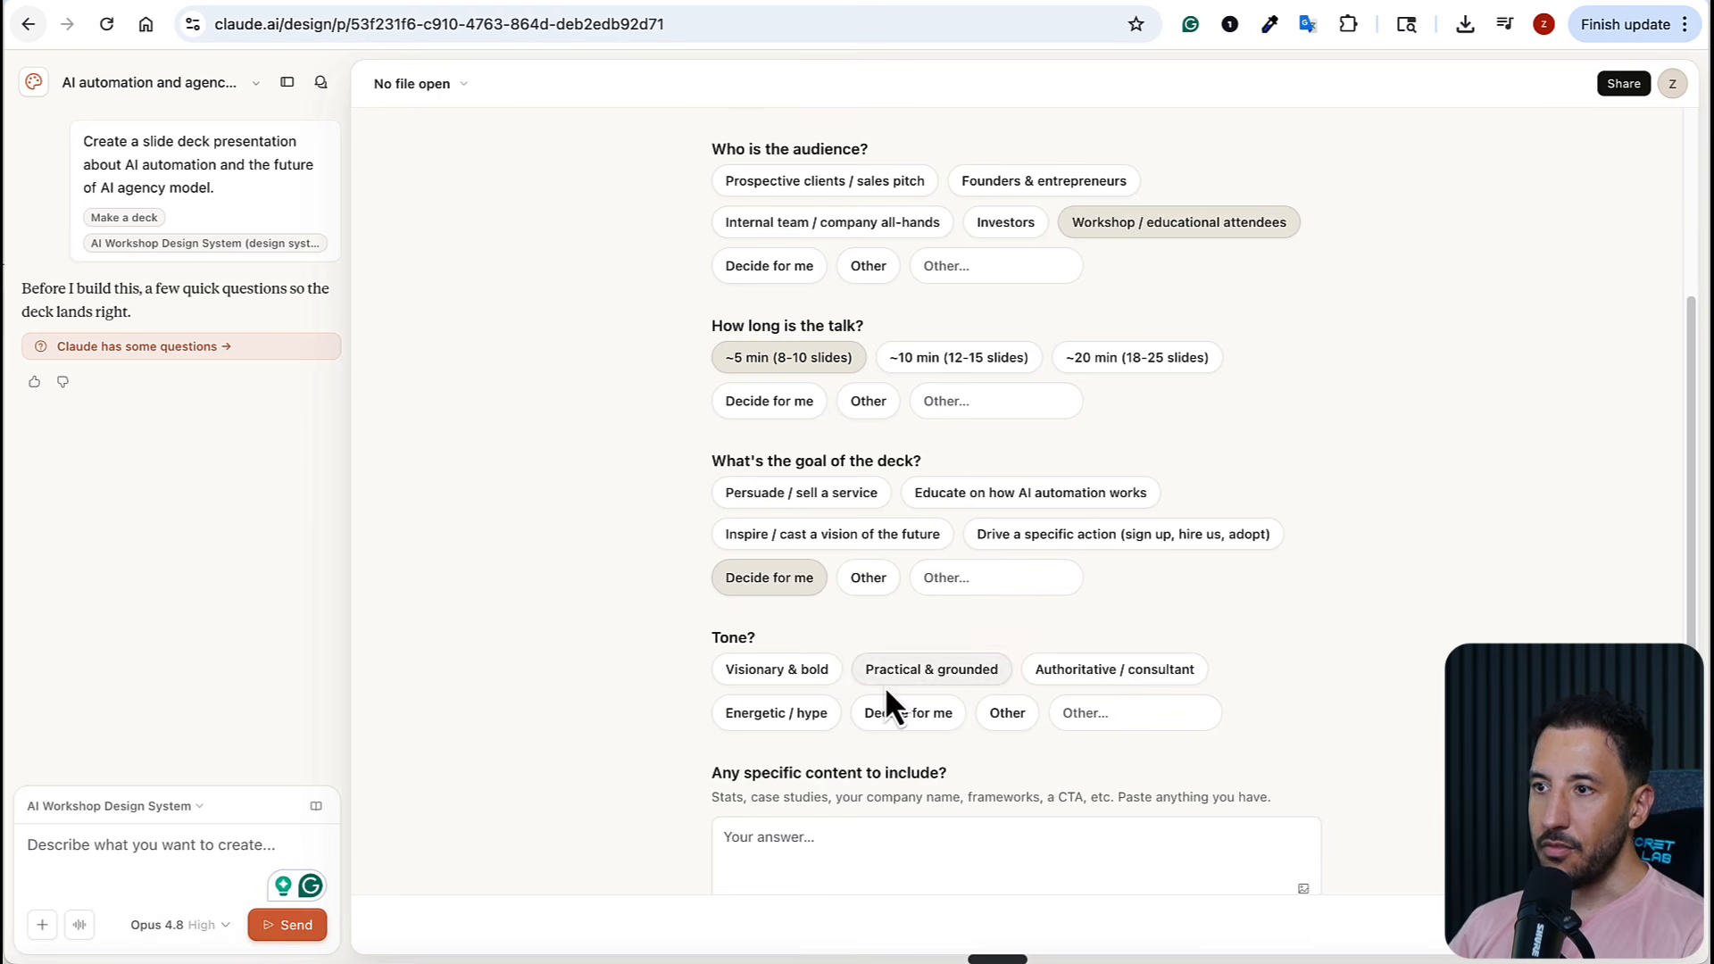
{"action": "left_click", "coordinate": [896, 710]}
{"action": "scroll", "coordinate": [955, 687], "scroll_direction": "down", "scroll_amount": 3}
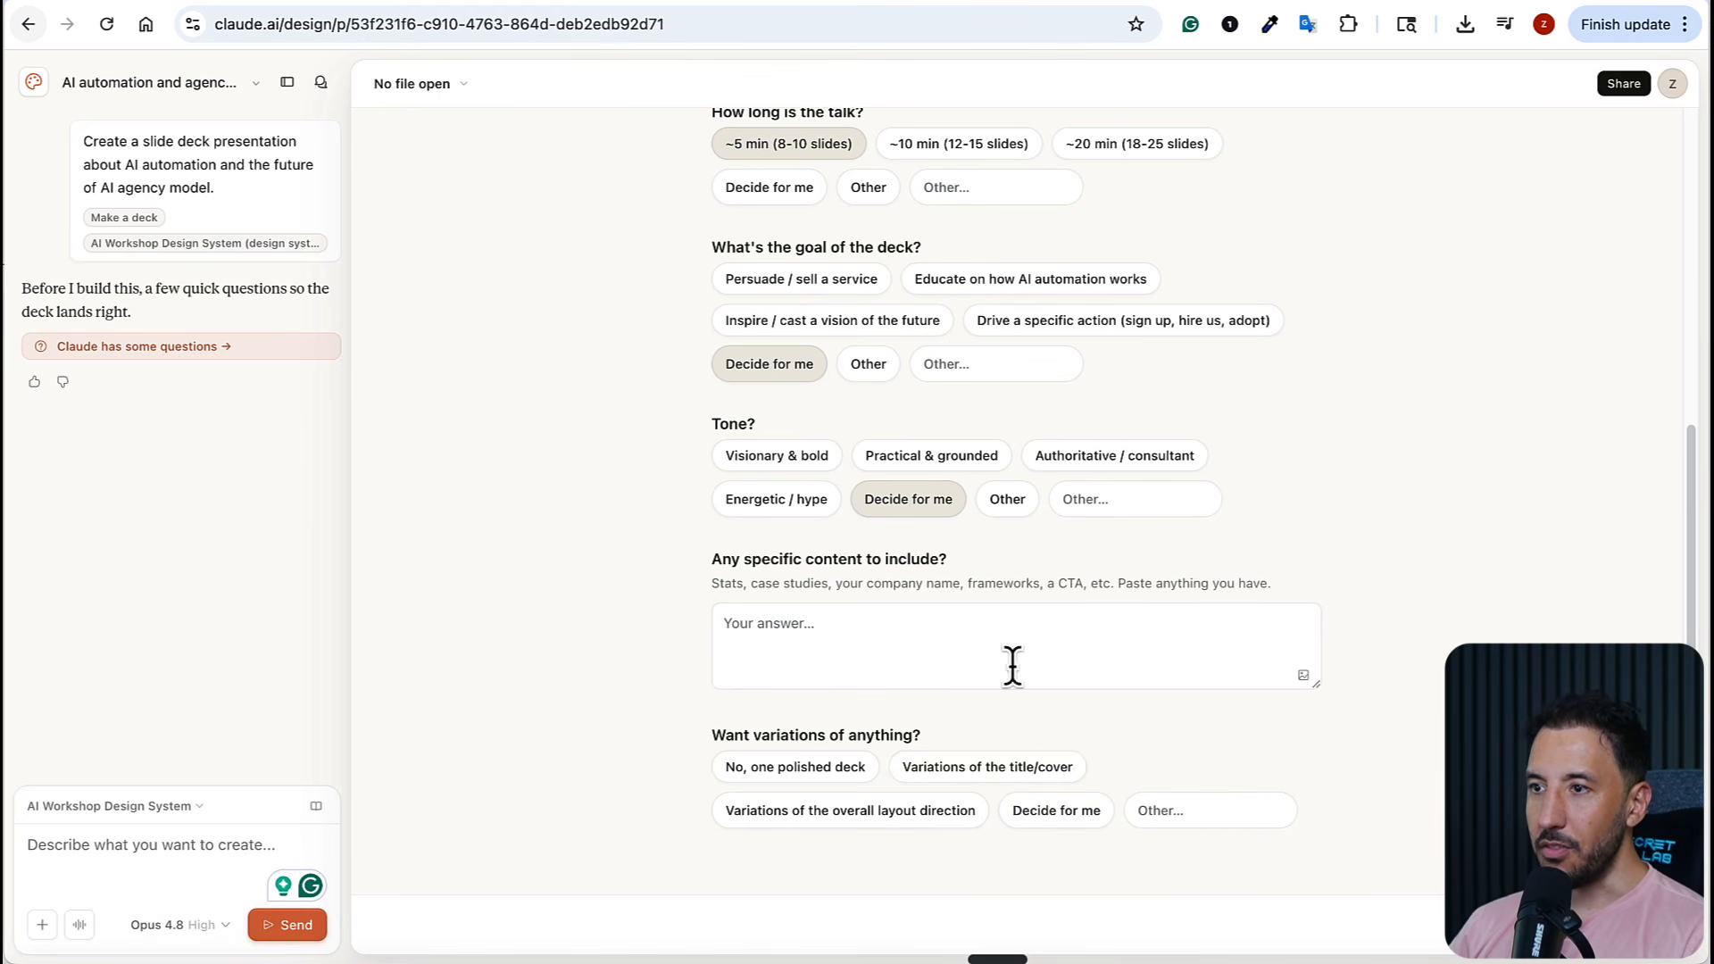
{"action": "left_click", "coordinate": [1096, 830]}
{"action": "left_click", "coordinate": [1648, 928]}
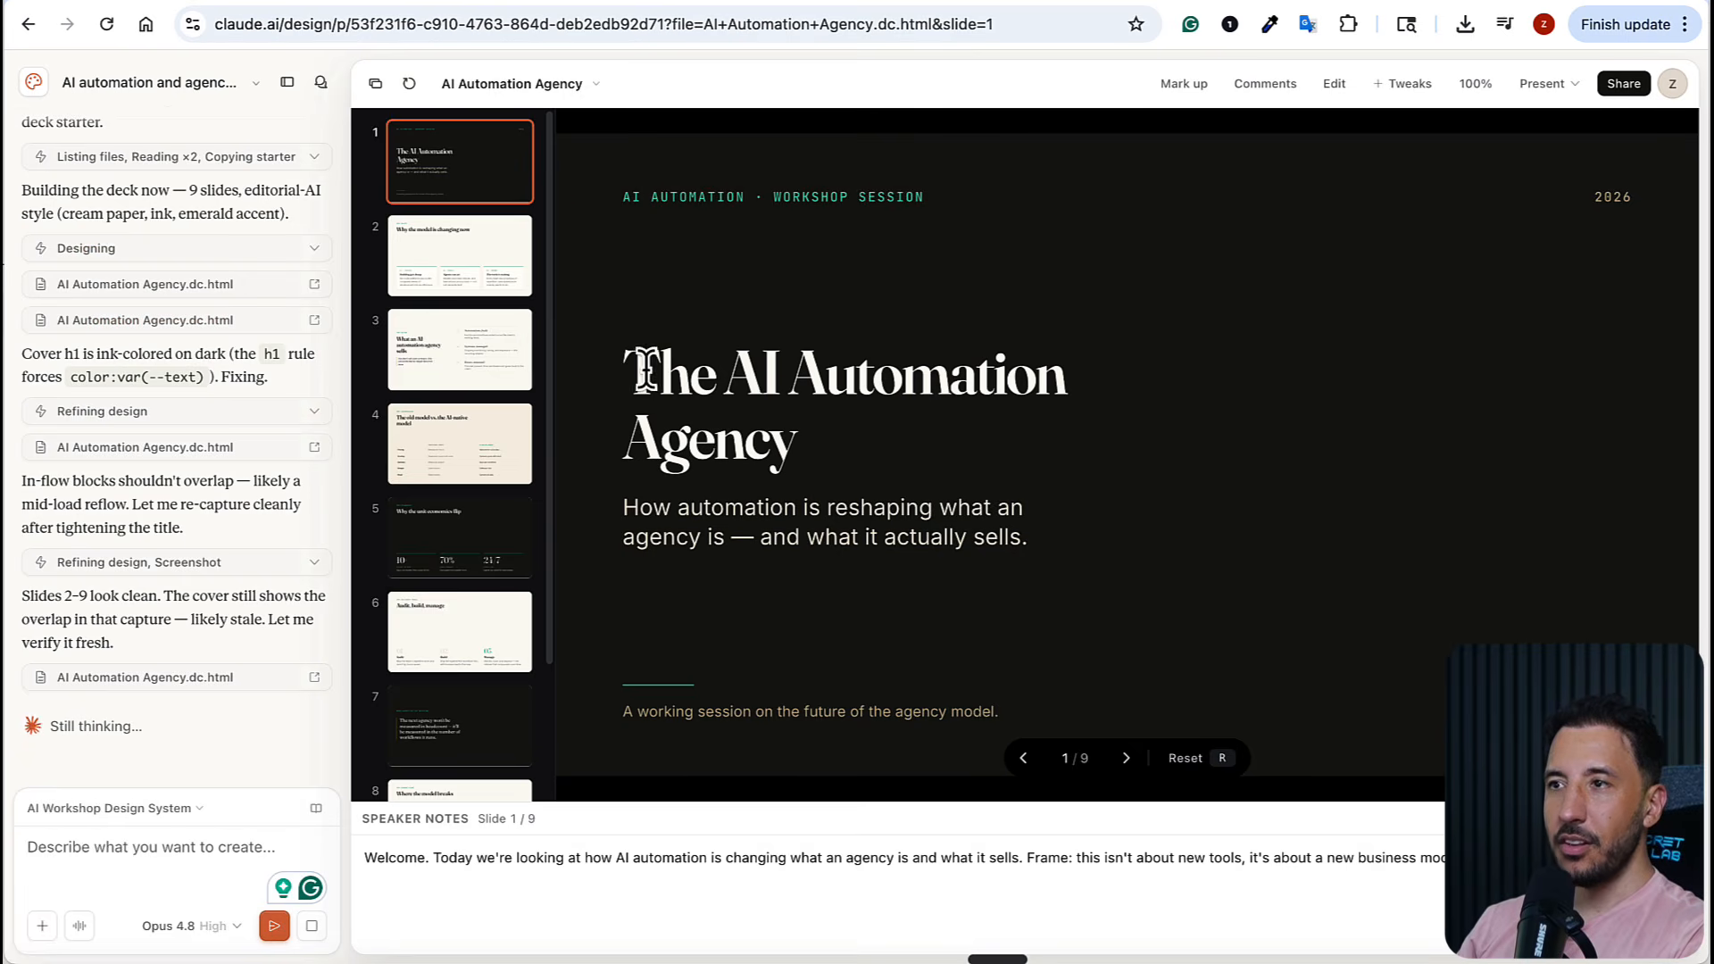
Review the generated AI Automation Agency deck, viewing the cover and slides 2, 3 and 5
{"action": "scroll", "coordinate": [473, 451], "scroll_direction": "down", "scroll_amount": 2}
{"action": "scroll", "coordinate": [473, 453], "scroll_direction": "up", "scroll_amount": 2}
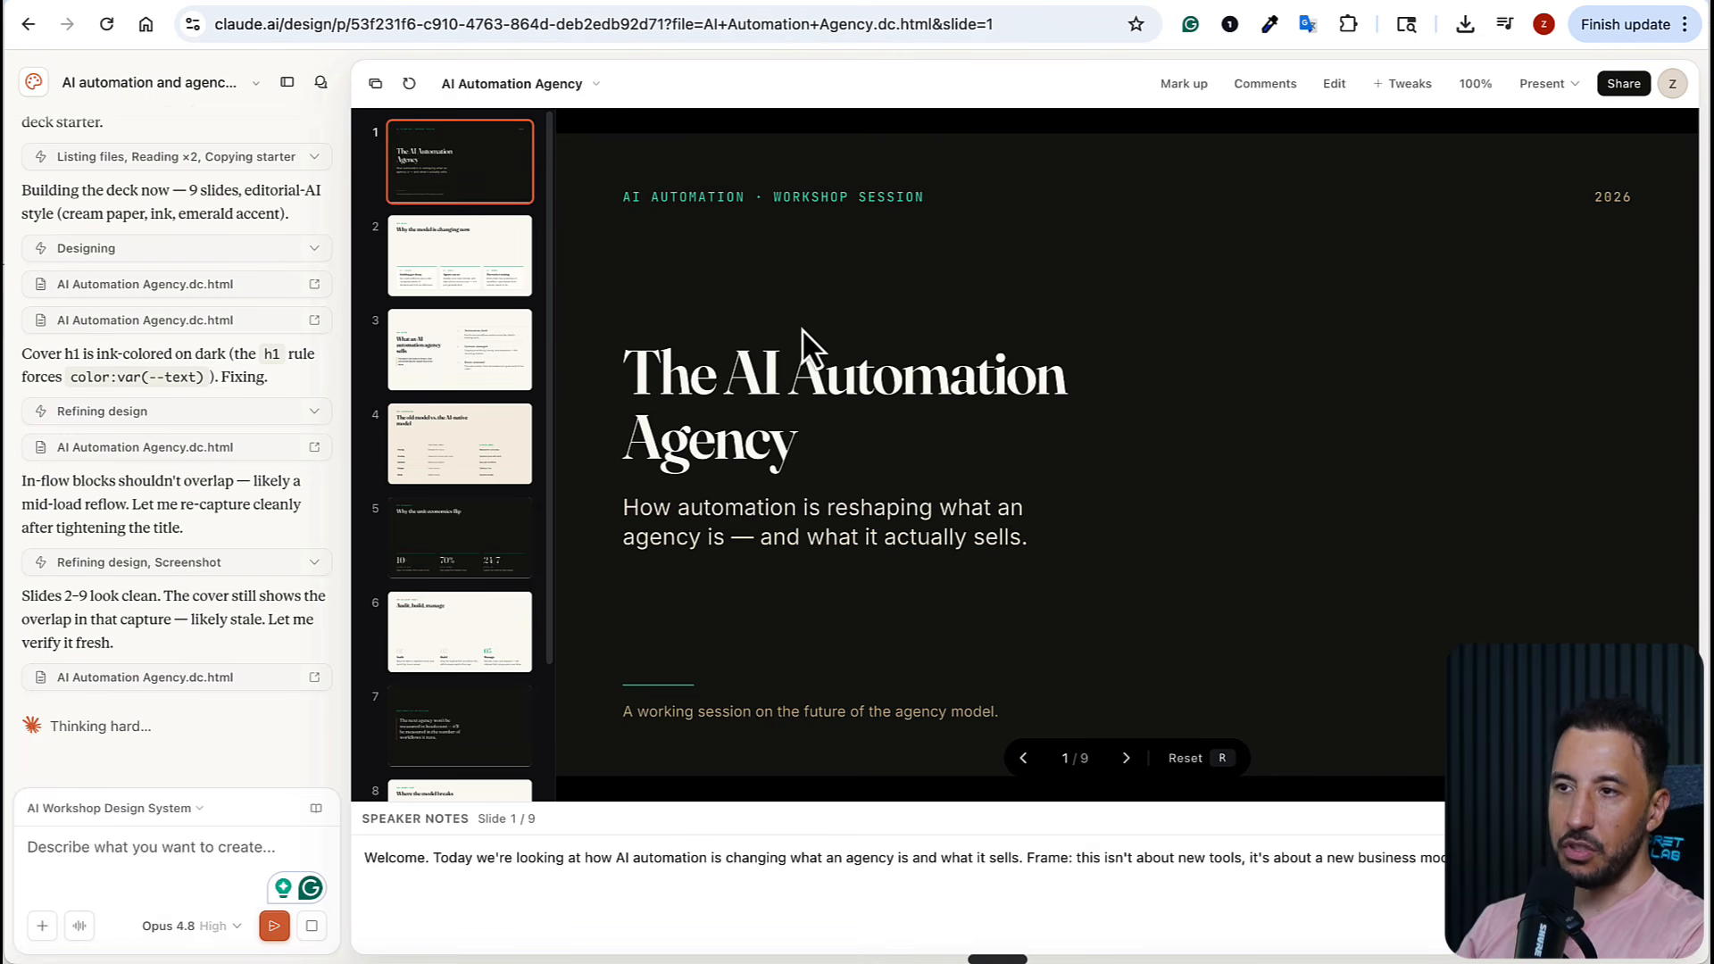
{"action": "left_click", "coordinate": [413, 287]}
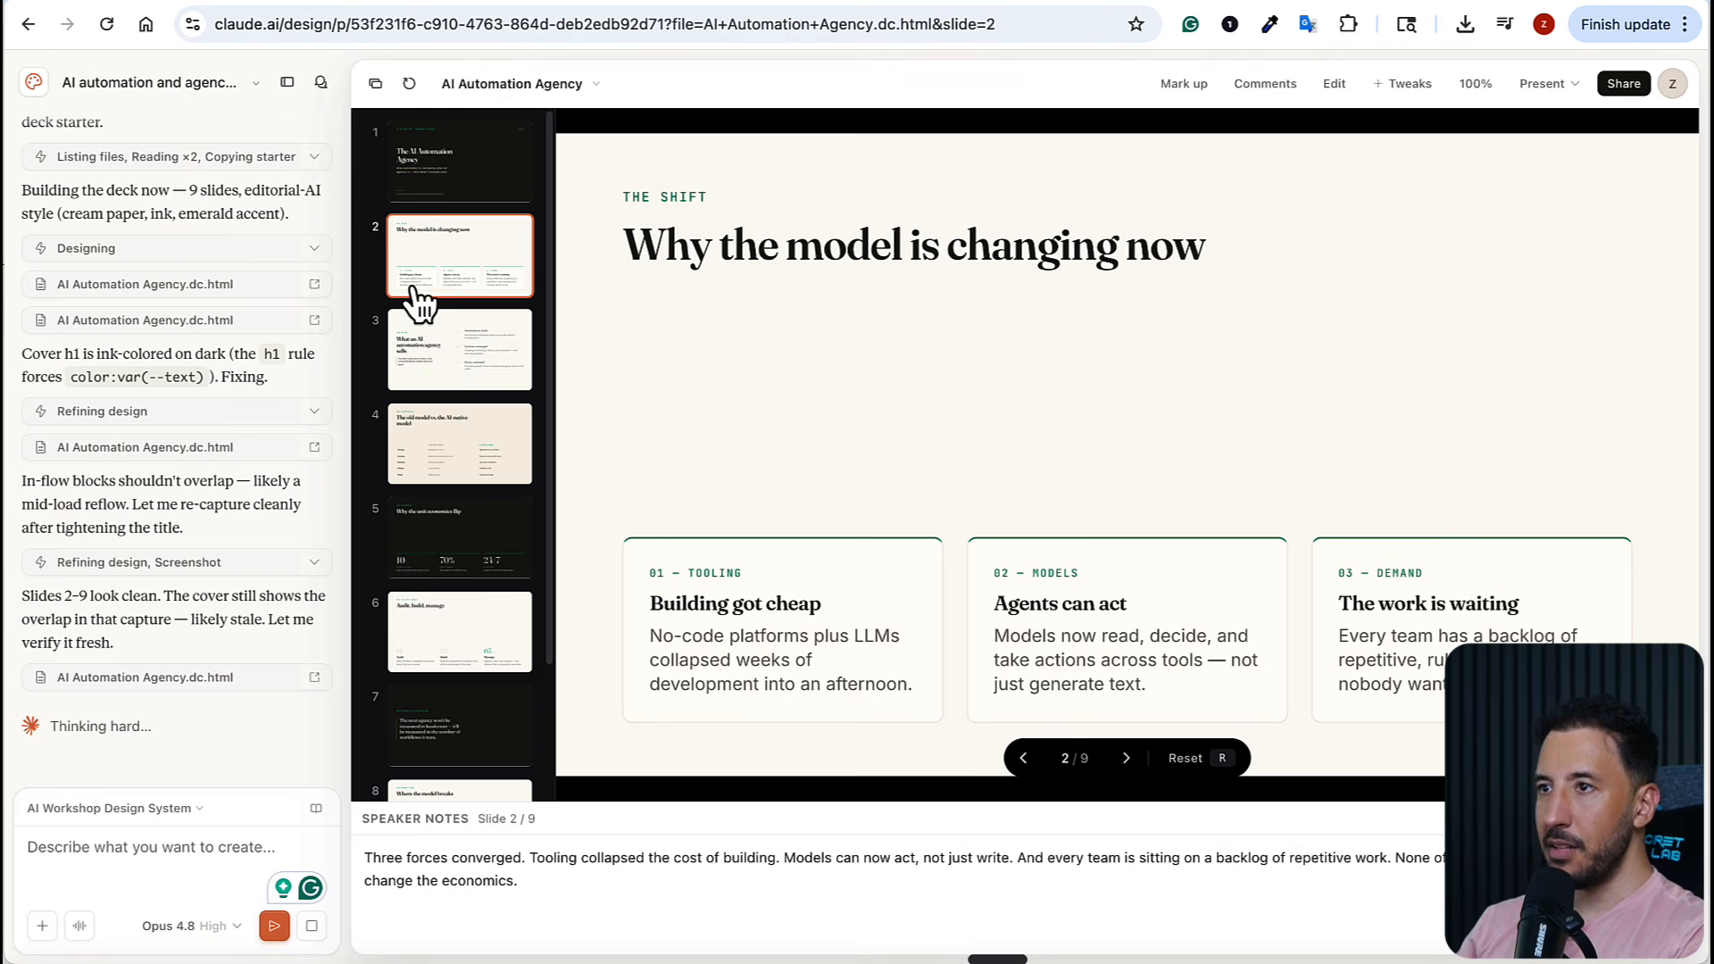
{"action": "left_click", "coordinate": [442, 382]}
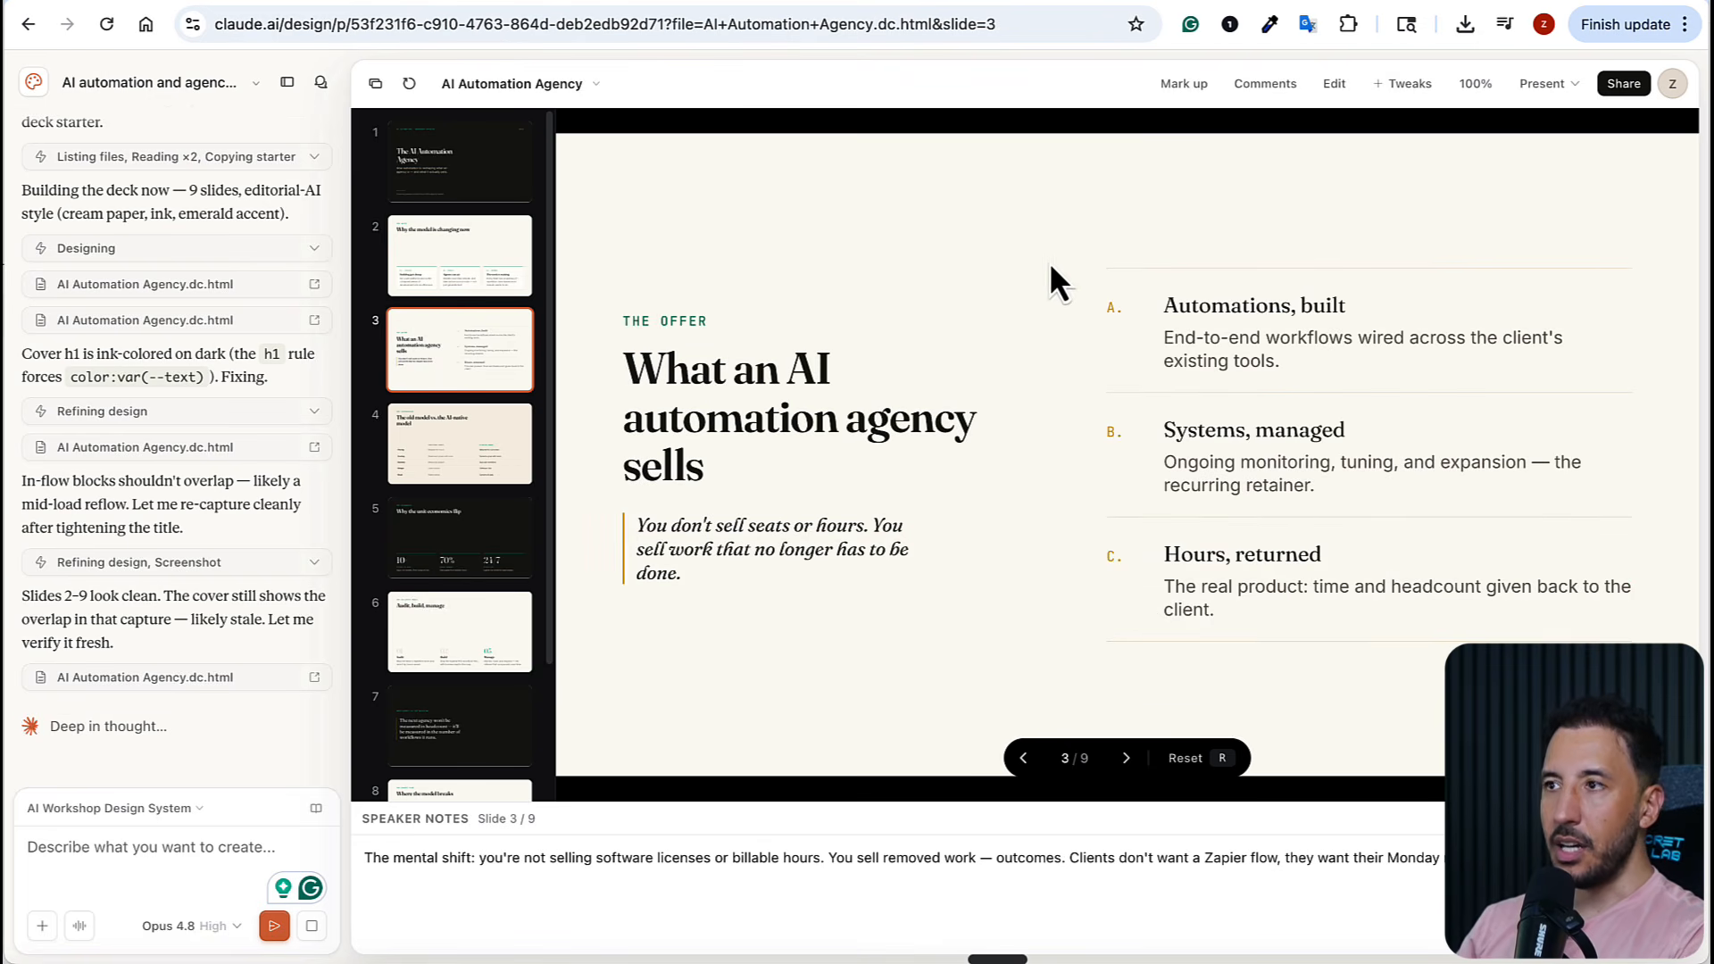
{"action": "left_click", "coordinate": [454, 542]}
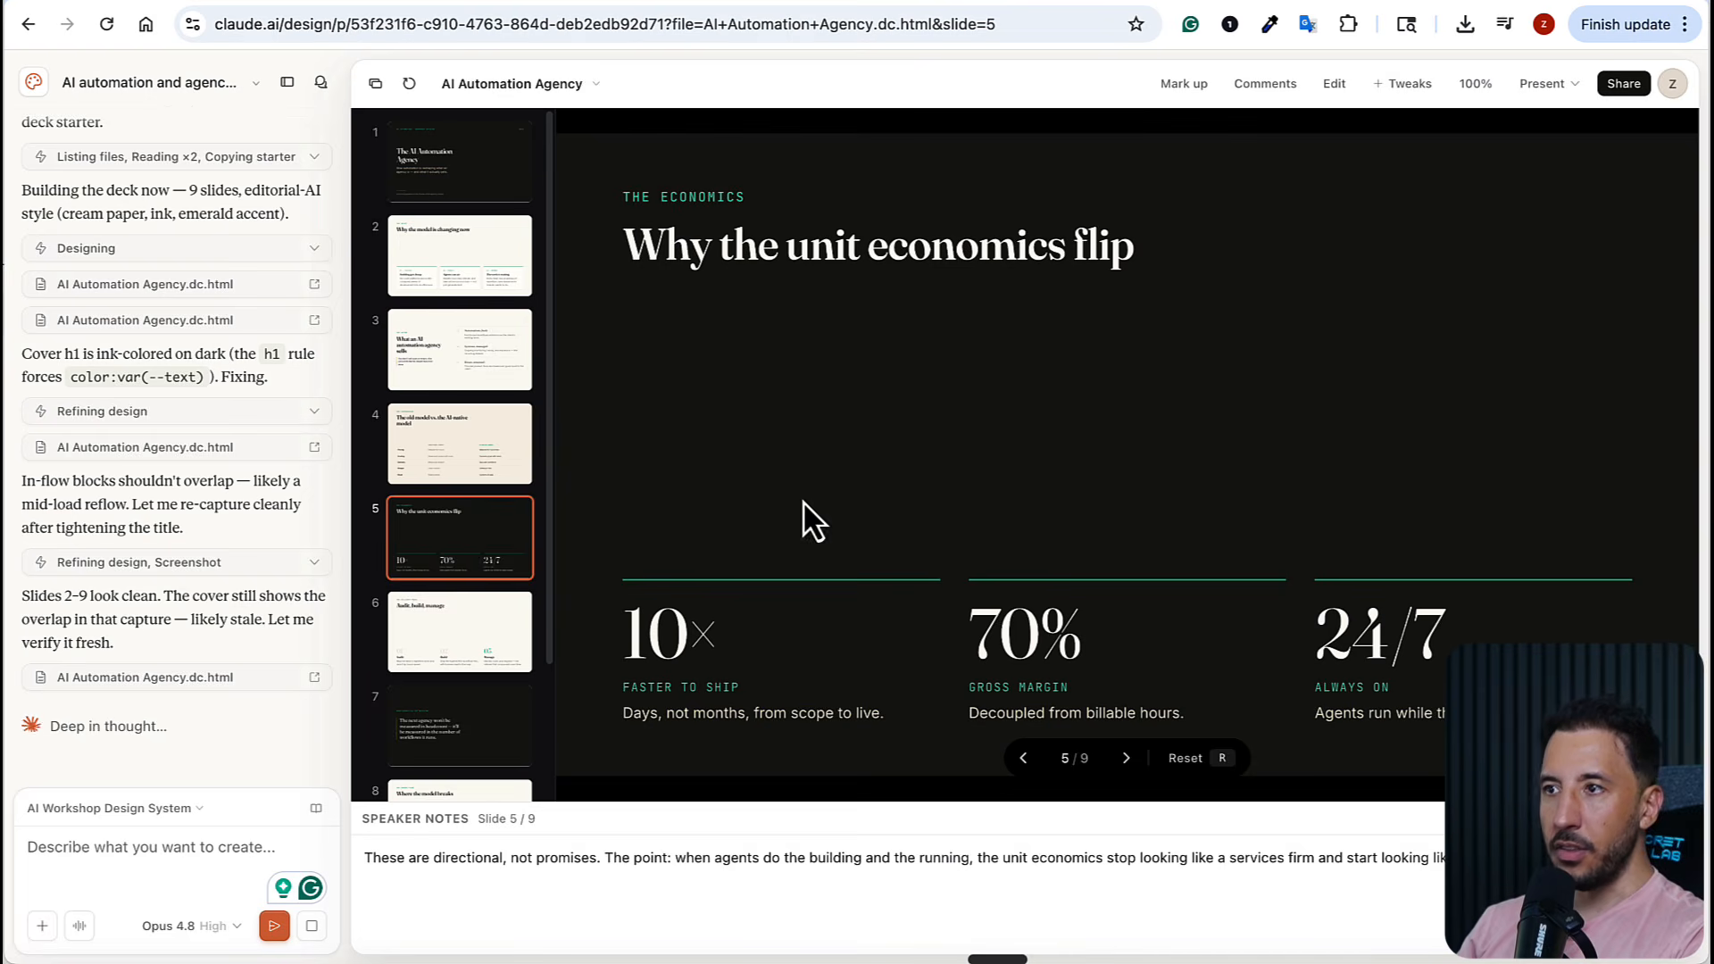
Review more slides of the AI Automation Agency deck, viewing slides 6, 8 and 4
{"action": "left_click", "coordinate": [520, 658]}
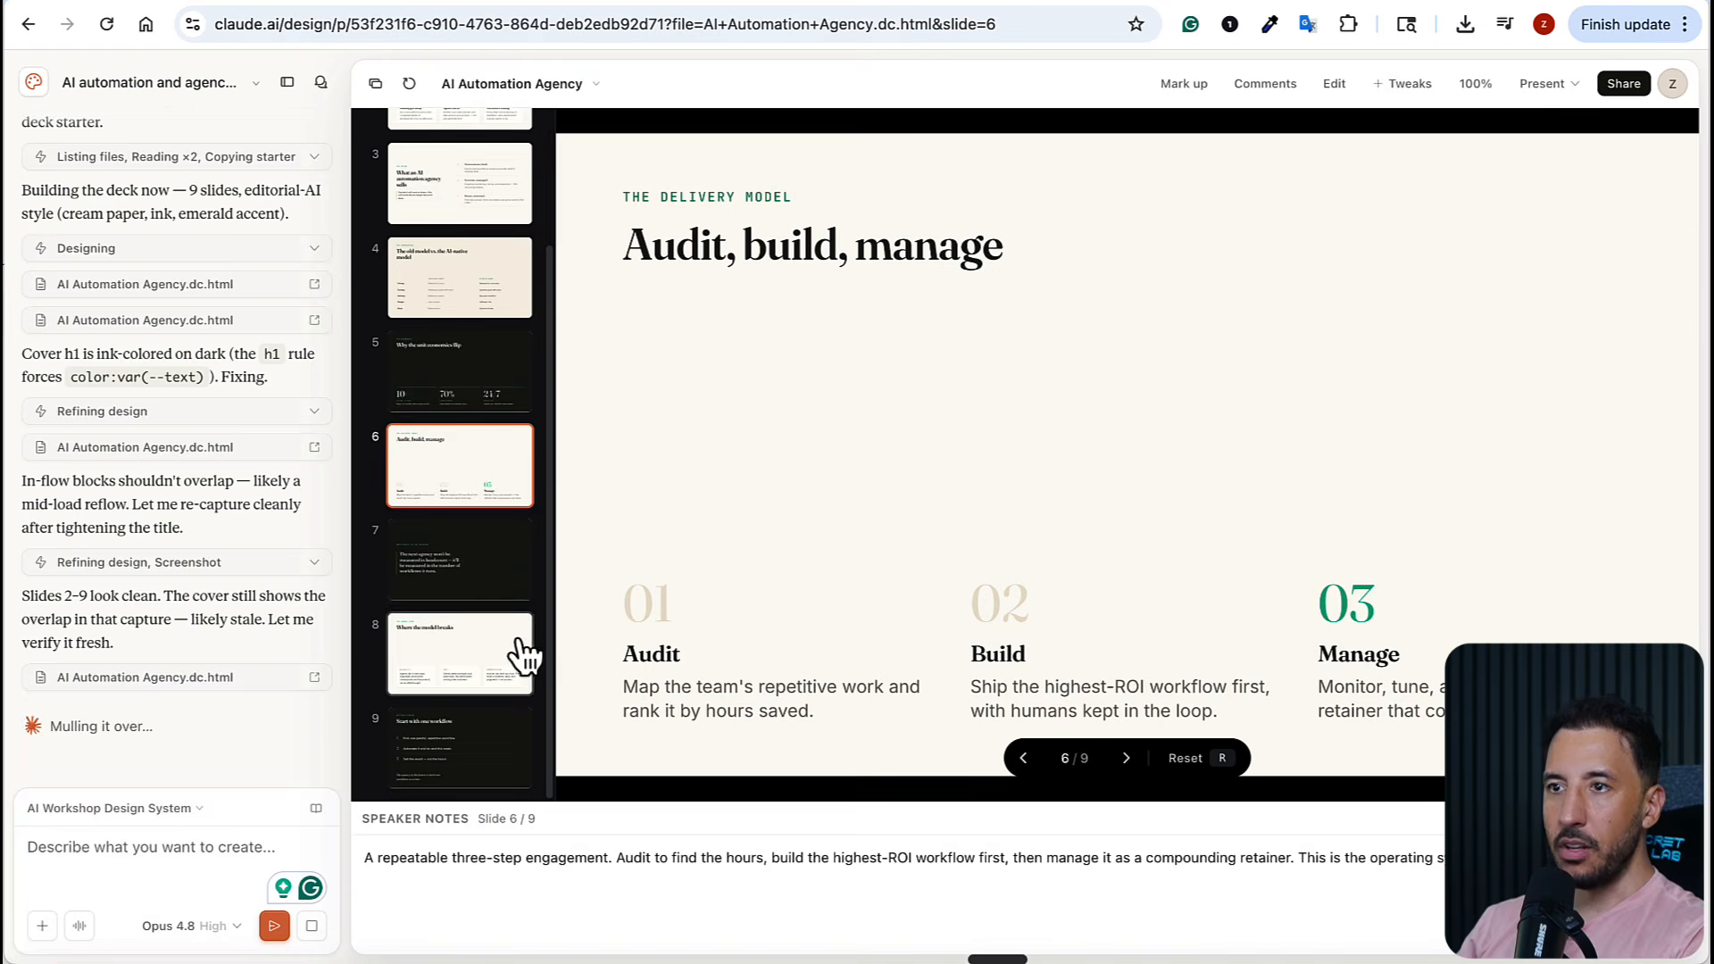
{"action": "left_click", "coordinate": [486, 593]}
{"action": "left_click", "coordinate": [474, 651]}
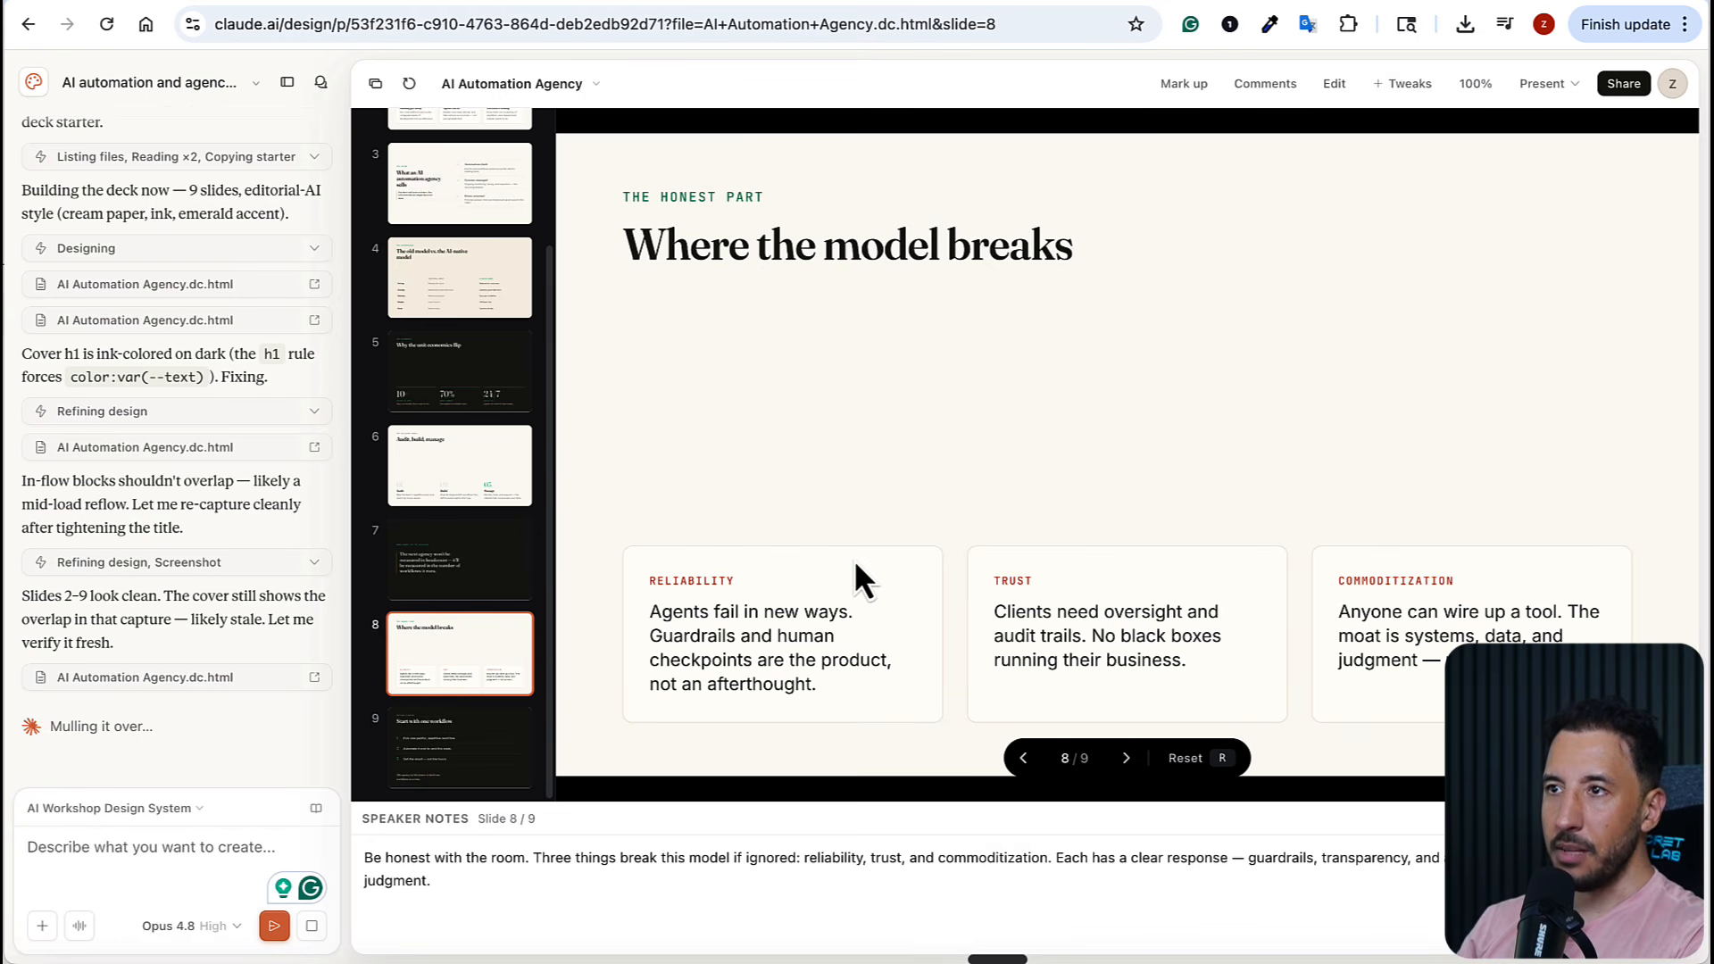
{"action": "left_click", "coordinate": [462, 260]}
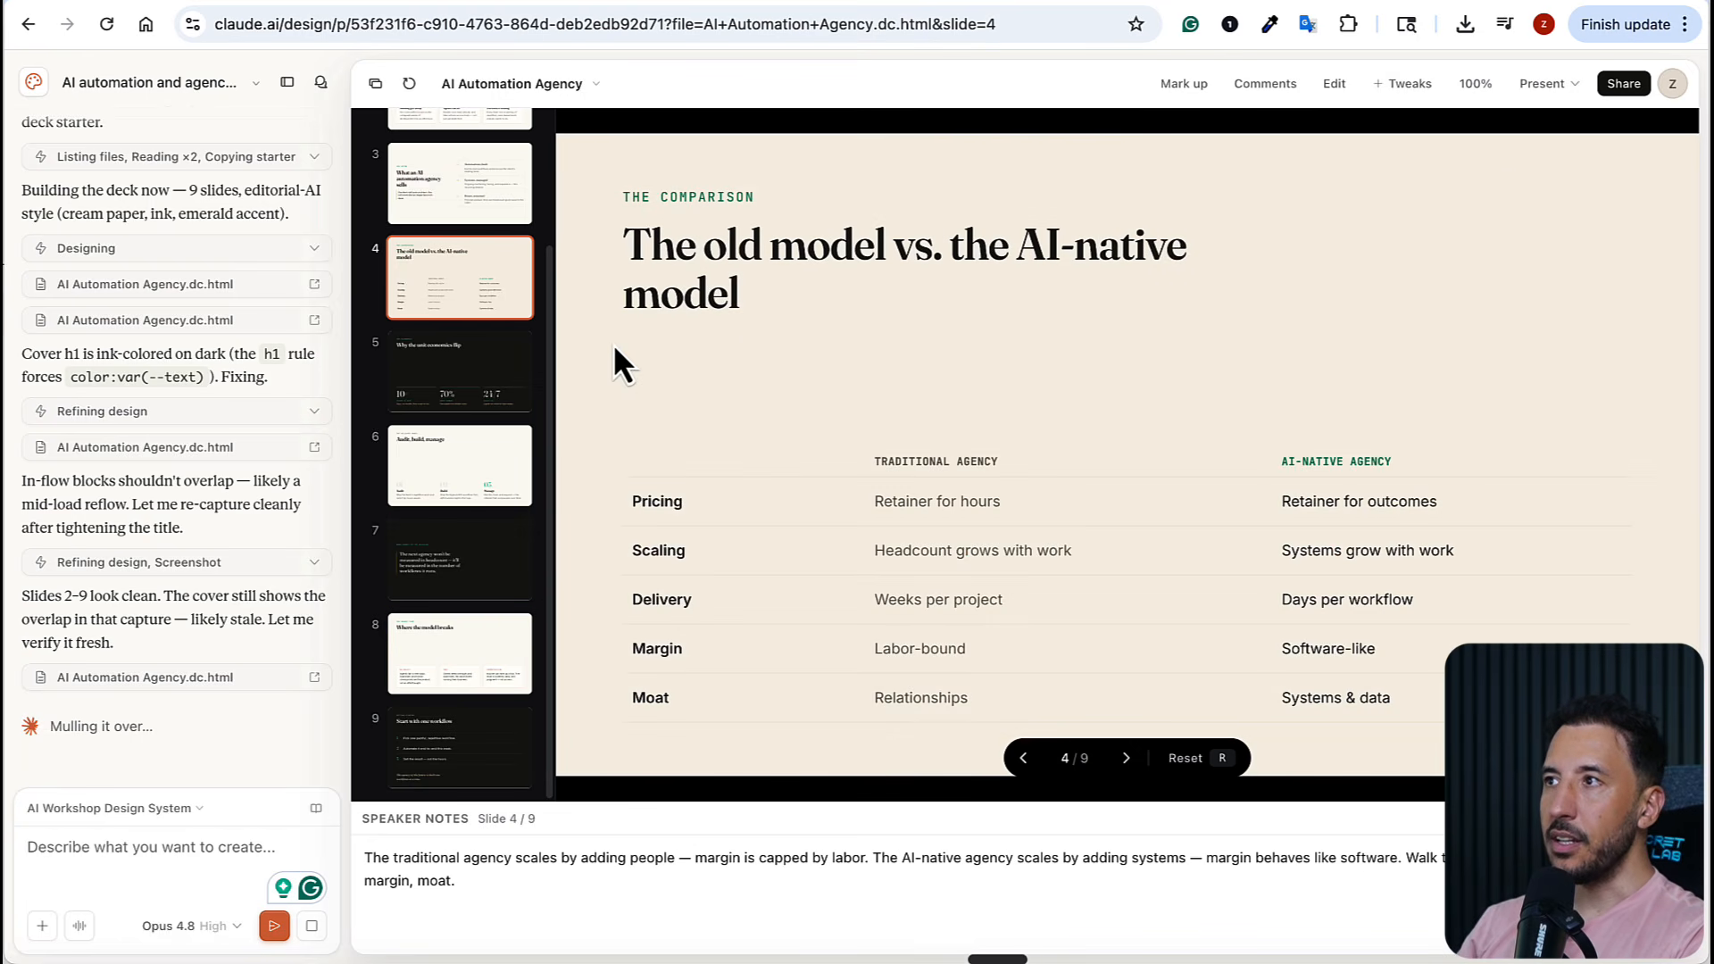
Present the deck in this tab with the speaker notes popup, and advance from the comparison slide to "Why the unit economics flip"
{"action": "left_click", "coordinate": [1636, 78]}
{"action": "left_click", "coordinate": [1517, 78]}
{"action": "left_click", "coordinate": [1525, 80]}
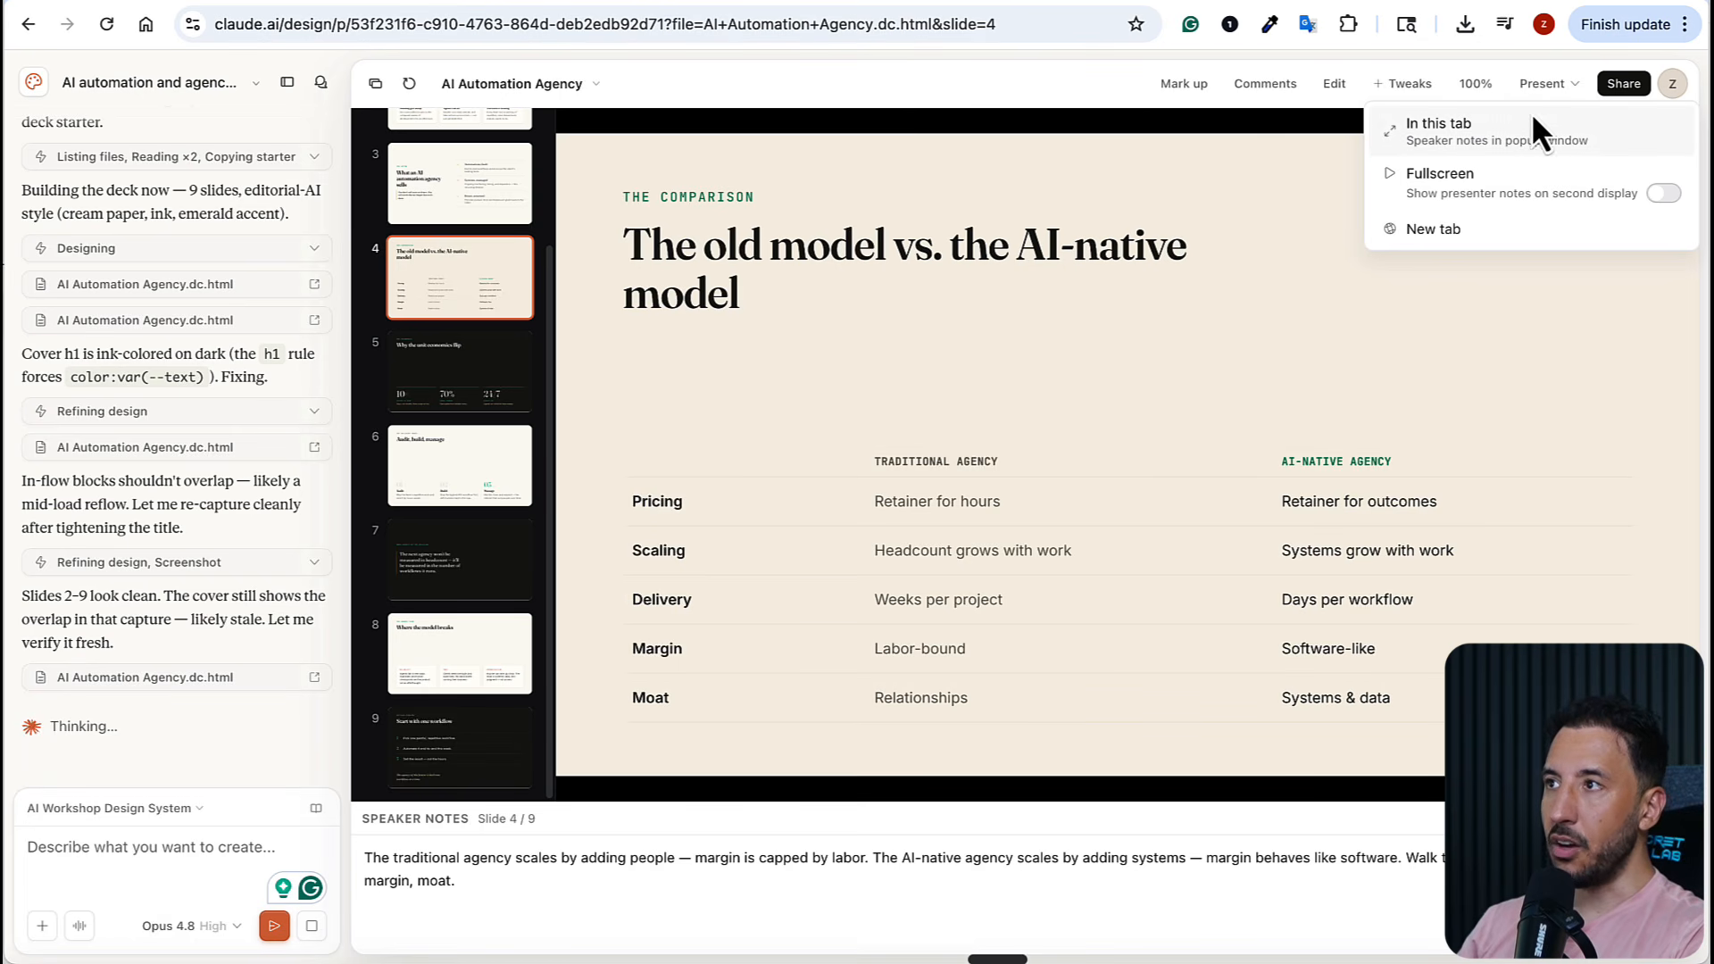
{"action": "left_click", "coordinate": [1465, 145]}
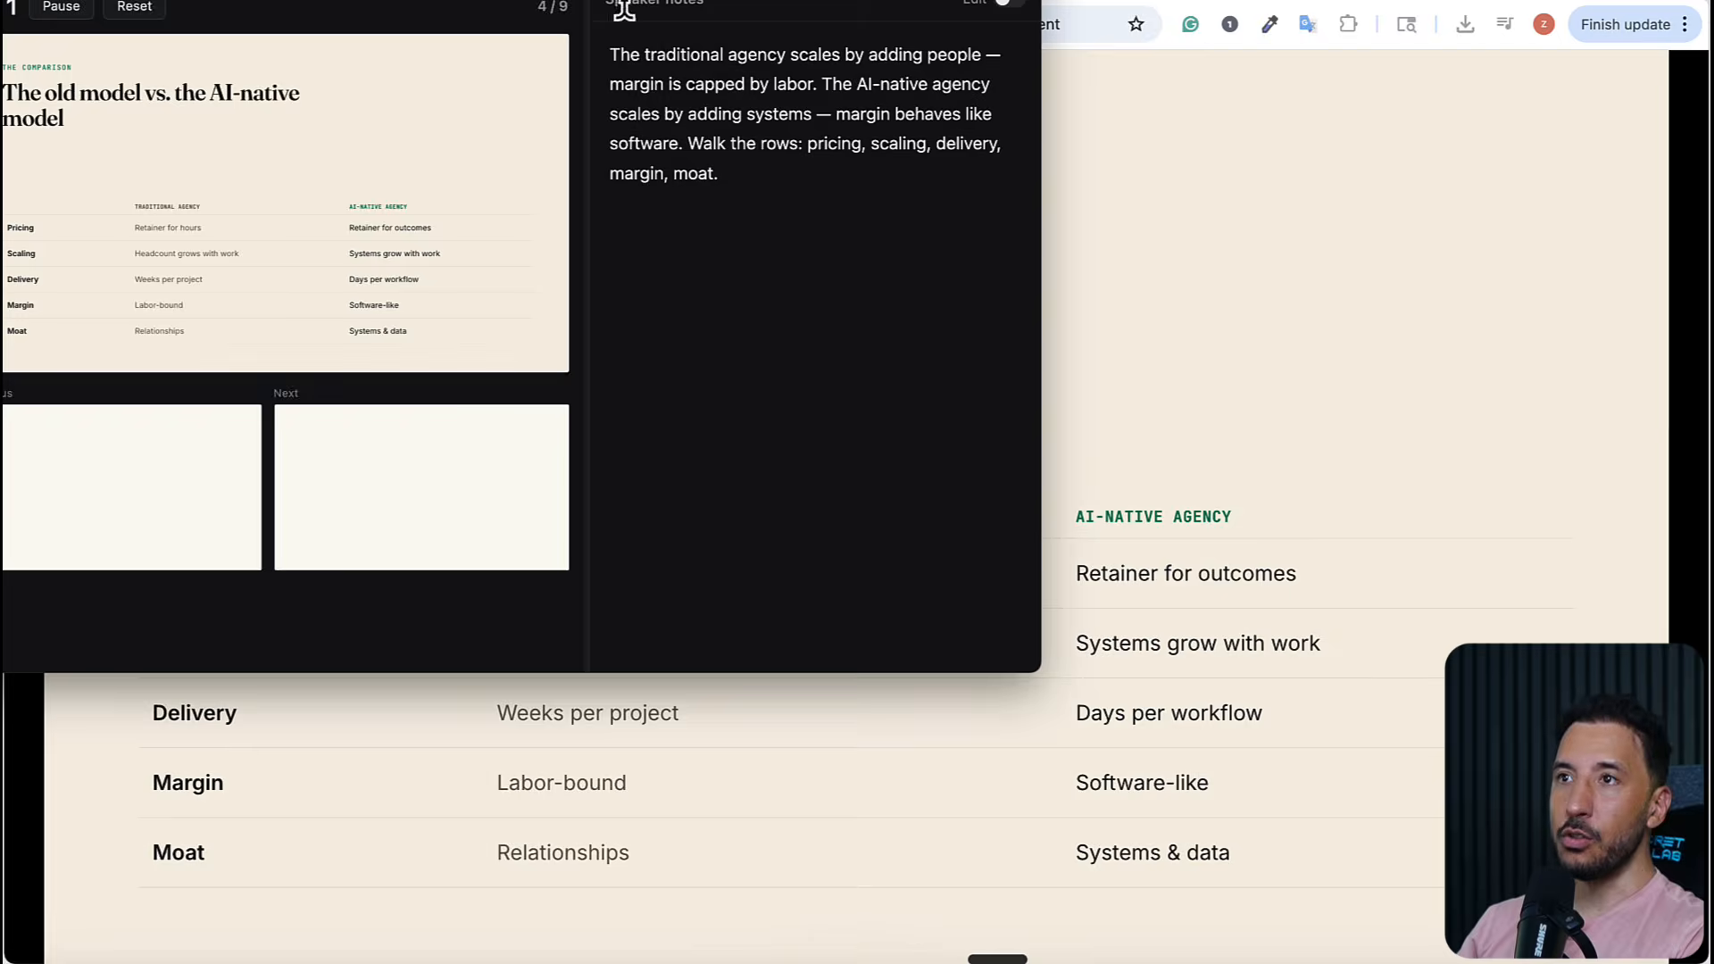
{"action": "left_click_drag", "start_coordinate": [640, 0], "coordinate": [889, 42]}
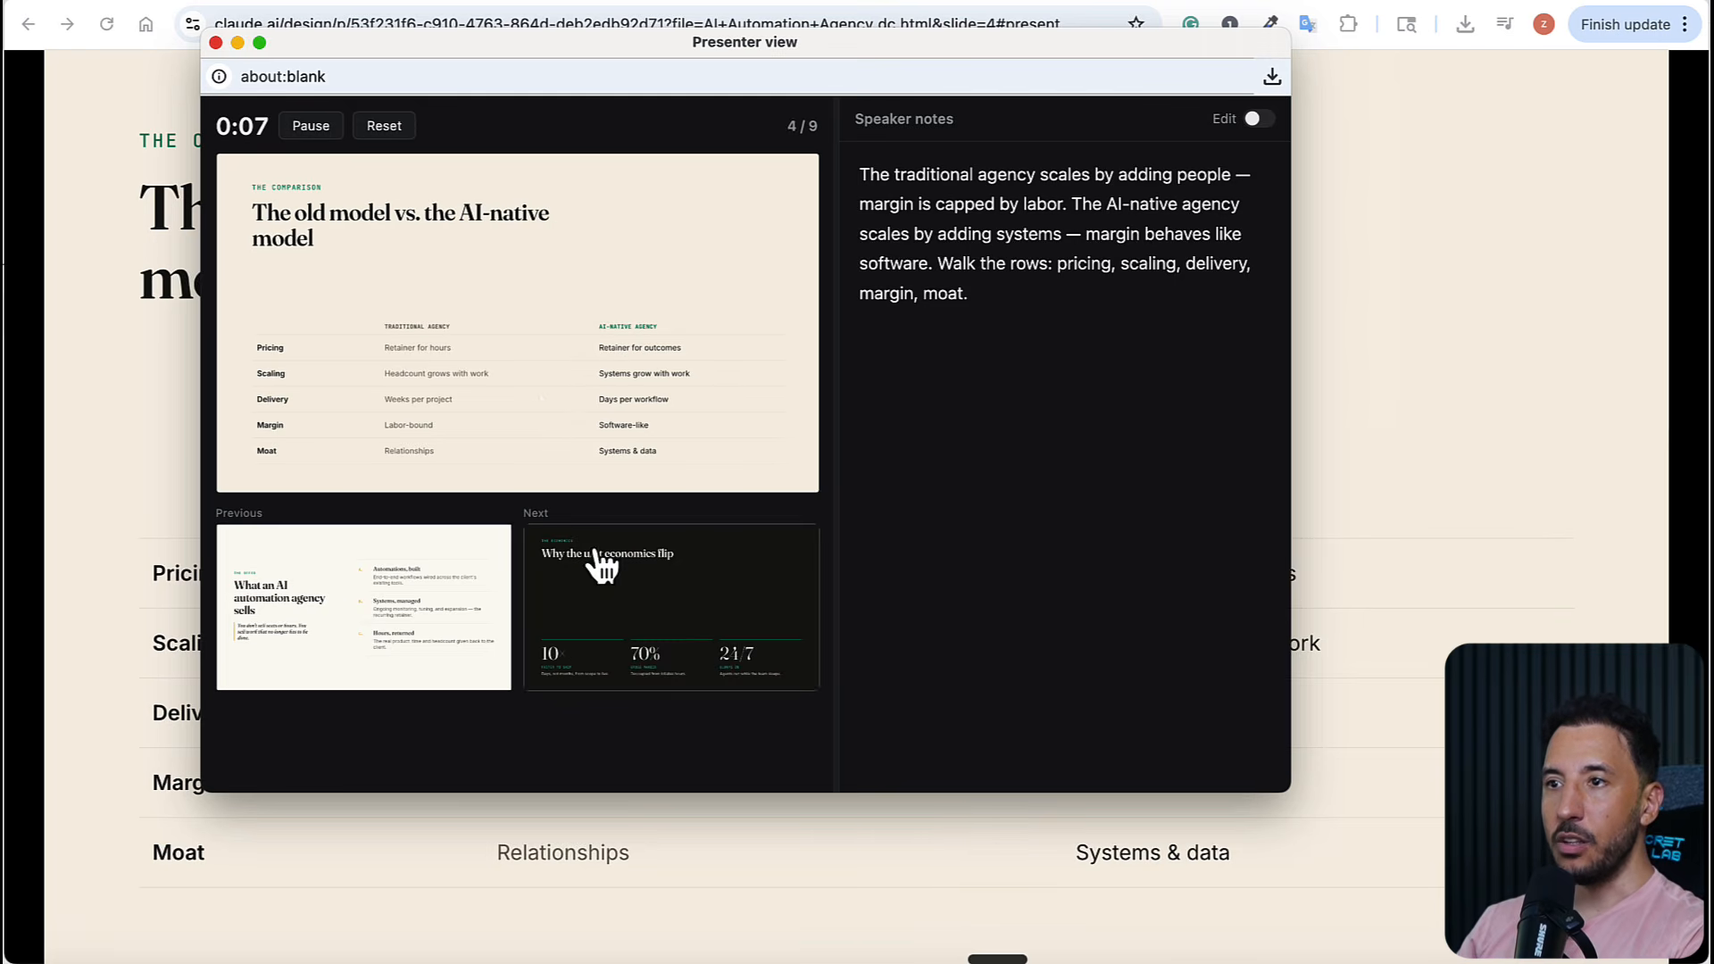
{"action": "left_click", "coordinate": [596, 563]}
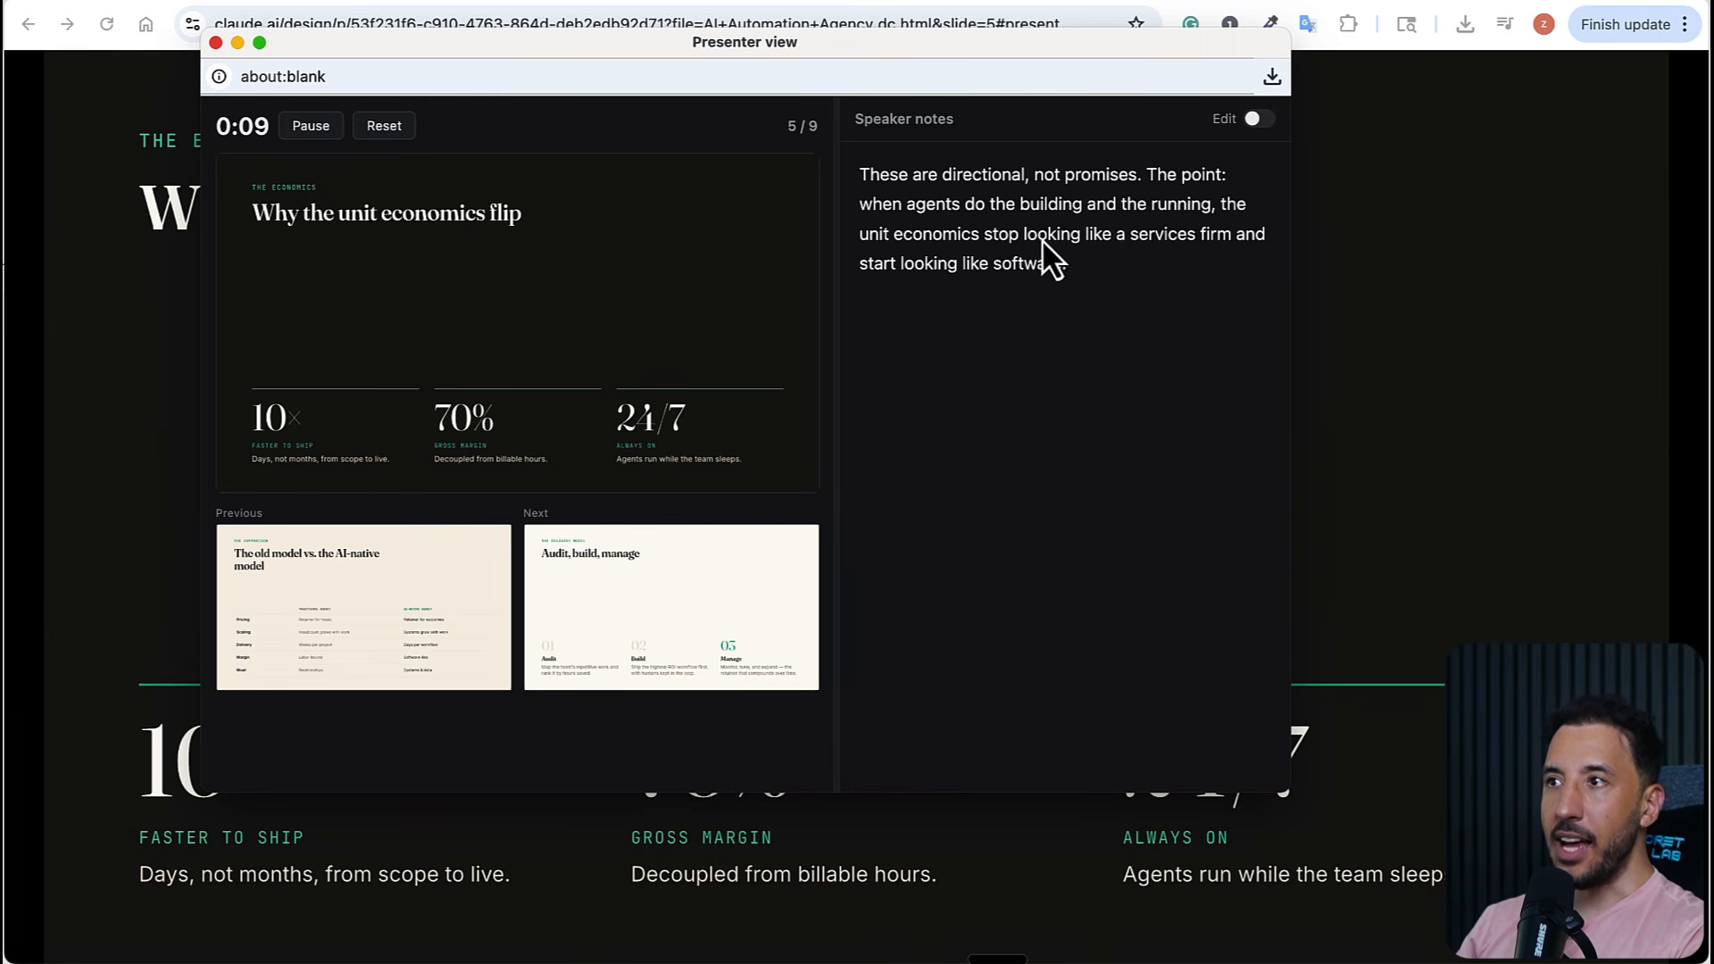
Close the presenter view window and leave the in-tab presentation to return to the deck editor
{"action": "left_click", "coordinate": [214, 41]}
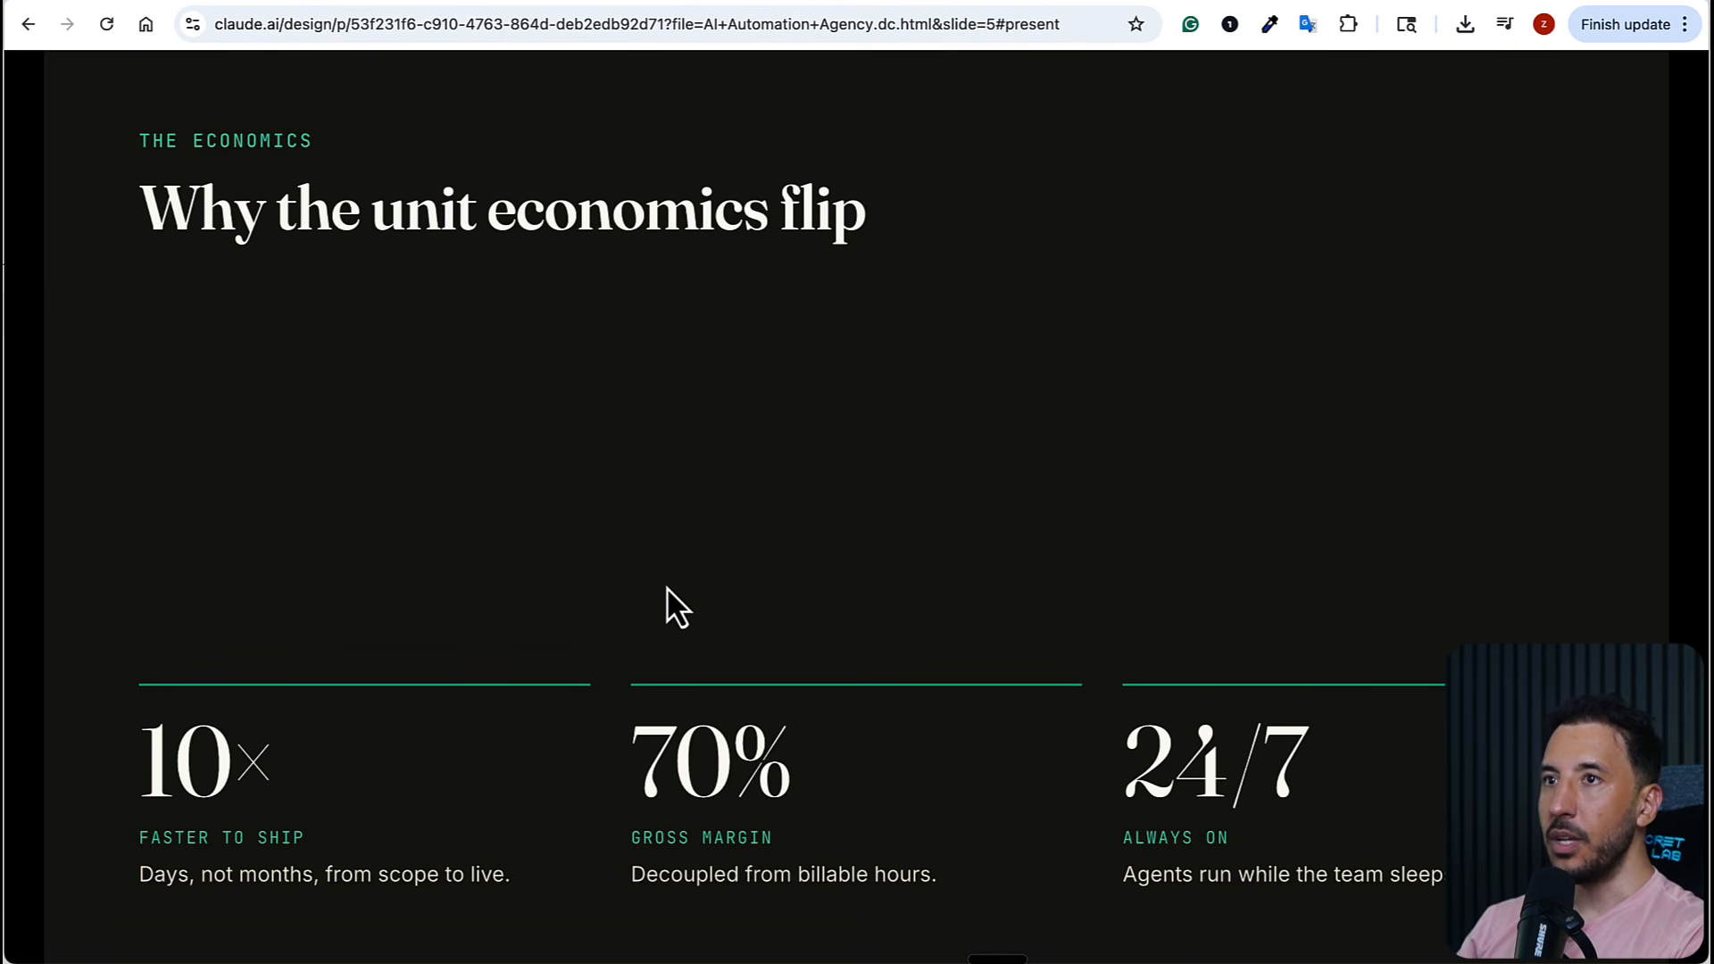
{"action": "left_click", "coordinate": [1036, 1]}
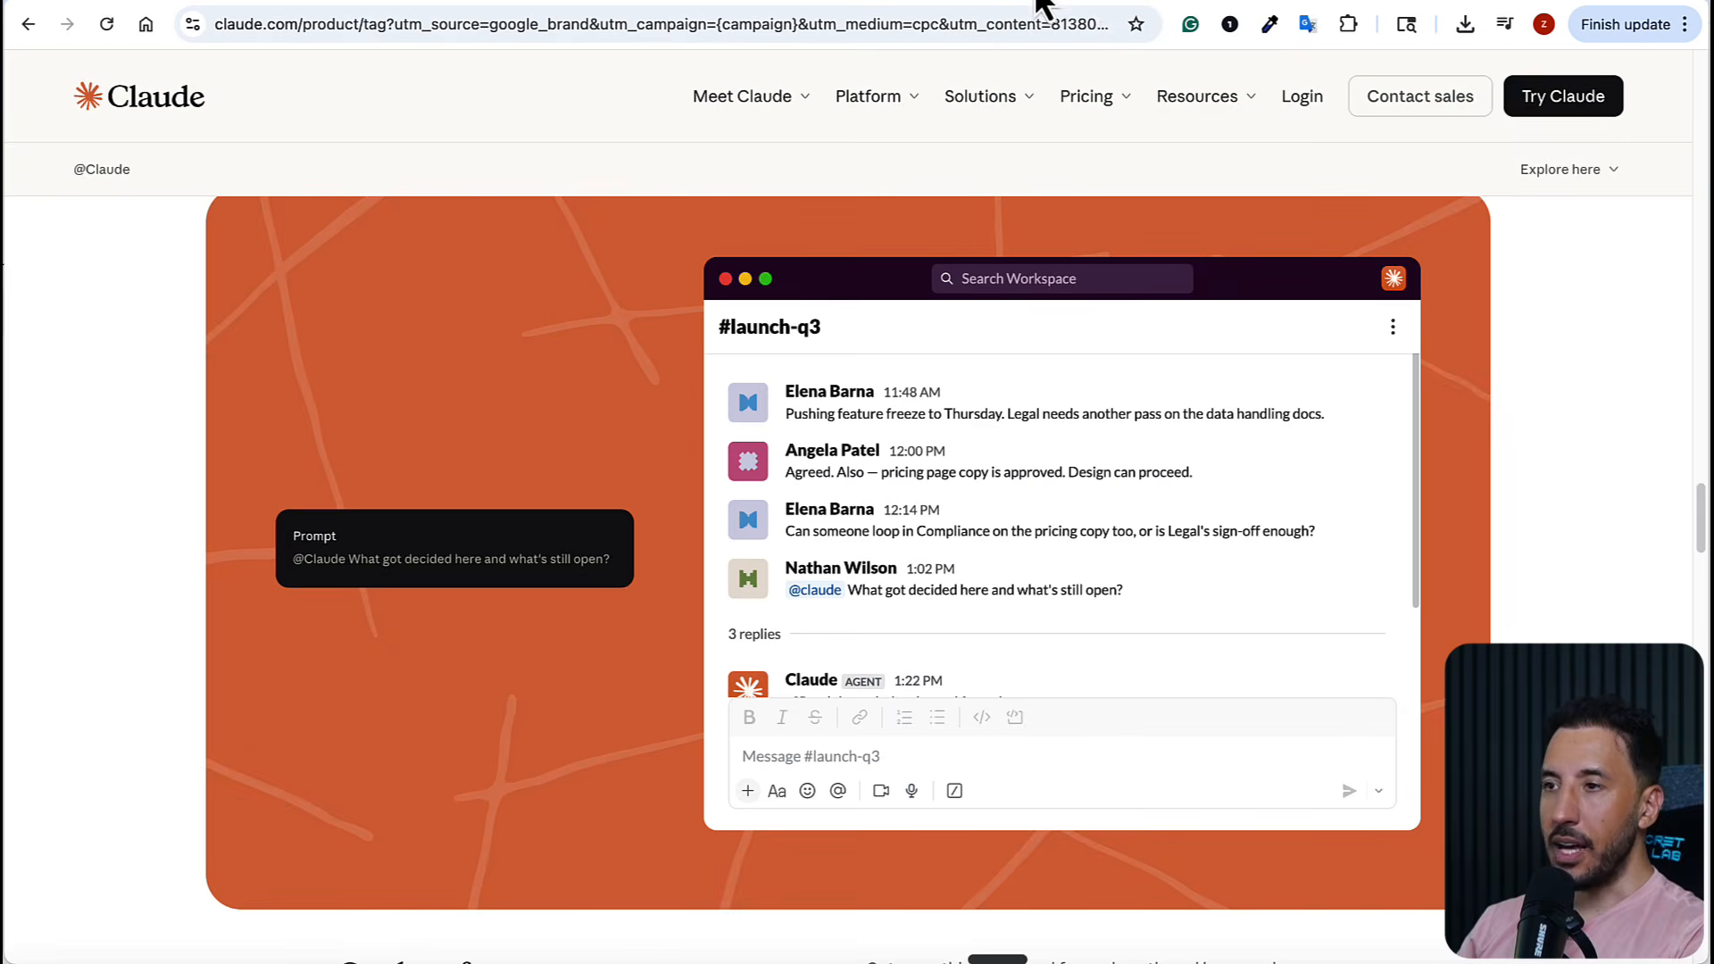
{"action": "left_click", "coordinate": [1055, 1]}
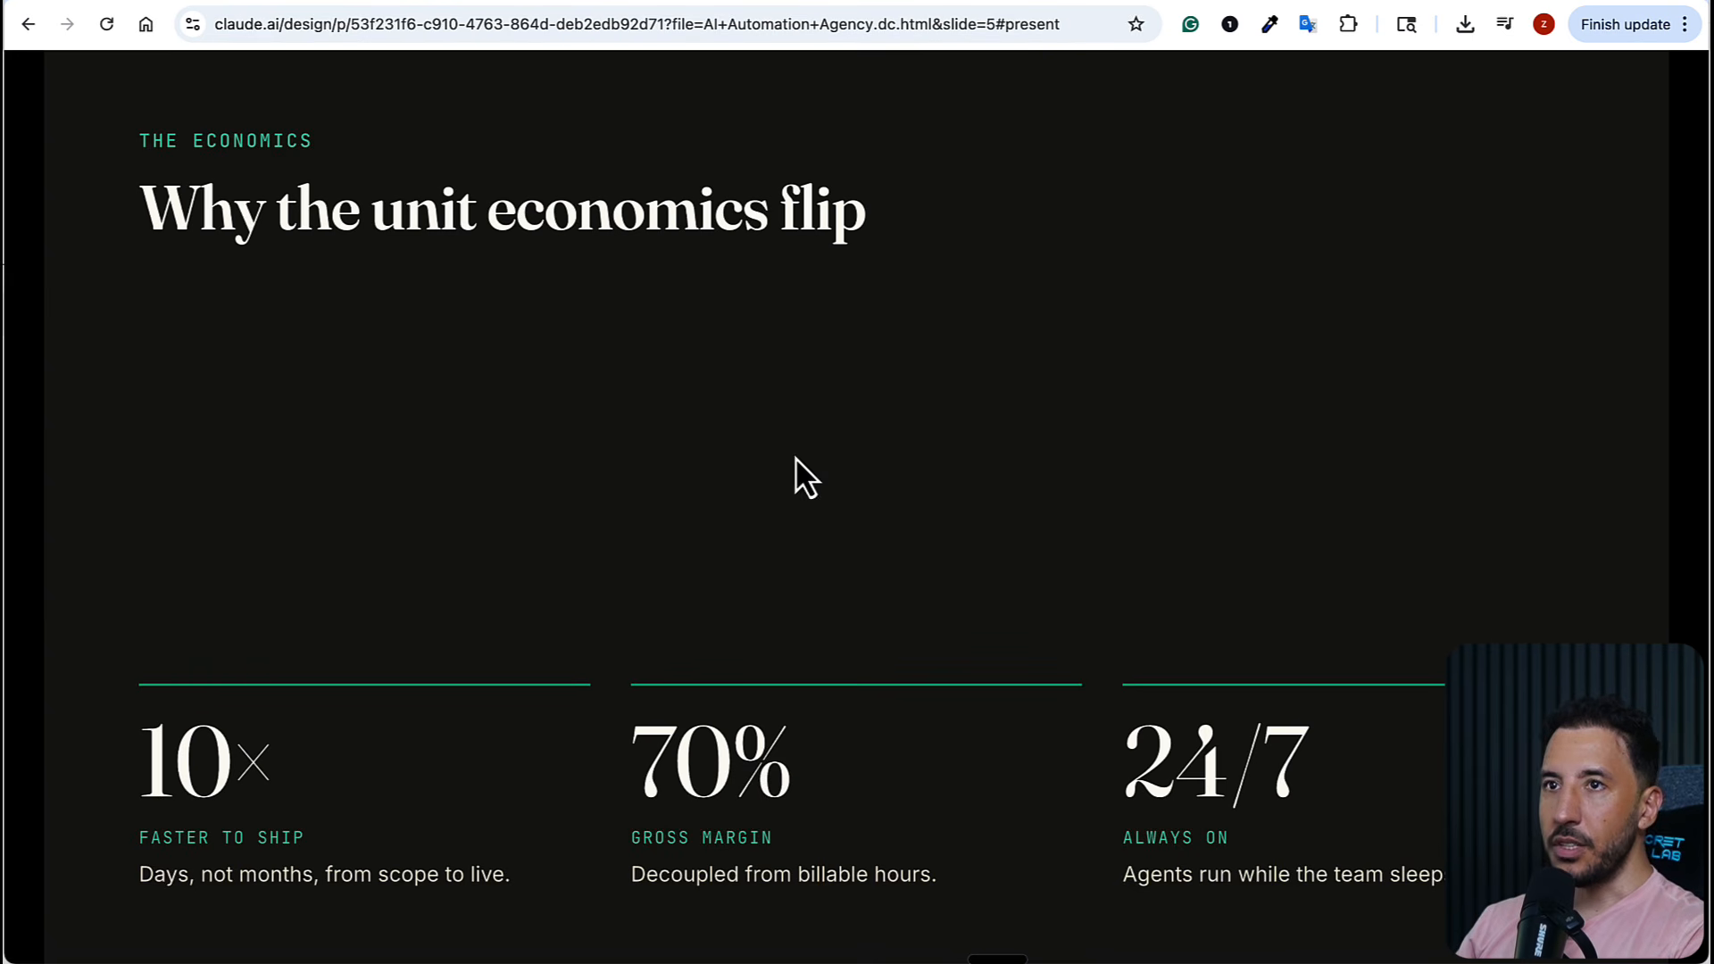
{"action": "left_click", "coordinate": [28, 24]}
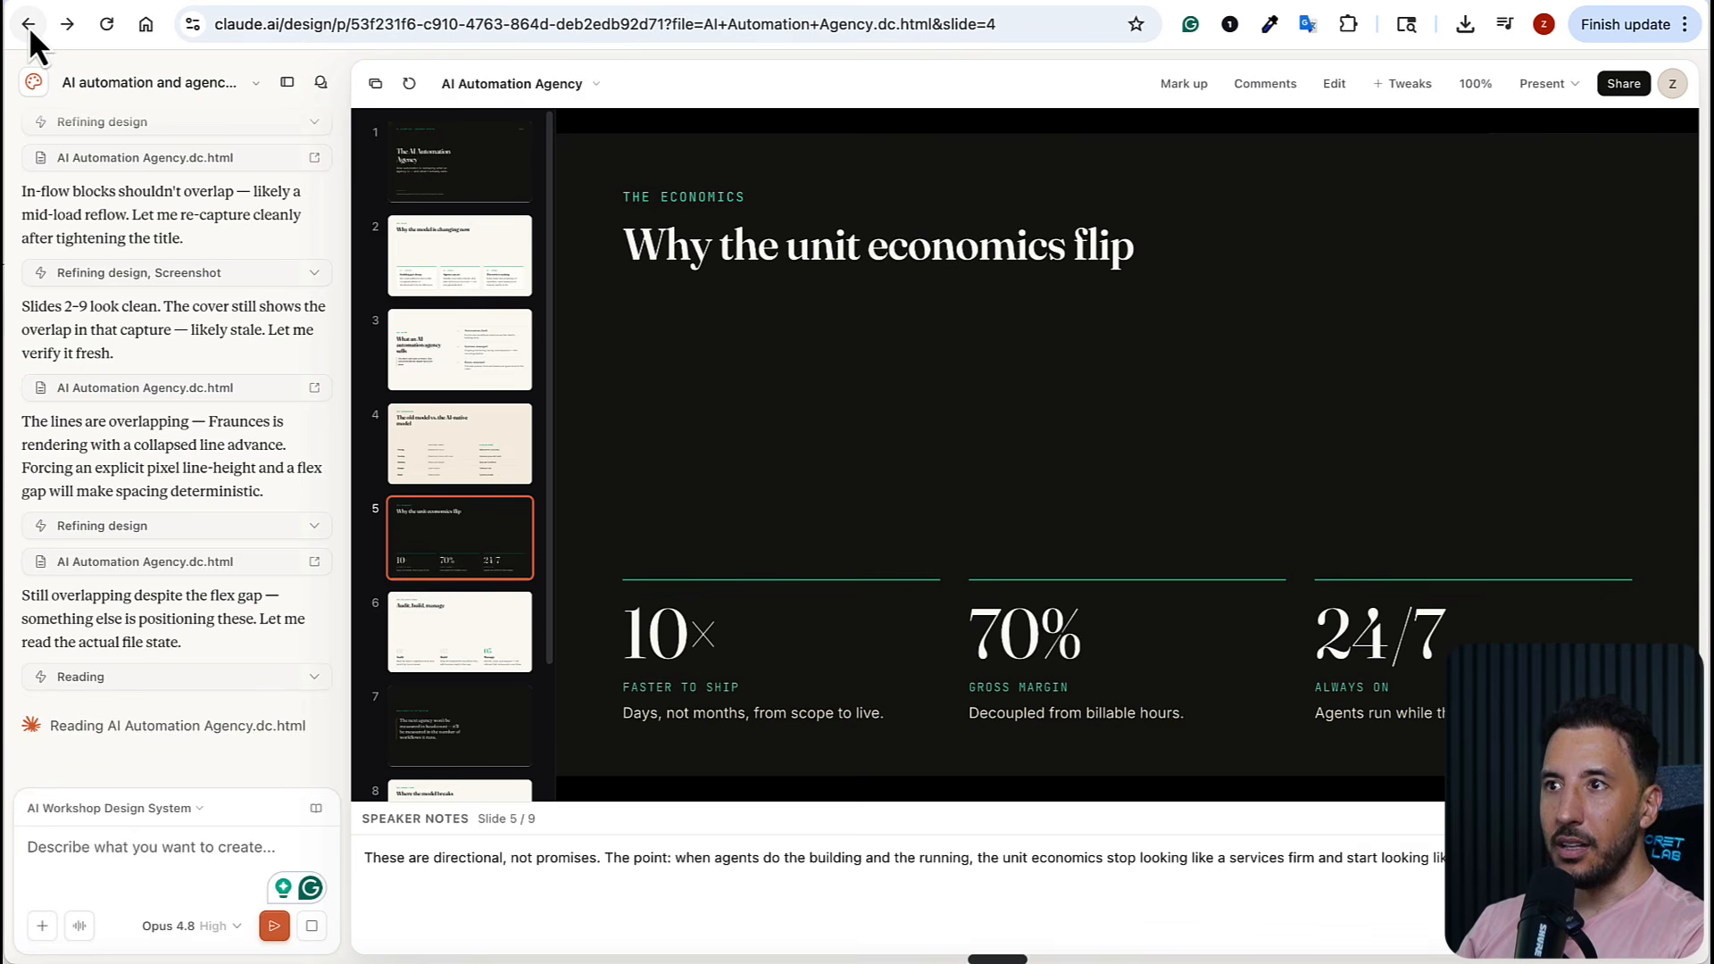
Present the deck in fullscreen from slide 5, and exit back to the editor
{"action": "left_click", "coordinate": [1550, 83]}
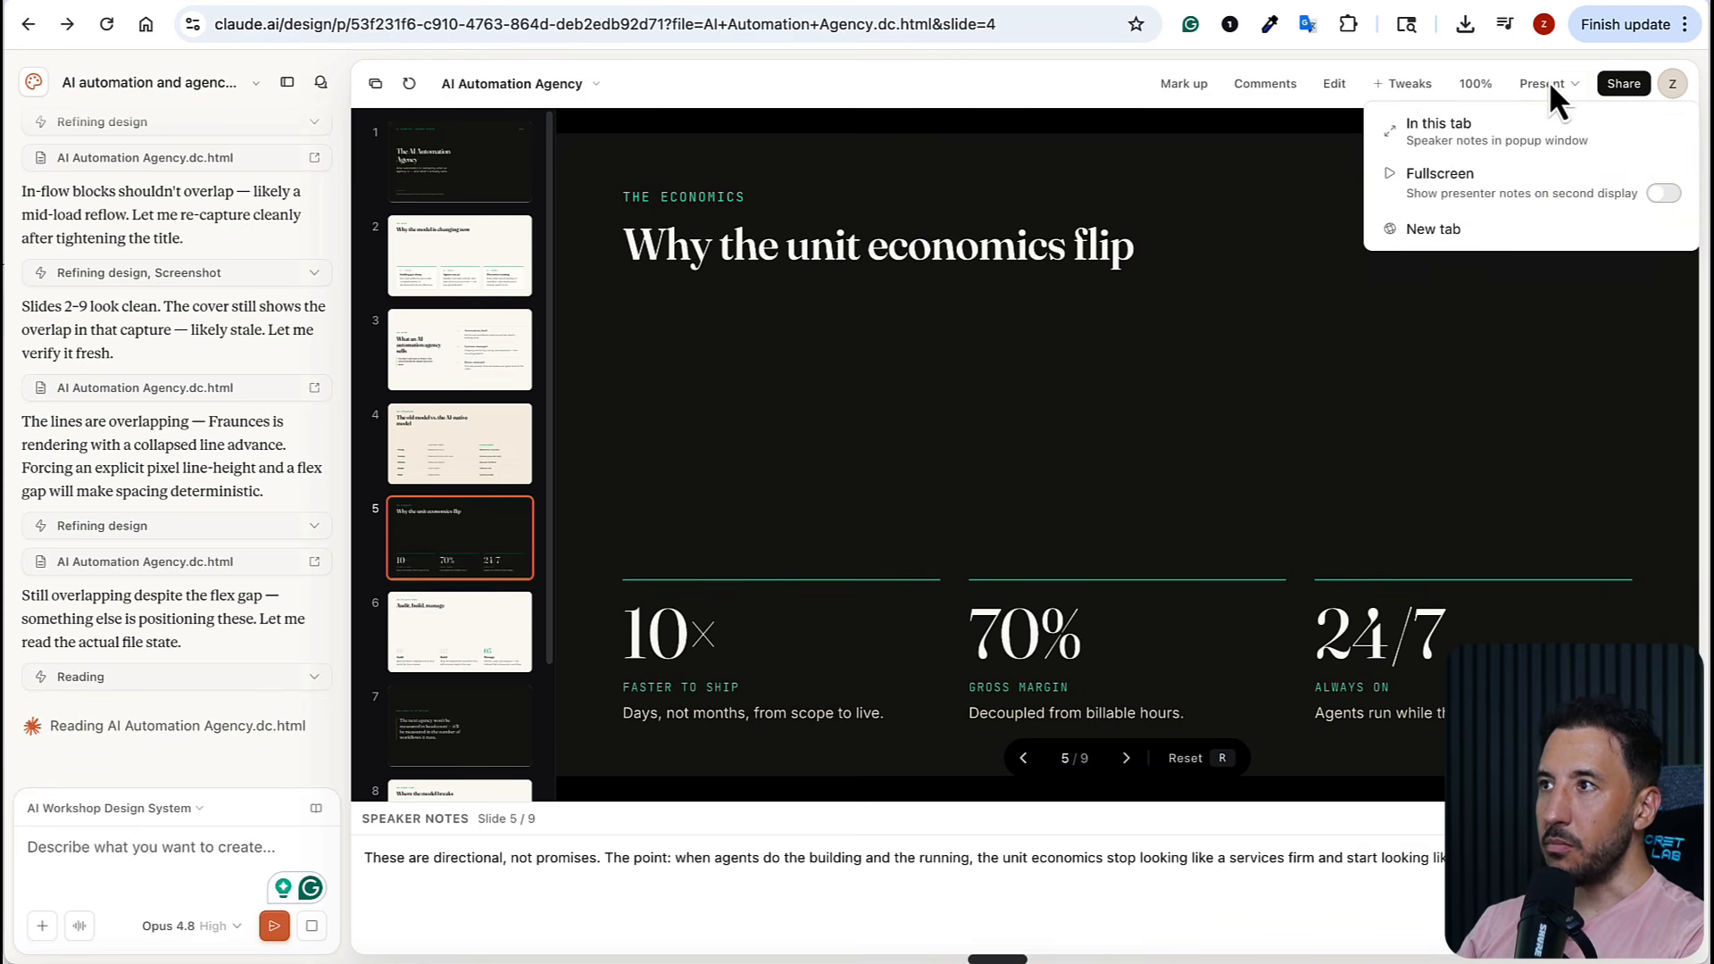
{"action": "left_click", "coordinate": [1502, 175]}
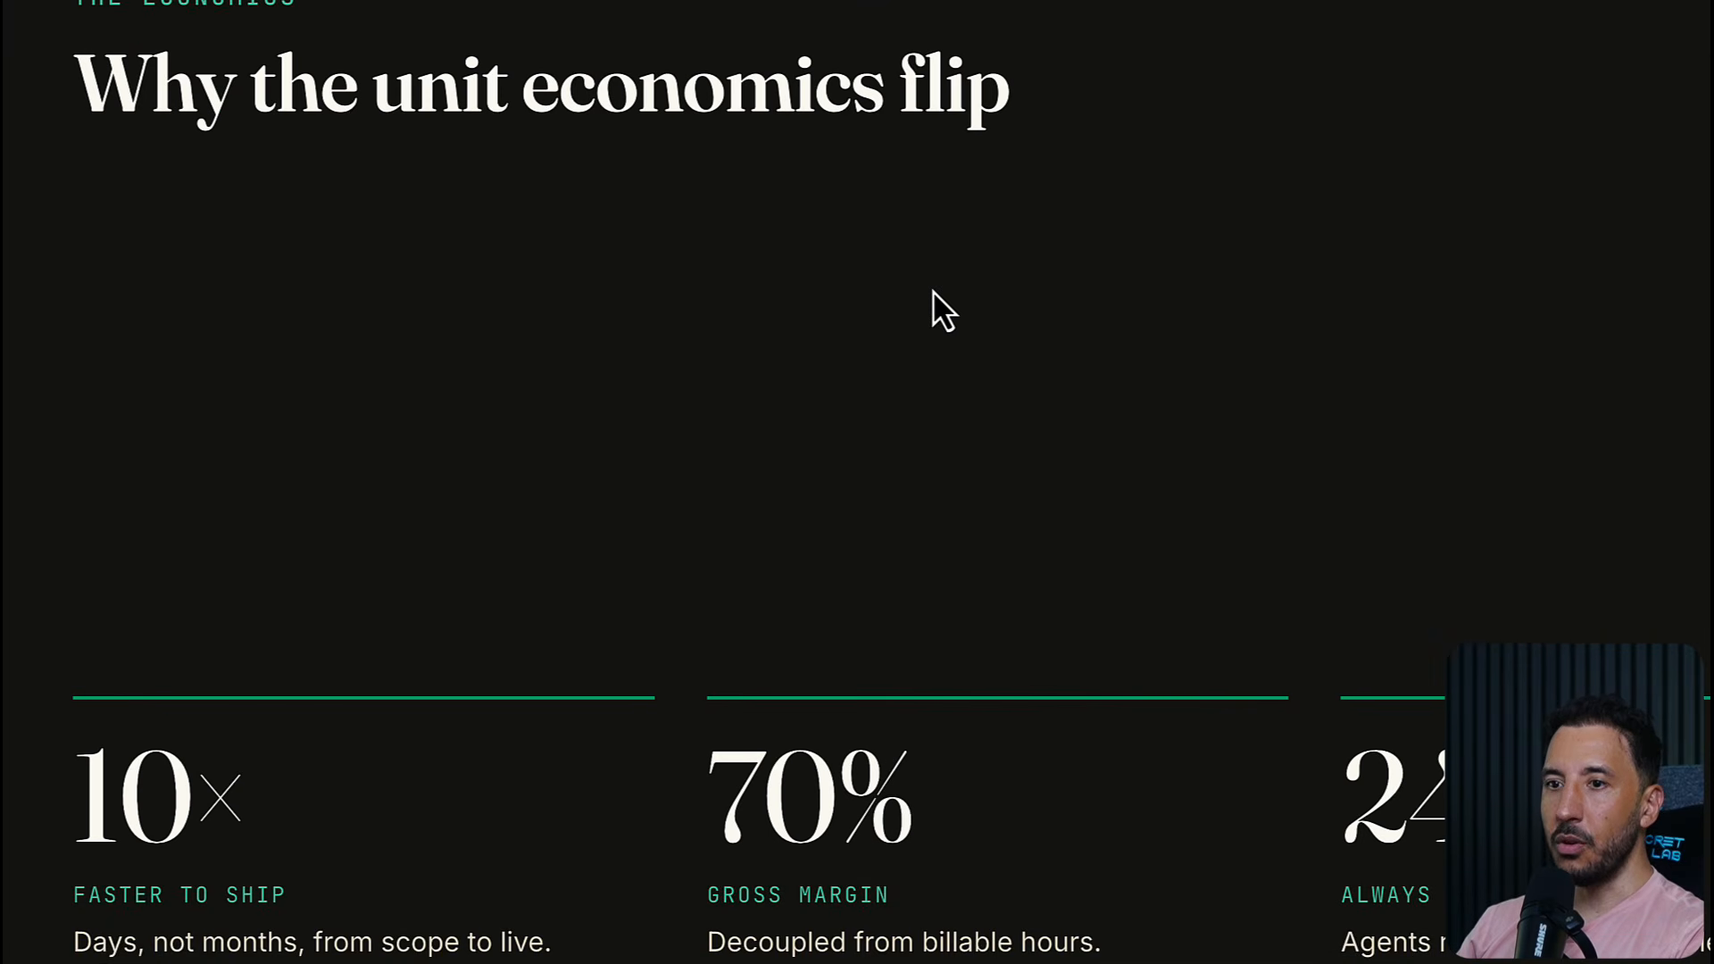
{"action": "key", "text": "Escape"}
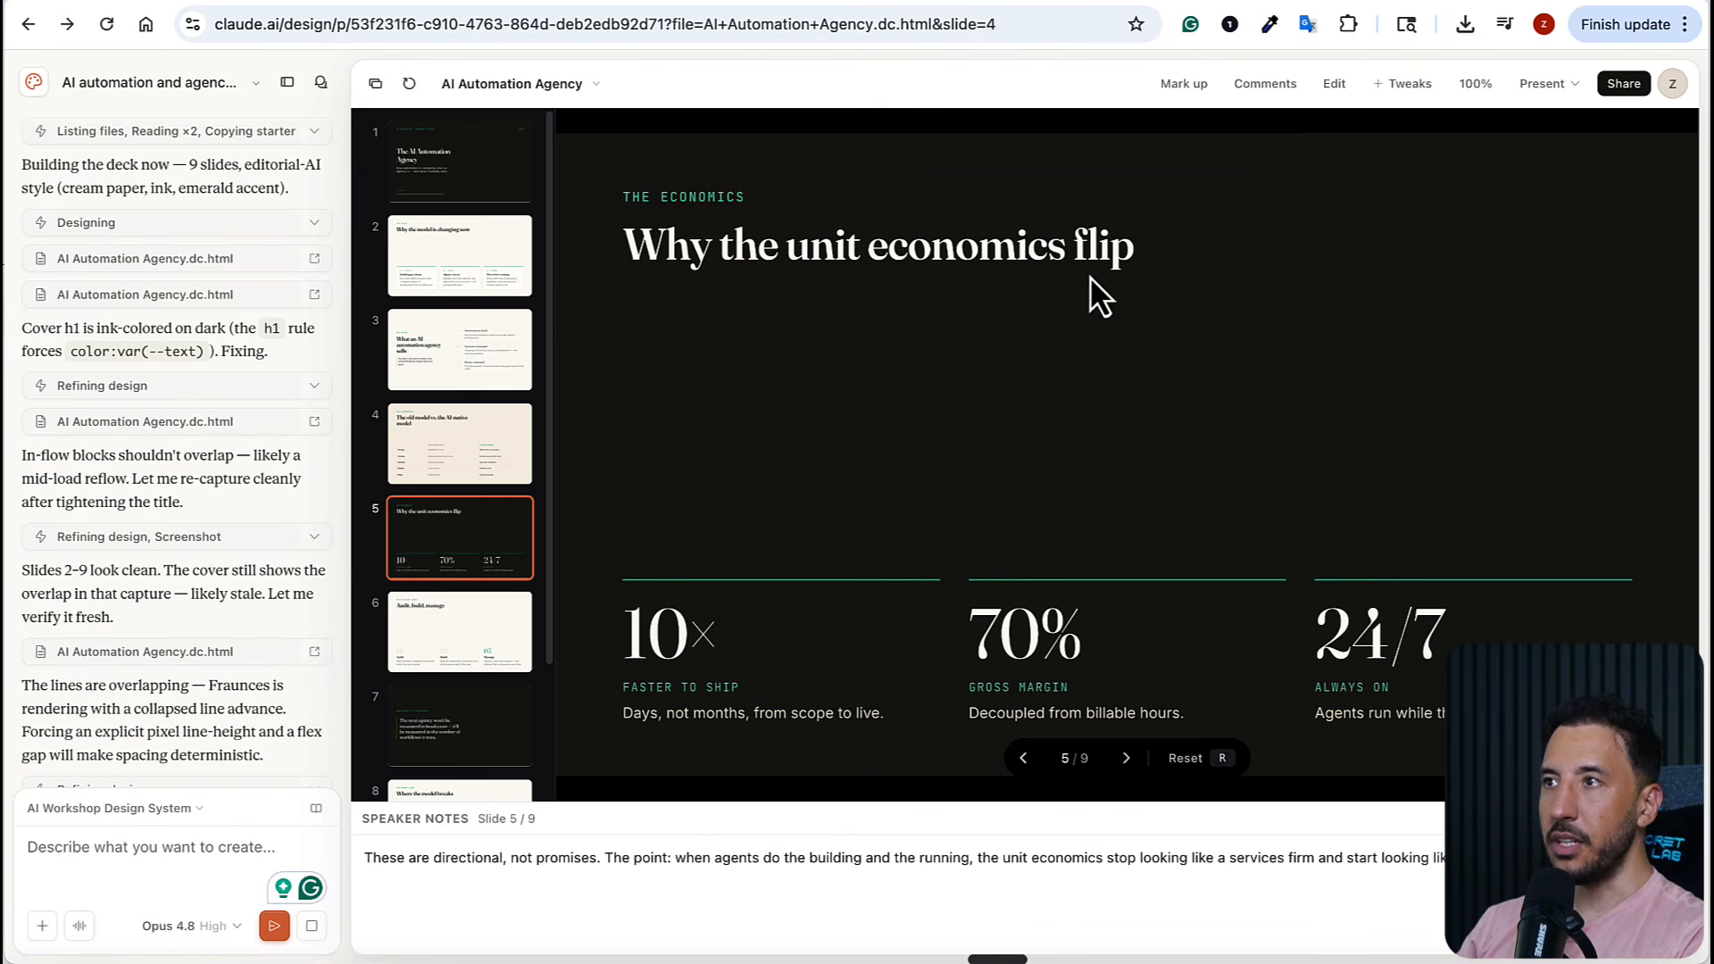
Enter edit mode and select the "Why the unit economics flip" heading on slide 5
{"action": "left_click", "coordinate": [1329, 81]}
{"action": "left_click", "coordinate": [867, 260]}
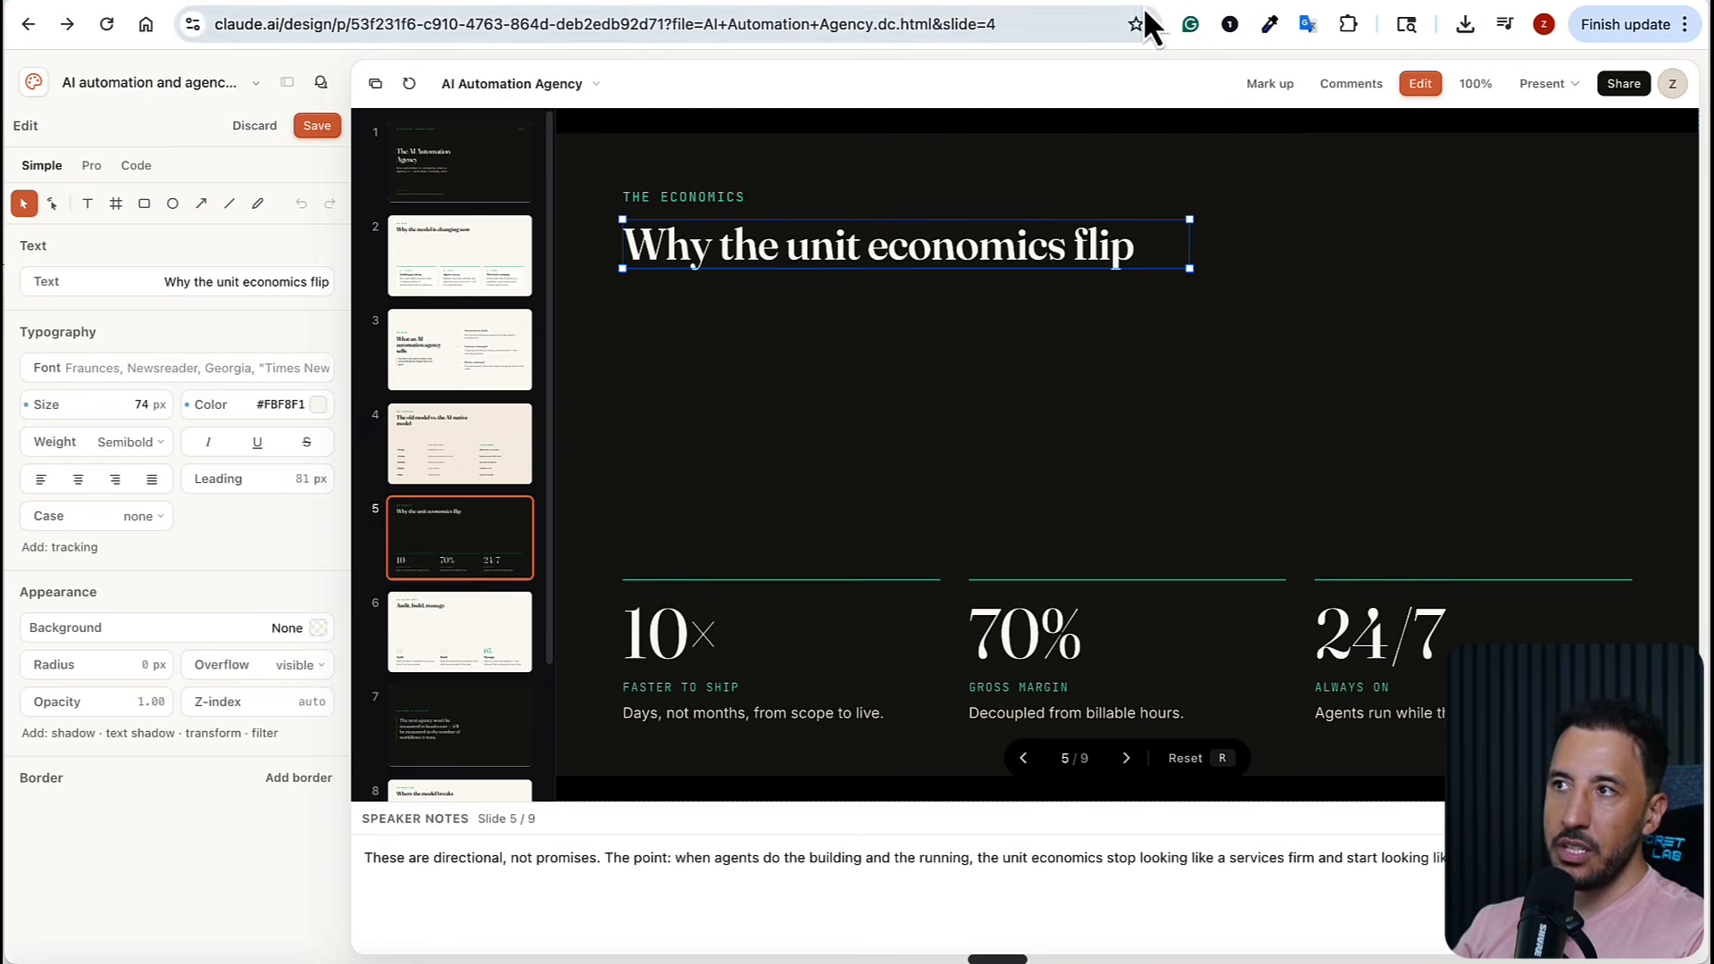
Switch to the AI Workshop community on Skool and view the AI Second Brain course's "V1 — Build Your 2D Second Brain" lesson in the classroom
{"action": "left_click", "coordinate": [1107, 1]}
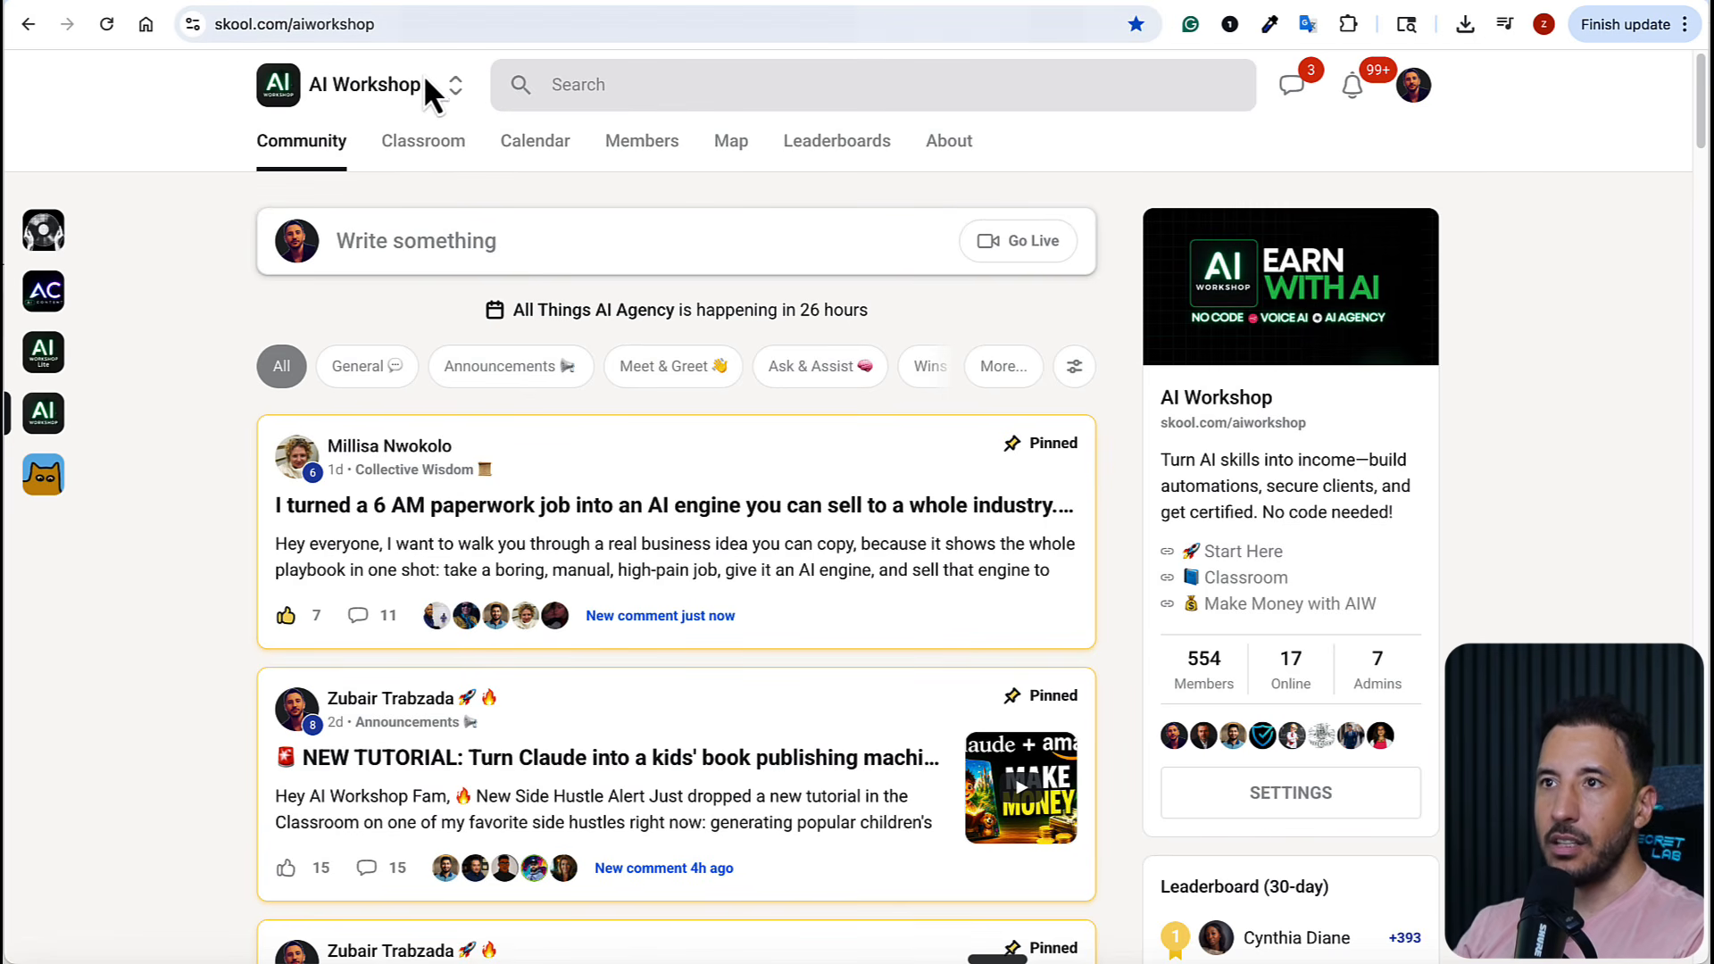
{"action": "left_click", "coordinate": [421, 143]}
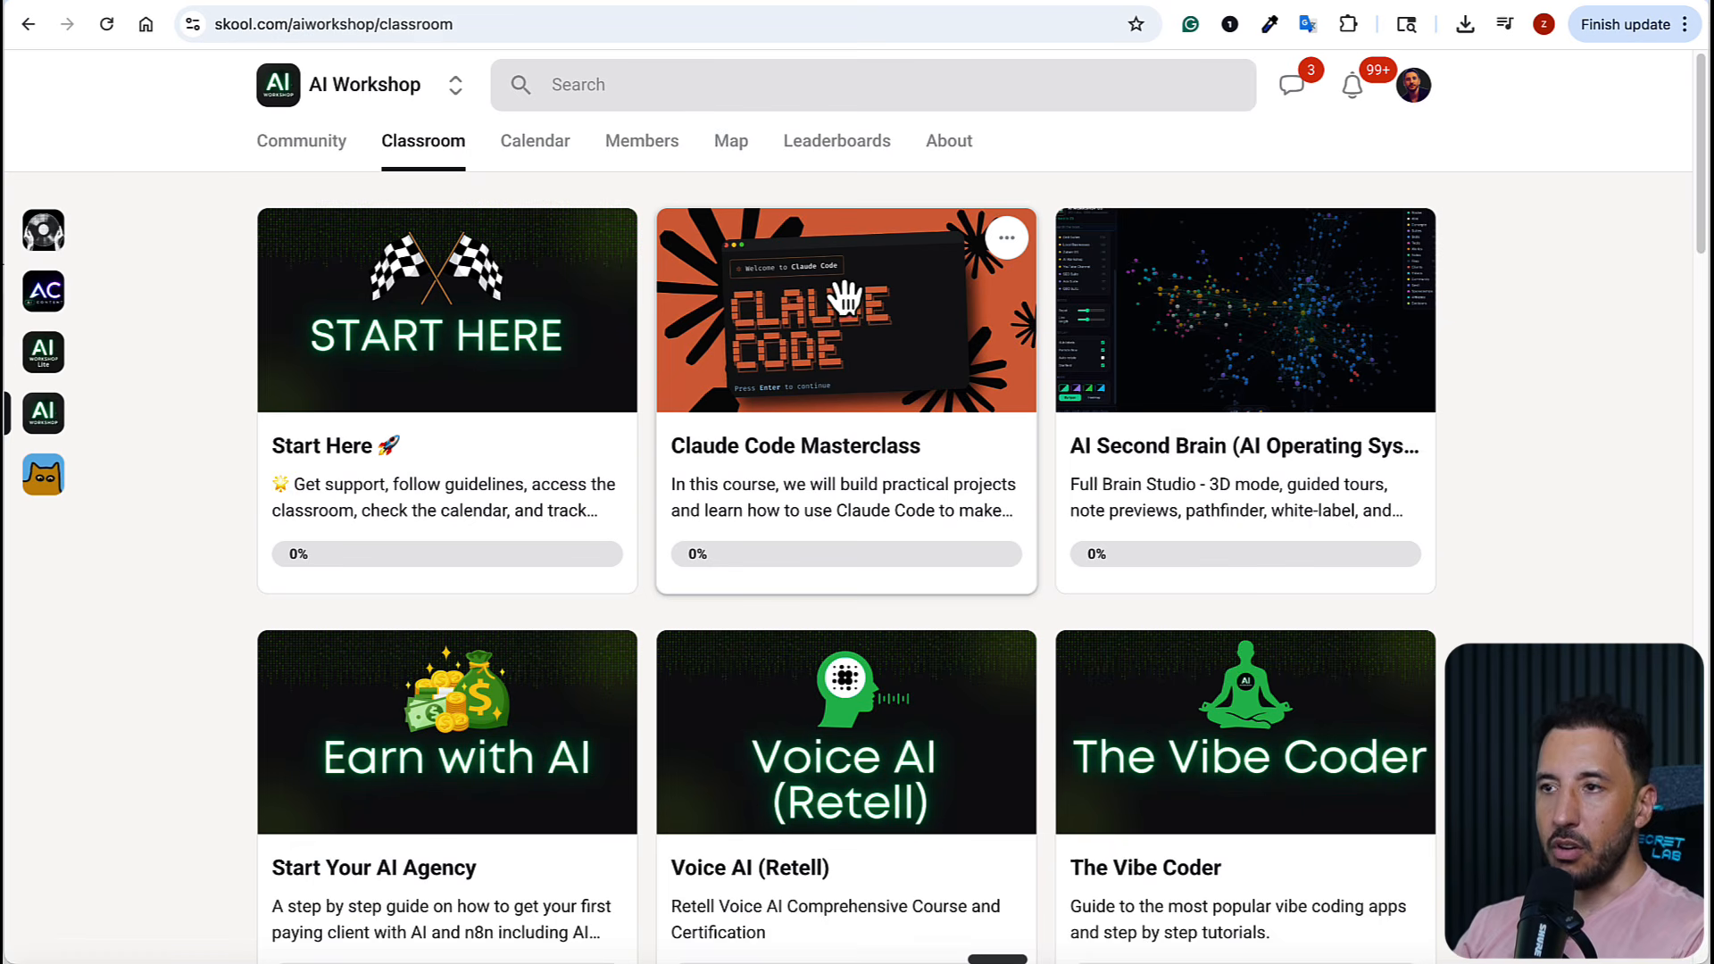
{"action": "left_click", "coordinate": [1314, 426]}
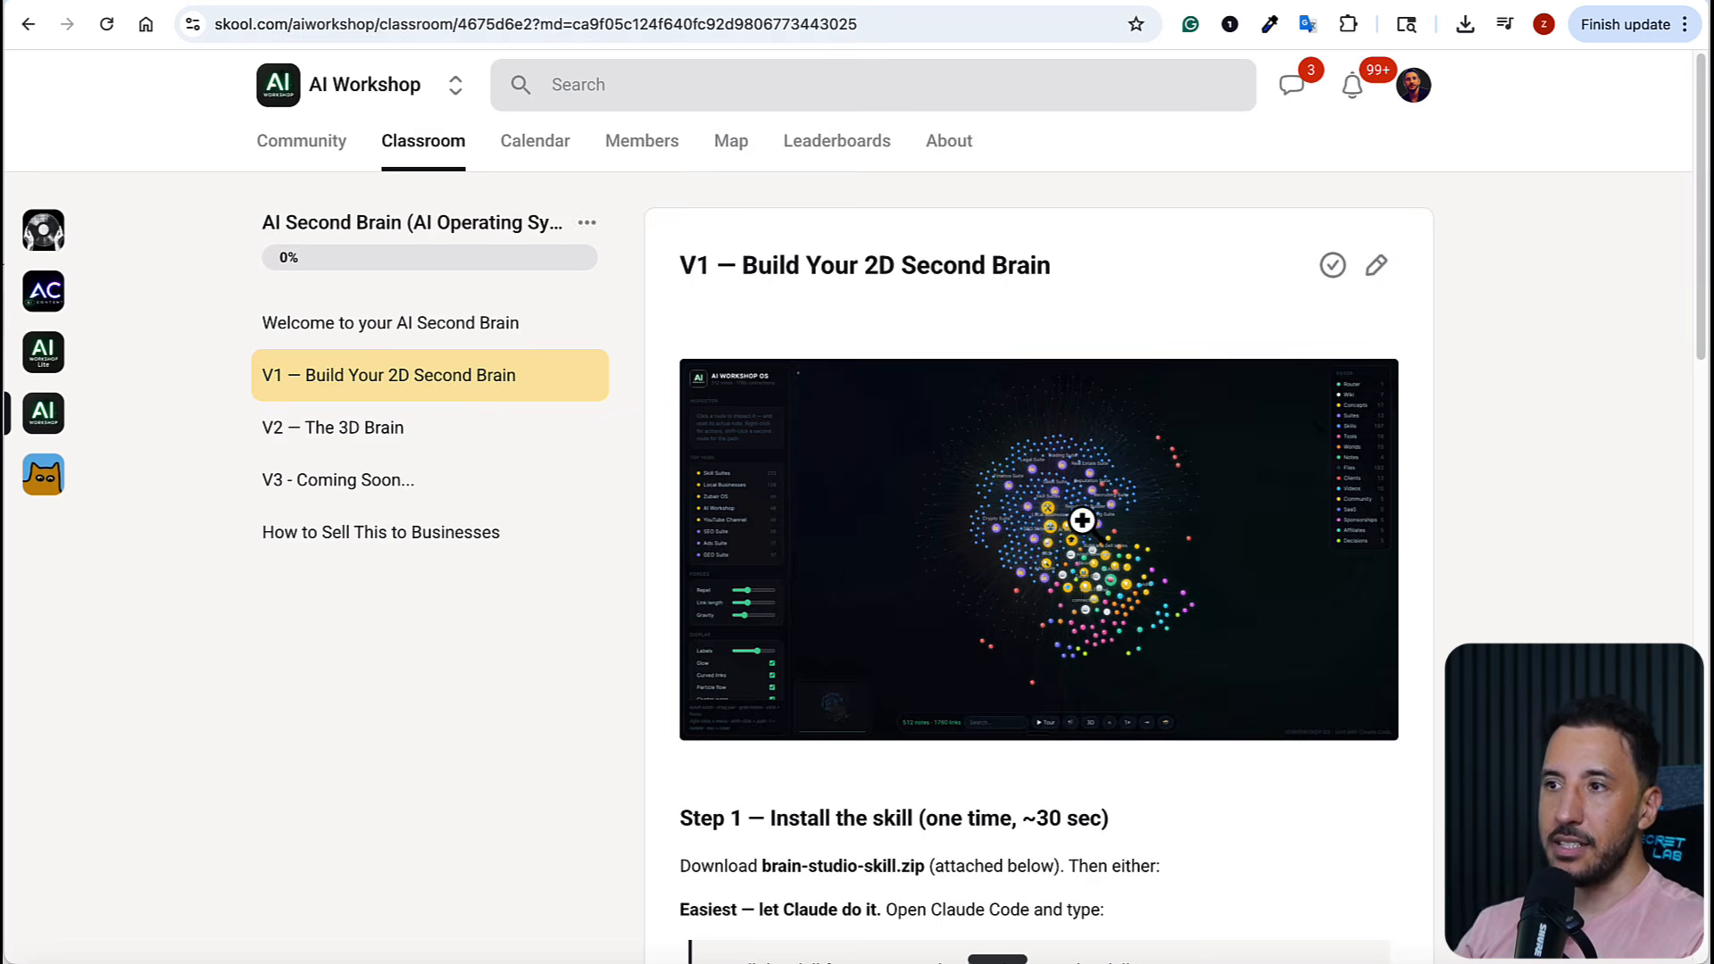
{"action": "scroll", "coordinate": [1089, 540], "scroll_direction": "down", "scroll_amount": 10}
{"action": "scroll", "coordinate": [1089, 540], "scroll_direction": "up", "scroll_amount": 10}
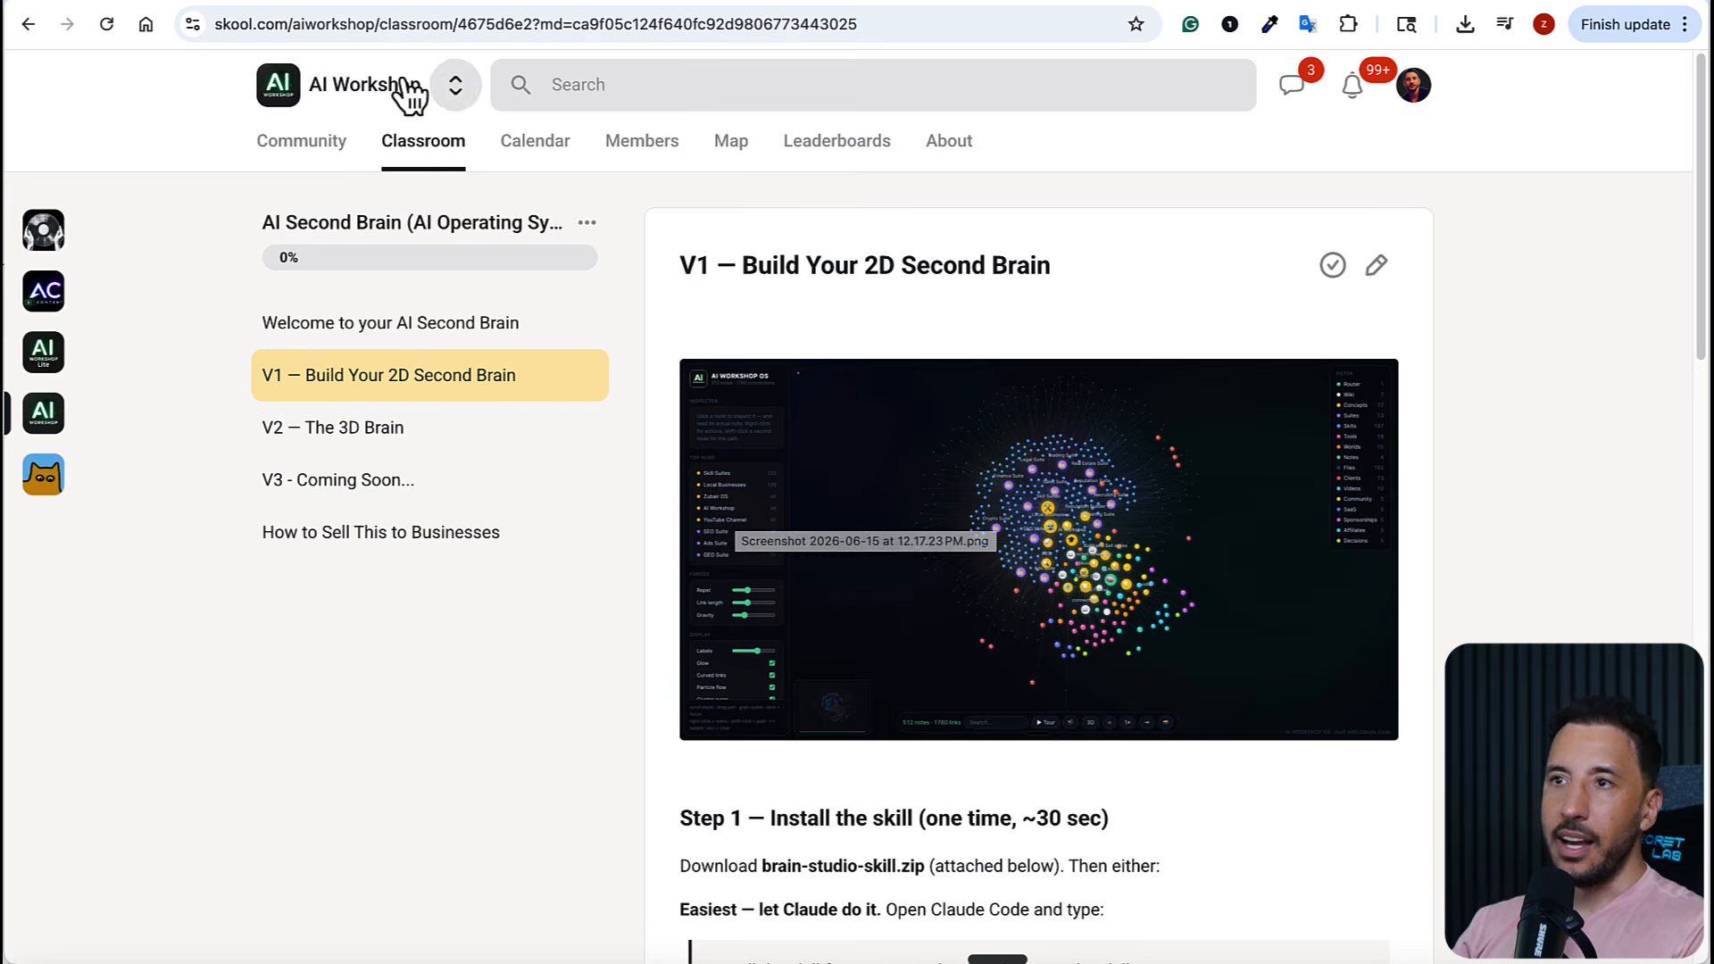
Look through the AI Workshop community feed, and switch back to the AI Automation Agency deck in Claude Design
{"action": "left_click", "coordinate": [295, 153]}
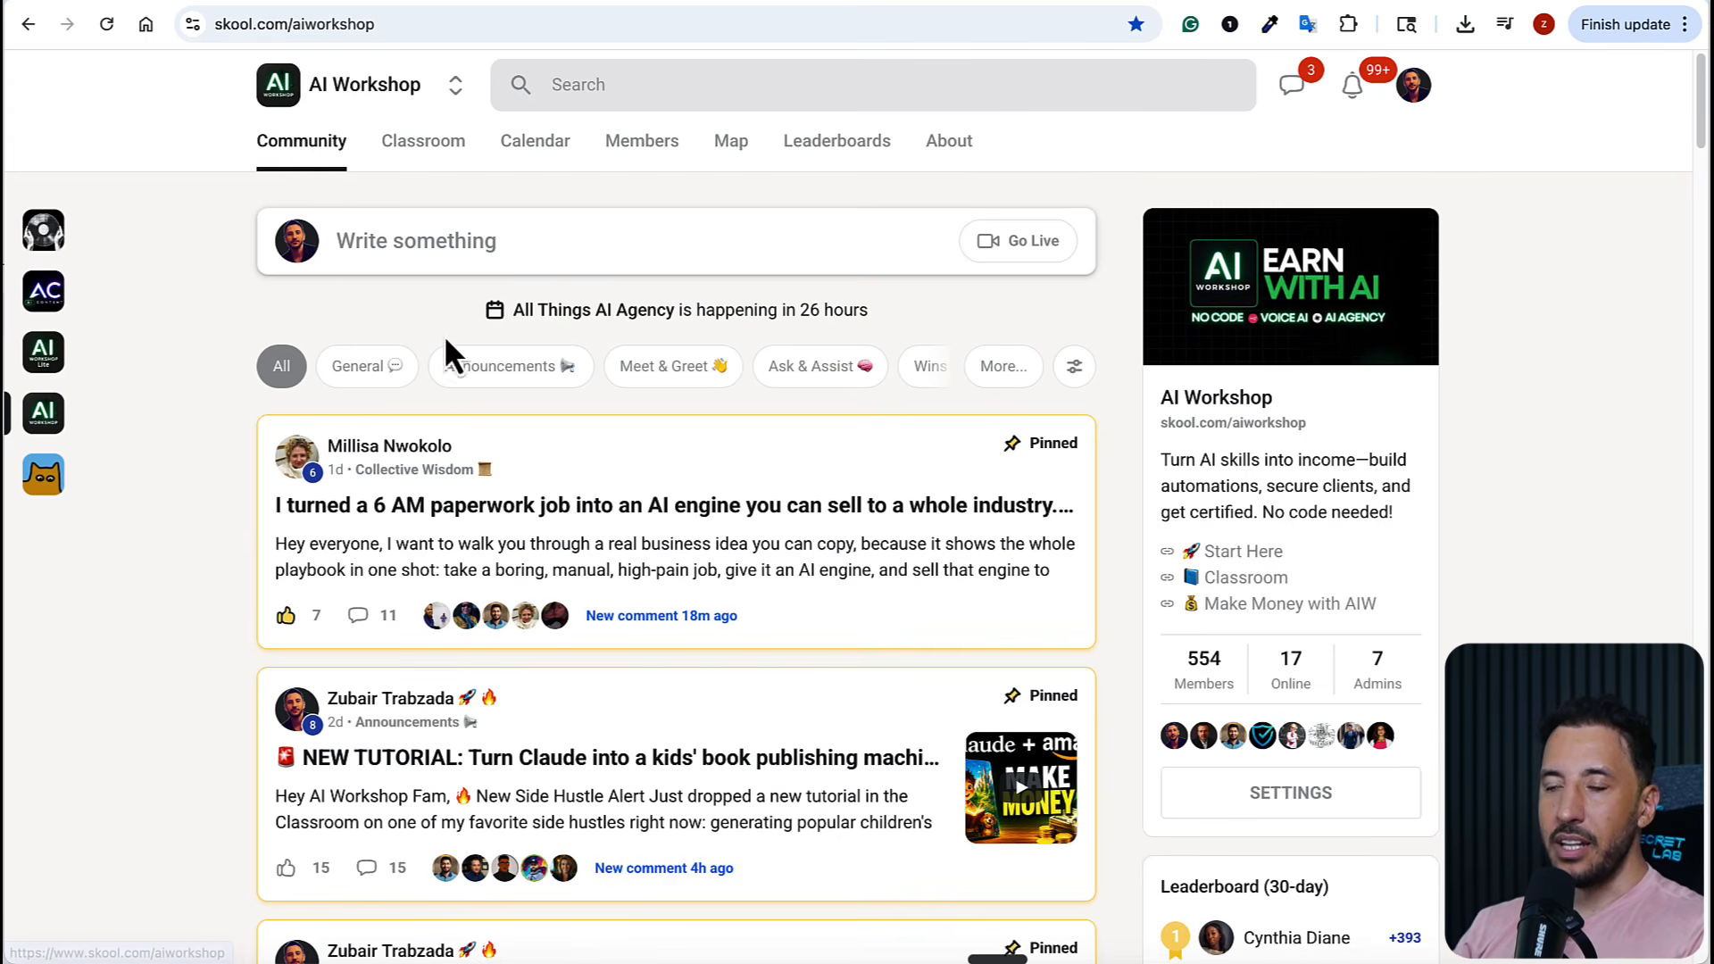
{"action": "scroll", "coordinate": [531, 546], "scroll_direction": "down", "scroll_amount": 2}
{"action": "scroll", "coordinate": [529, 546], "scroll_direction": "down", "scroll_amount": 6}
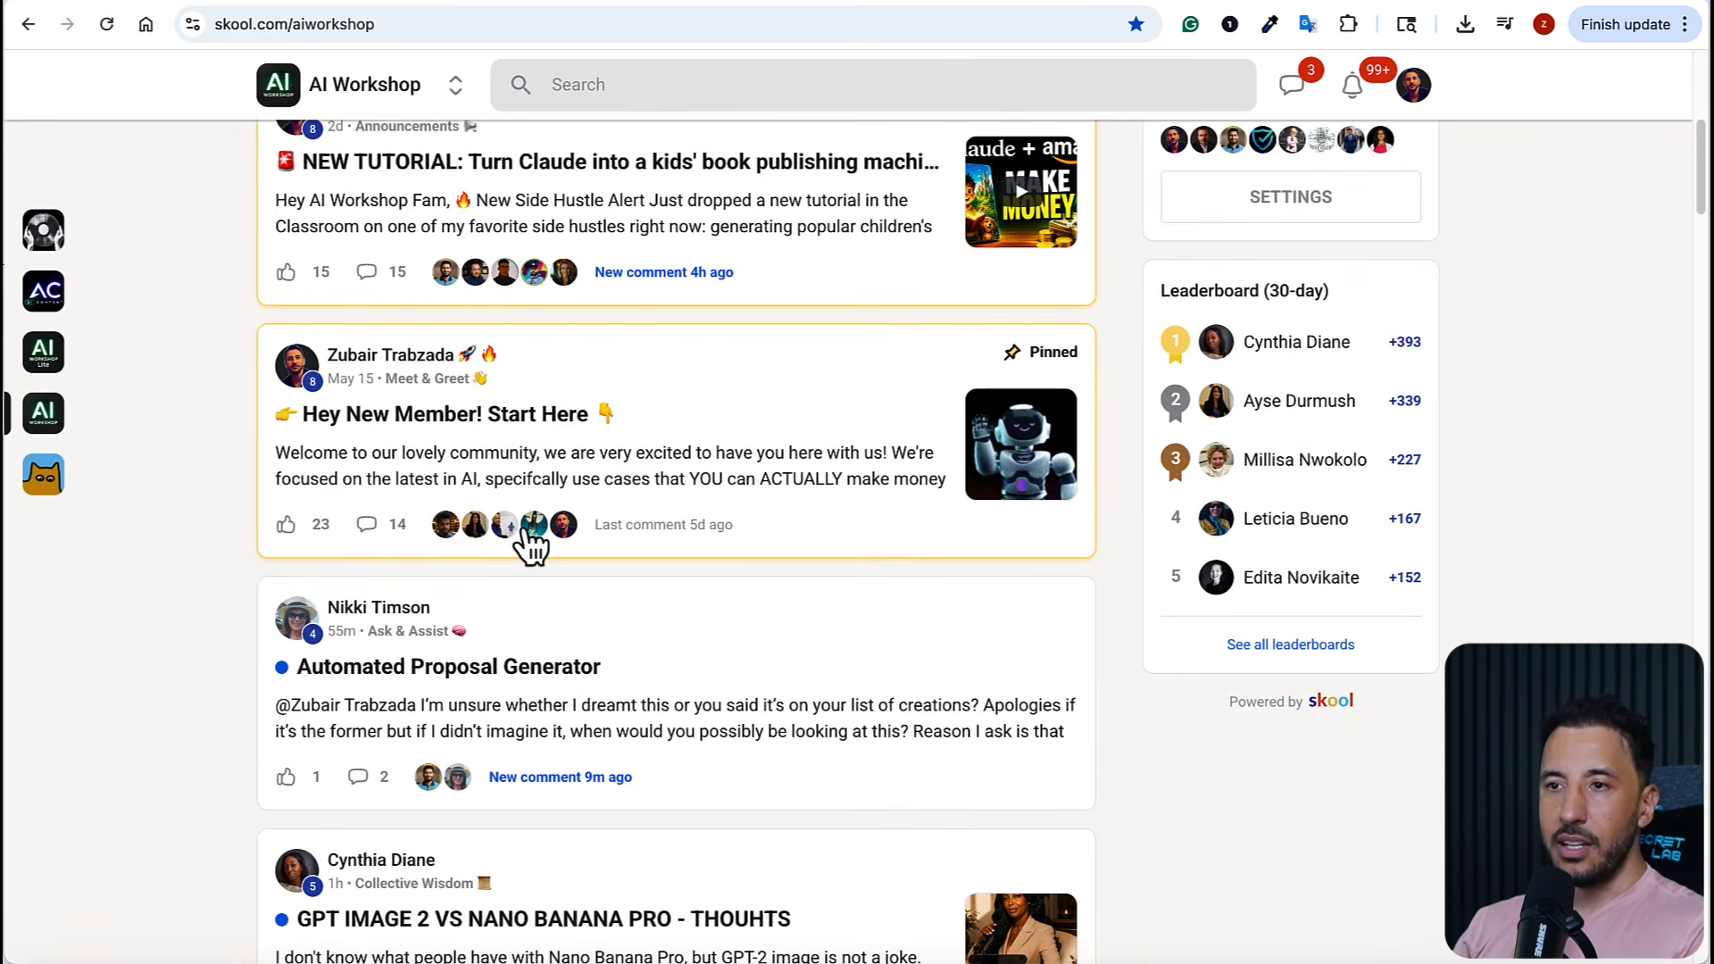
{"action": "scroll", "coordinate": [527, 544], "scroll_direction": "up", "scroll_amount": 7}
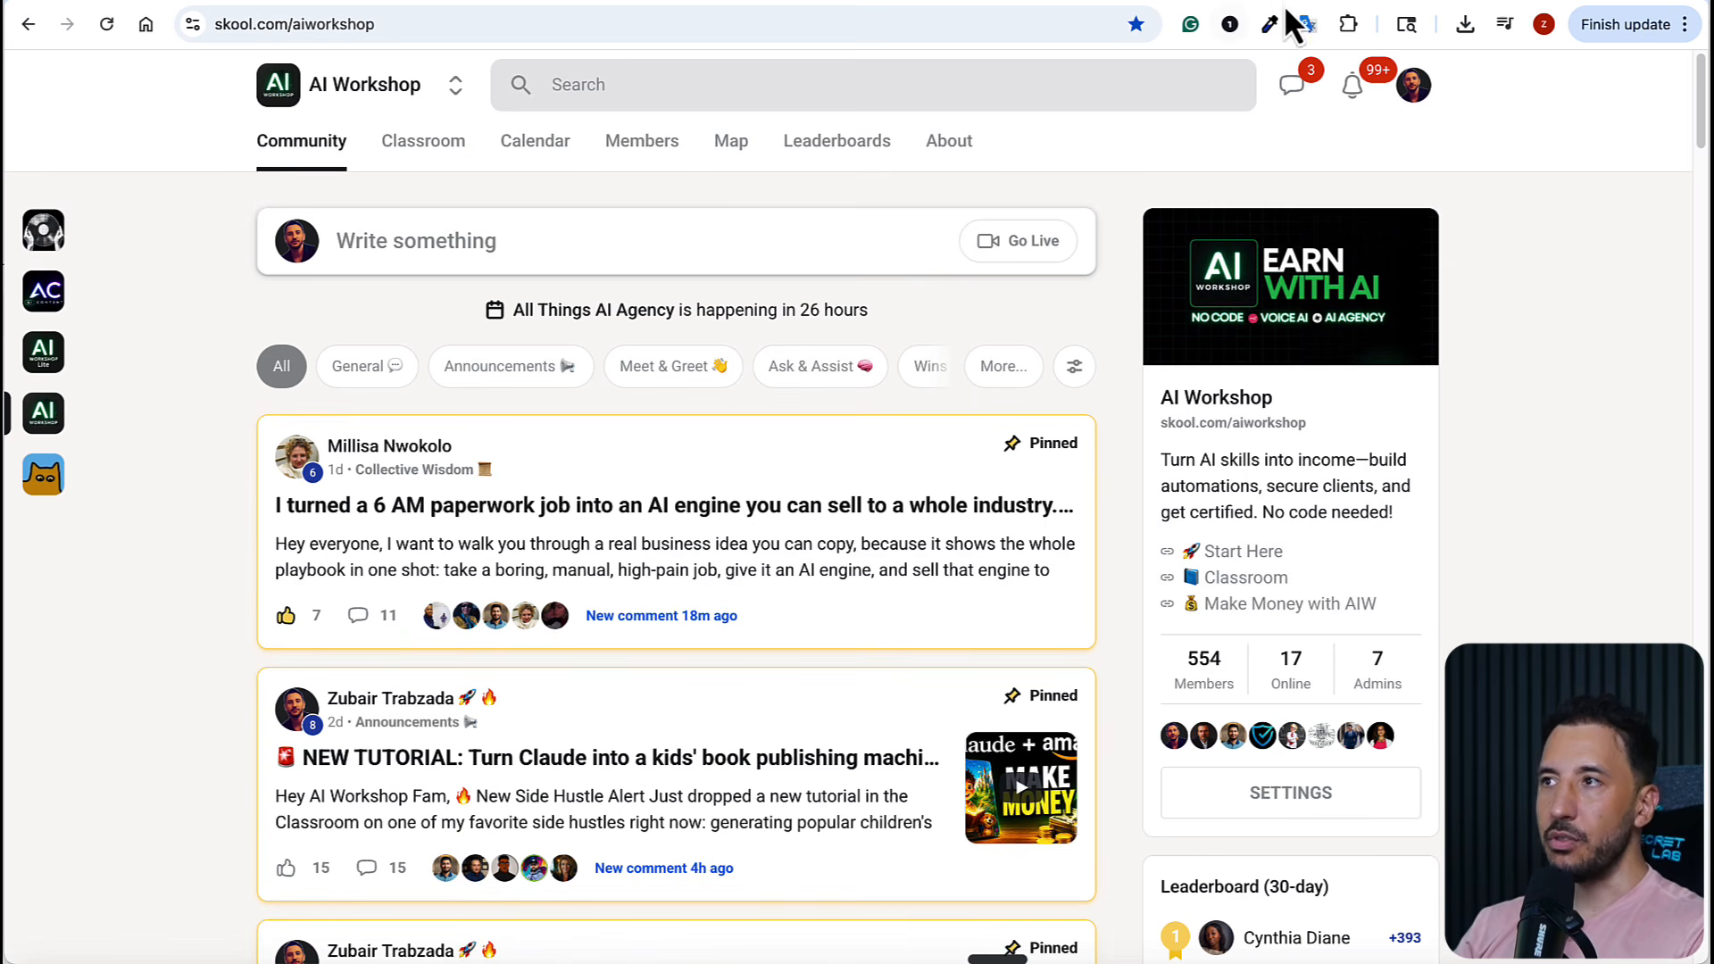
{"action": "left_click", "coordinate": [1076, 0]}
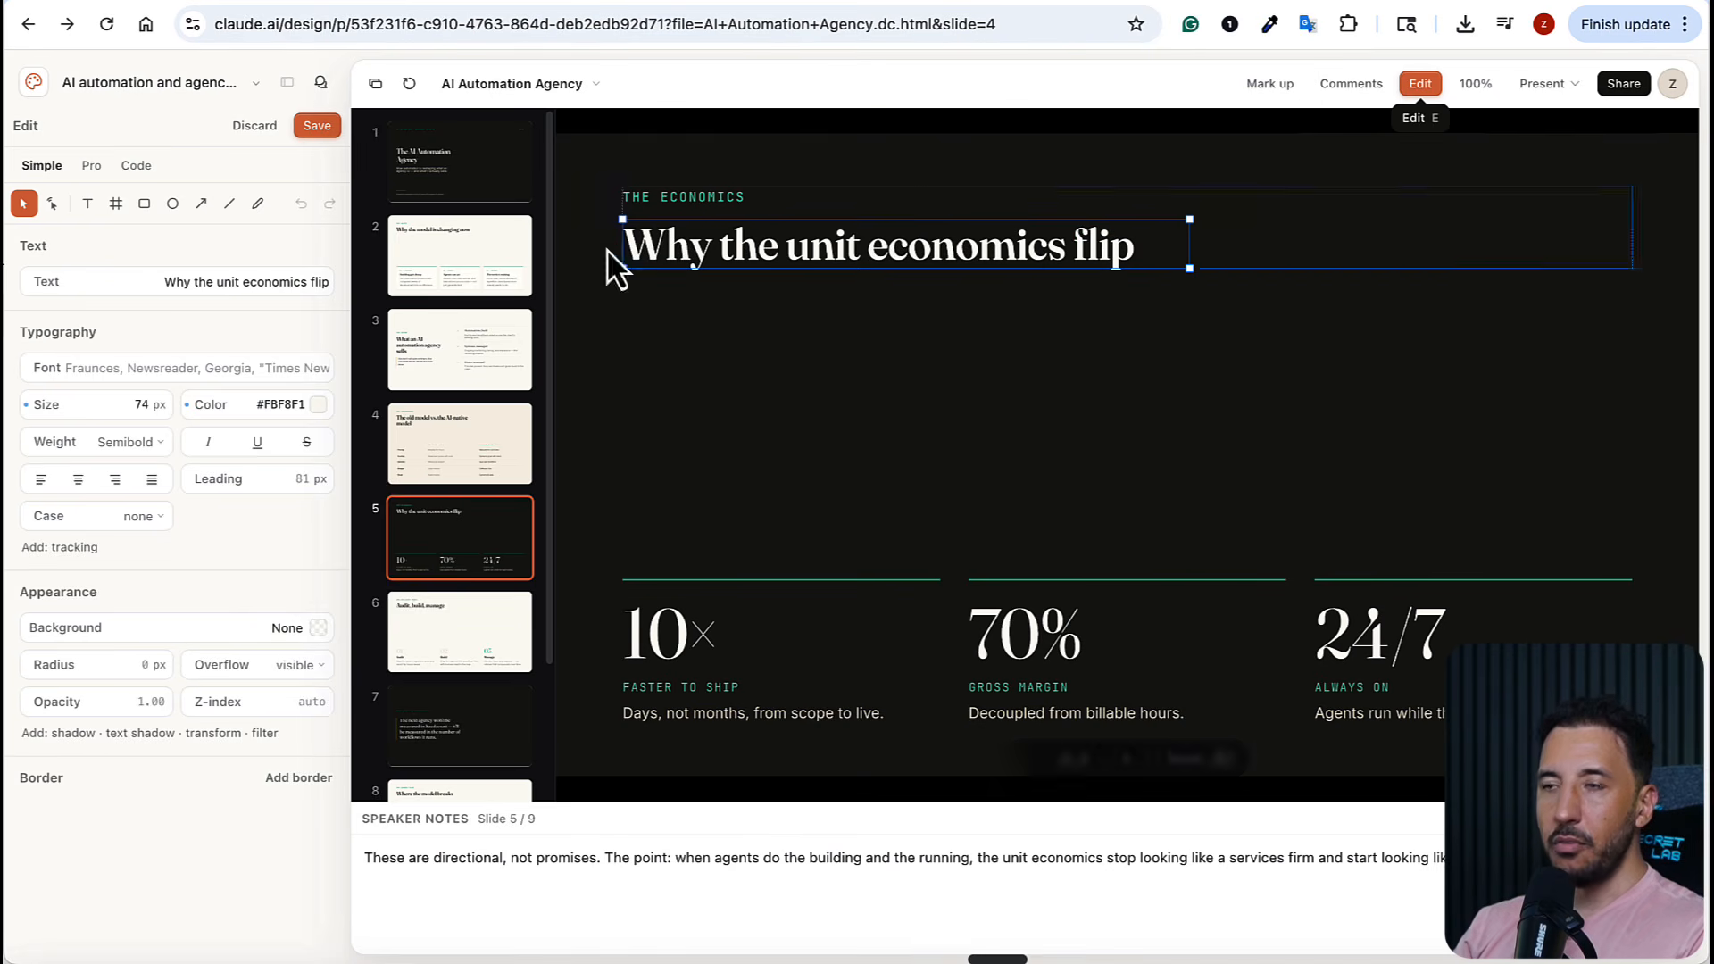